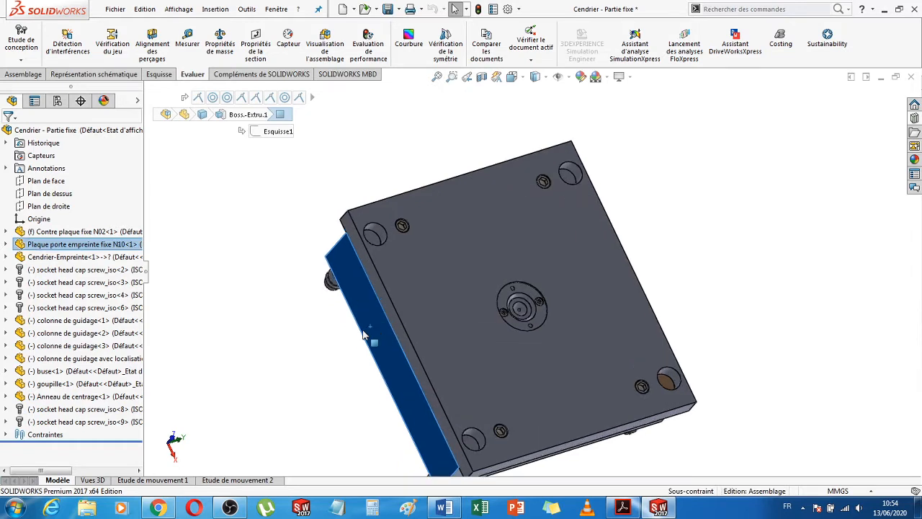
Open the Plaque porte empreinte fixe N10 component from the assembly in its own part window
right_click(352, 245)
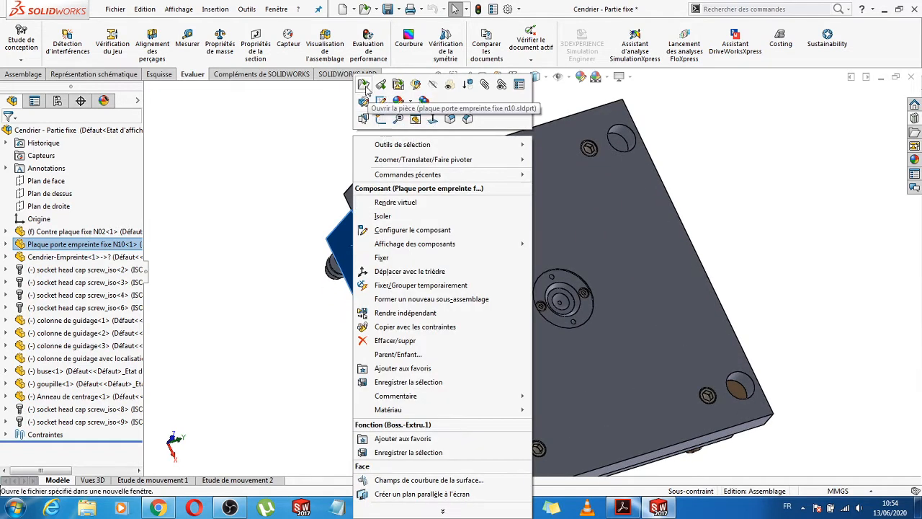
click(367, 99)
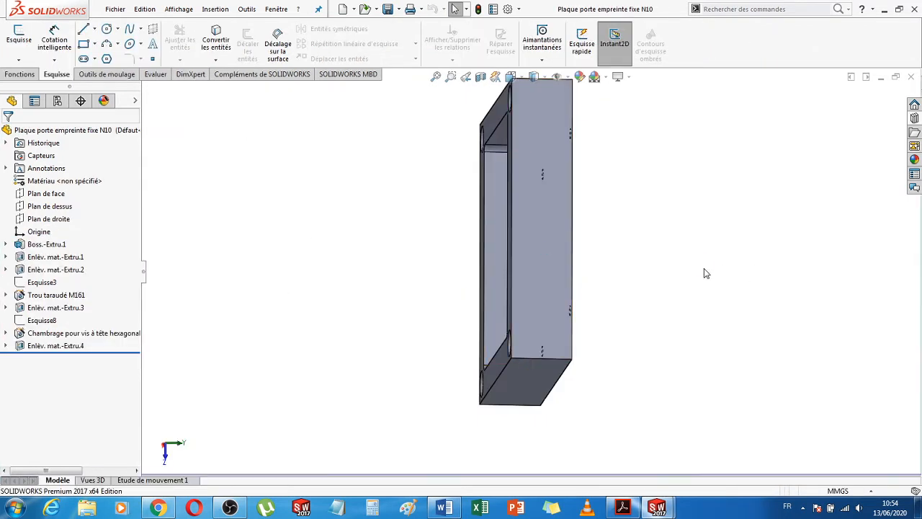
middle_drag(706, 273, 603, 257)
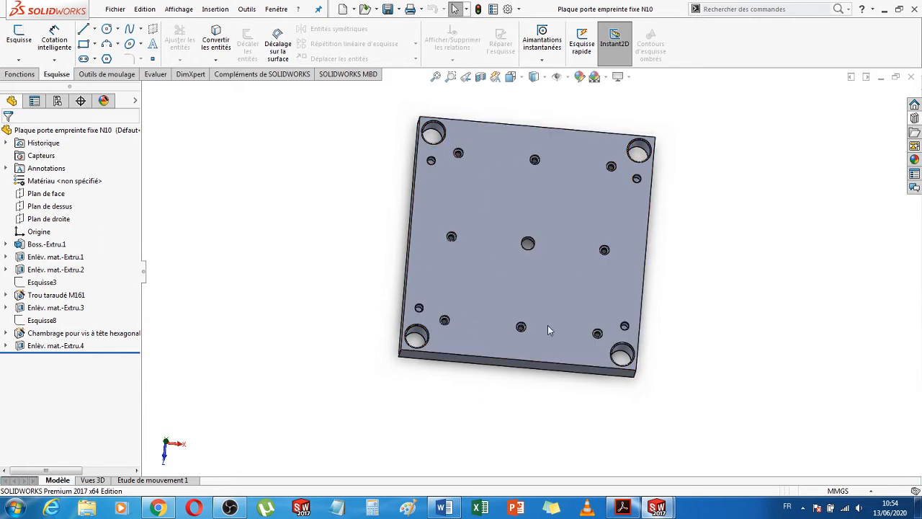
click(562, 273)
click(772, 307)
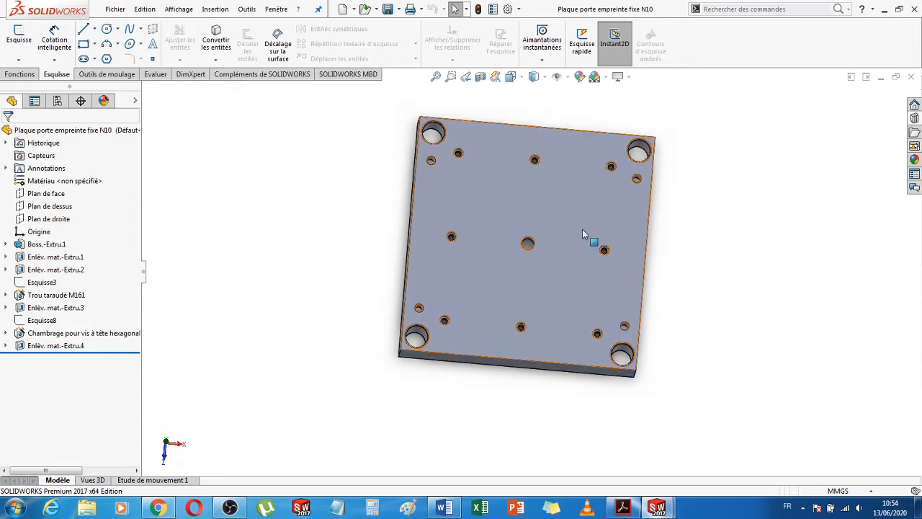
Orient the view normal to the plate's long side face below the guide holes
middle_drag(584, 414, 597, 354)
click(546, 363)
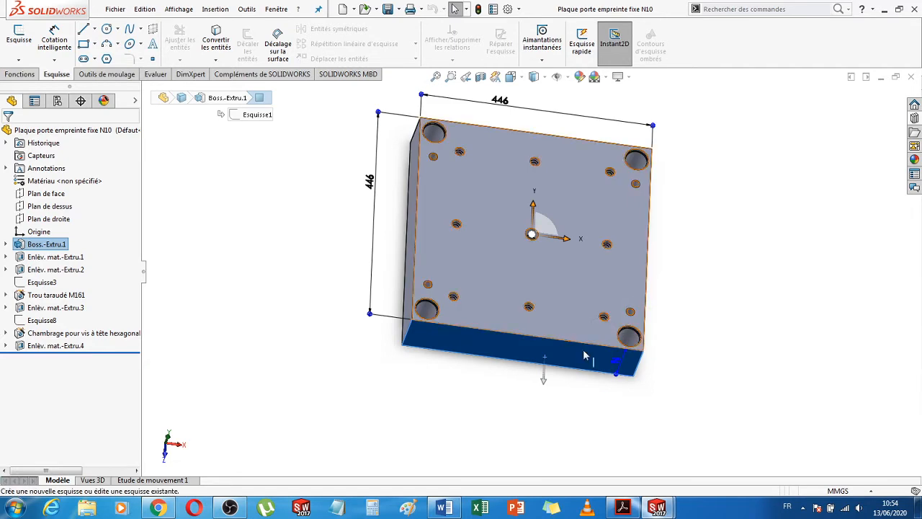
click(521, 78)
click(522, 78)
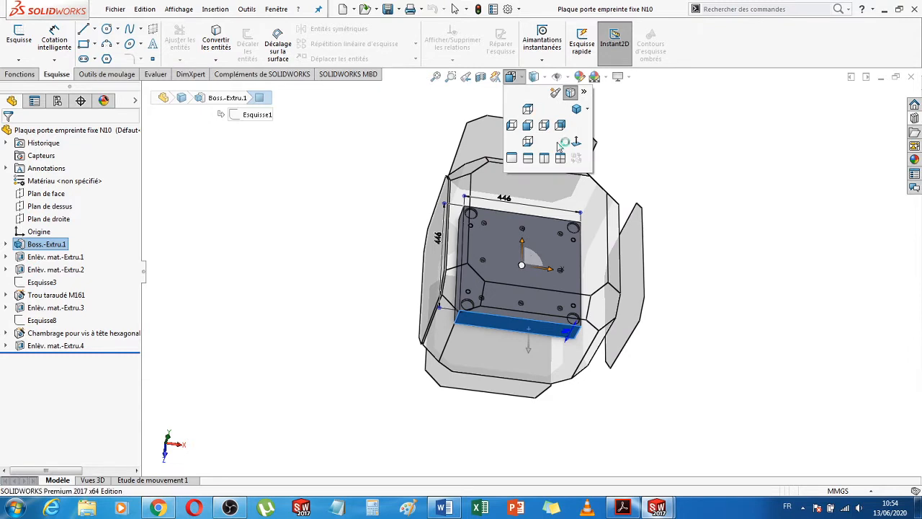
click(581, 147)
click(566, 390)
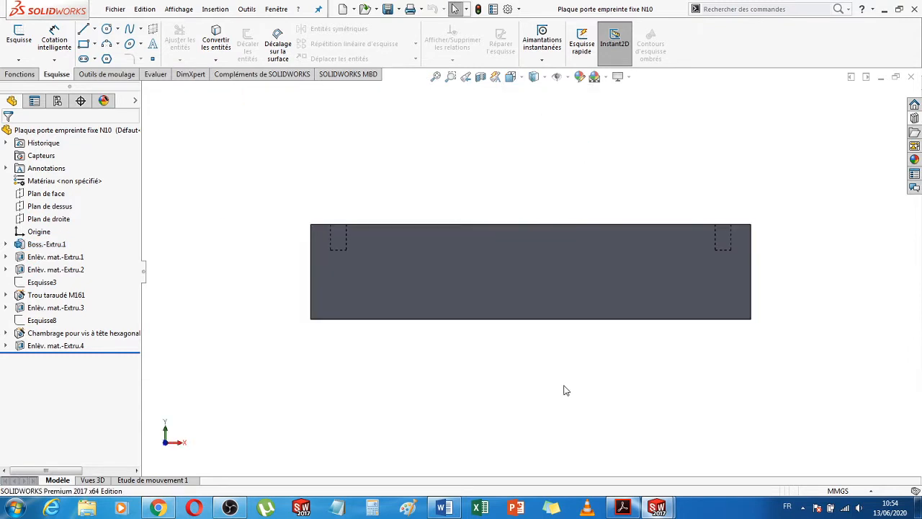
Display the plate with hidden lines visible and set the view normal to its side face
click(546, 81)
click(540, 144)
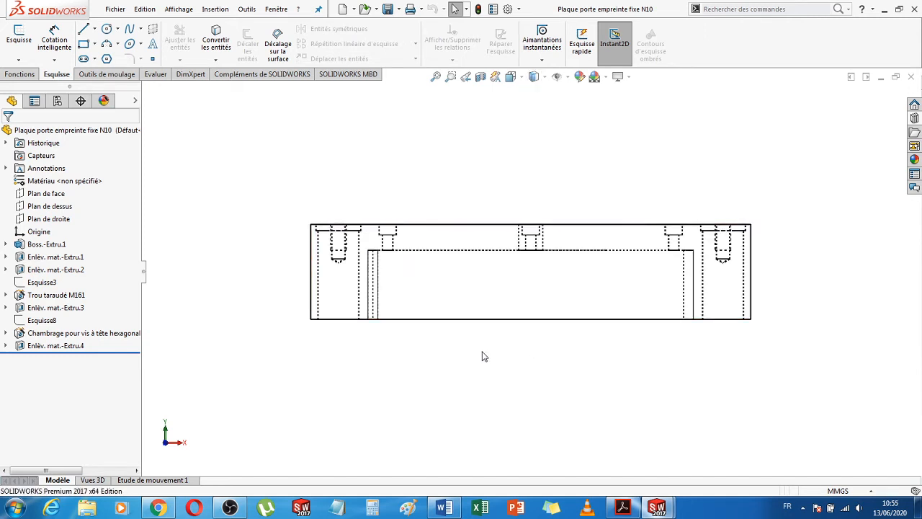
middle_drag(483, 353, 410, 414)
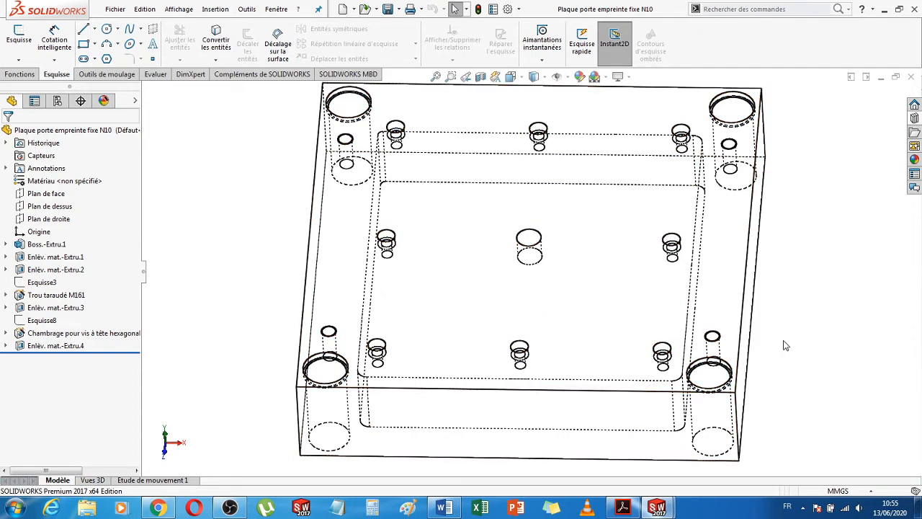
middle_drag(802, 348, 799, 254)
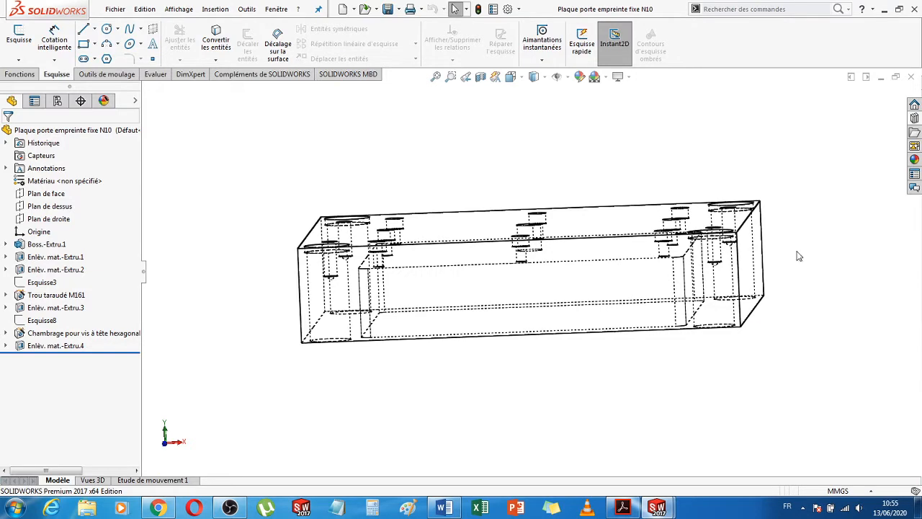
click(522, 78)
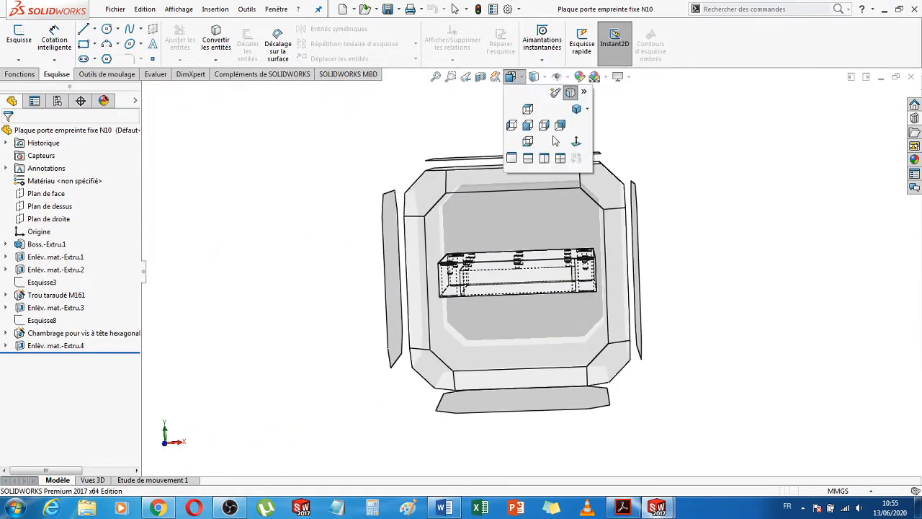
click(583, 147)
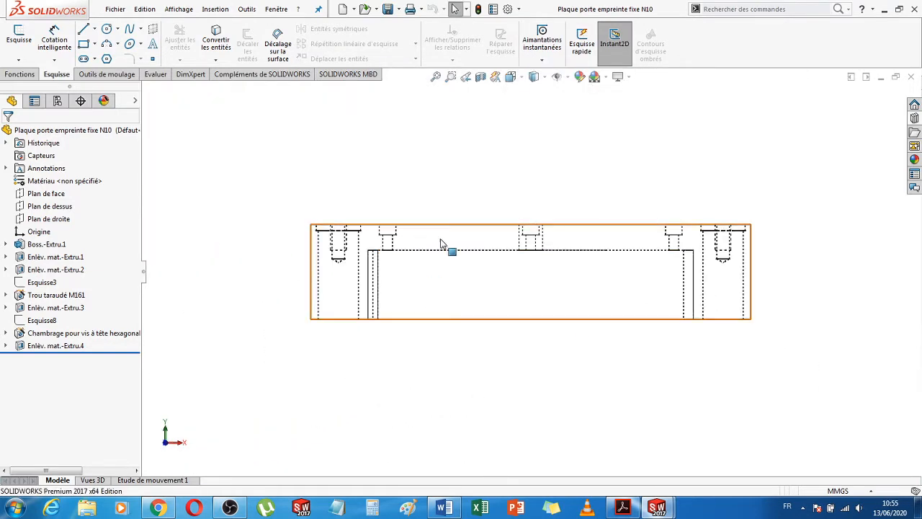
Measure the distance between the plate's upper outer edge and the pocket floor edge, and close the measurement
click(148, 76)
click(60, 40)
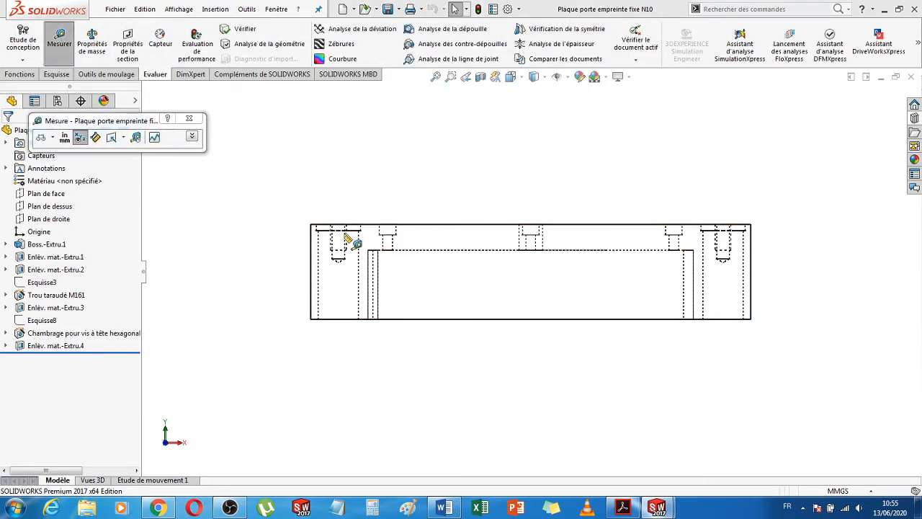
click(450, 225)
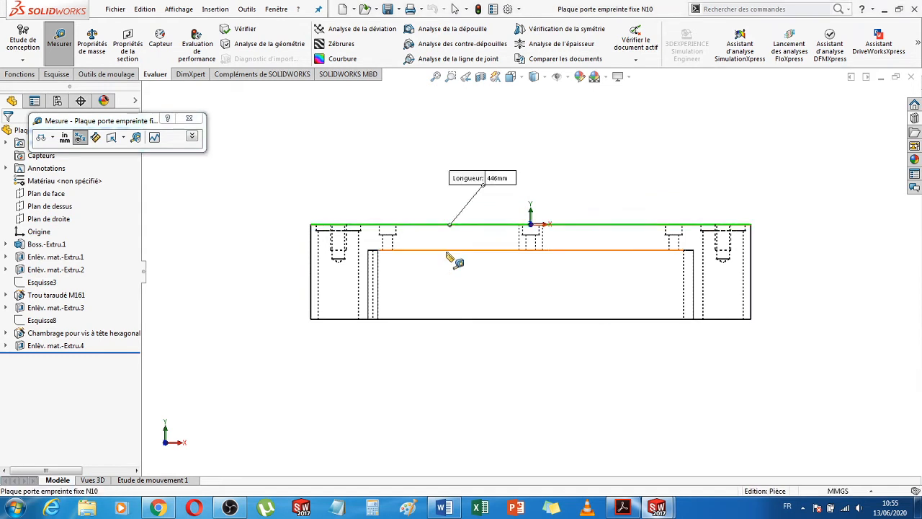
click(448, 251)
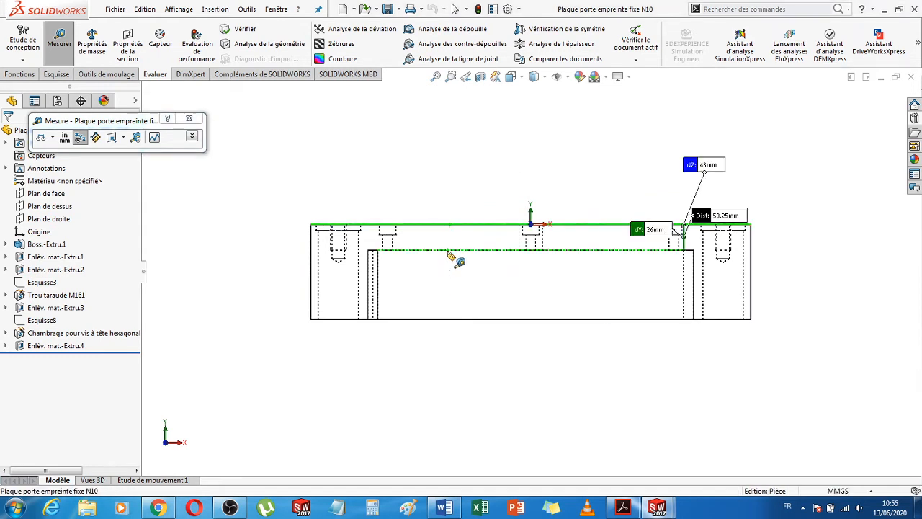
scroll(688, 257, down, 8)
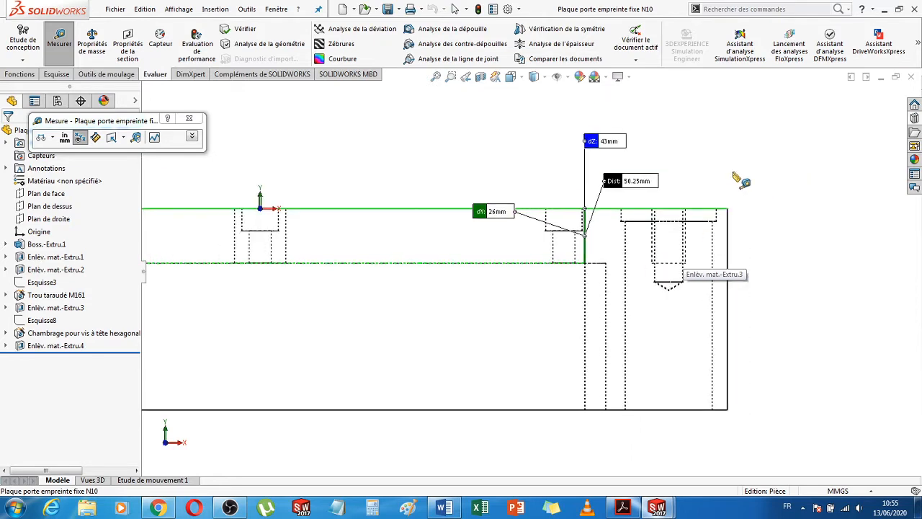
middle_drag(742, 181, 759, 174)
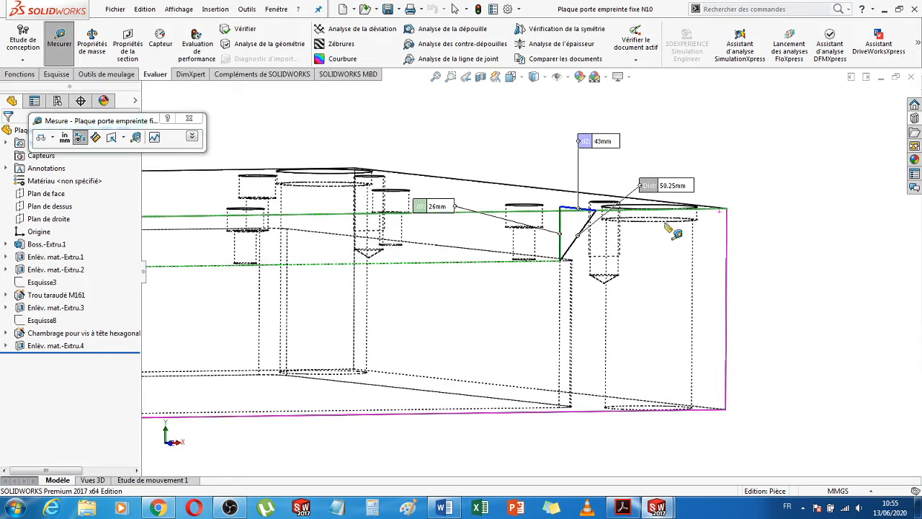
middle_drag(812, 298, 782, 281)
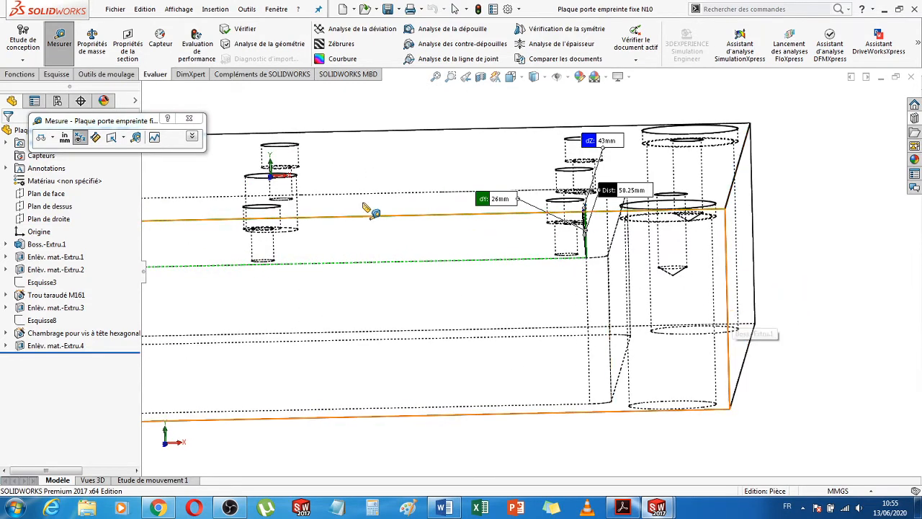
click(188, 118)
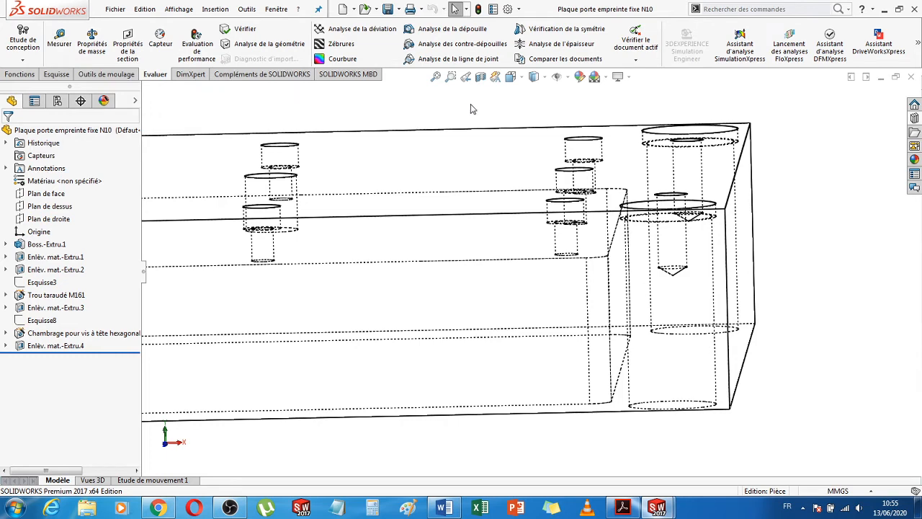
Look straight at the plate's side face to examine its hidden holes and pocket across the full width
click(510, 77)
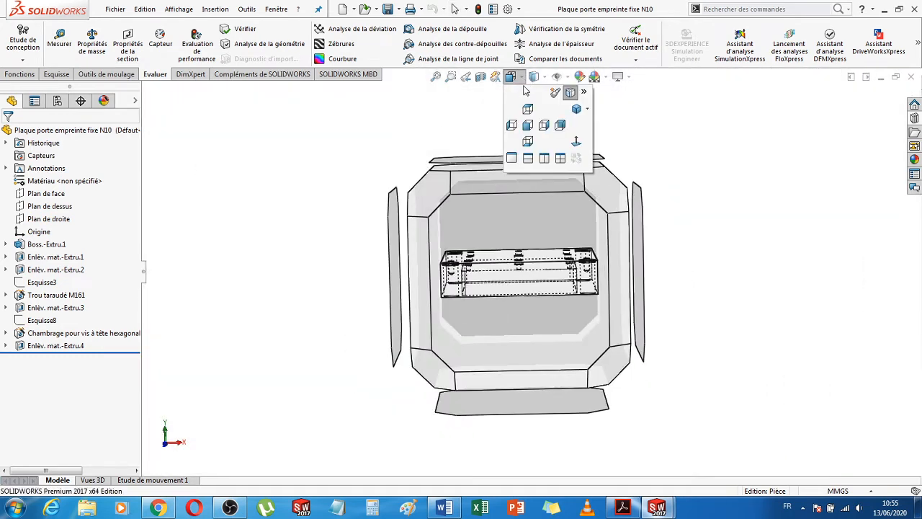
click(577, 142)
click(392, 181)
scroll(392, 180, up, 4)
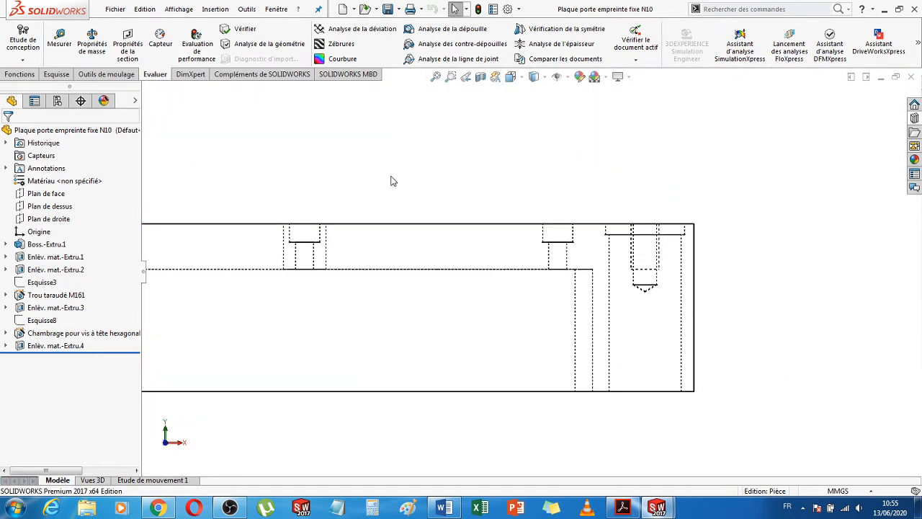
scroll(349, 180, down, 3)
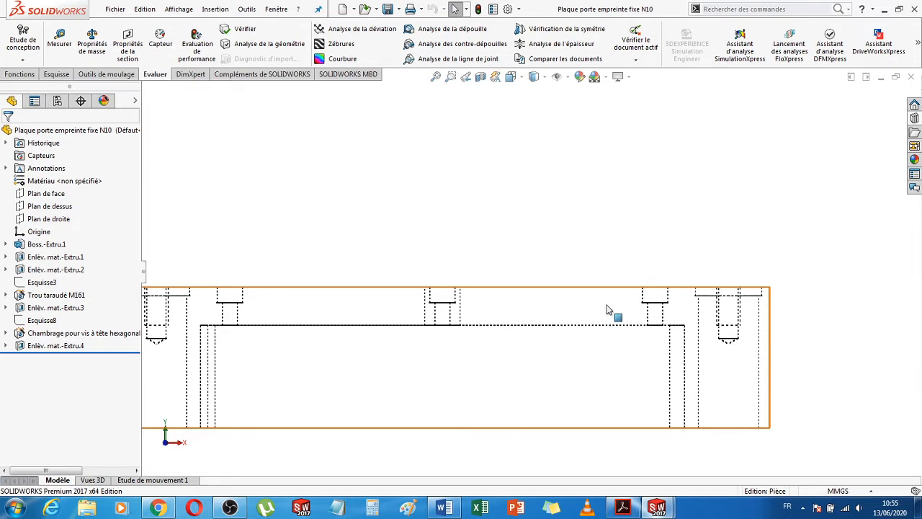
scroll(566, 311, up, 2)
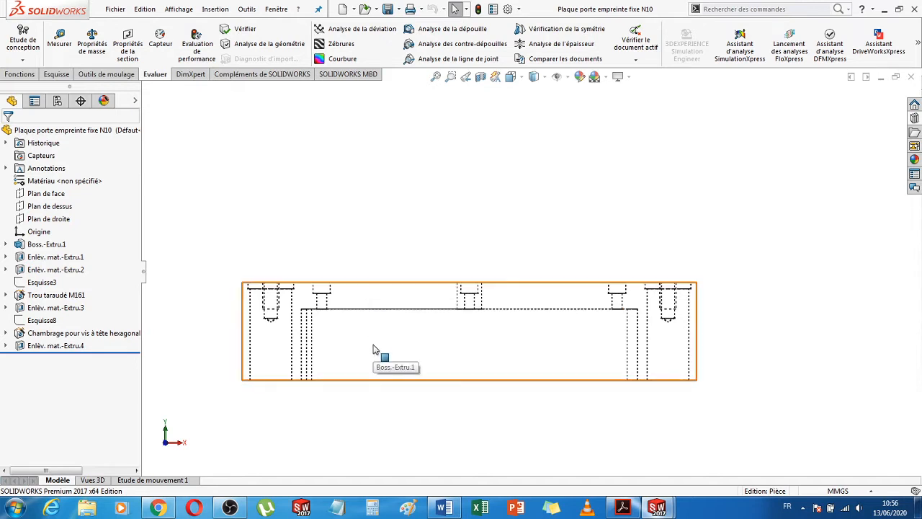
Return the plate to shaded display with edges and view its perforated upper face in full
click(56, 74)
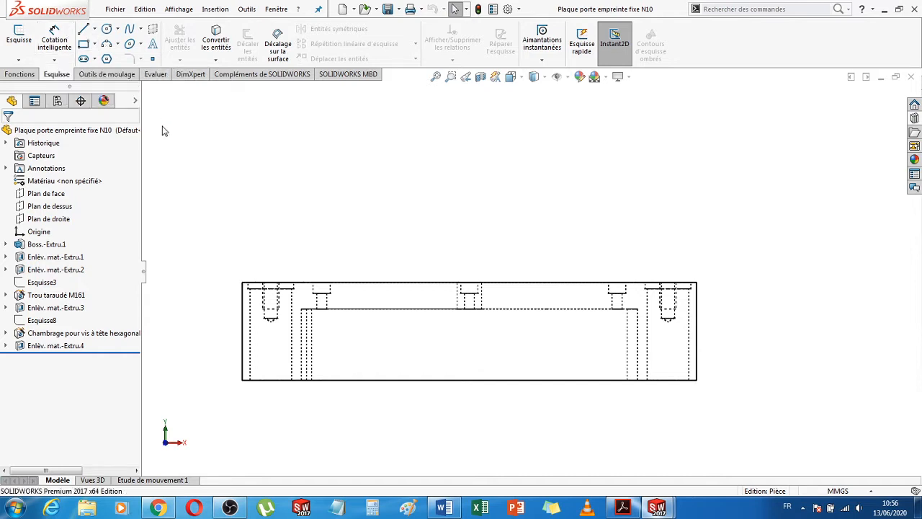
middle_drag(333, 135, 325, 153)
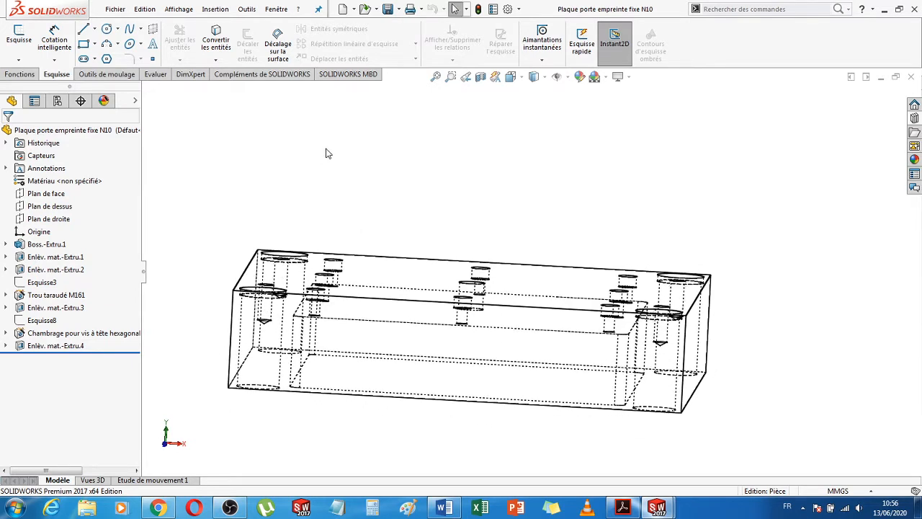
middle_drag(390, 171, 461, 303)
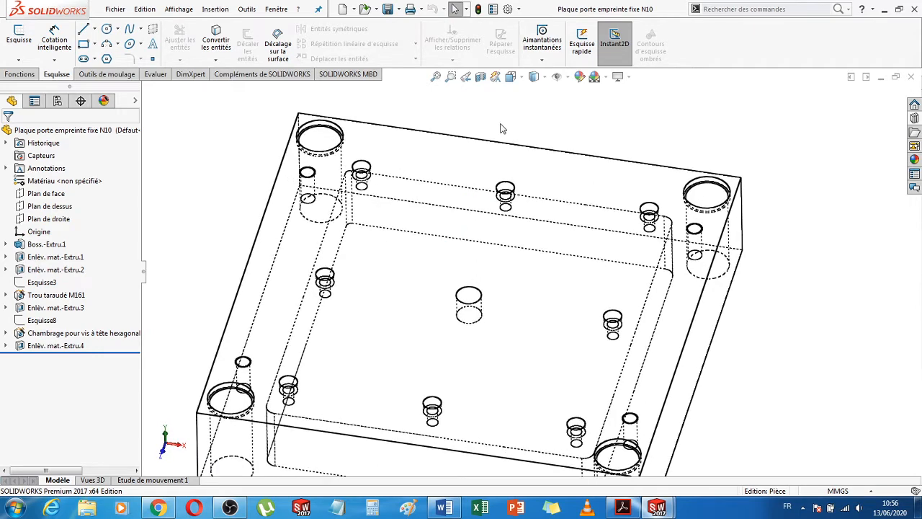
click(541, 79)
click(534, 93)
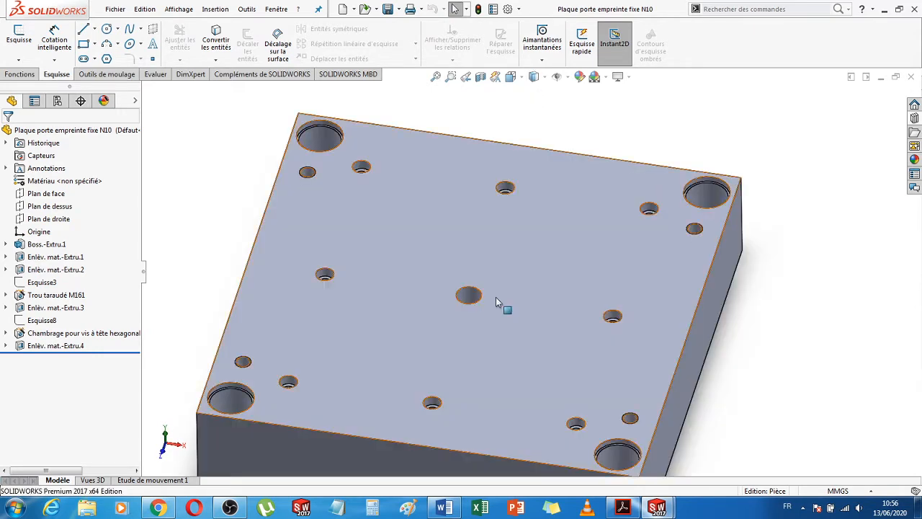
key(ctrl+7)
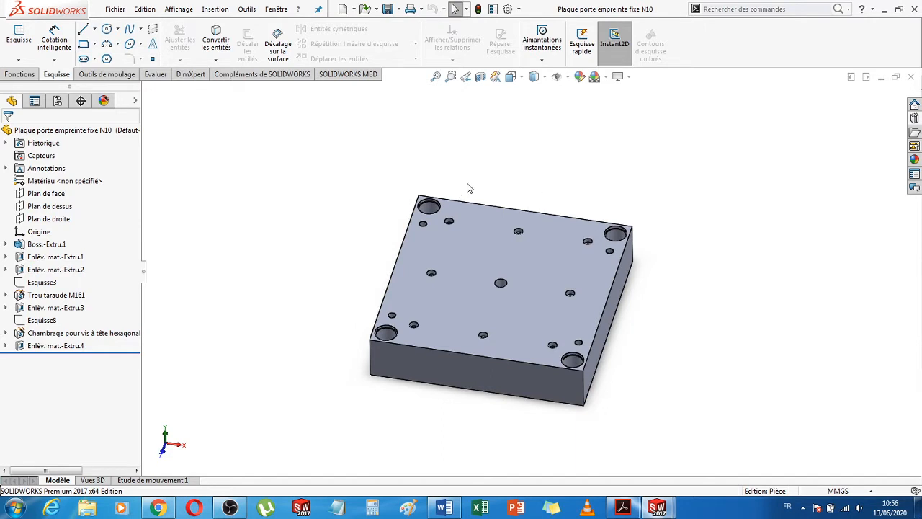
Switch to the DME_F.PDF catalogue in Adobe Acrobat and open chapter 7, Eléments de refroidissement
click(623, 508)
scroll(427, 280, down, 15)
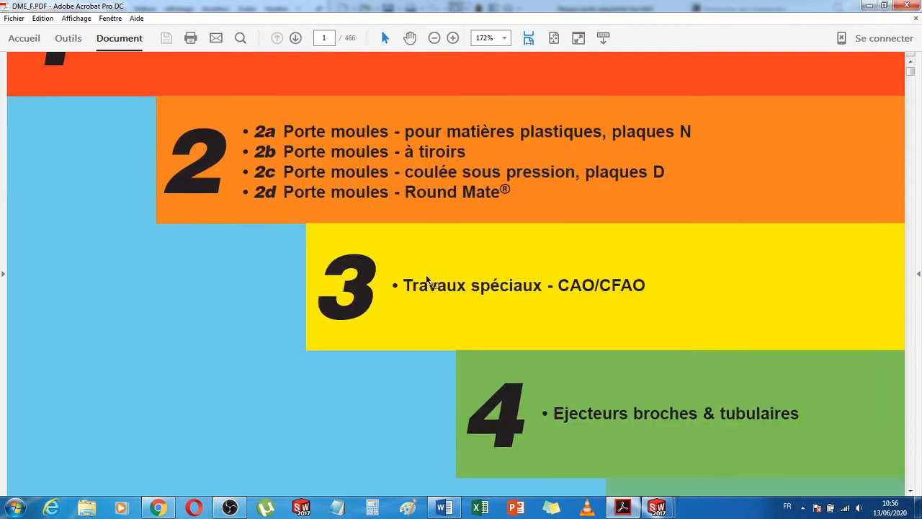
scroll(427, 279, down, 5)
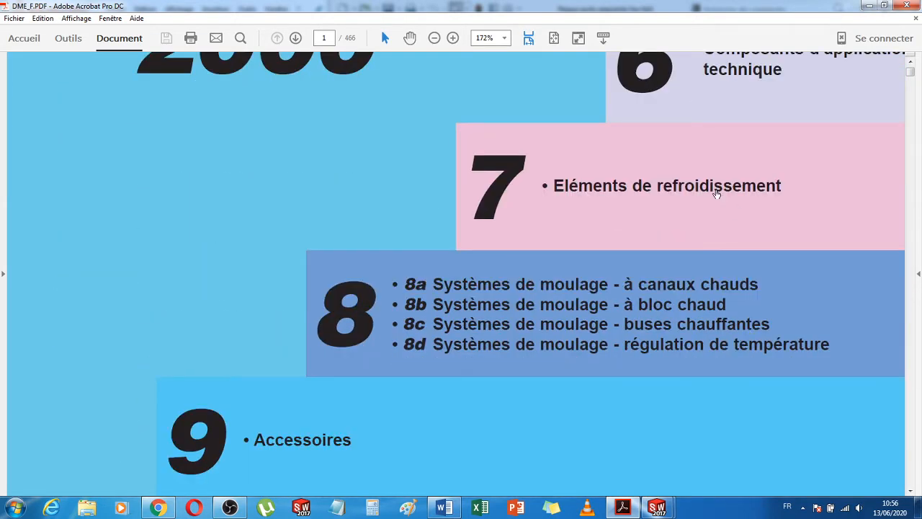
click(717, 193)
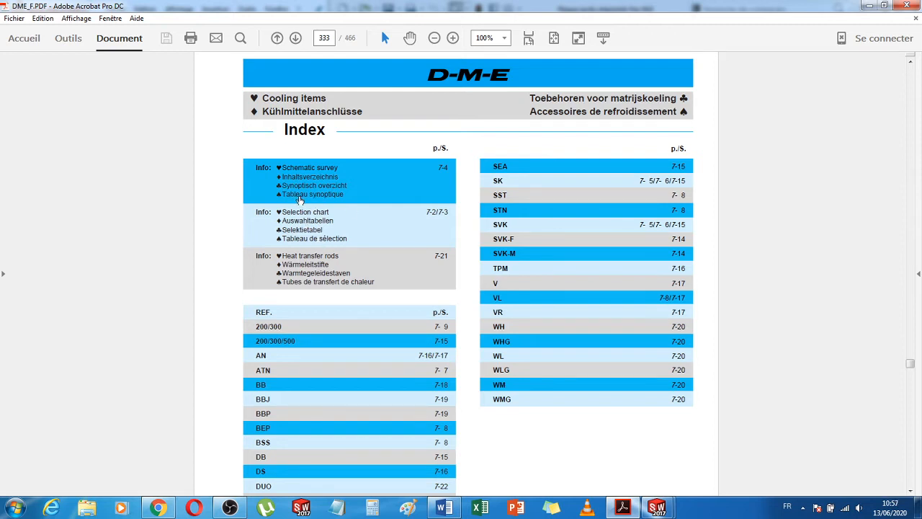
Open the Tableau synoptique of cooling accessories, fit it to the page width and examine the connectors in the mould plates
click(299, 199)
scroll(558, 278, down, 2)
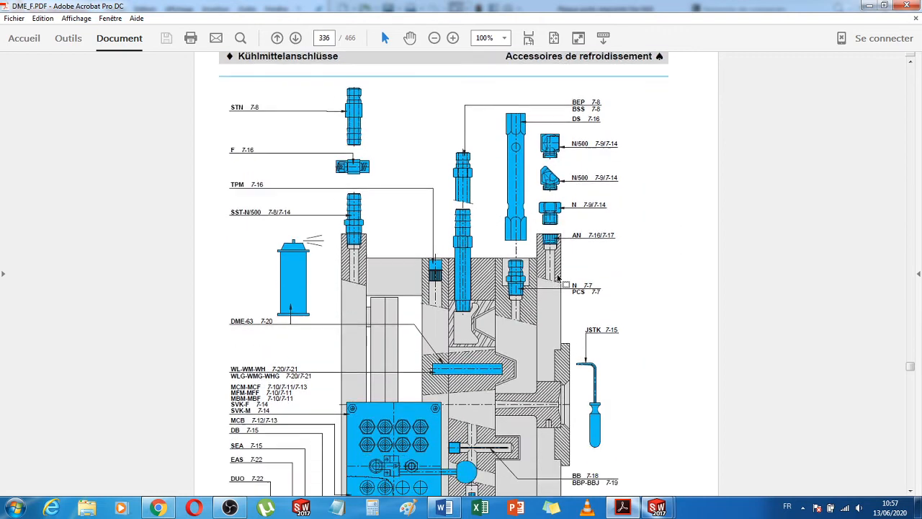
scroll(558, 278, down, 2)
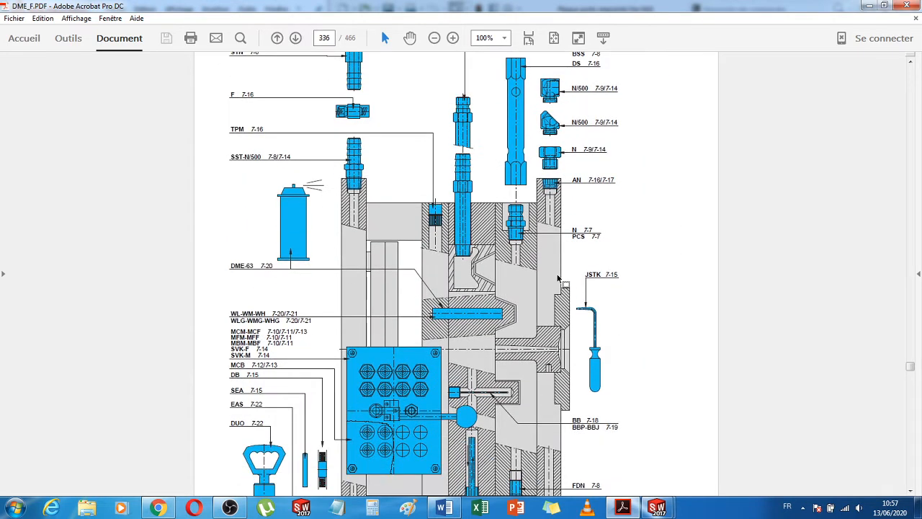
click(528, 38)
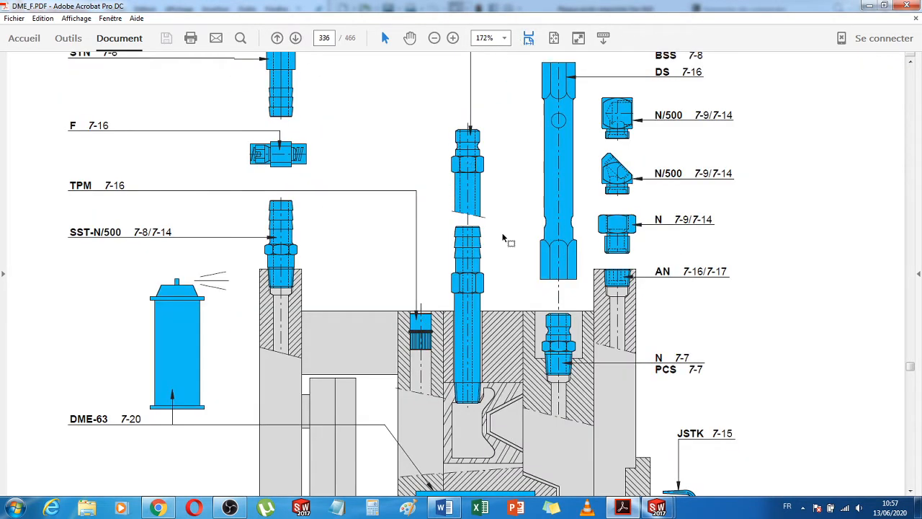
scroll(509, 241, down, 1)
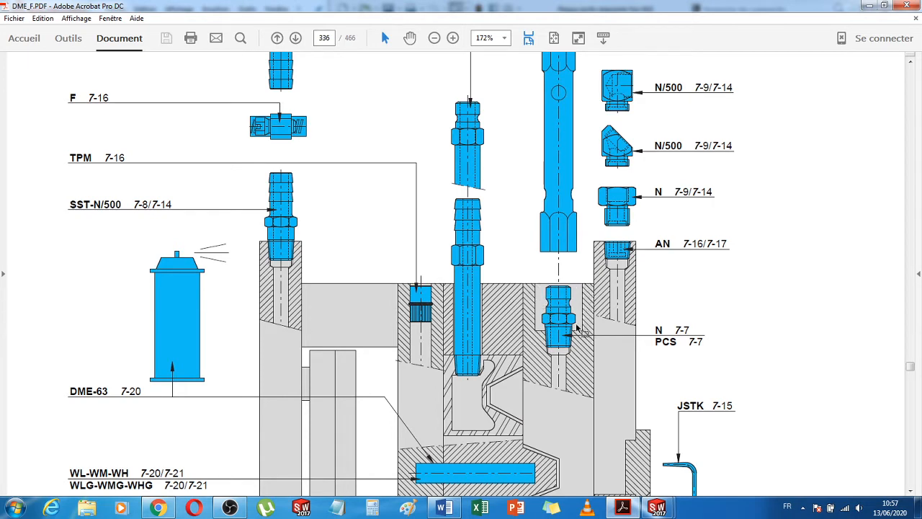
Highlight the FN connector reference in the overview's lower part and keep the current Windows colour scheme without further prompts
scroll(570, 364, up, 2)
scroll(567, 360, down, 20)
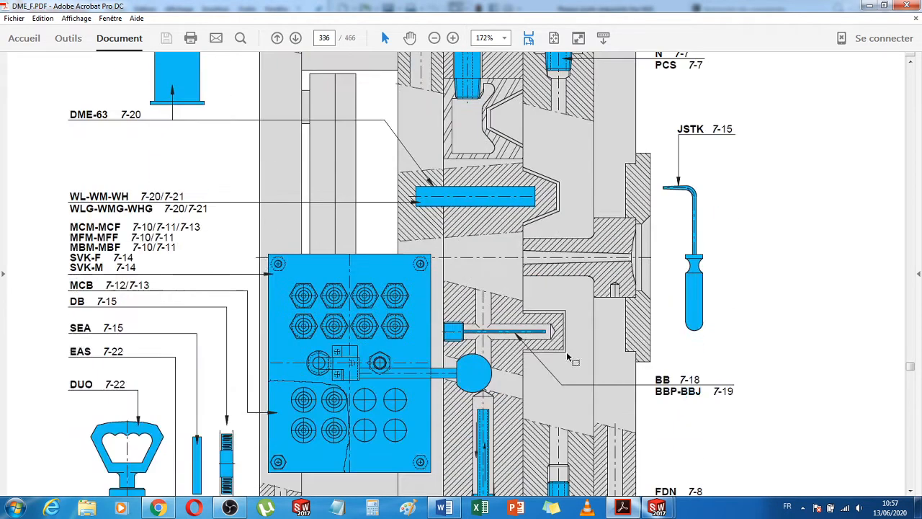
scroll(565, 340, down, 2)
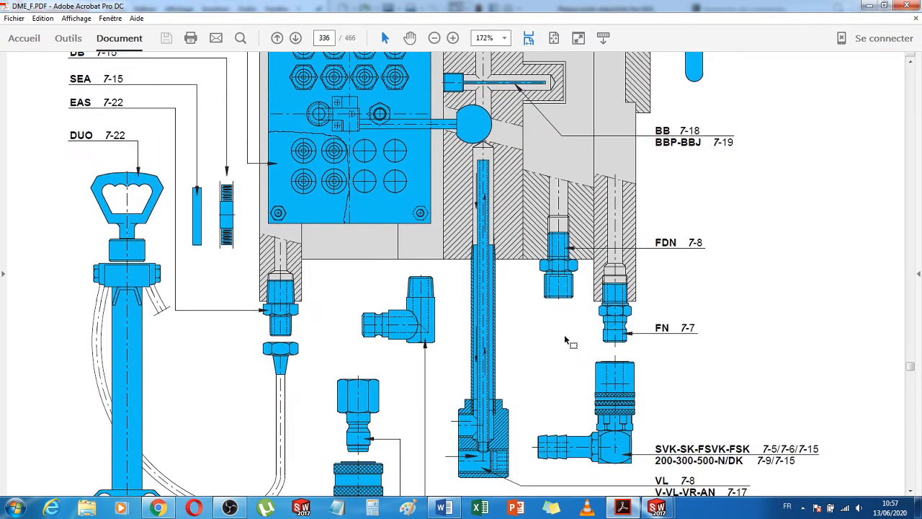
double_click(658, 328)
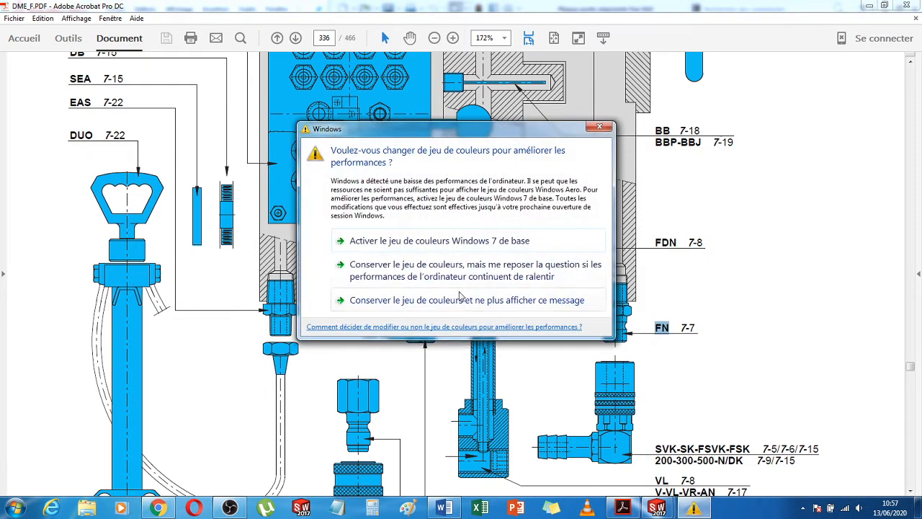
click(520, 308)
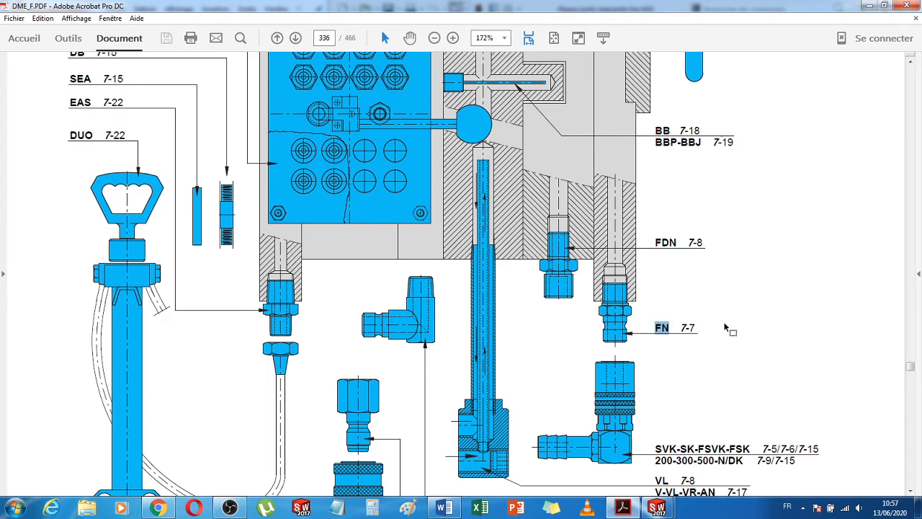
scroll(730, 329, up, 5)
scroll(729, 330, down, 7)
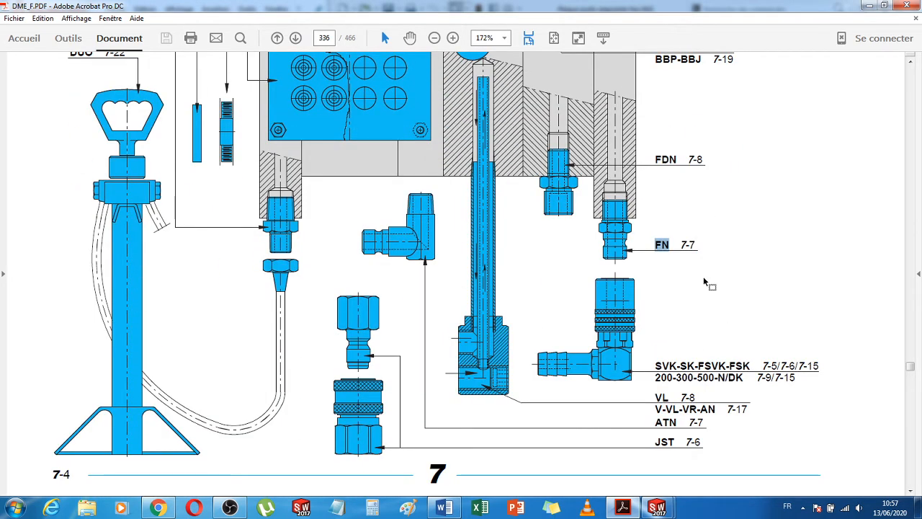
Compare how the N, PCS and FN connectors fit in the mould plates on the overview and read their page references
scroll(705, 281, up, 10)
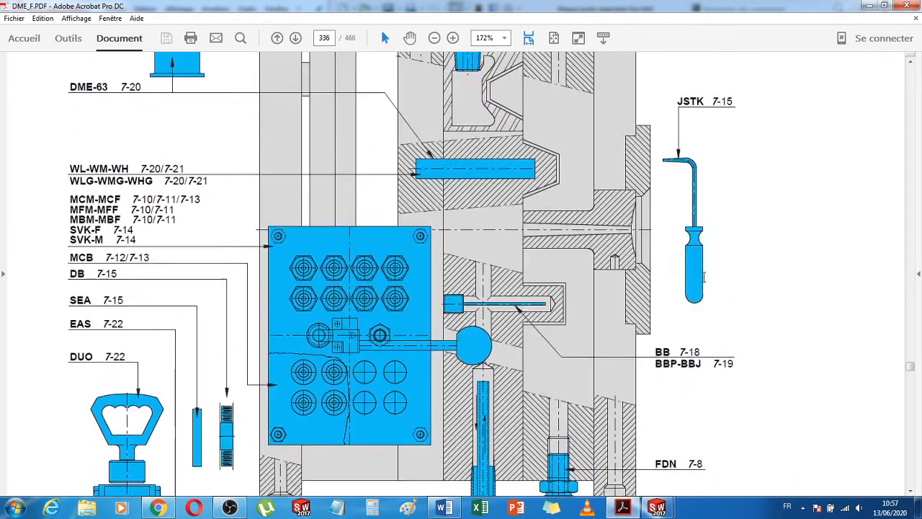
scroll(705, 281, up, 3)
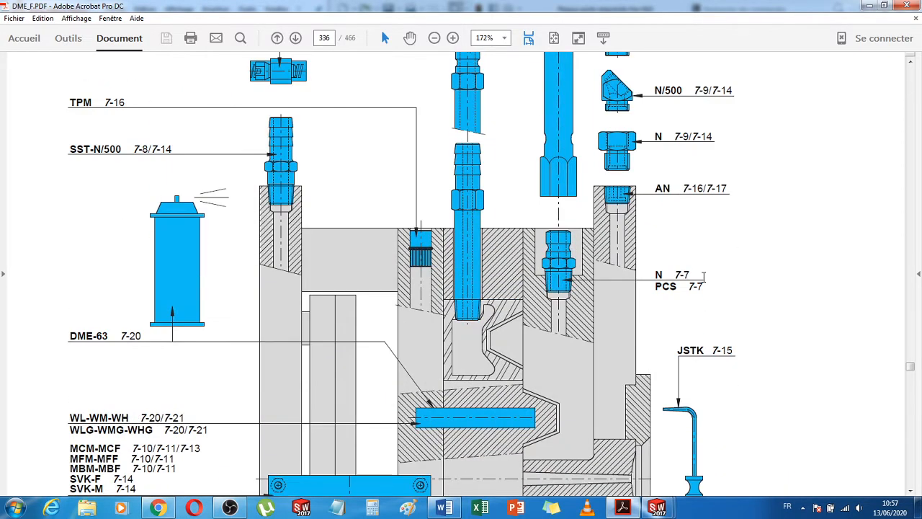
scroll(704, 276, up, 1)
scroll(703, 276, up, 2)
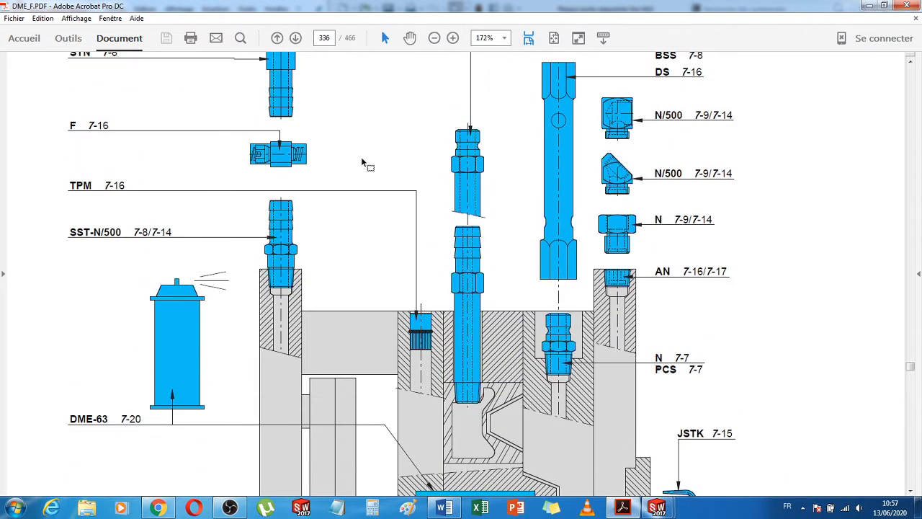
scroll(395, 254, up, 2)
scroll(328, 328, down, 7)
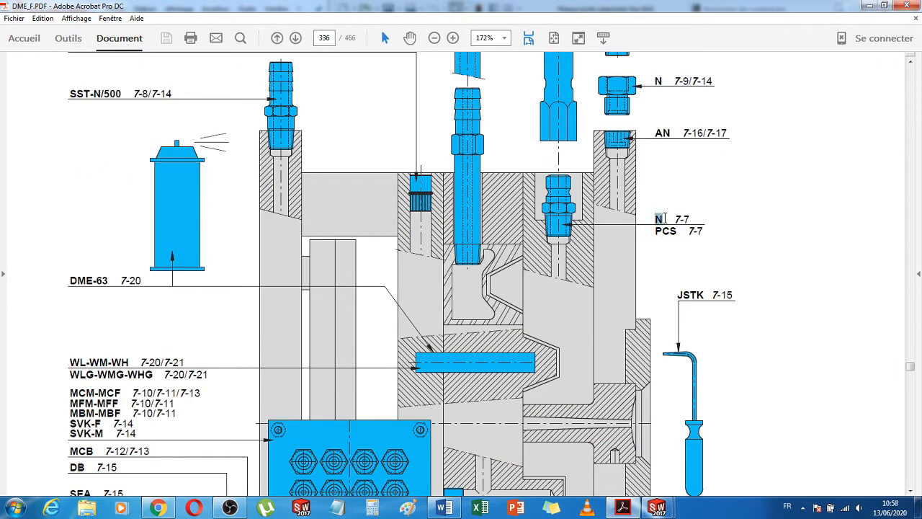
scroll(749, 252, down, 8)
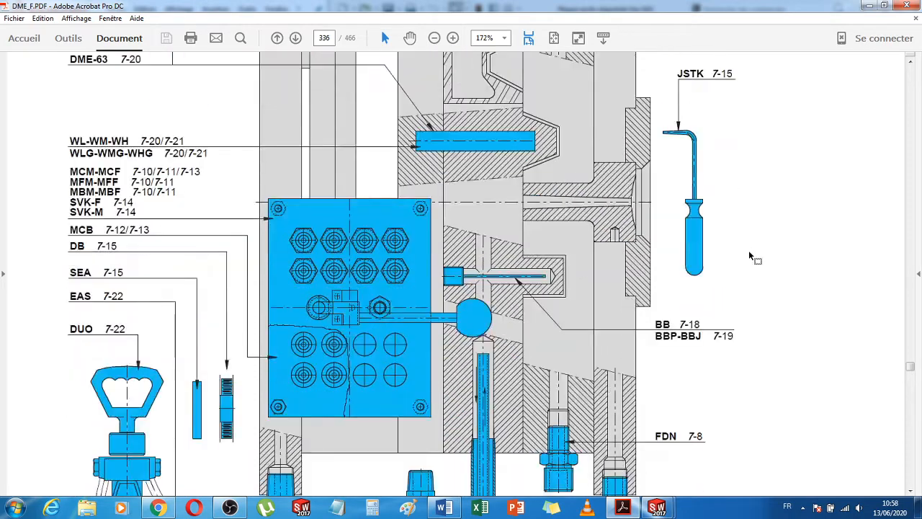
scroll(749, 254, down, 8)
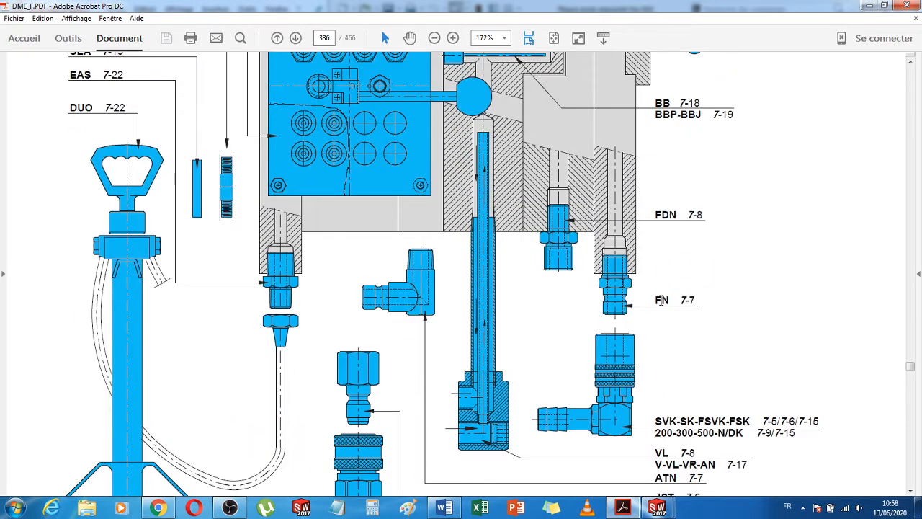
scroll(911, 452, down, 9)
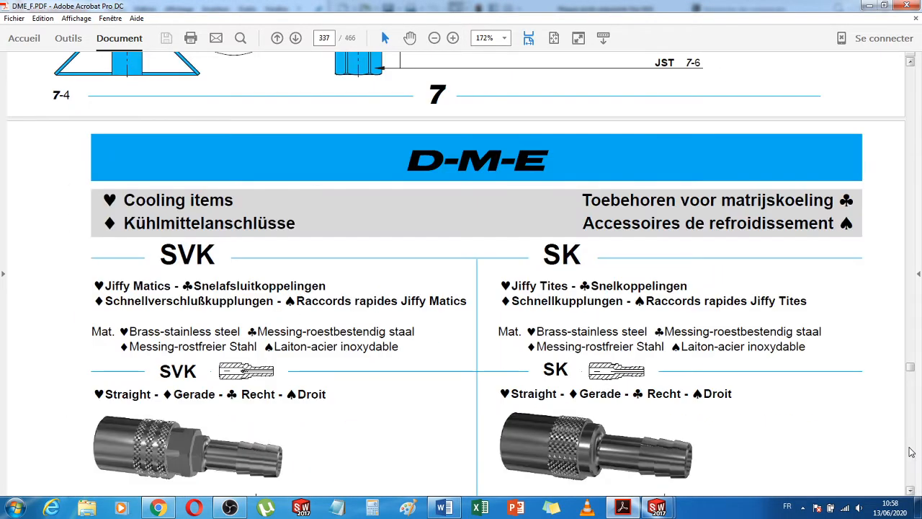
scroll(695, 315, up, 10)
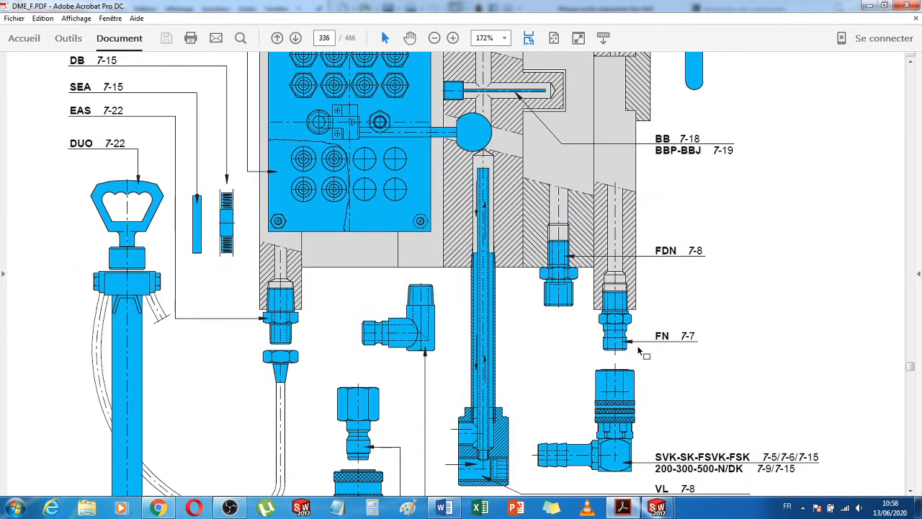
scroll(698, 331, up, 13)
scroll(710, 339, down, 3)
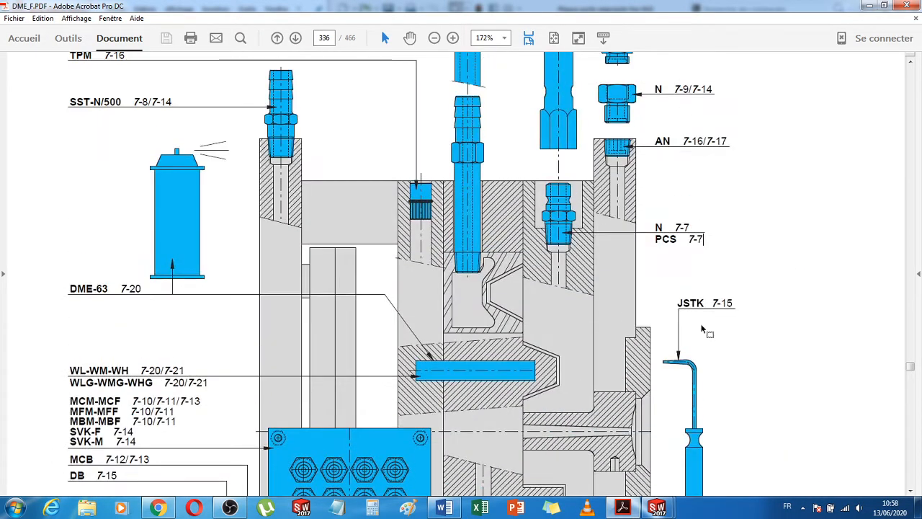
Go from overview page 7-4 to the N and FN connector plugs on catalogue page 7-7
click(912, 461)
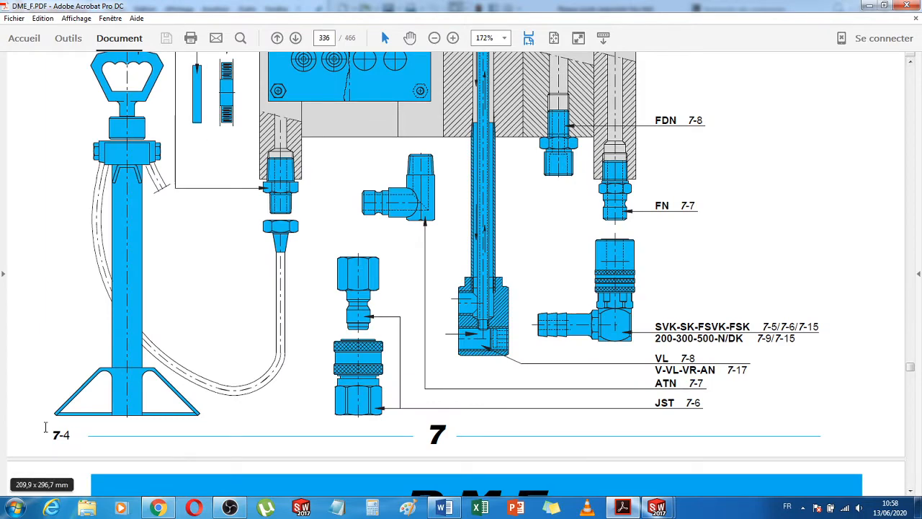
drag(47, 430, 90, 439)
scroll(149, 425, down, 8)
scroll(149, 425, down, 4)
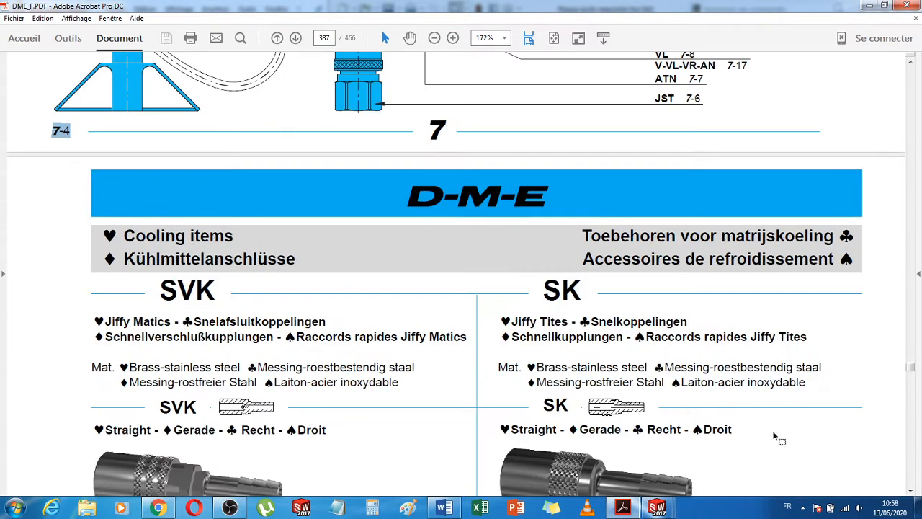
click(912, 473)
click(913, 474)
click(912, 475)
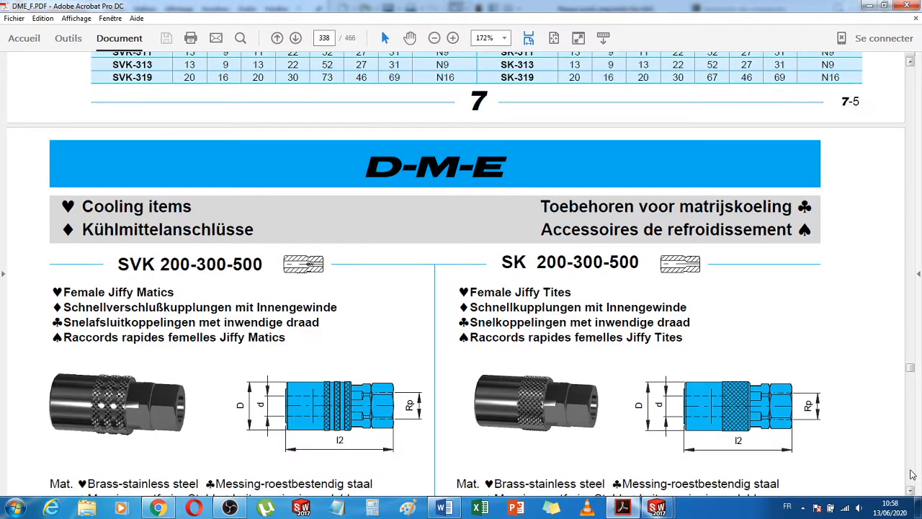
click(913, 474)
click(913, 474)
click(913, 474)
scroll(519, 411, down, 4)
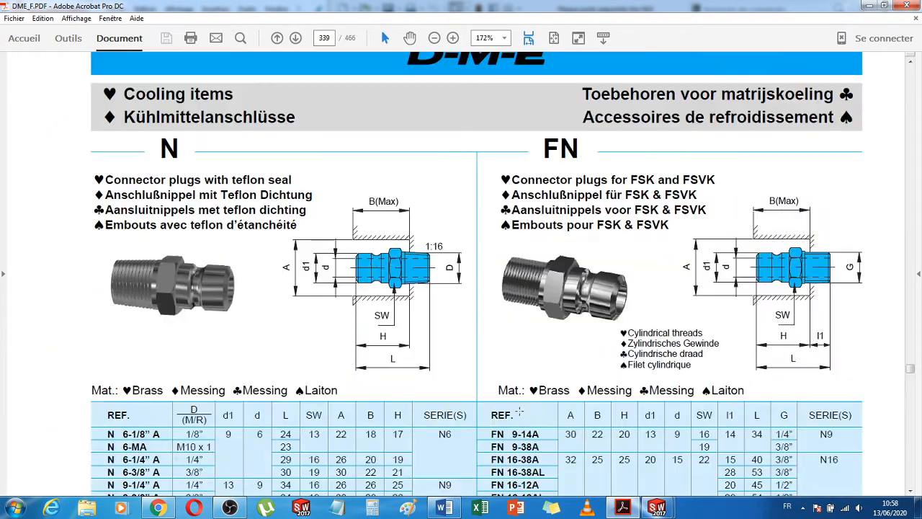
Examine the FN connector plugs' thread type, material, dimension drawing and reference table
scroll(518, 411, down, 2)
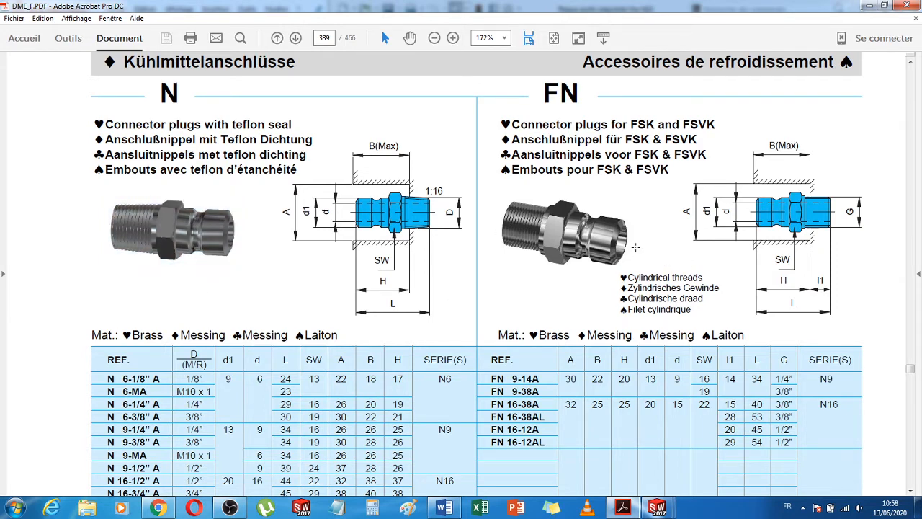
drag(543, 88, 584, 97)
click(584, 102)
drag(627, 309, 693, 309)
double_click(722, 336)
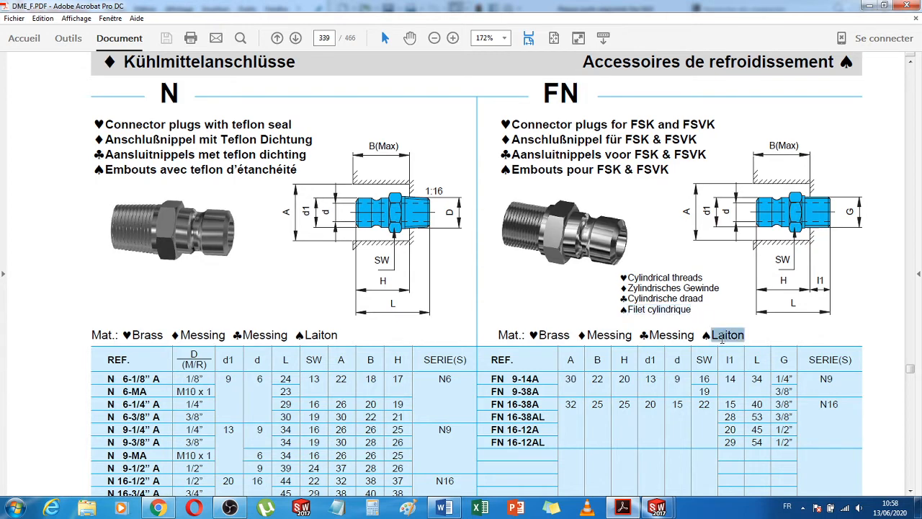
click(719, 337)
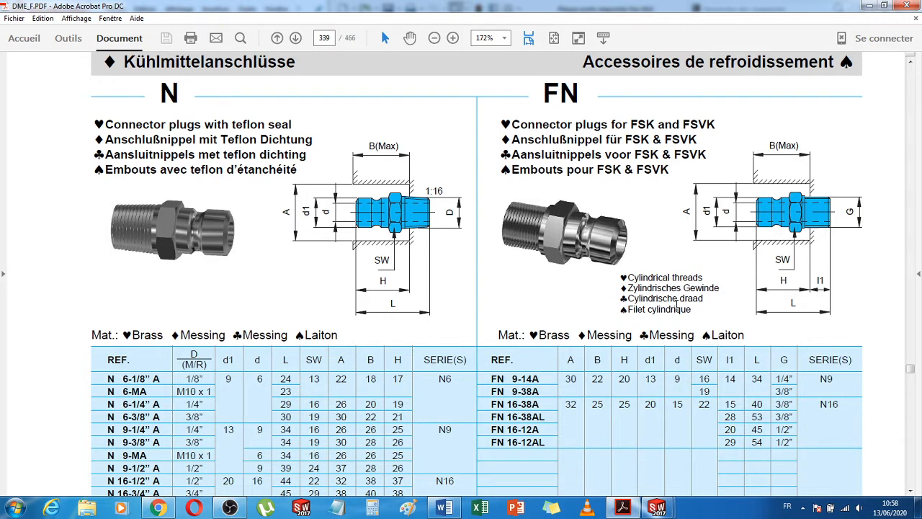
scroll(677, 304, down, 2)
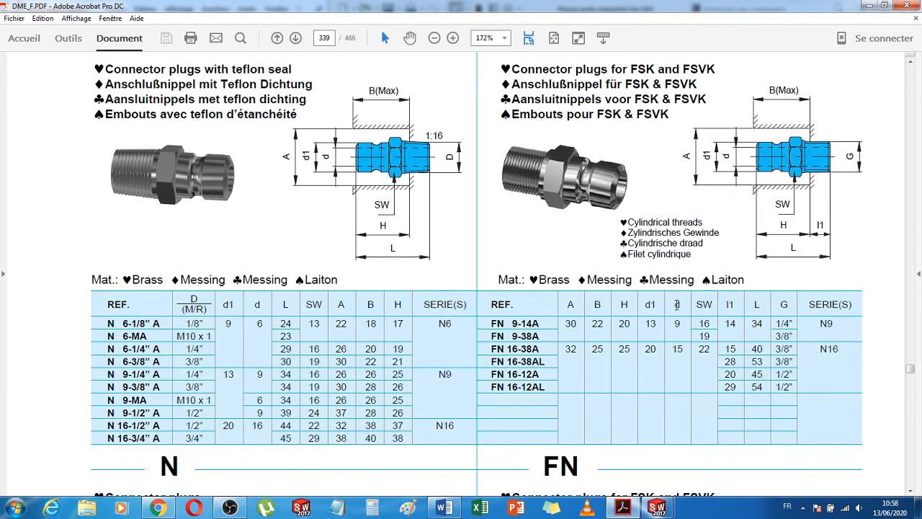
scroll(676, 304, up, 1)
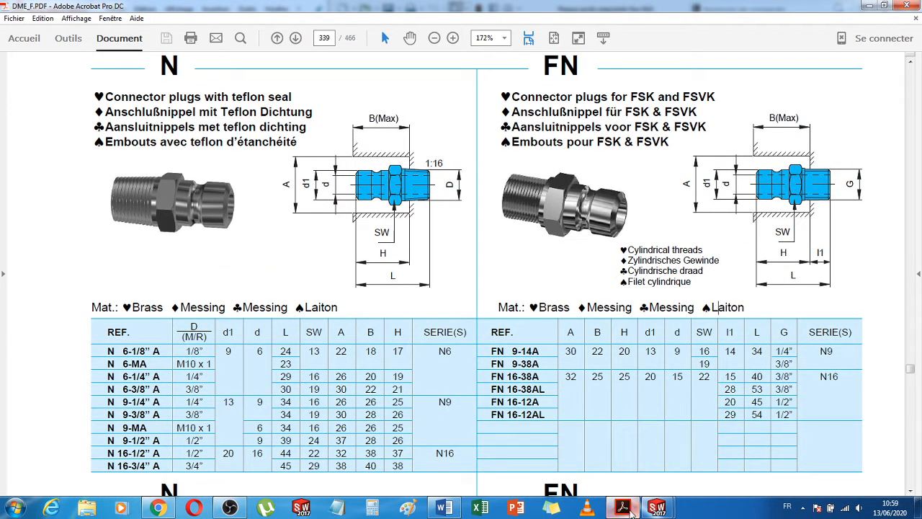
Switch to SOLIDWORKS to view the fixed cavity plate N10, and return to the DME catalogue in Adobe Acrobat
click(658, 508)
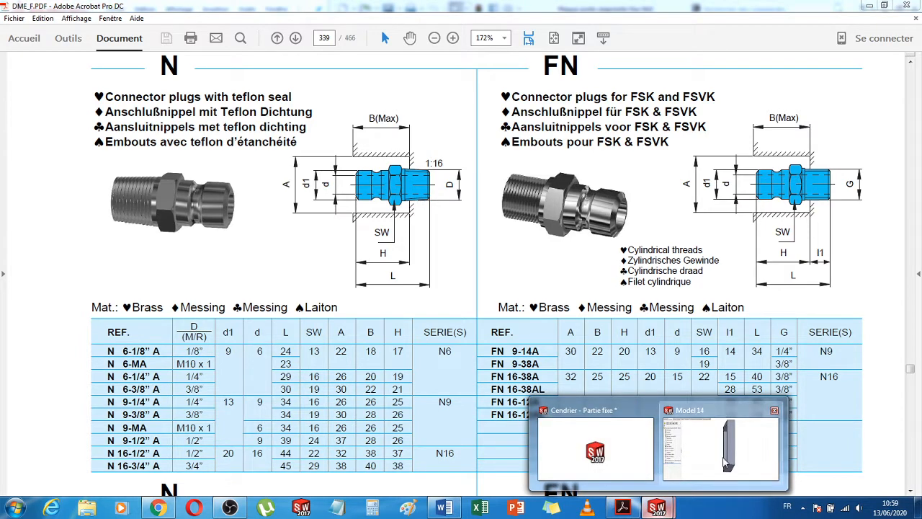
click(678, 417)
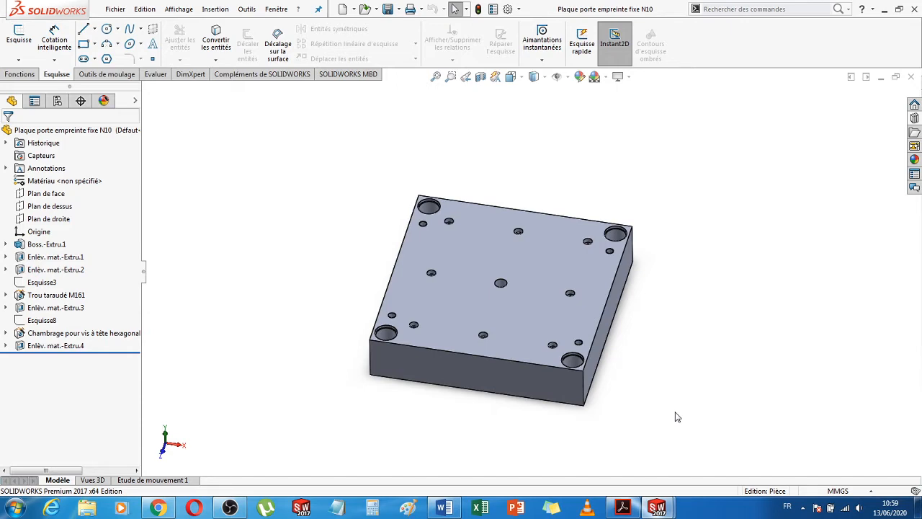
click(623, 507)
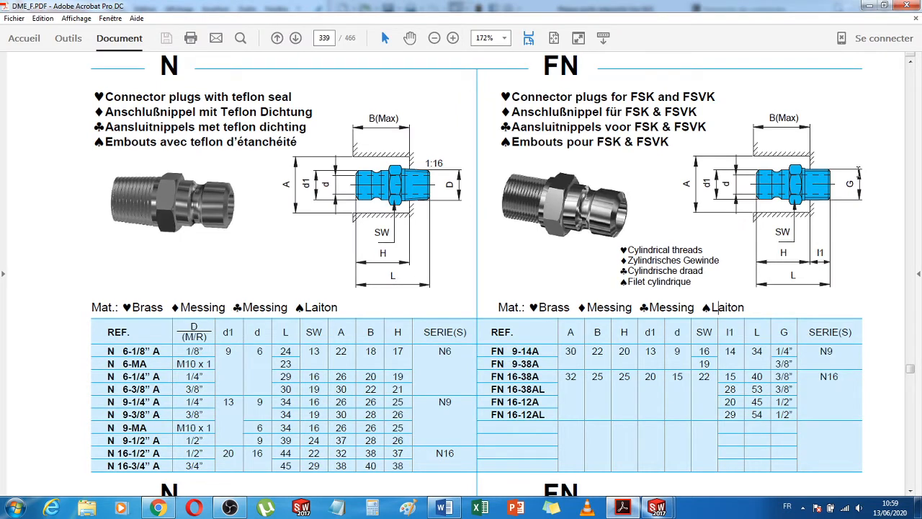
Check the G thread and d1 diameter of the smallest FN plug and highlight its reference, FN 9-14A
double_click(790, 350)
double_click(652, 351)
click(491, 351)
drag(491, 351, 541, 351)
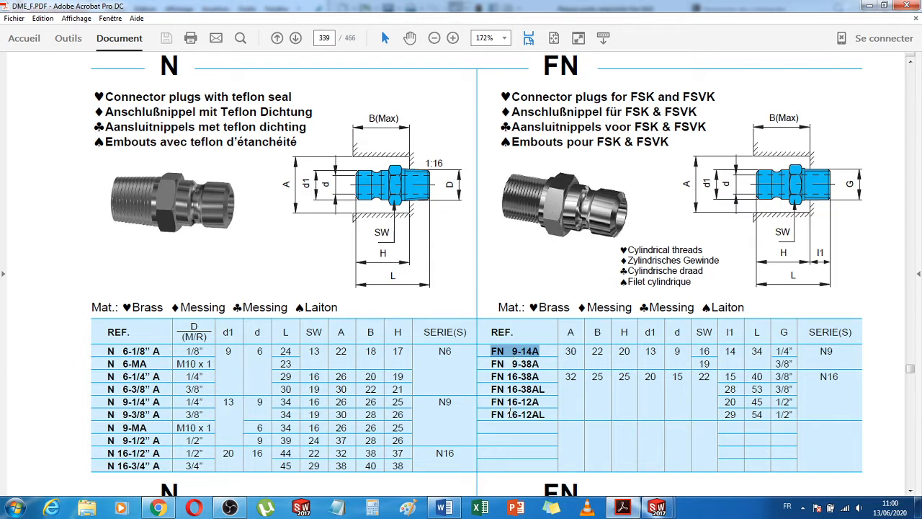
click(447, 508)
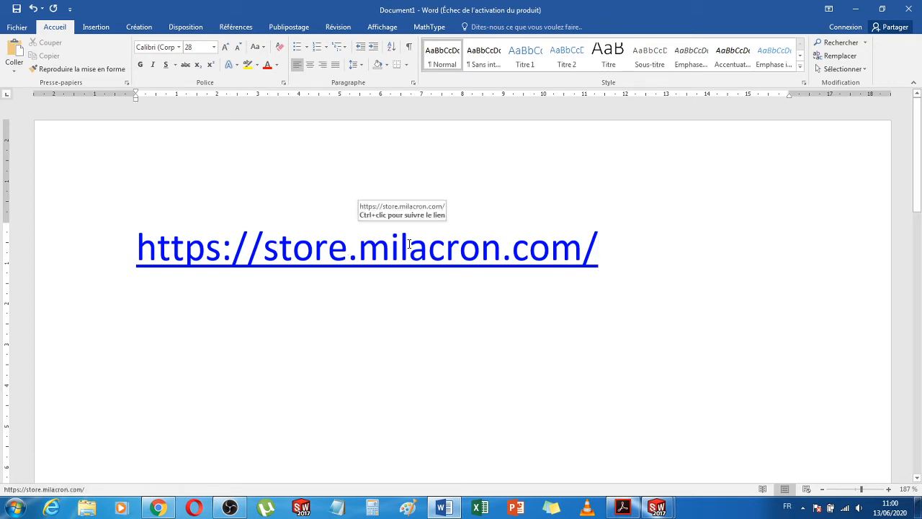
drag(601, 249, 119, 249)
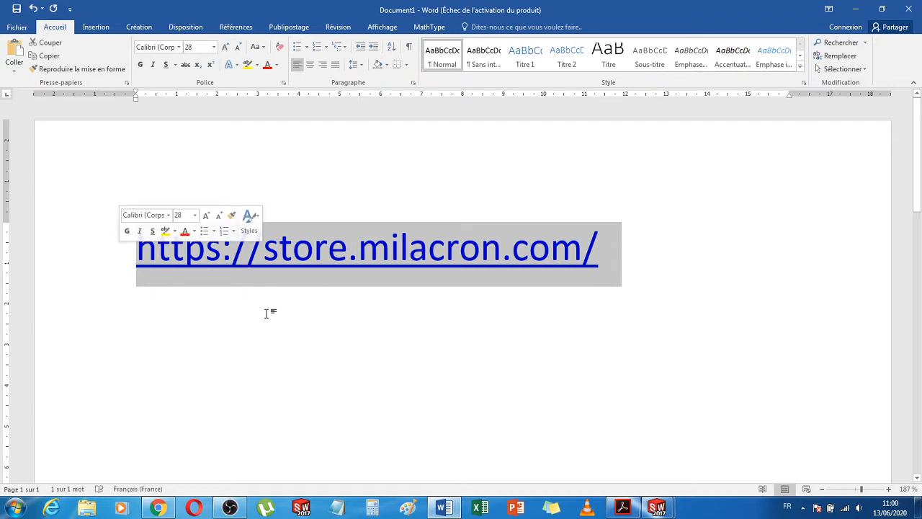
click(281, 275)
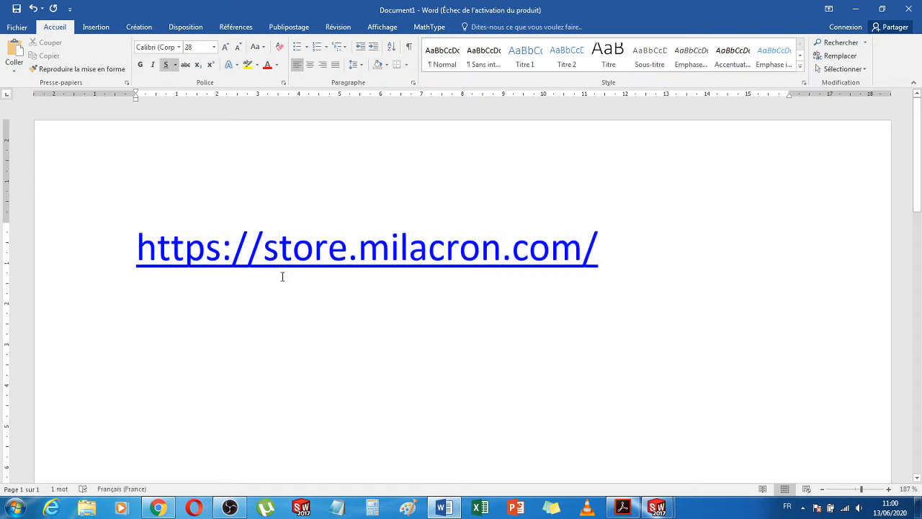
triple_click(451, 245)
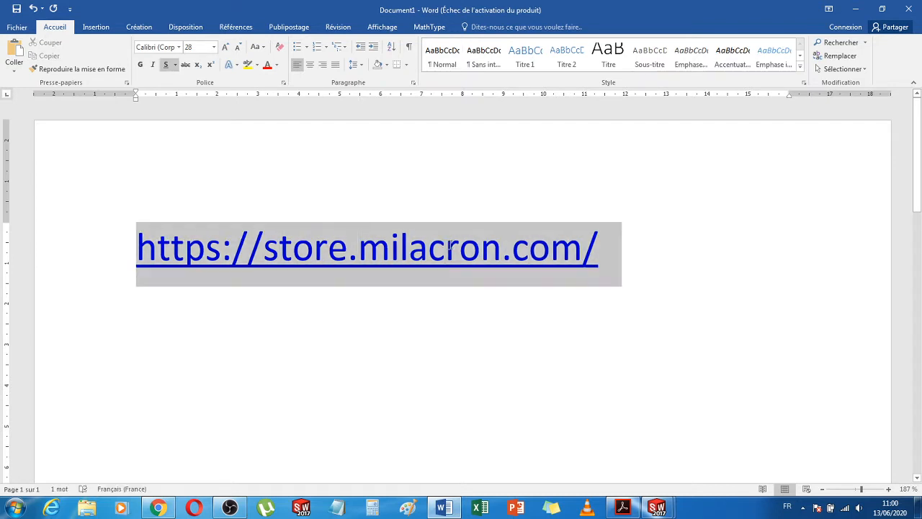
double_click(451, 245)
triple_click(451, 247)
key(ctrl+c)
right_click(450, 249)
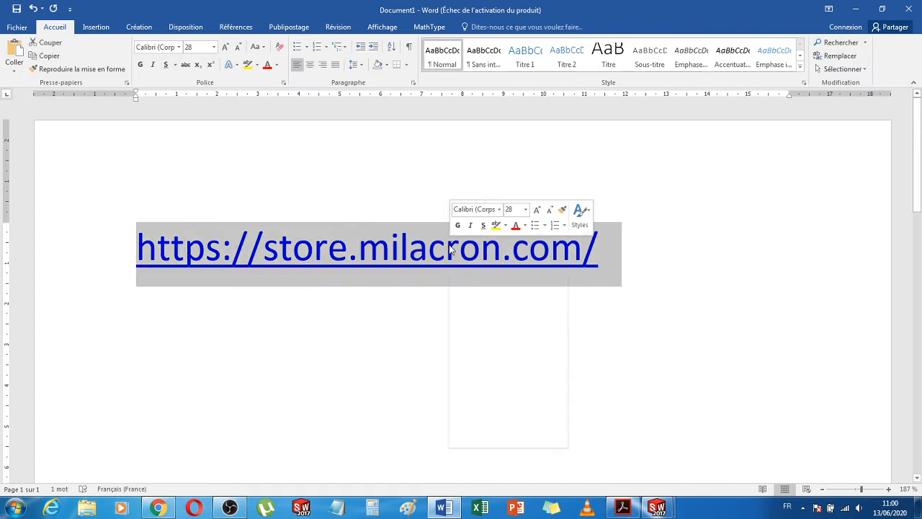
click(485, 266)
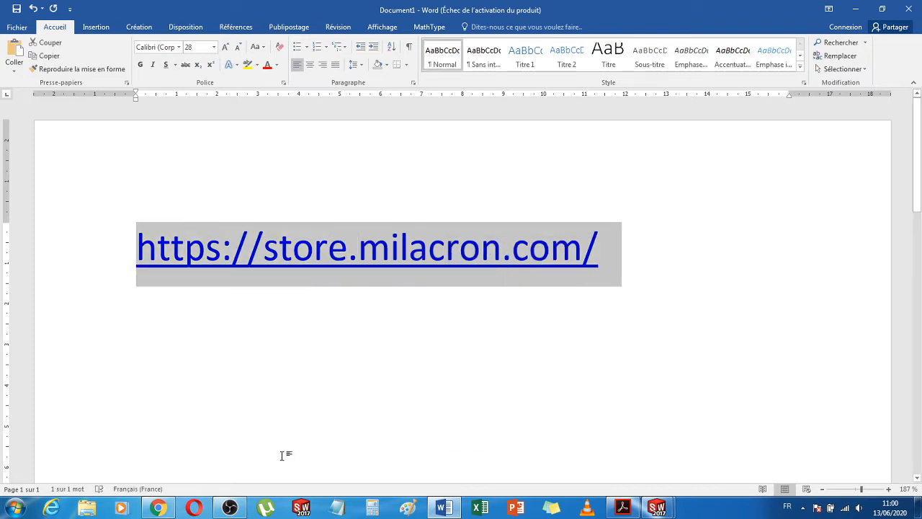
click(167, 508)
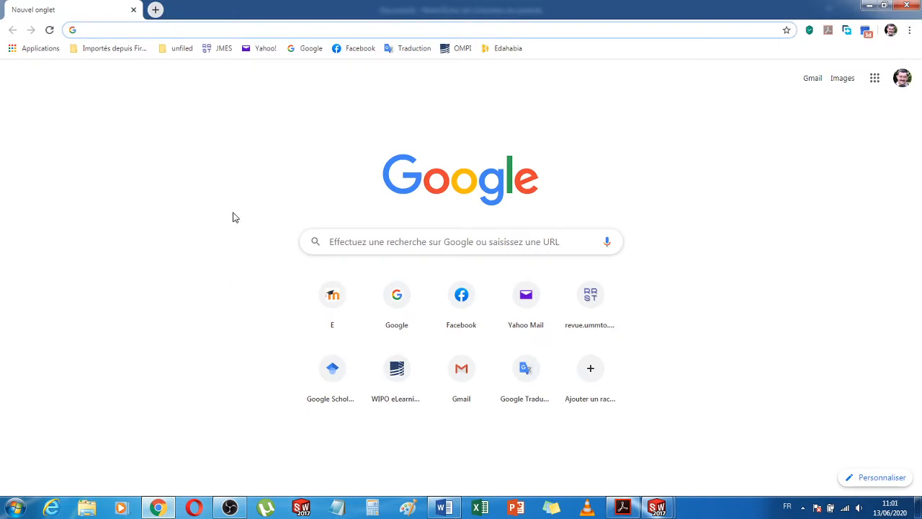
click(105, 29)
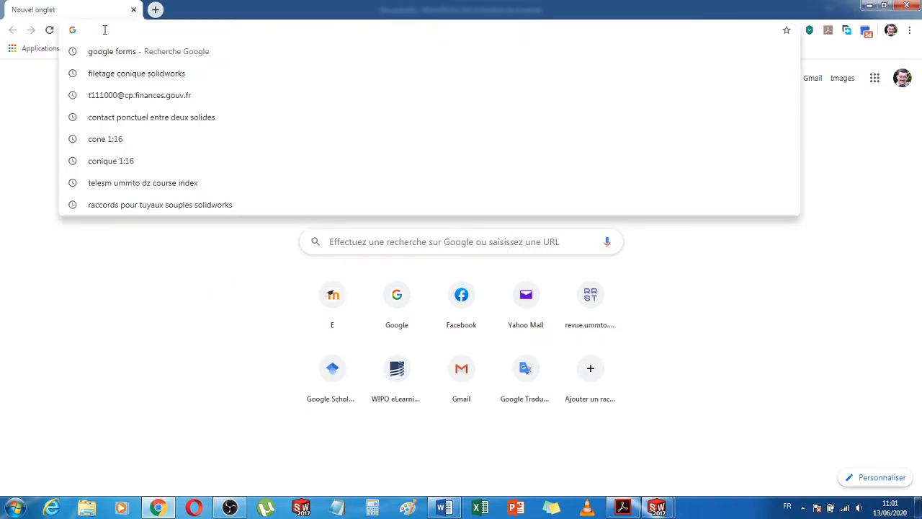
key(ctrl+v)
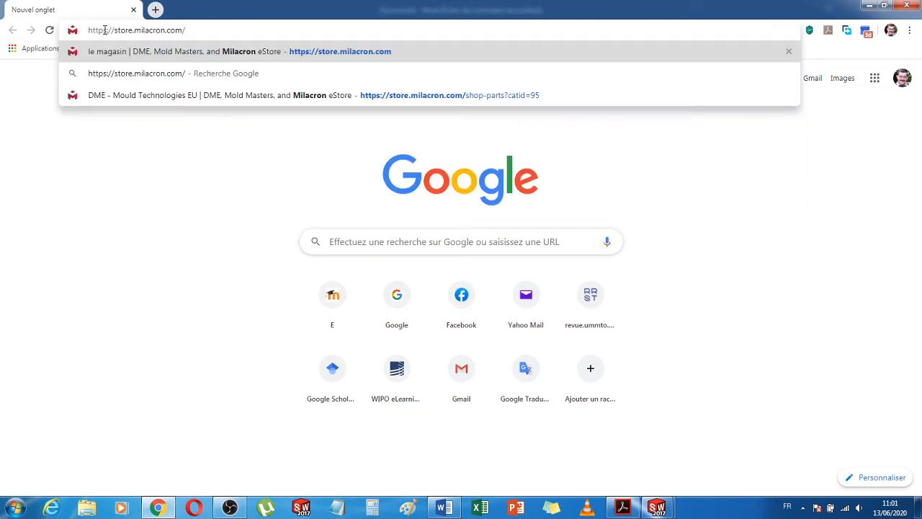
key(Return)
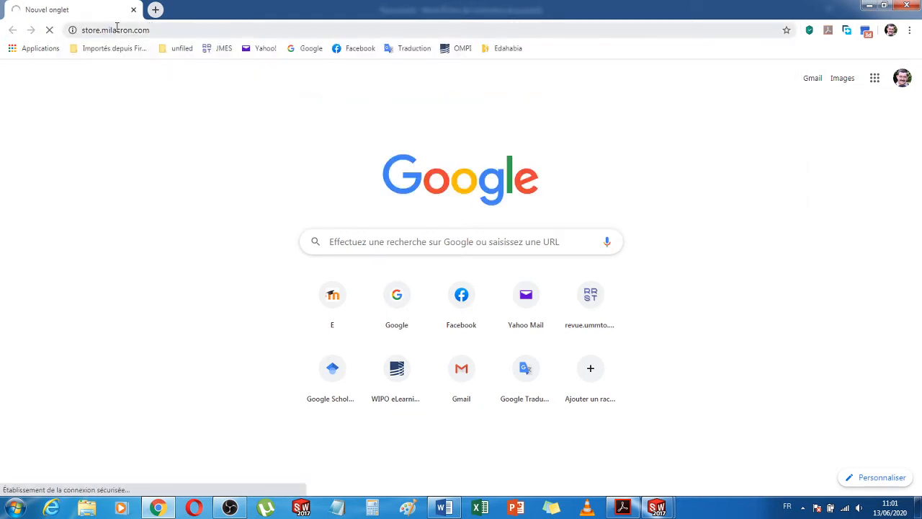
click(116, 30)
right_click(119, 31)
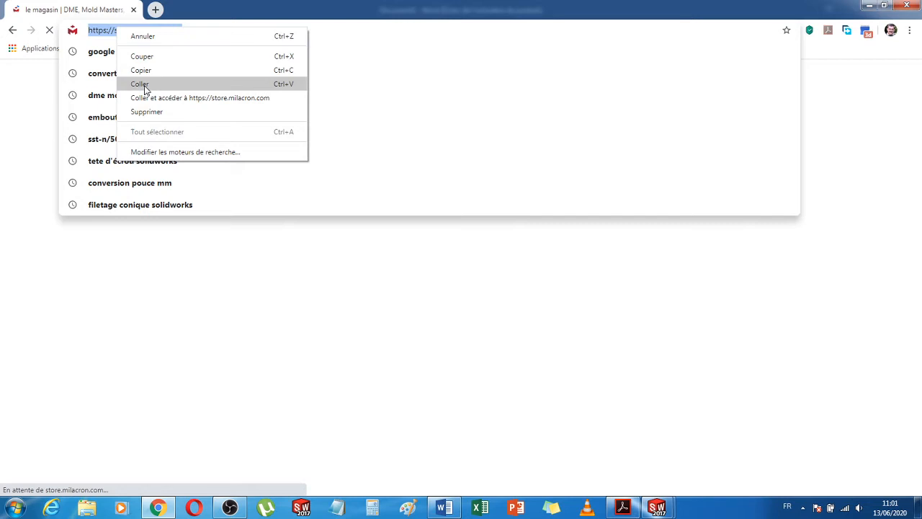
click(49, 198)
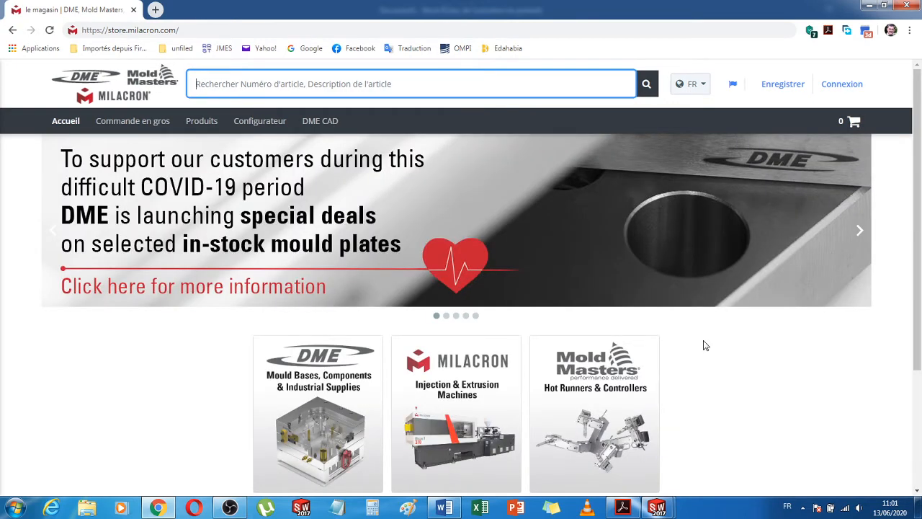
Open the DME mould components catalogue in the Milacron store and go to its Refroidissement de moule category
scroll(706, 346, down, 2)
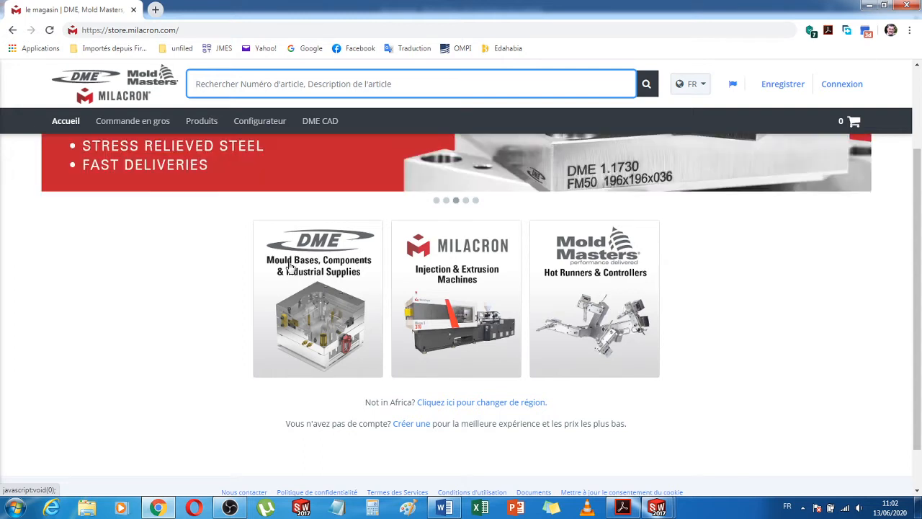
click(332, 299)
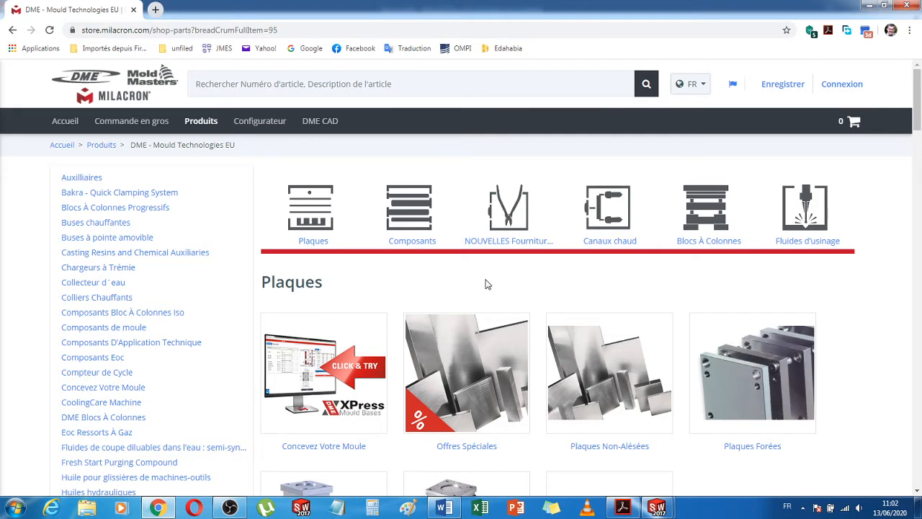
scroll(486, 284, down, 2)
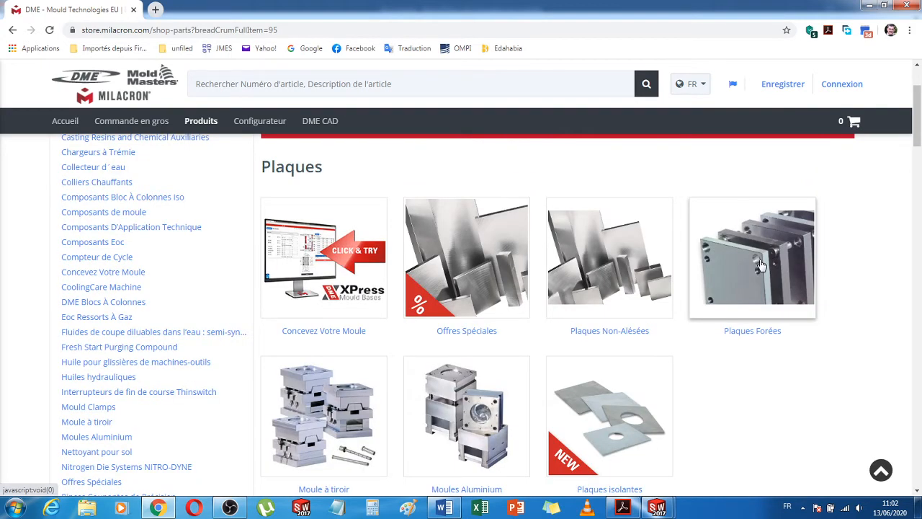
scroll(448, 313, down, 6)
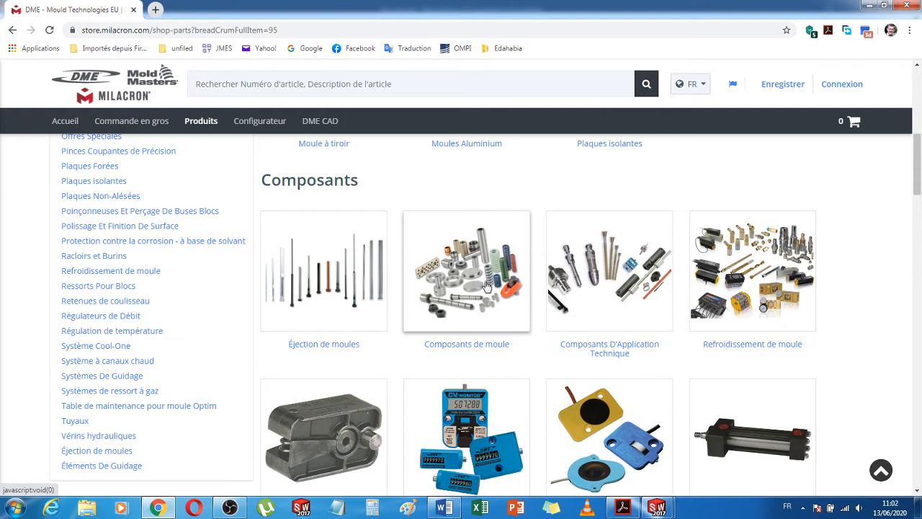
scroll(777, 287, down, 2)
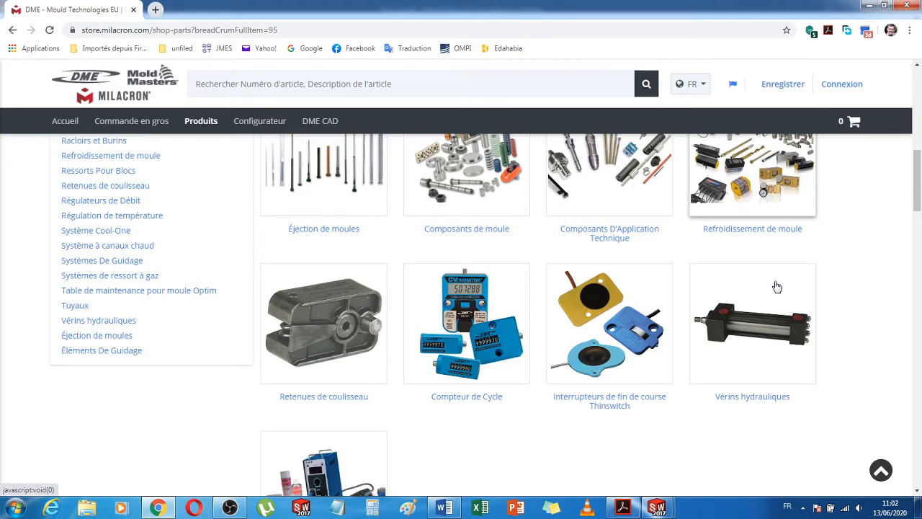
click(749, 229)
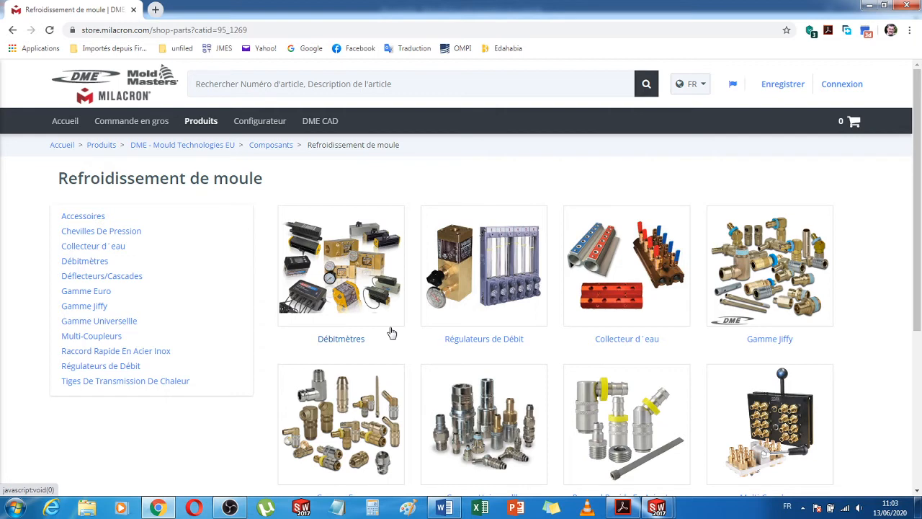
Open the (FN) Connector Plugs for FSK and FSVK list in Gamme Jiffy and compare it with the DME catalogue page in Adobe Acrobat
click(391, 332)
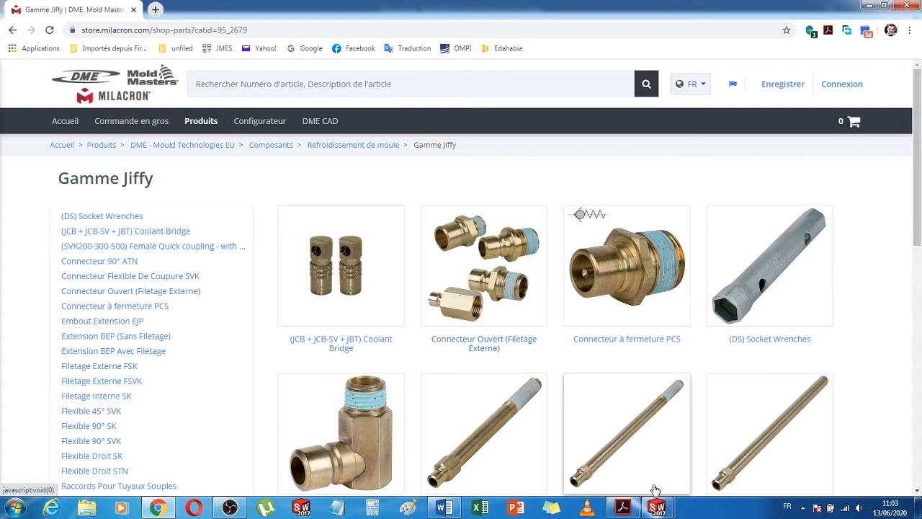
scroll(566, 354, down, 2)
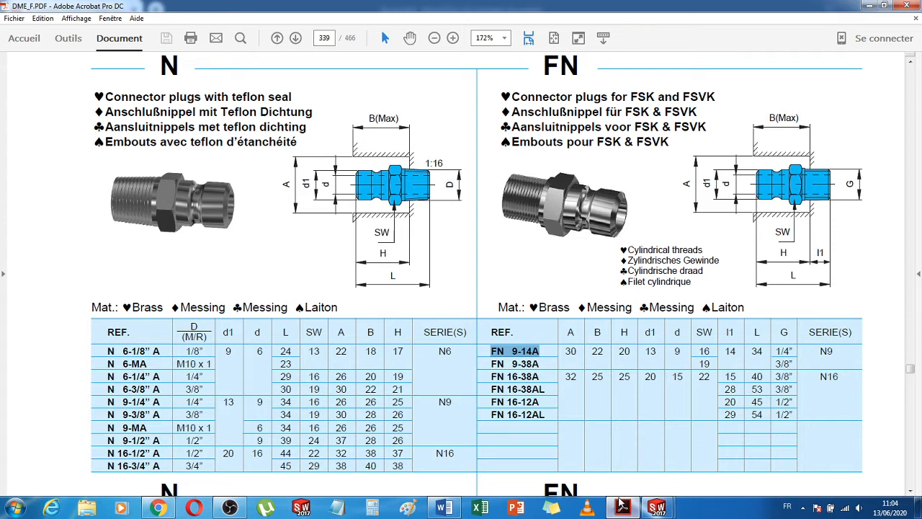
click(622, 507)
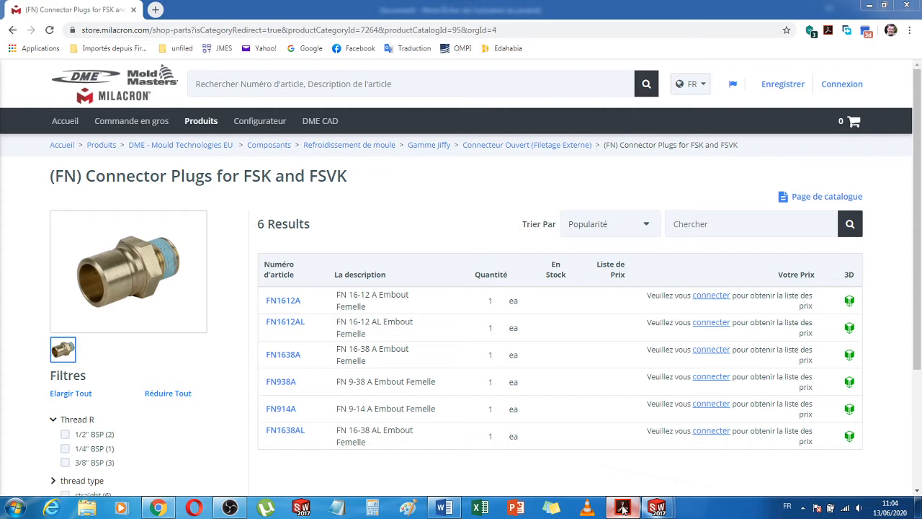
click(623, 509)
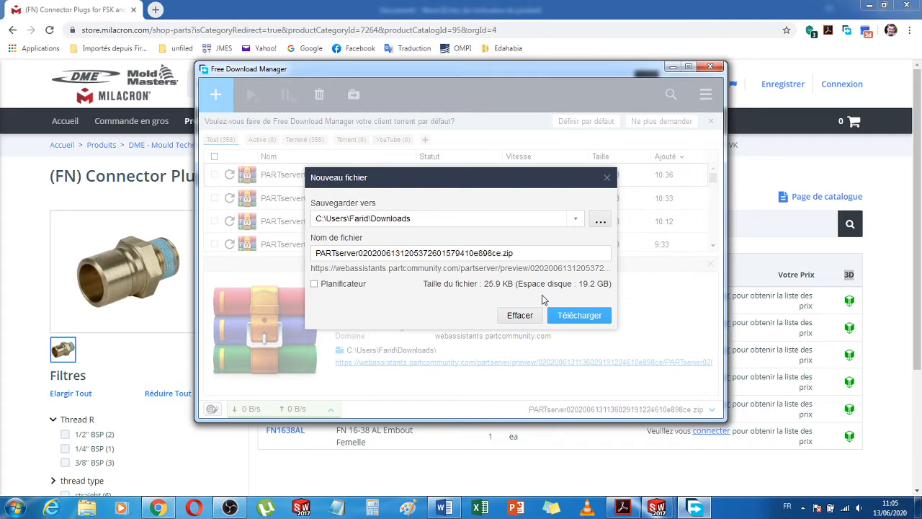
Download the FN914A model archive and extract FN914A.sldprt to the desktop
click(569, 315)
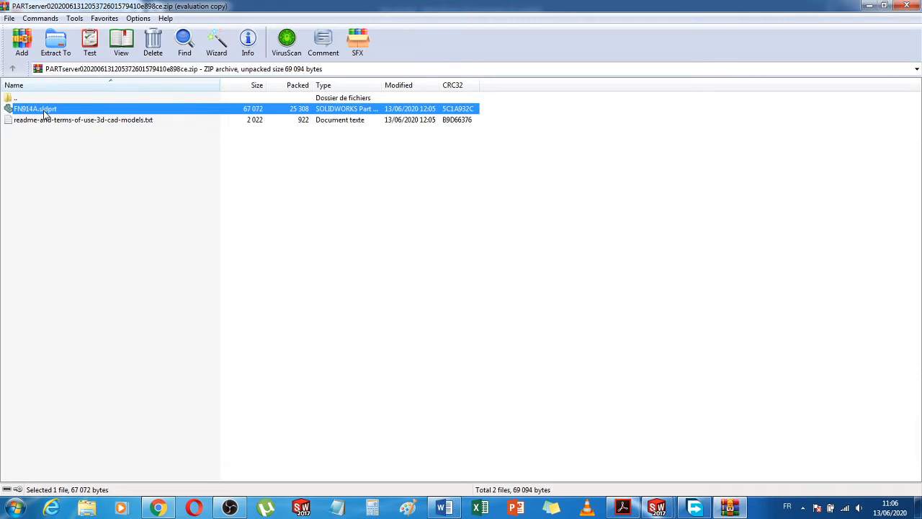
right_click(45, 110)
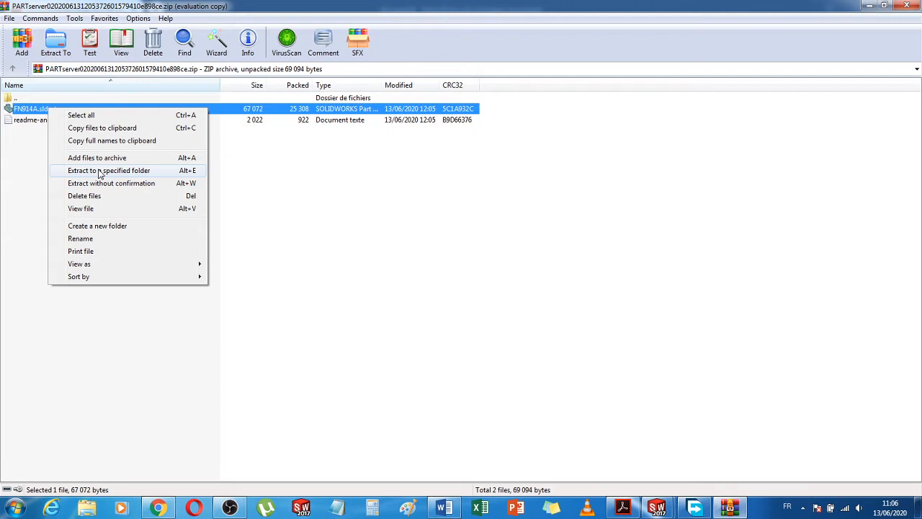
click(100, 171)
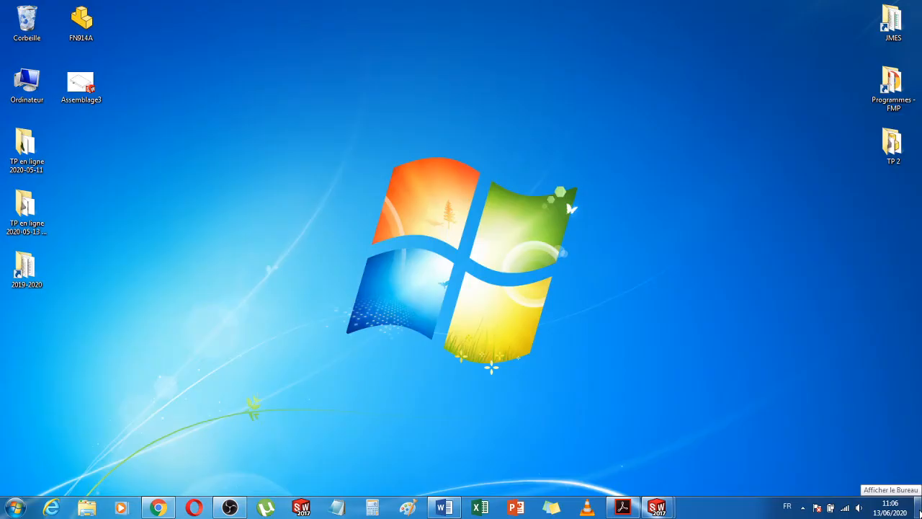
Place the FN914A part in the TP 2 folder, close the store page and open the part in SOLIDWORKS
key(super+e)
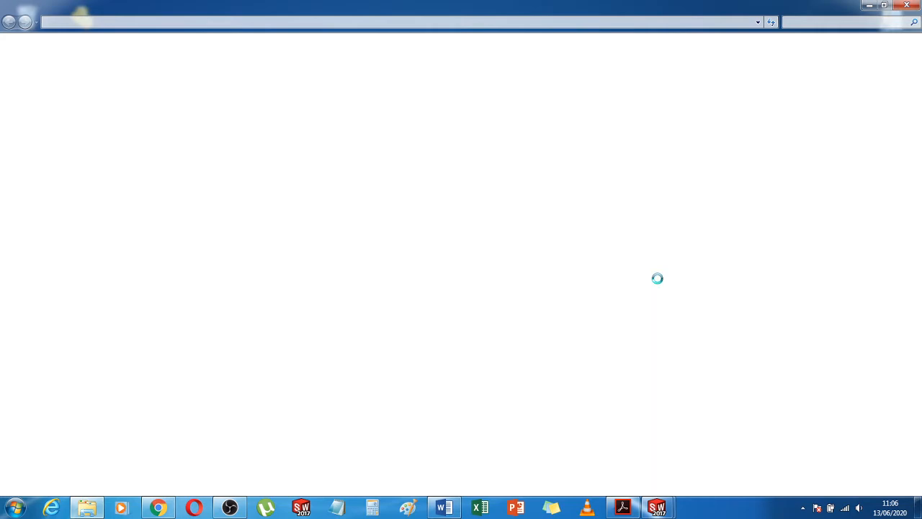
mouse_move(657, 508)
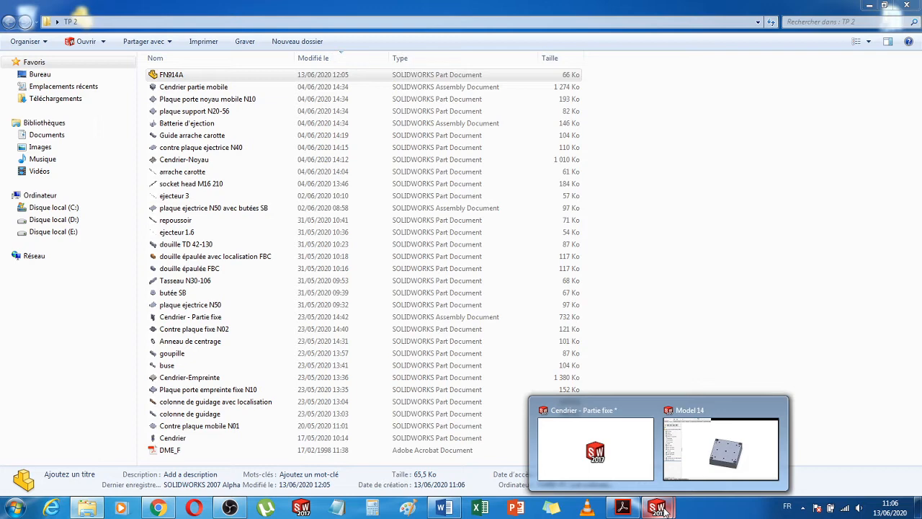
click(158, 508)
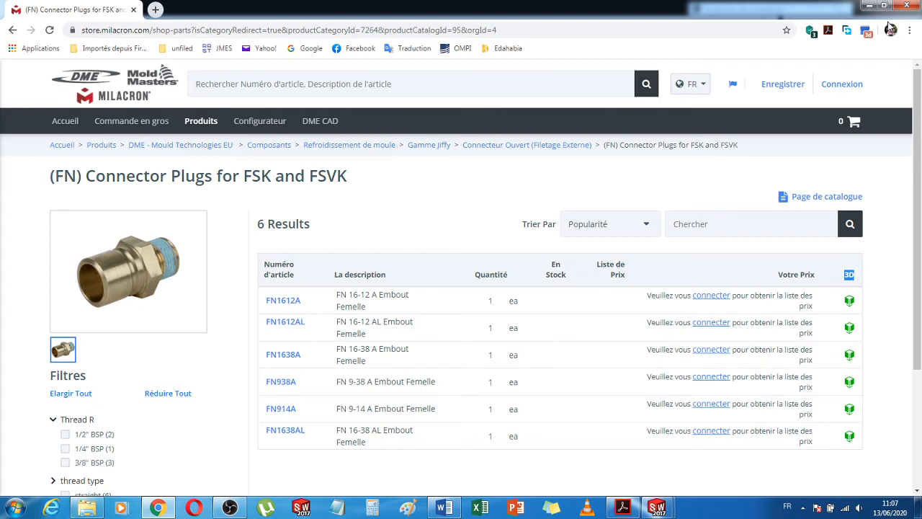
click(907, 6)
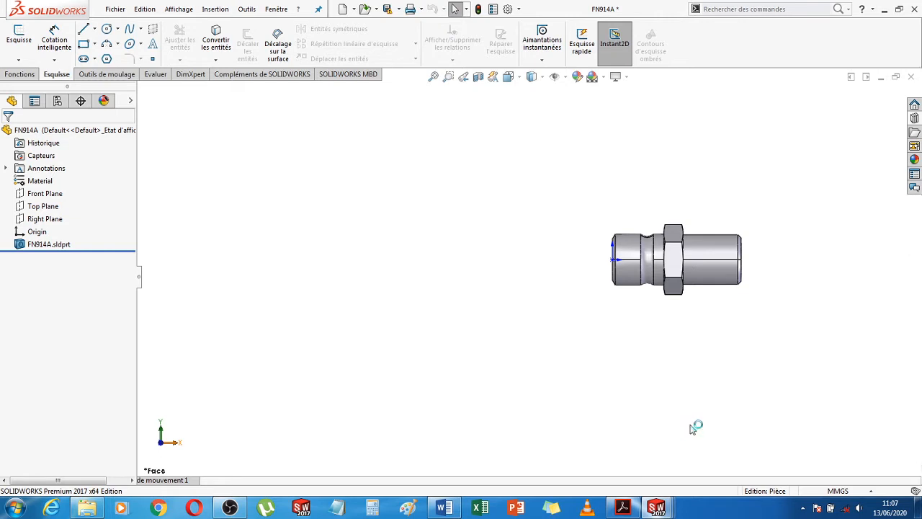
Inspect the FN914A connector model from several angles, including its bore ends, hexagon and material entry
middle_drag(691, 426, 737, 378)
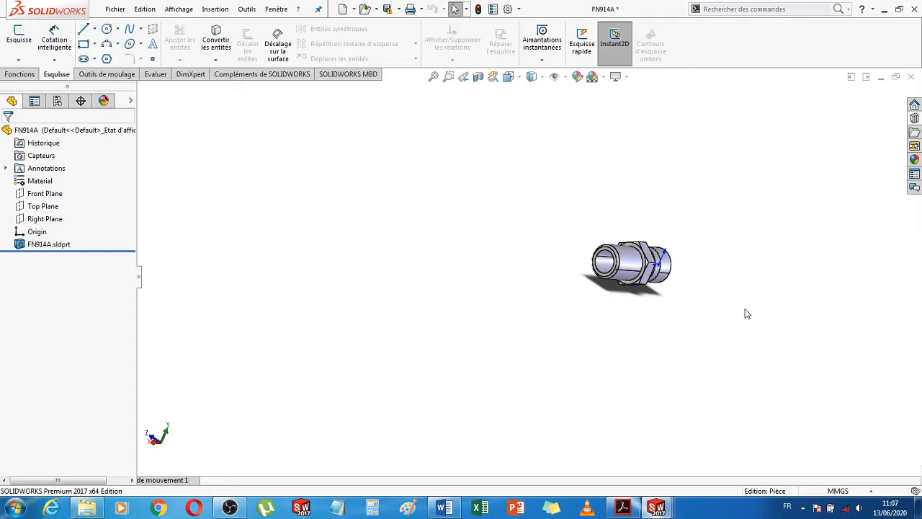
middle_drag(744, 291, 655, 274)
key(ctrl+7)
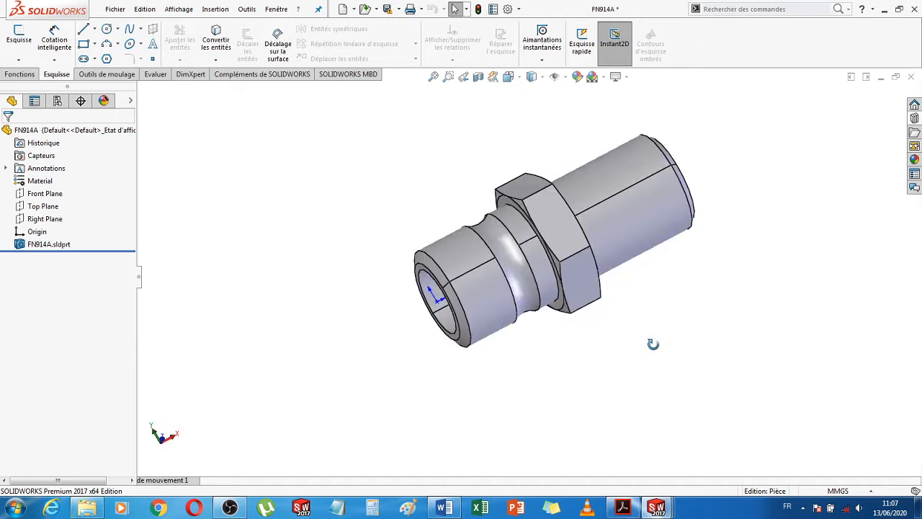
middle_drag(684, 314, 288, 332)
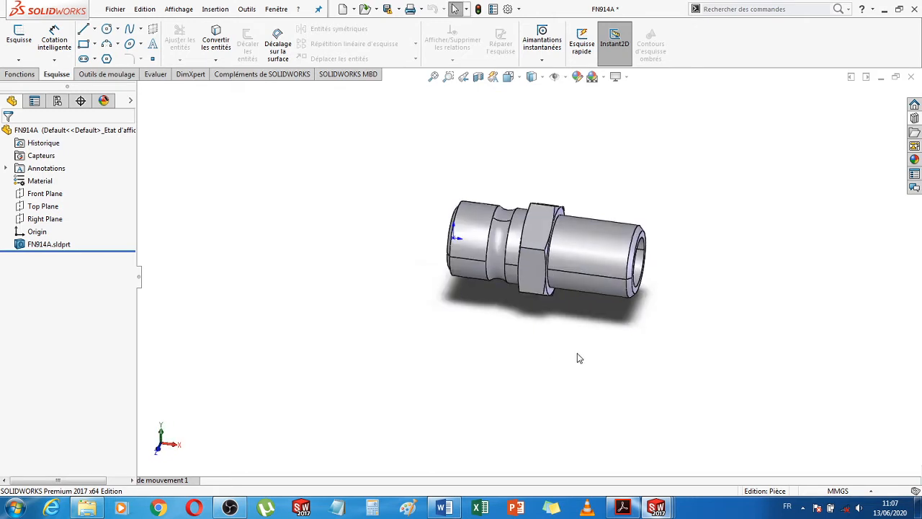
middle_drag(579, 358, 779, 371)
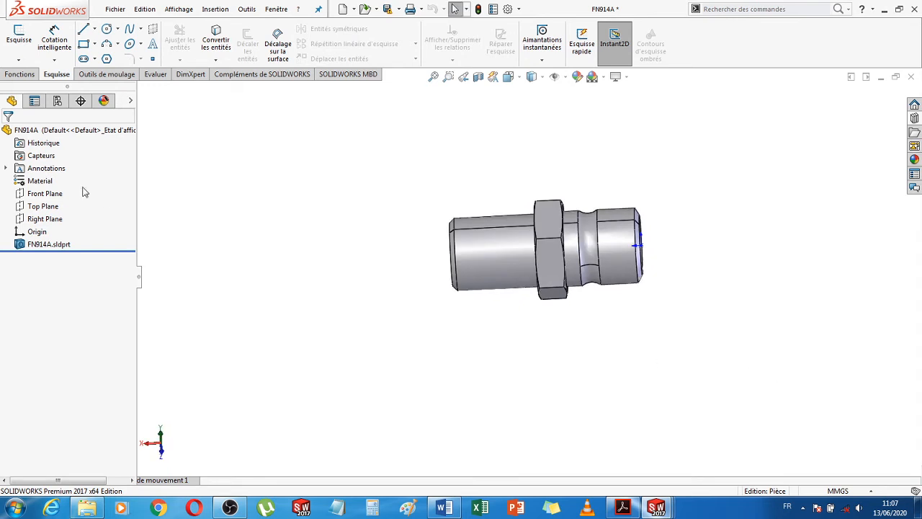
click(38, 183)
click(216, 266)
Switch to the DME catalogue in Adobe Acrobat and check dimension A in the FN 9-14A row
click(624, 508)
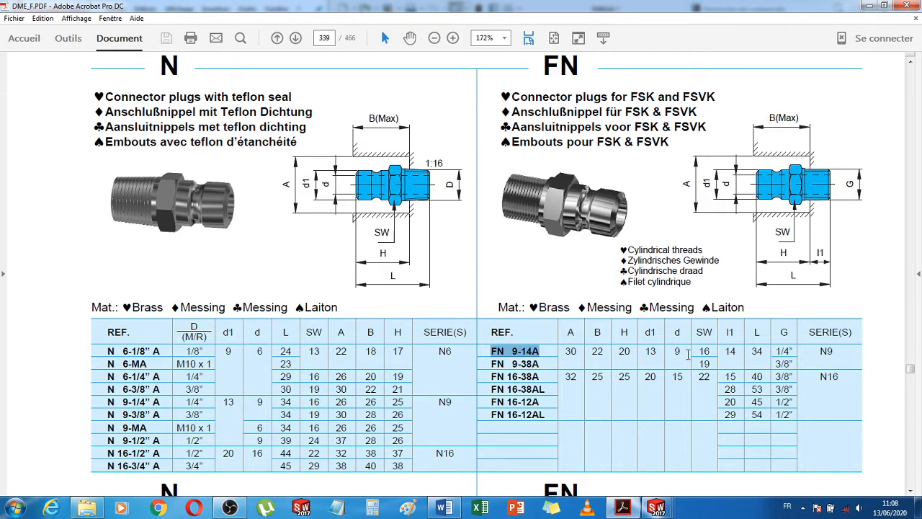
mouse_move(664, 510)
double_click(571, 352)
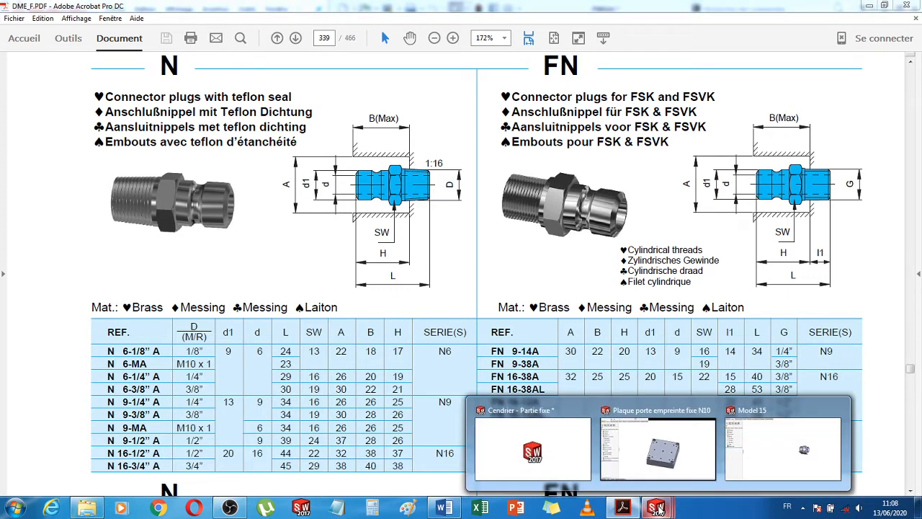
Switch to Plaque porte empreinte fixe N10 in SOLIDWORKS and view its front side face head-on
click(693, 447)
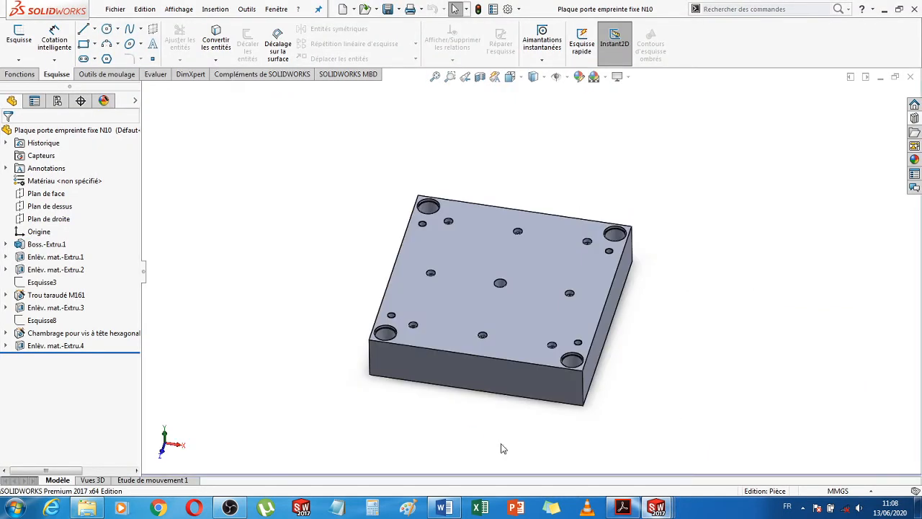
click(483, 384)
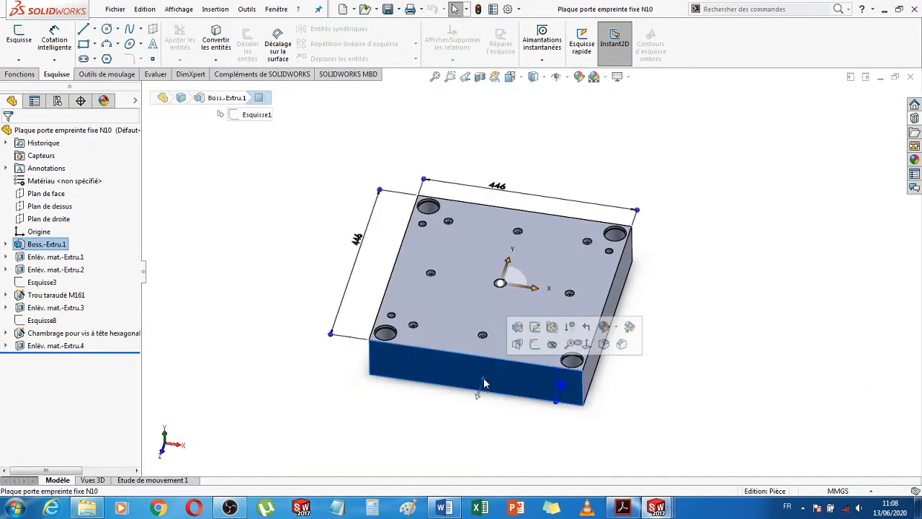
click(587, 343)
click(558, 193)
Display plate N10 with hidden lines visible to check its internal holes, and return to the DME catalogue in Adobe Acrobat
click(534, 76)
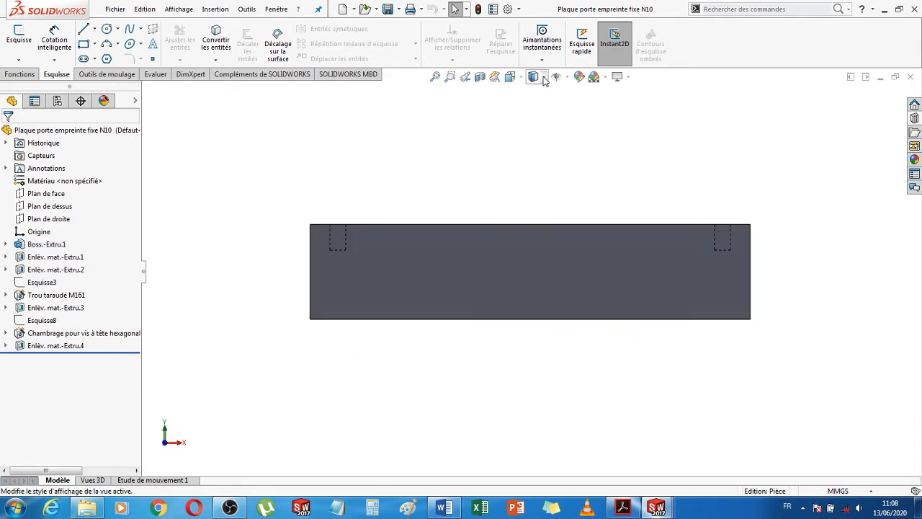
click(538, 126)
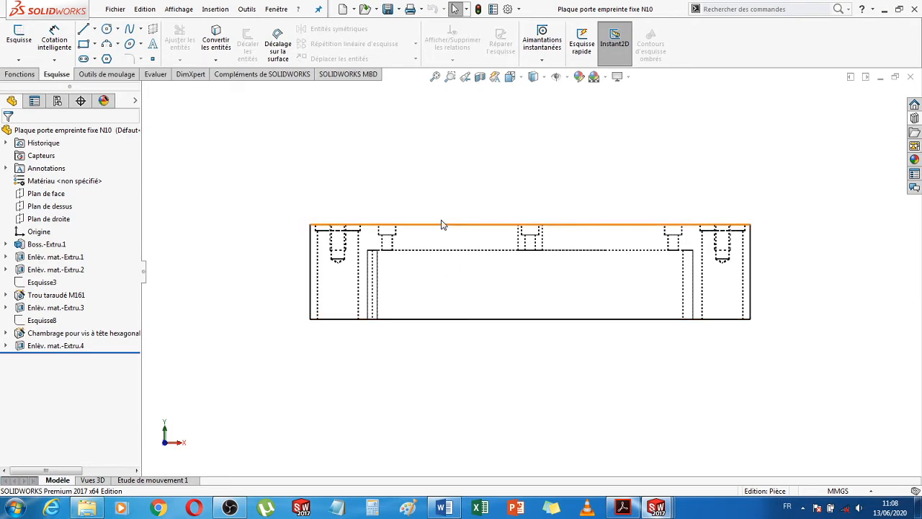
scroll(440, 224, down, 4)
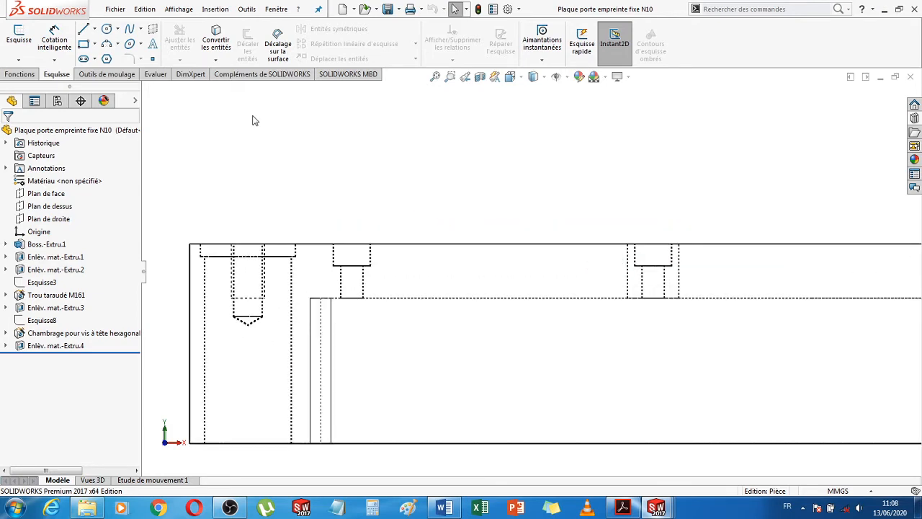
click(632, 509)
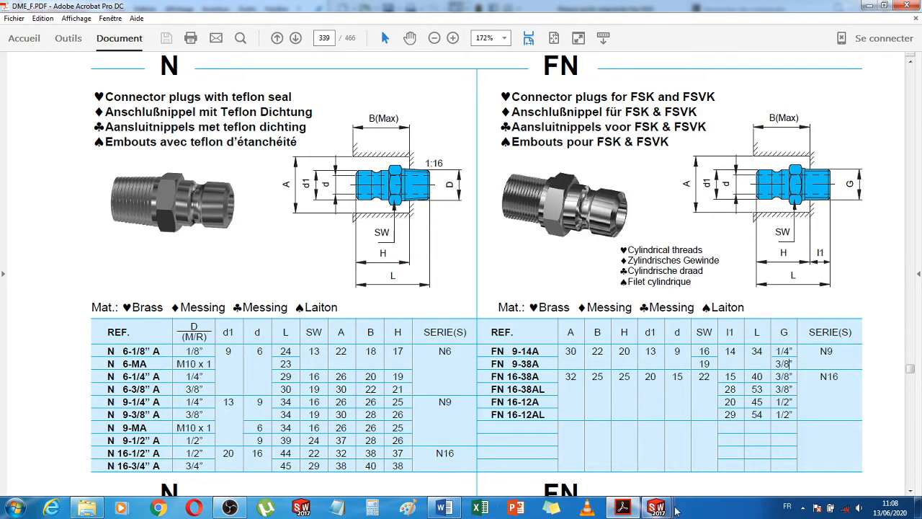
Switch to plate N10 in SOLIDWORKS and sketch three circles on its front side face left of centre, radii about 6.7, 13.2 and 6.7 mm
mouse_move(658, 510)
click(658, 447)
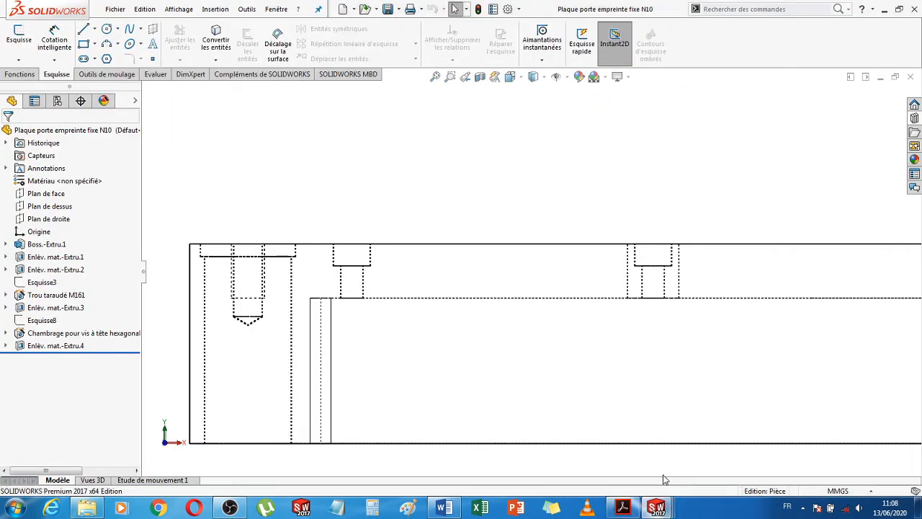
click(107, 29)
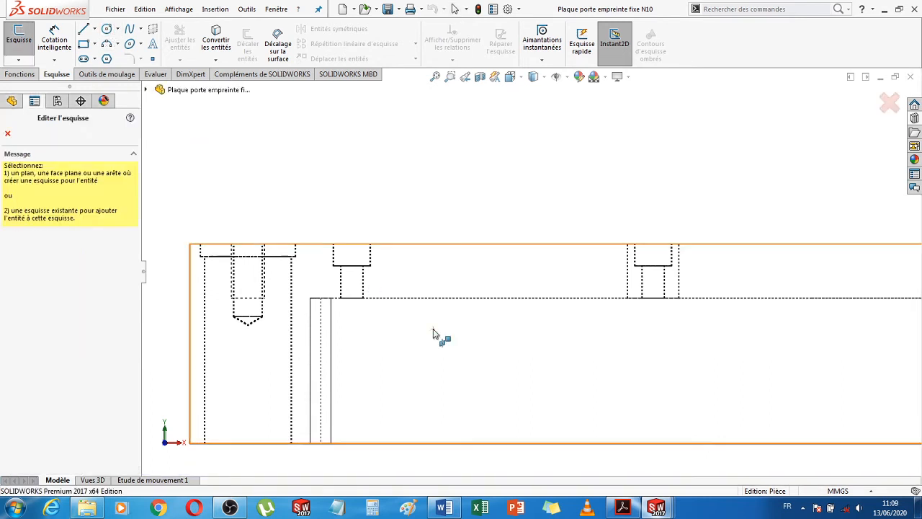
click(401, 277)
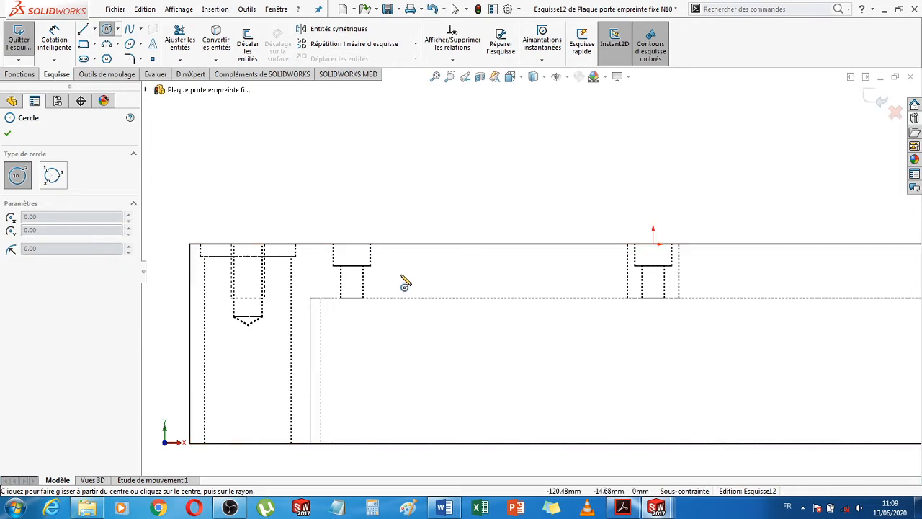
click(399, 272)
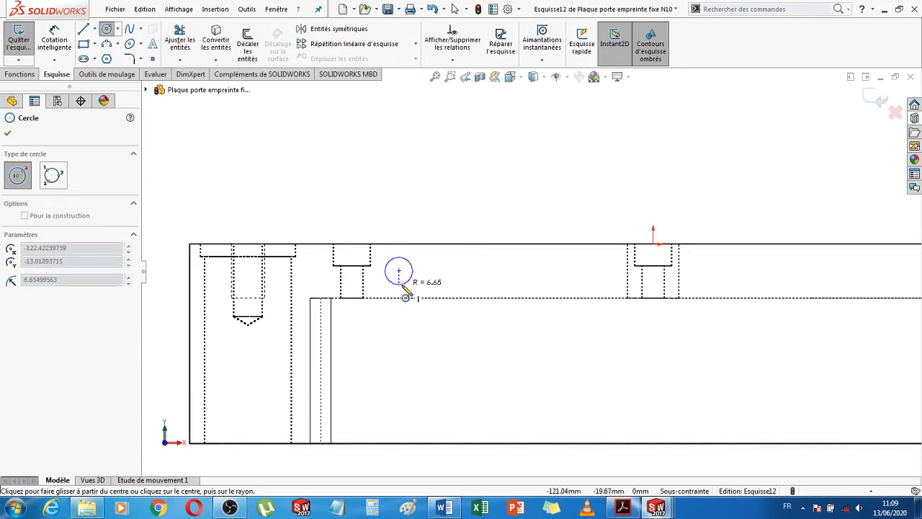
click(411, 288)
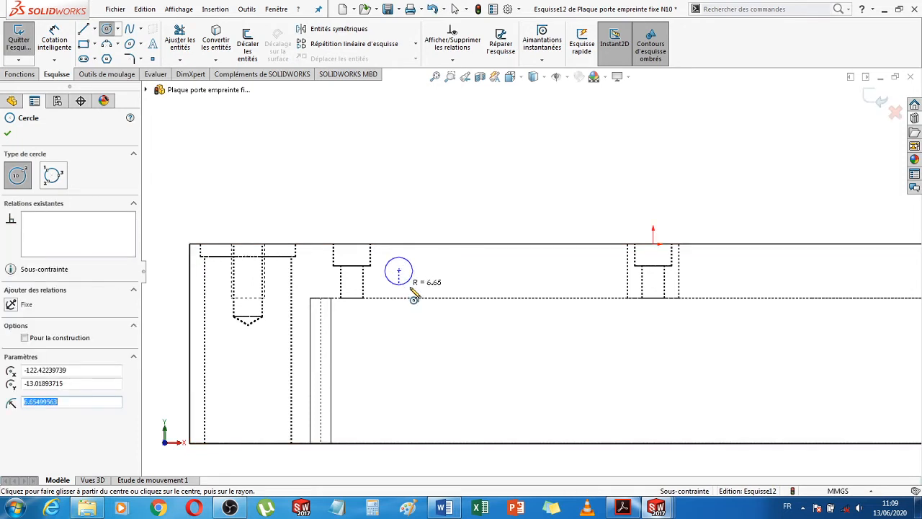
click(489, 270)
click(520, 272)
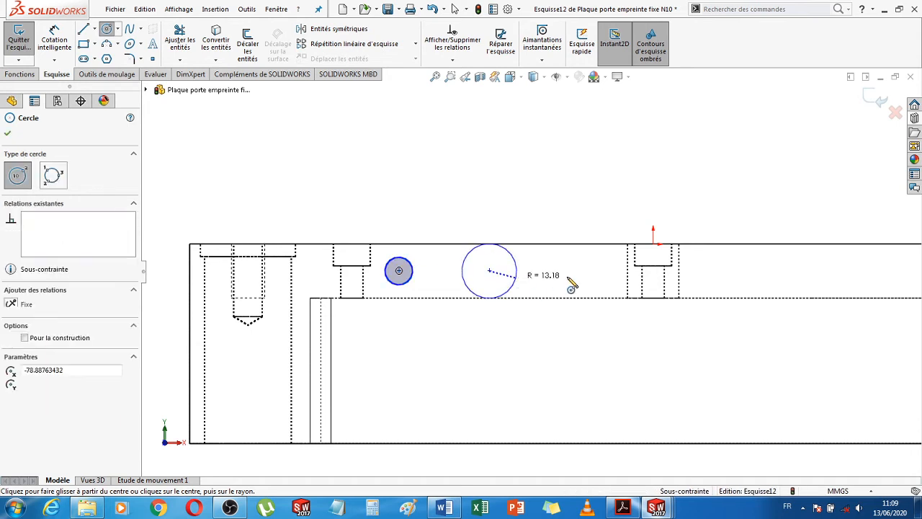
click(581, 271)
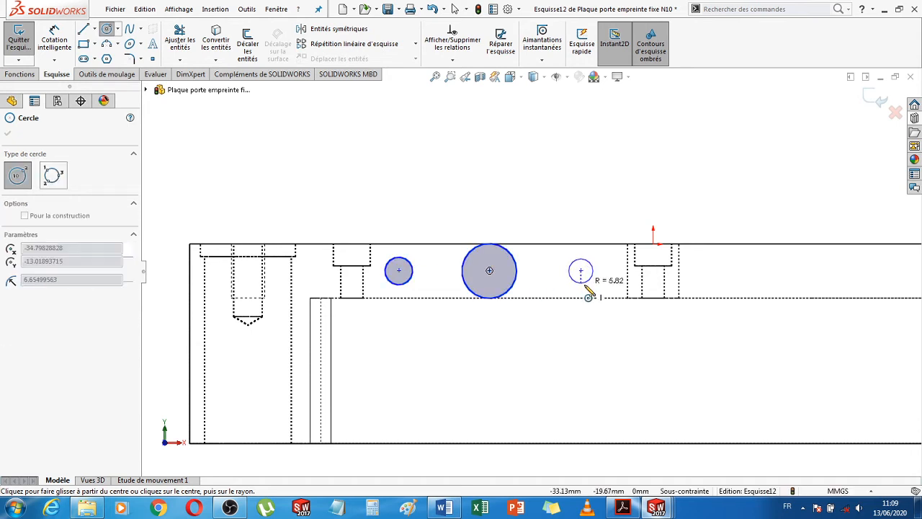
click(586, 286)
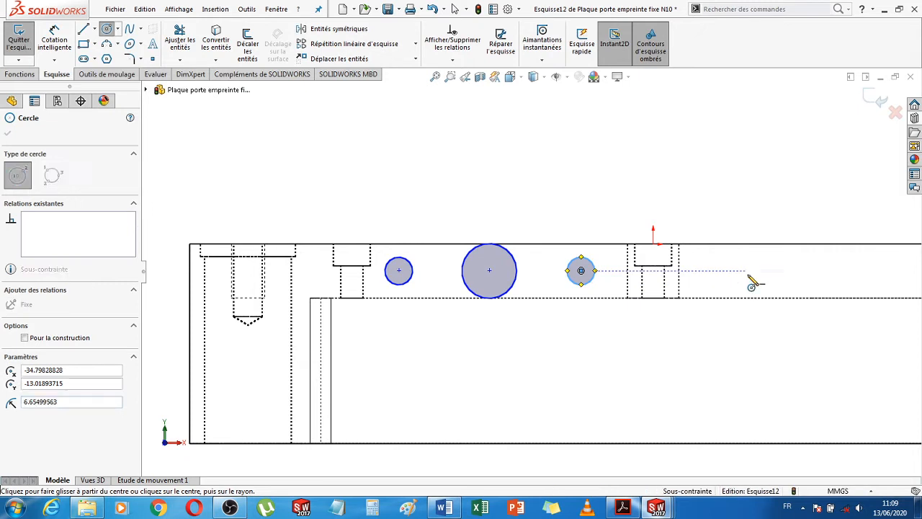
Sketch three more circles along the plate's upper strip right of the central hole, with radii about 6.9, 6.4 and 7.8 mm
click(746, 271)
click(753, 289)
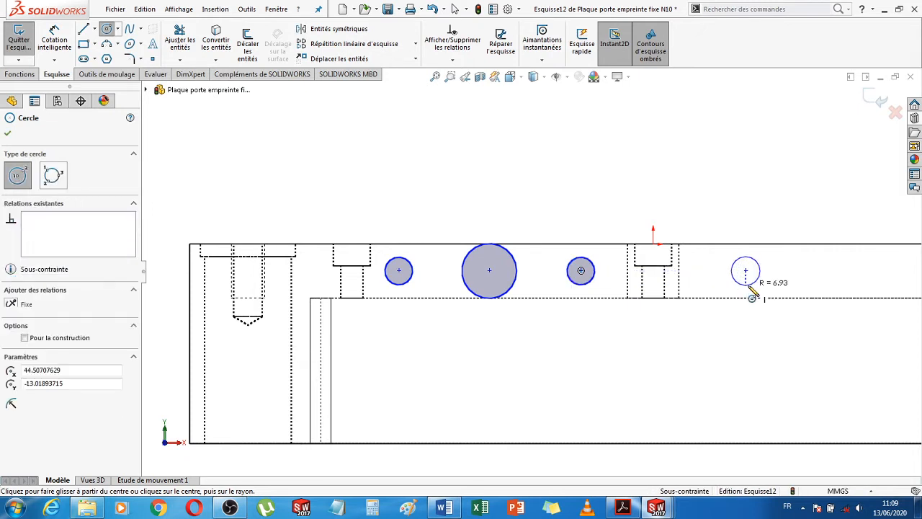
click(826, 270)
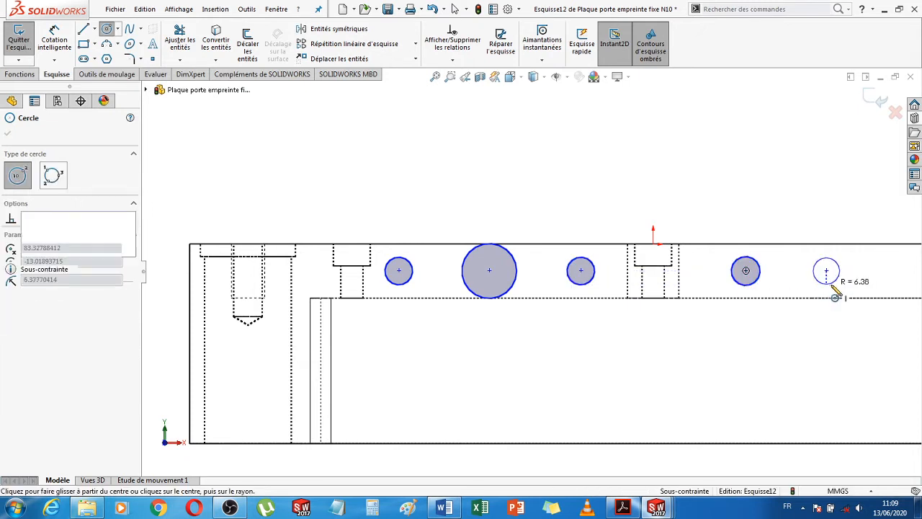
click(836, 289)
click(894, 268)
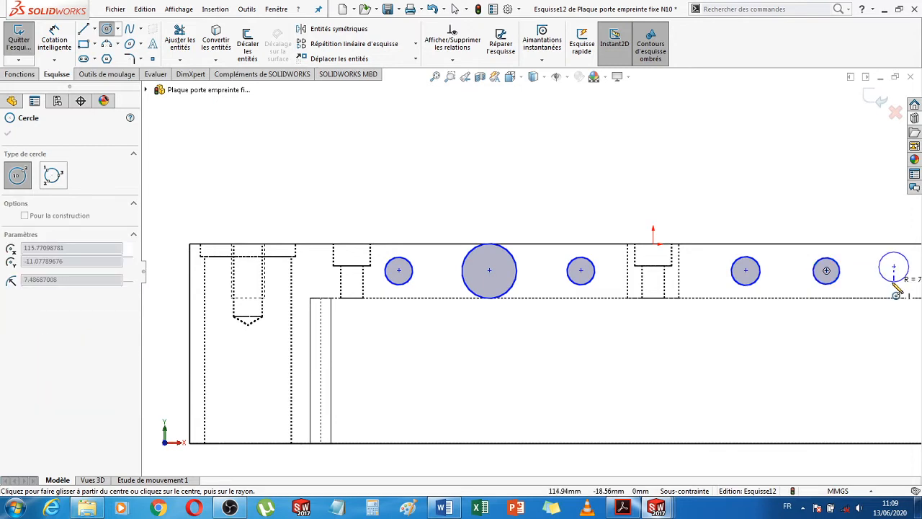
click(896, 292)
key(f)
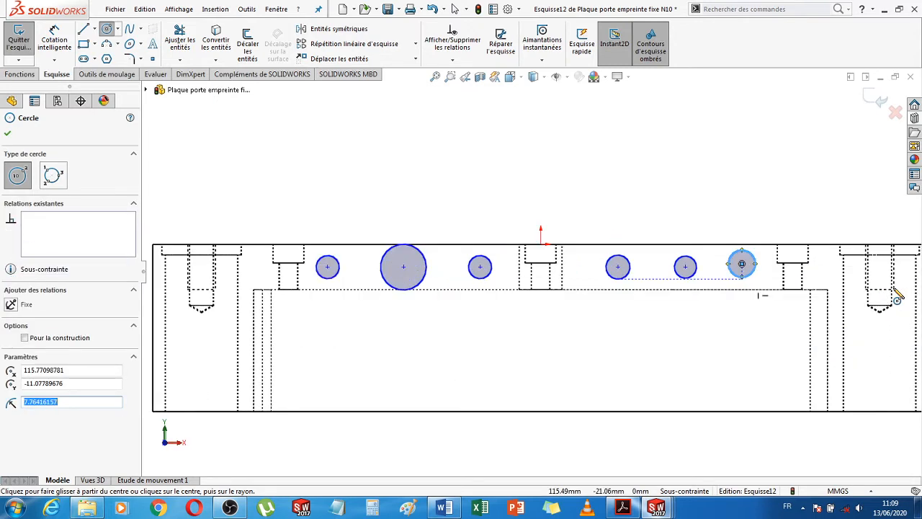
key(Escape)
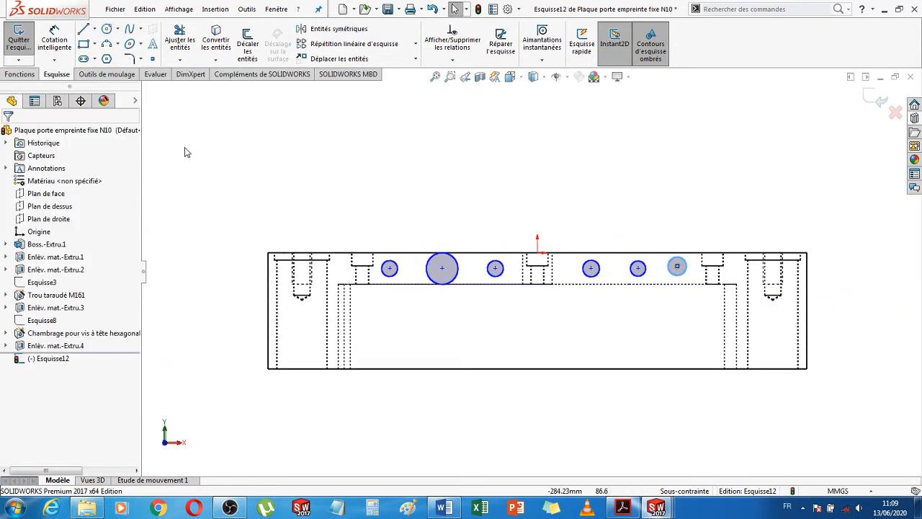
Dimension the rightmost circle with a diameter of 30 mm
click(54, 36)
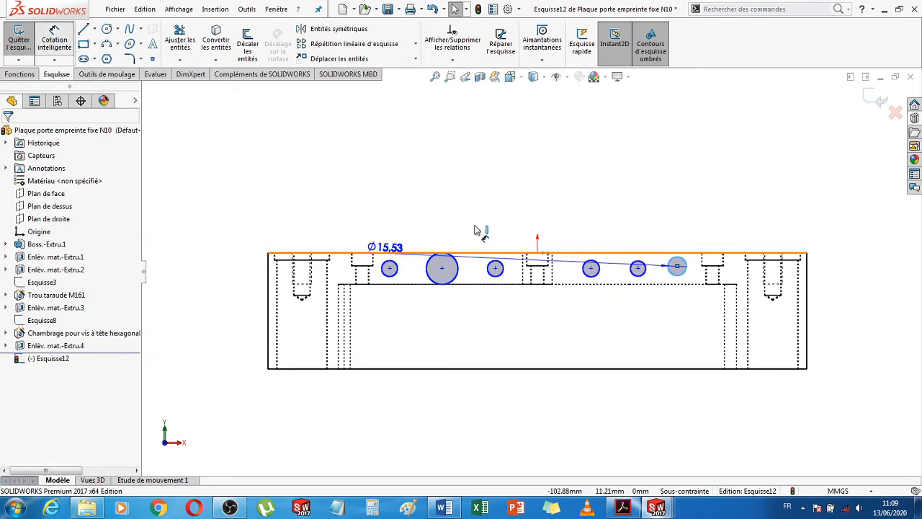
click(709, 223)
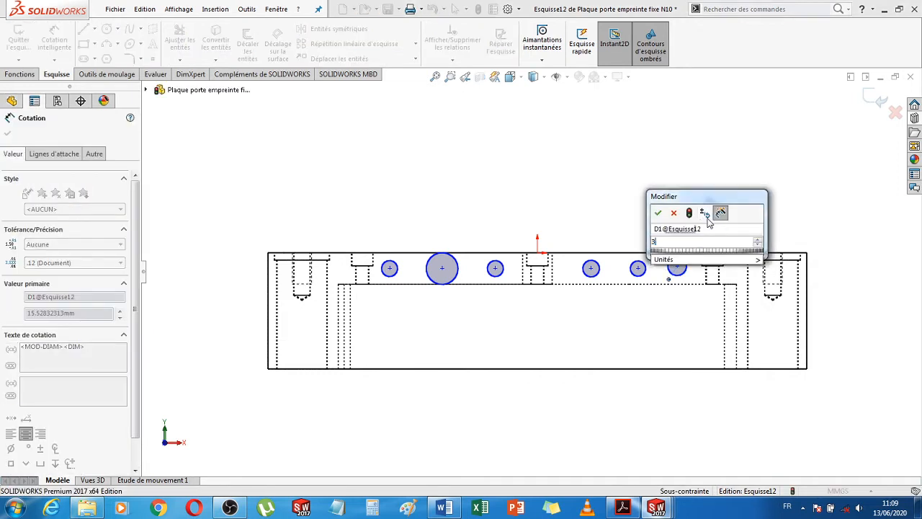
key(Return)
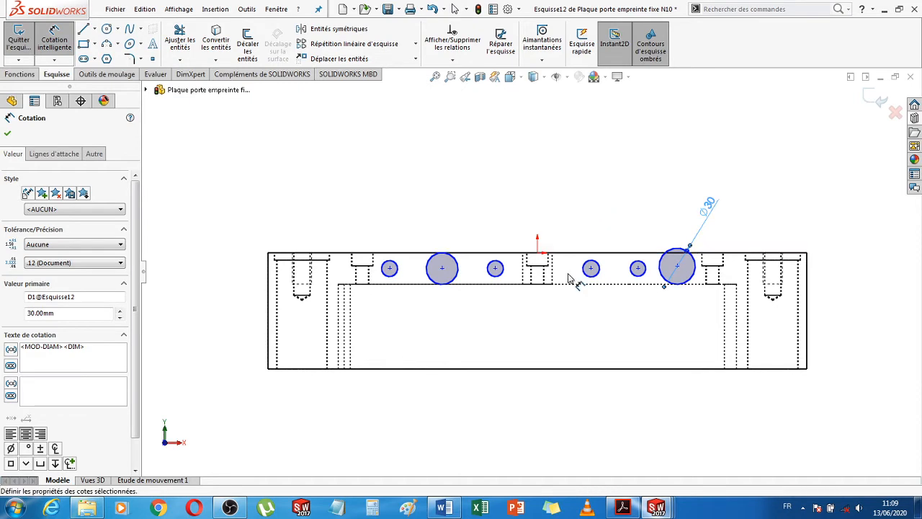
Check the FN 9-14A row's dimensions in the DME catalogue in Adobe Acrobat against the plate N10 sketch in SOLIDWORKS
click(624, 509)
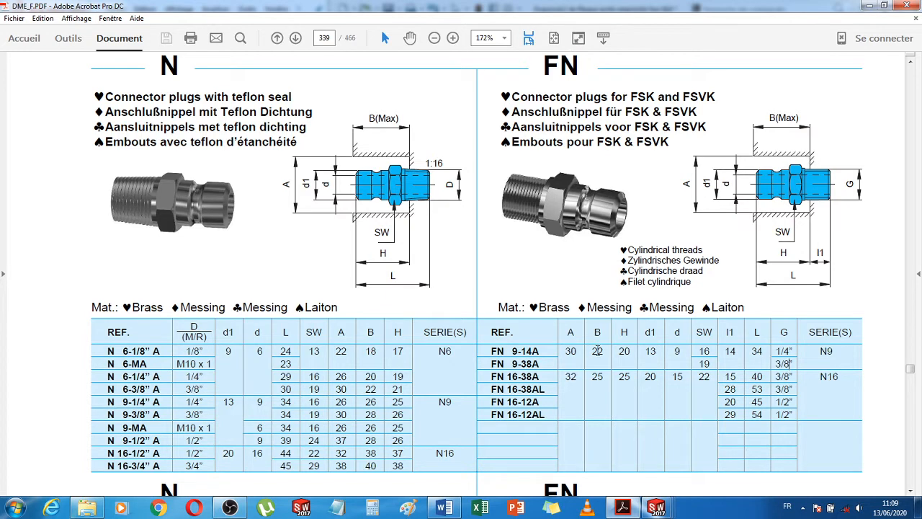
click(664, 511)
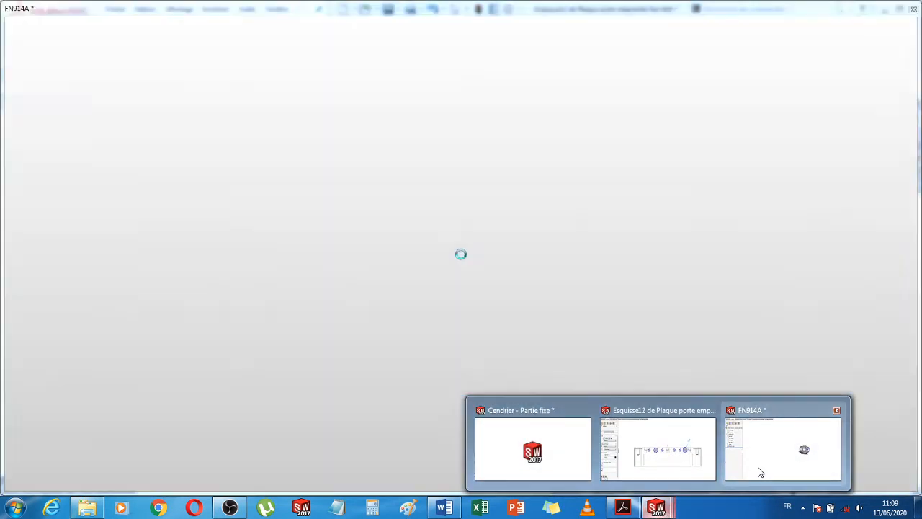
click(682, 470)
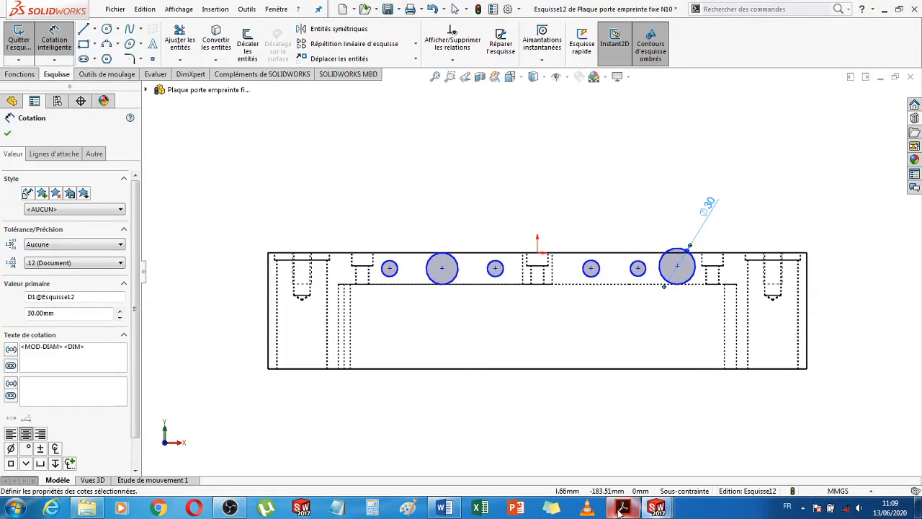
click(621, 509)
click(621, 508)
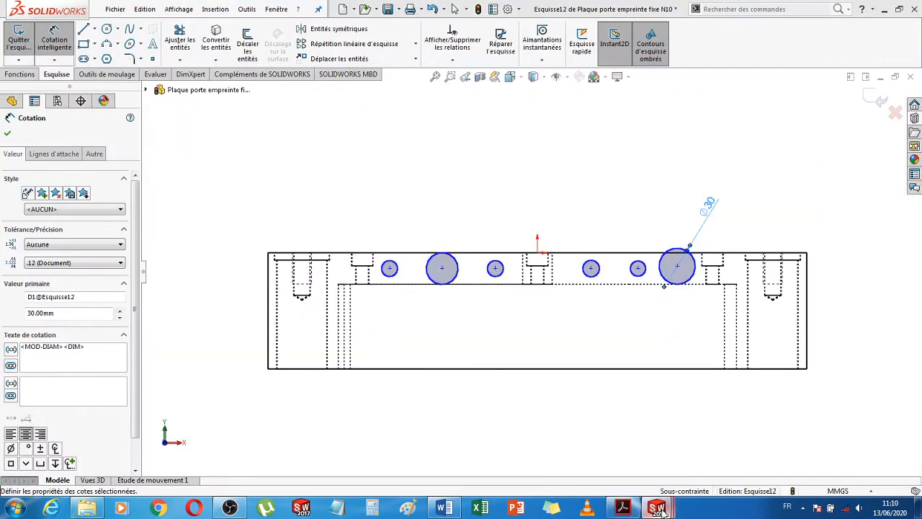
Switch to the FN914A connector part and close it, saving all changes and accepting conversion to the current file version
mouse_move(657, 508)
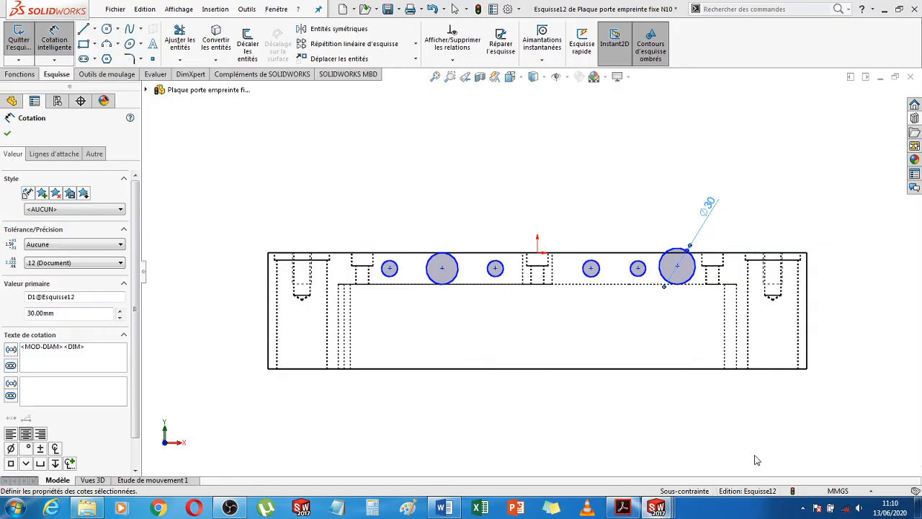
click(757, 460)
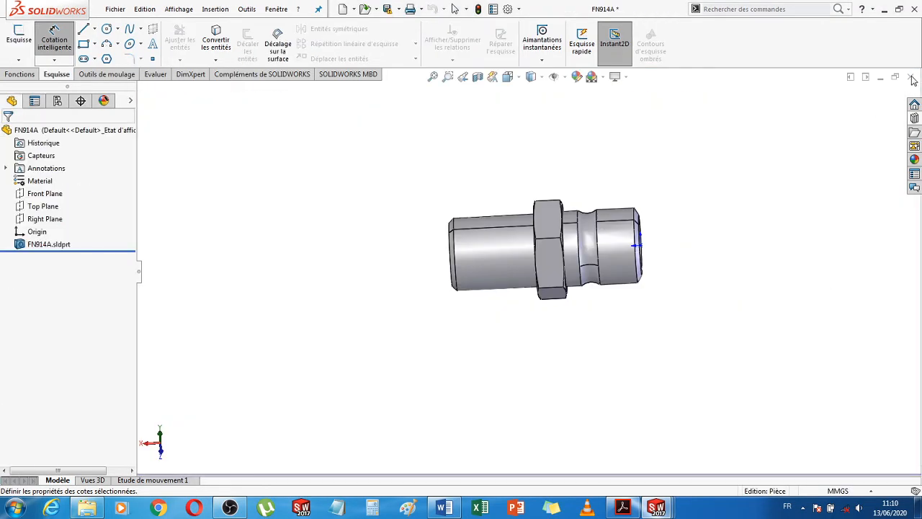
click(911, 77)
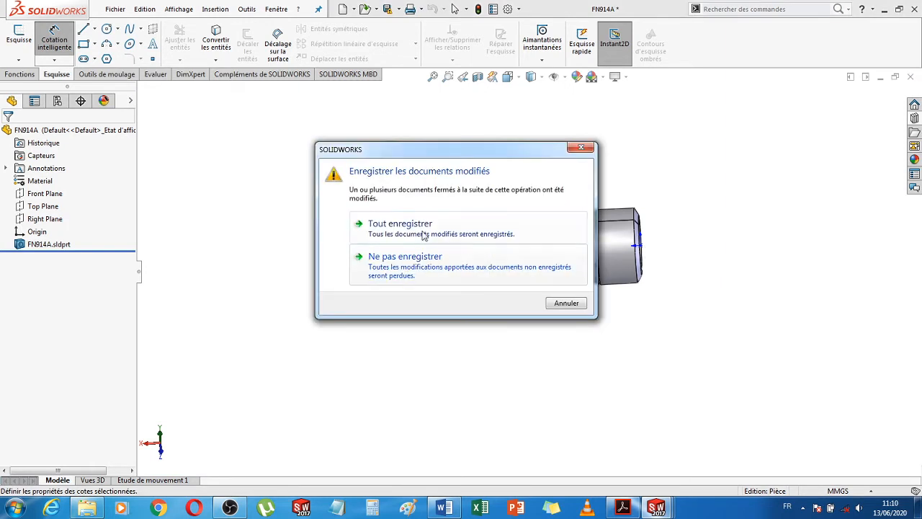
click(389, 232)
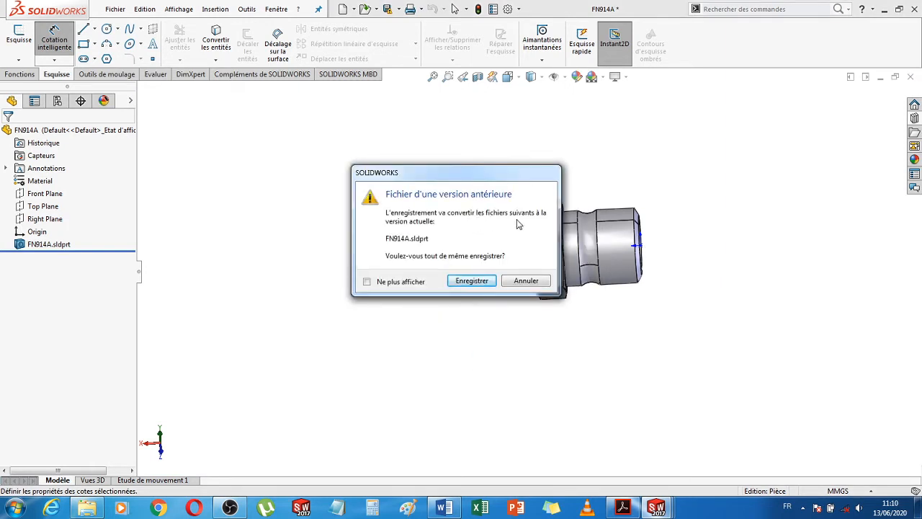
click(459, 281)
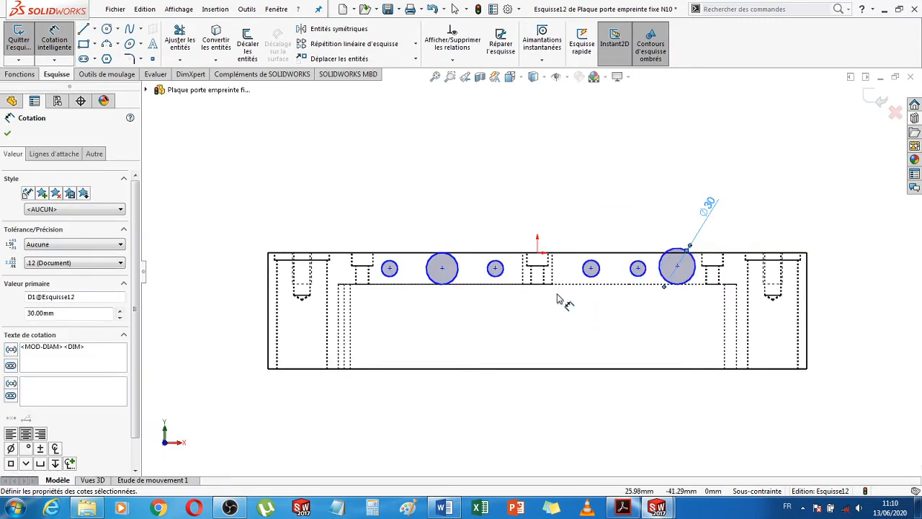
Apply an Equal relation to the five undimensioned circles in the plate sketch
key(Escape)
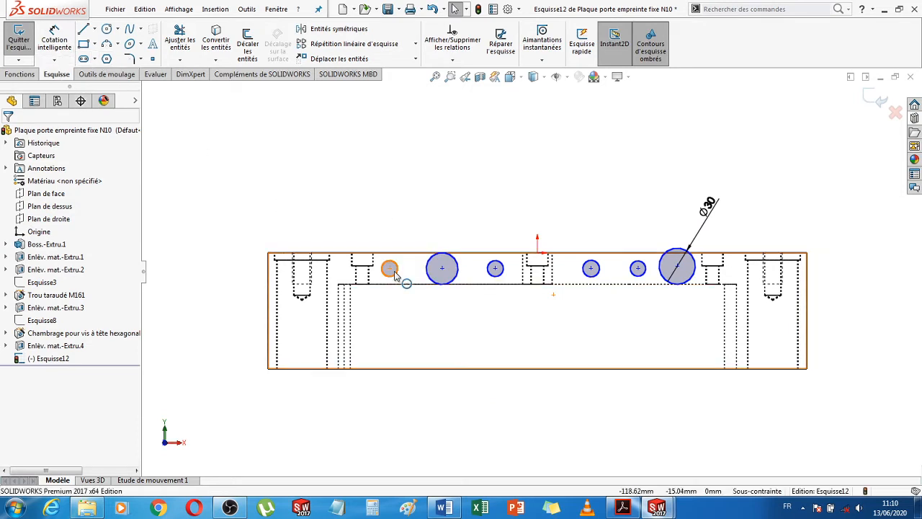
click(430, 283)
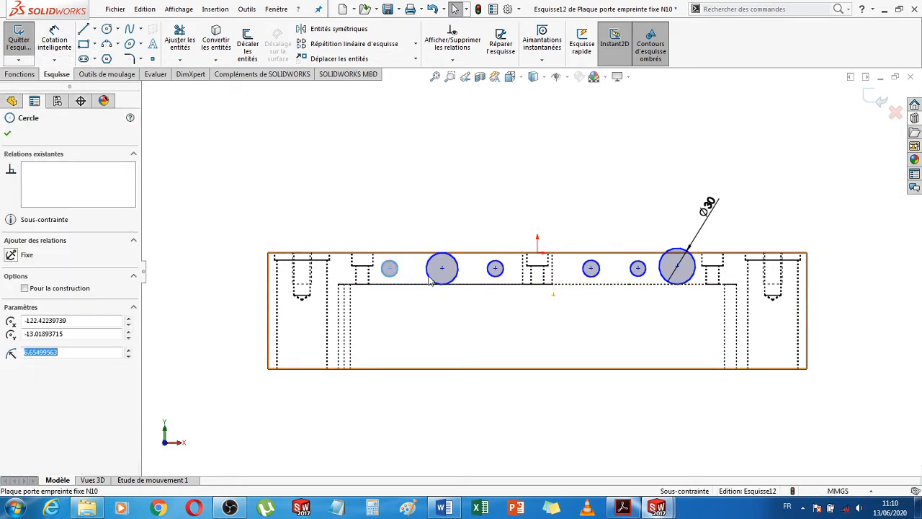
ctrl+click(497, 278)
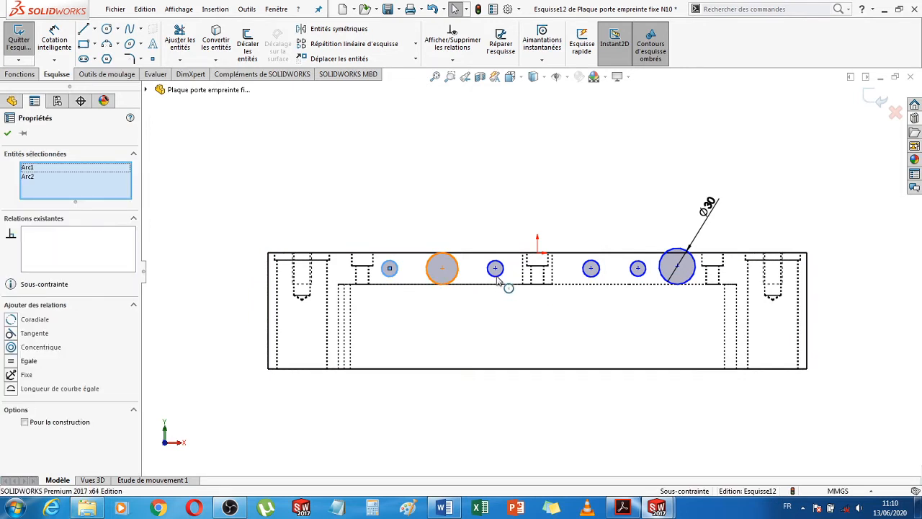
ctrl+click(497, 278)
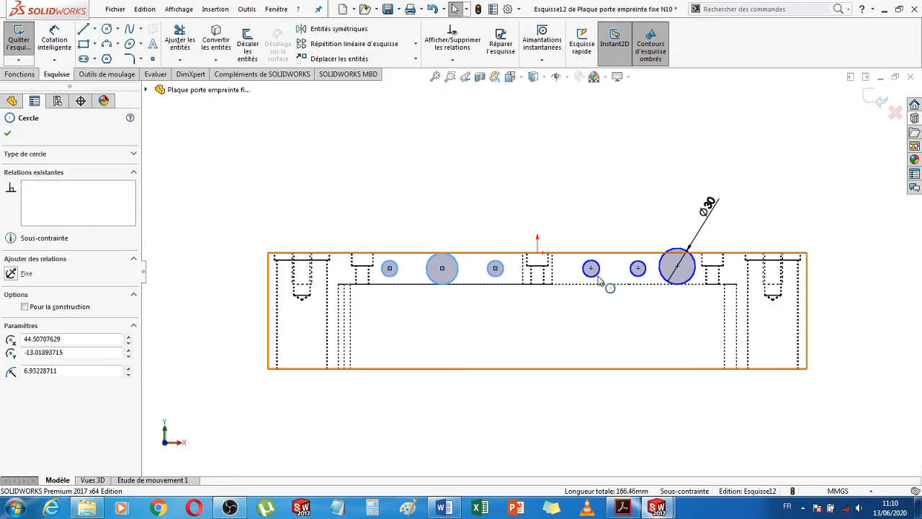
ctrl+click(637, 280)
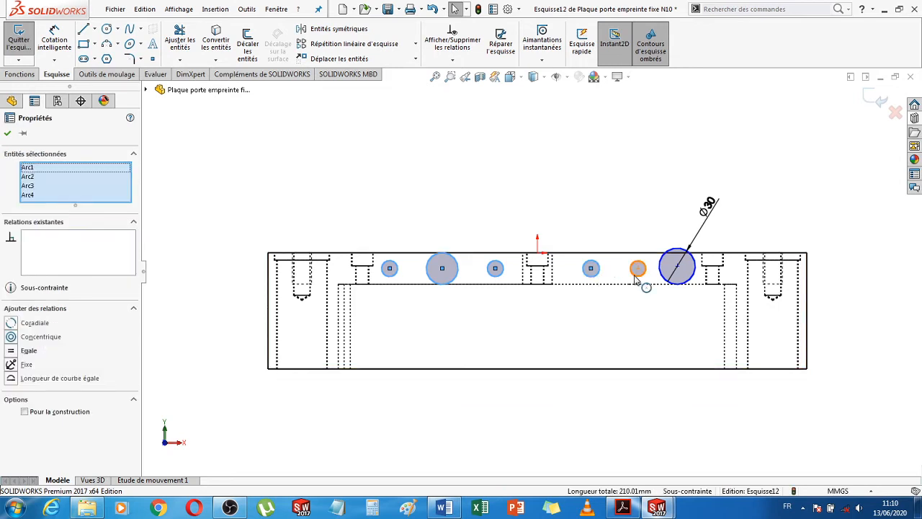
ctrl+click(637, 279)
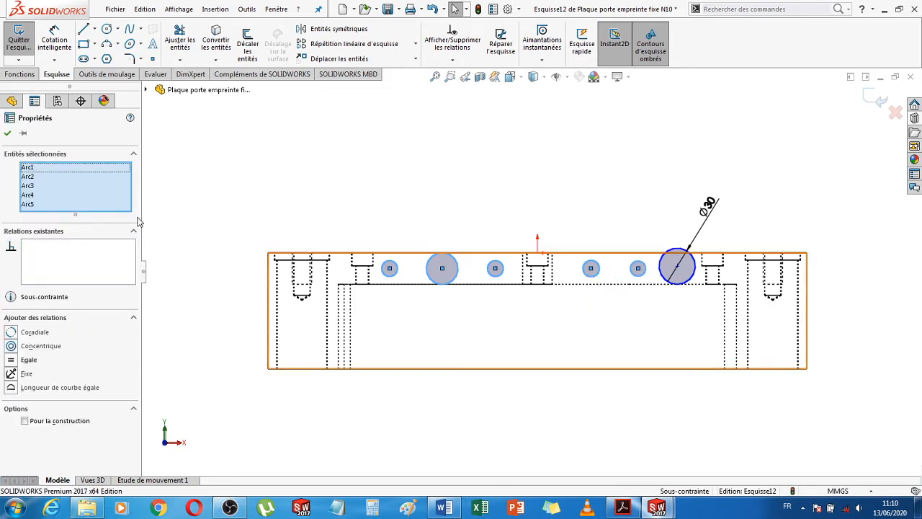
click(12, 359)
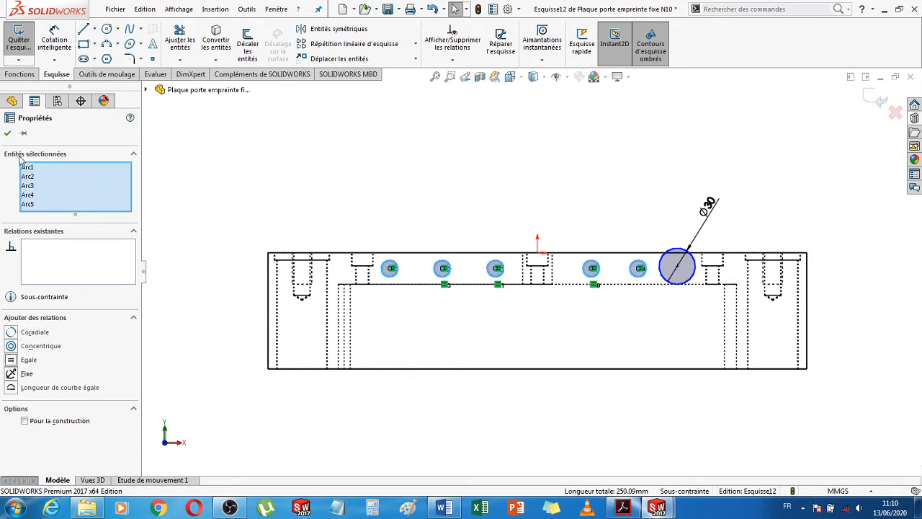
Add the 30 mm circle to the selection and make all six circles equal
ctrl+click(695, 274)
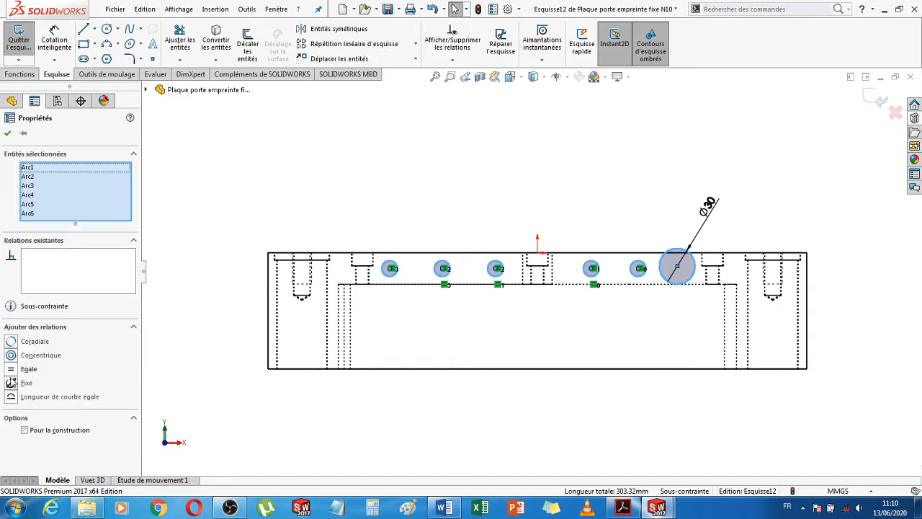
click(11, 369)
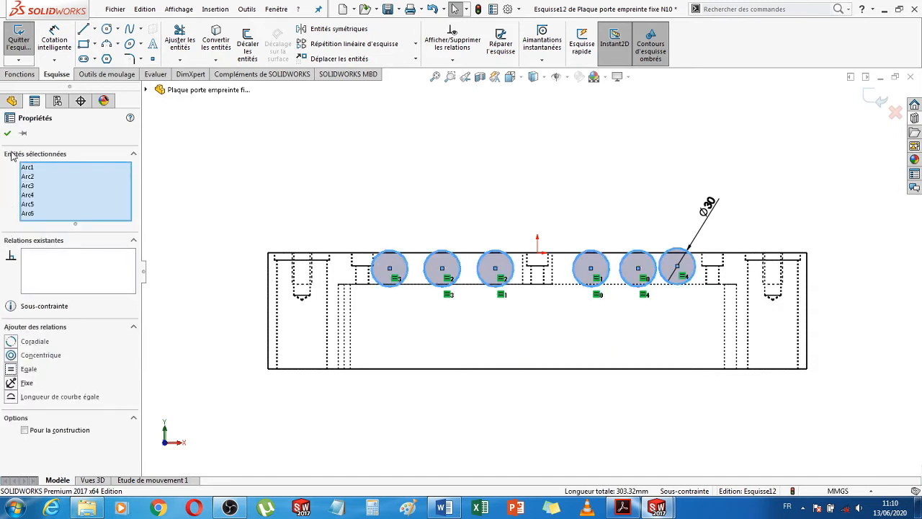
key(Escape)
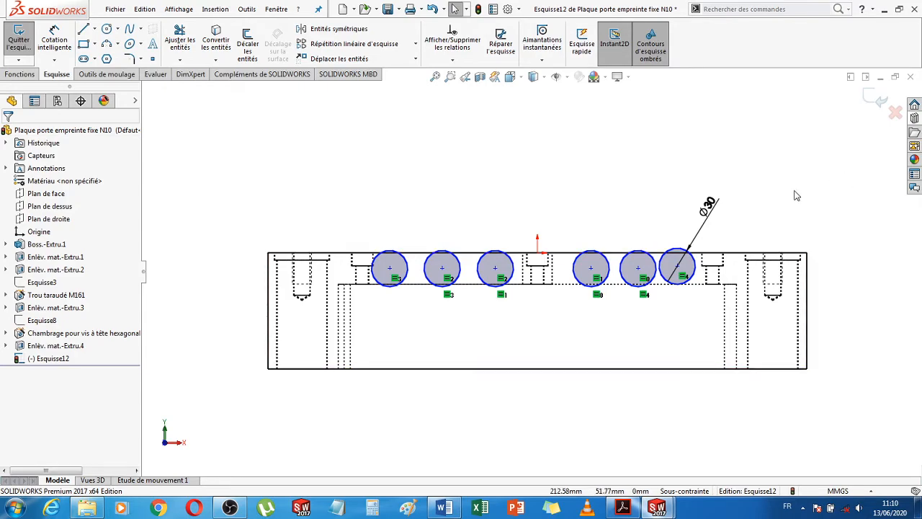
middle_drag(800, 185, 791, 288)
scroll(649, 289, up, 2)
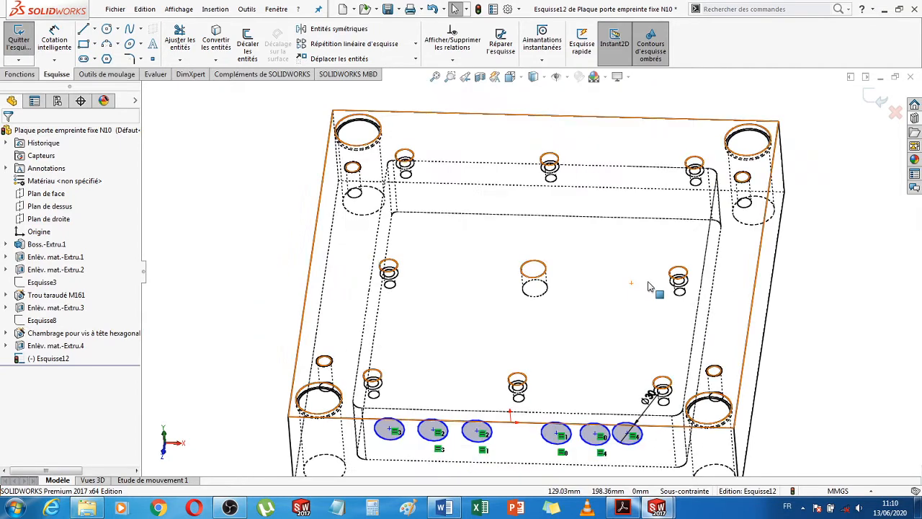
mouse_move(803, 315)
middle_down()
mouse_move(802, 353)
mouse_move(795, 332)
middle_up()
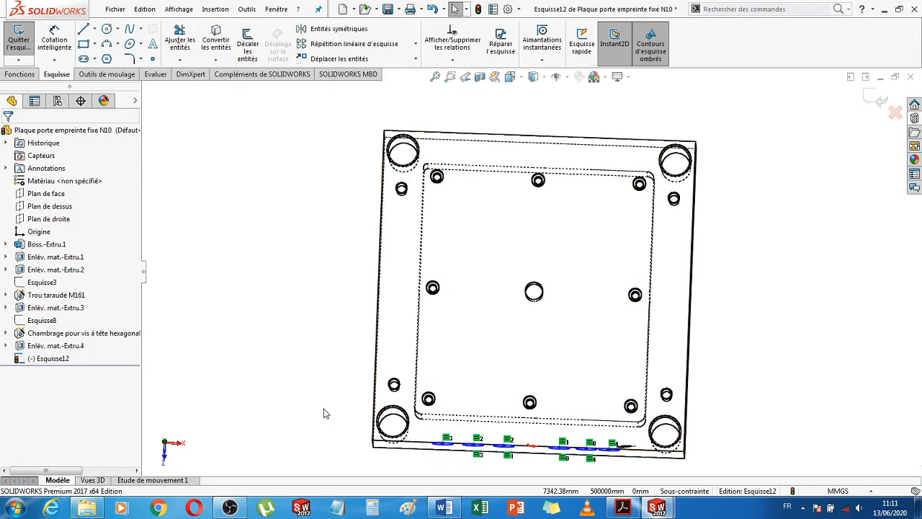
middle_drag(323, 411, 577, 440)
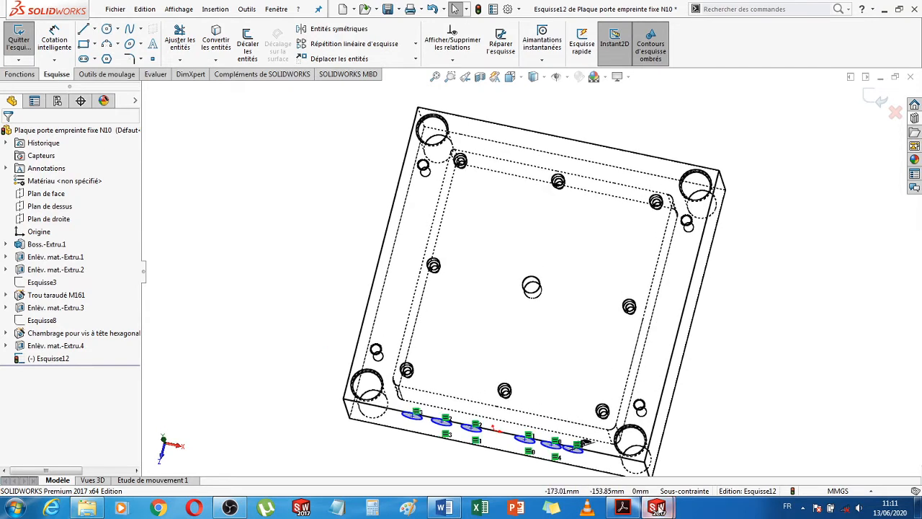
Switch to the DME catalogue in Adobe Acrobat and examine the FN connector drawing's B(Max) recess depth and the FN 9-14A row
click(626, 509)
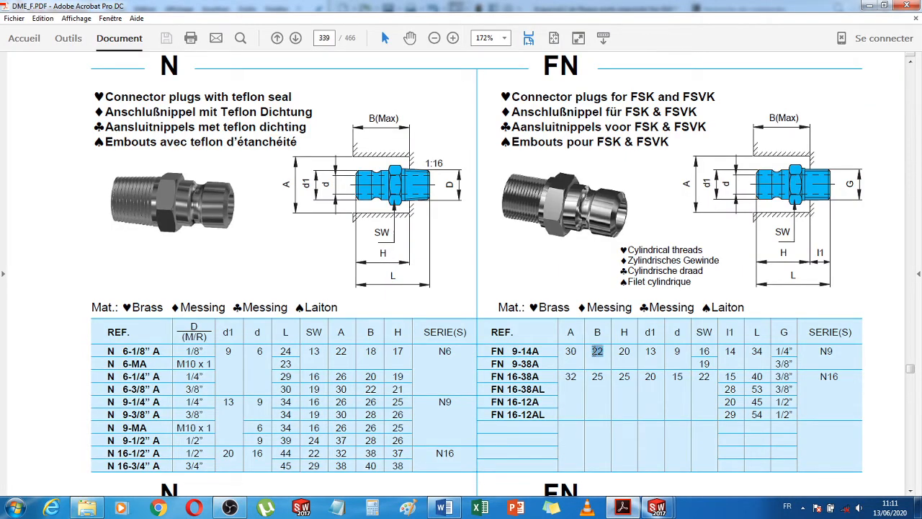
click(453, 38)
click(452, 38)
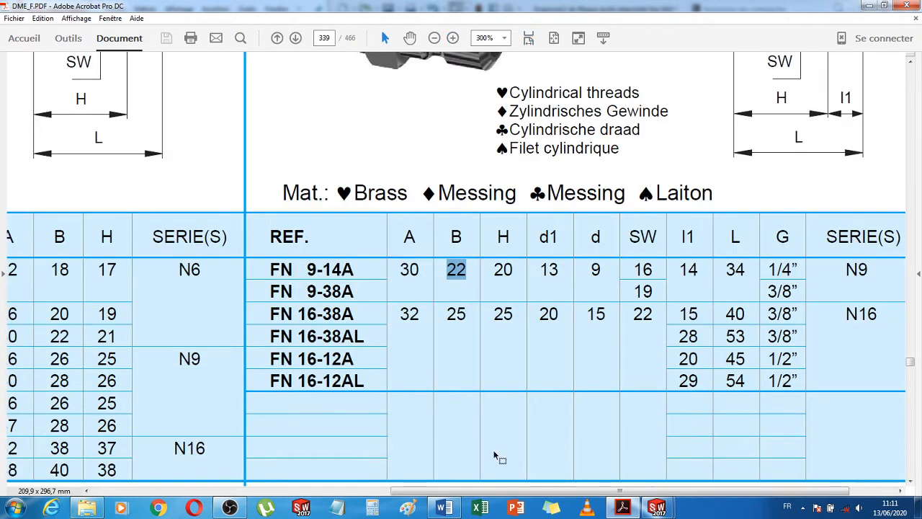
drag(463, 493, 513, 496)
scroll(584, 418, up, 5)
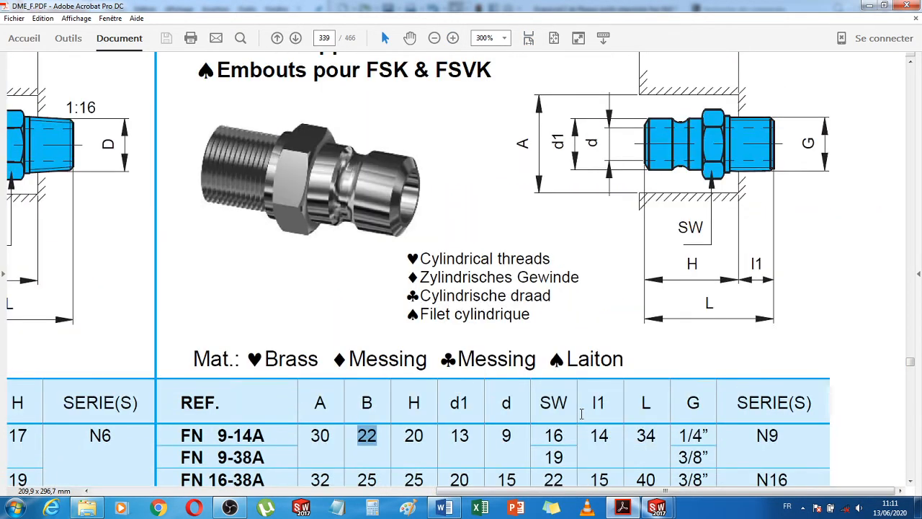
scroll(581, 413, down, 2)
scroll(604, 379, up, 2)
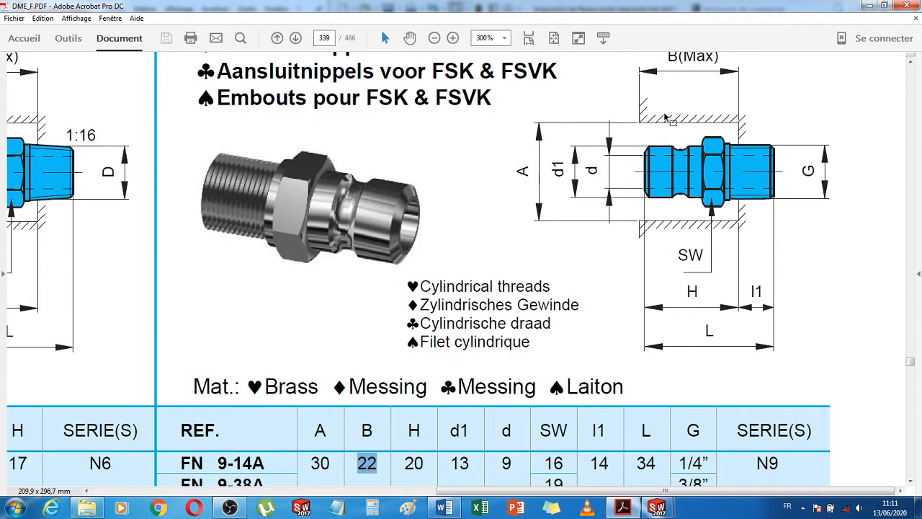
scroll(677, 118, up, 1)
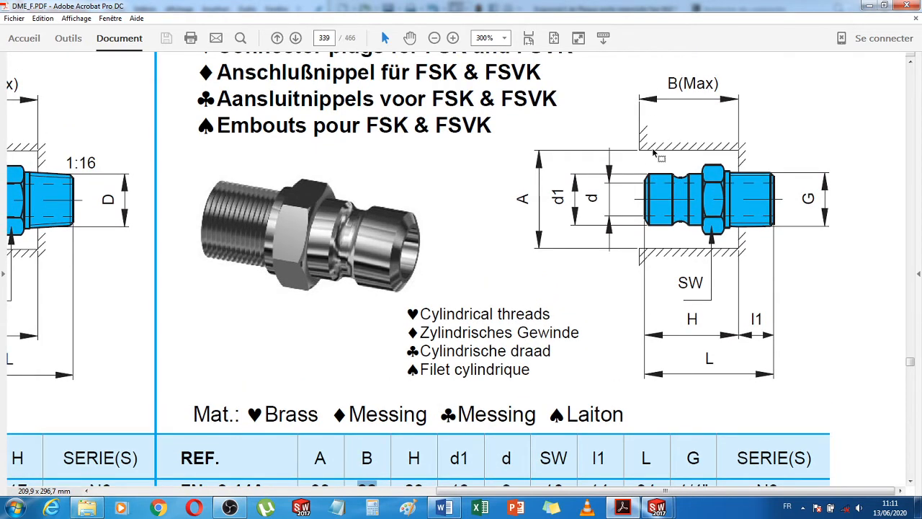
click(624, 507)
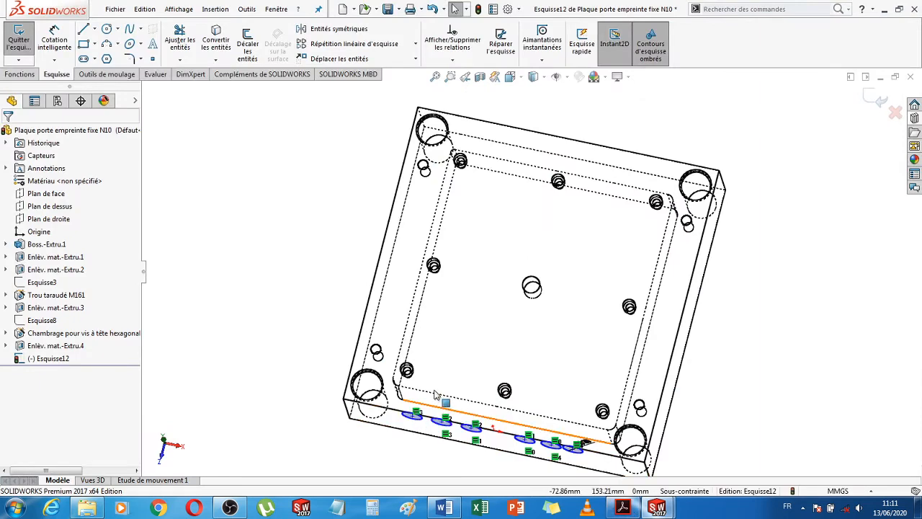
Exit the circle sketch and measure the distance from the pocket's front edge to the plate's outer front edge
mouse_move(716, 367)
middle_down()
mouse_move(719, 404)
mouse_move(720, 389)
middle_up()
scroll(425, 447, down, 3)
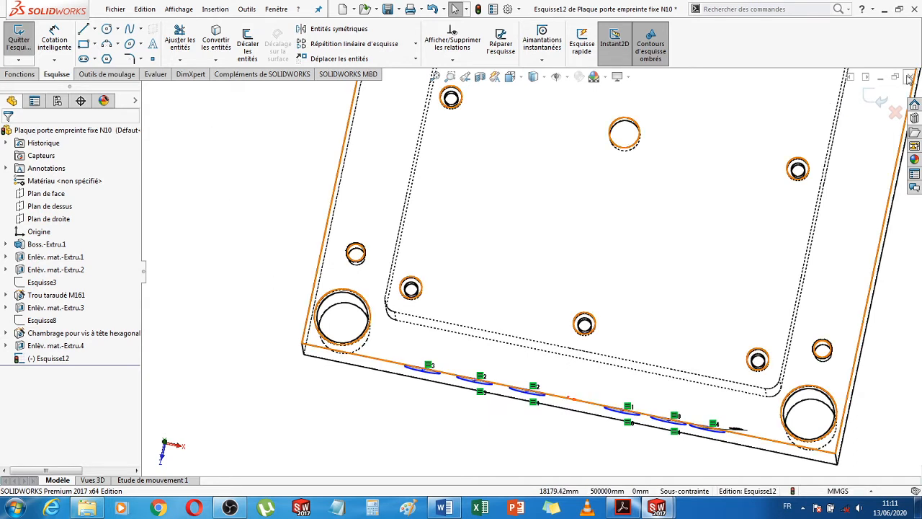
click(881, 103)
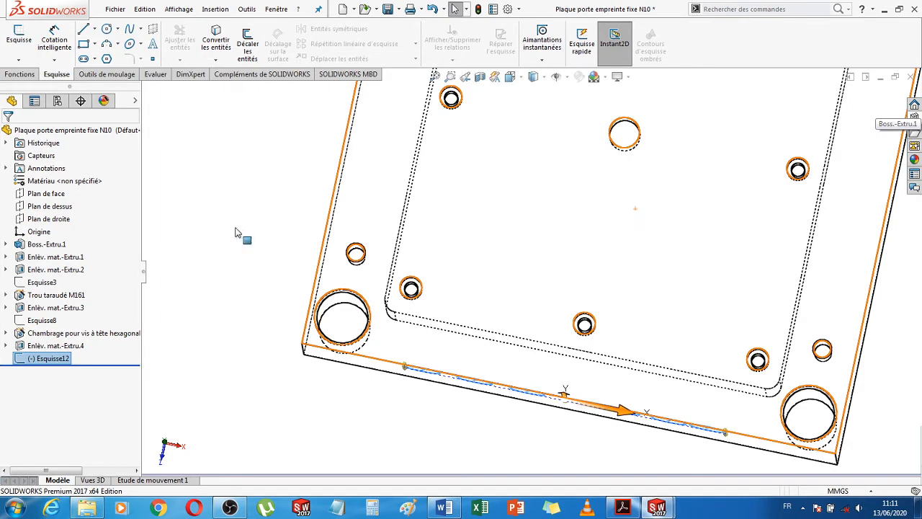
click(160, 76)
click(64, 43)
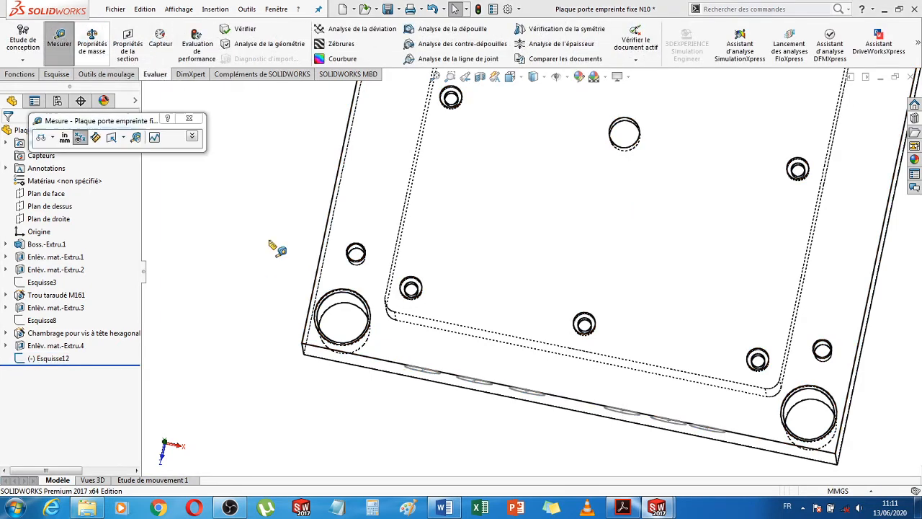
click(442, 323)
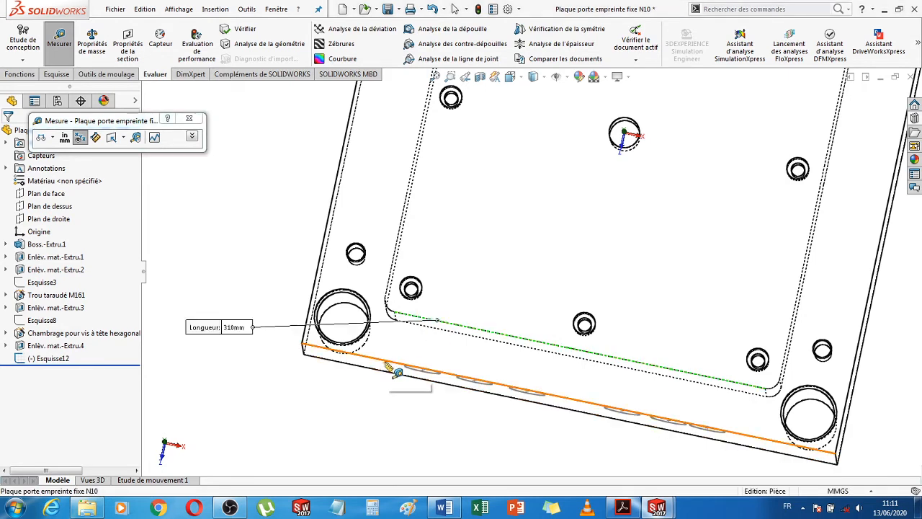
click(387, 364)
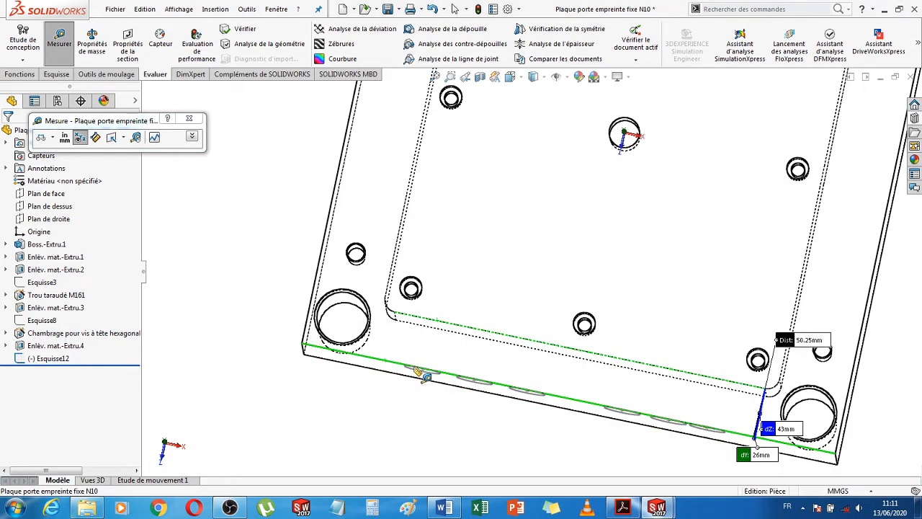
scroll(822, 441, up, 2)
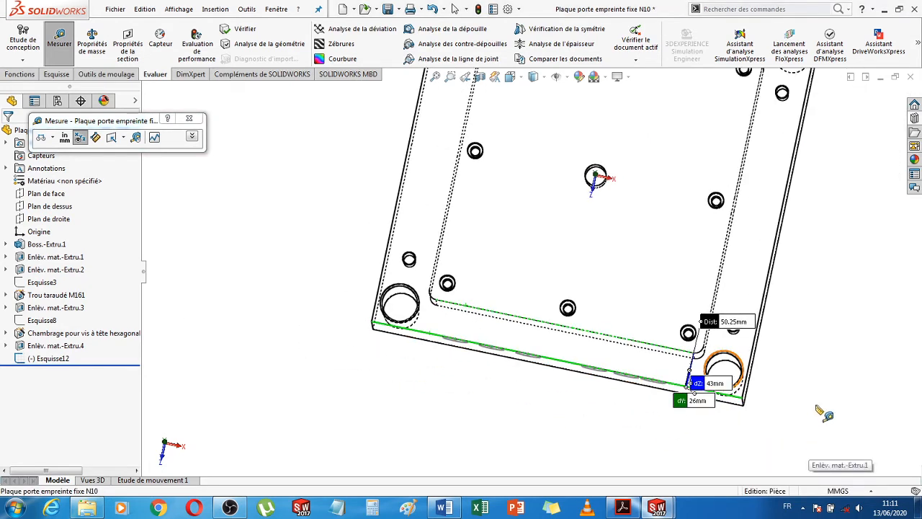
middle_drag(832, 453, 836, 379)
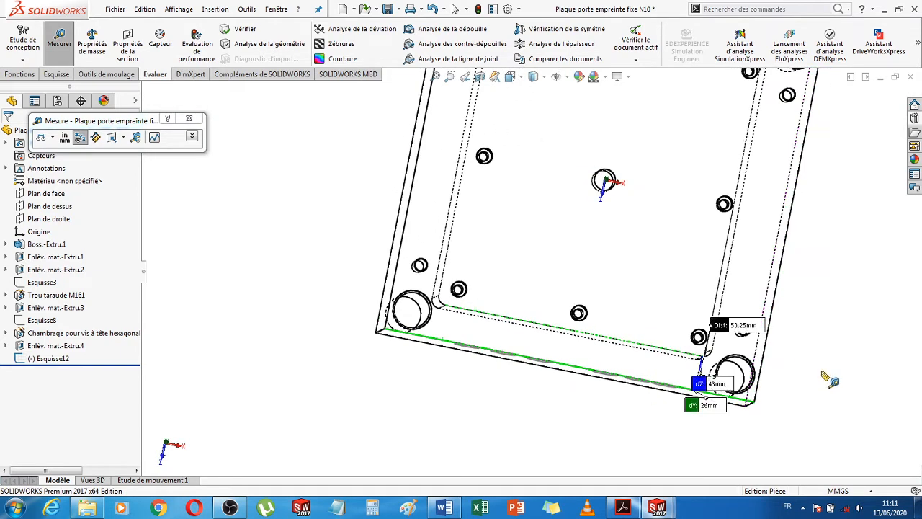
key(Escape)
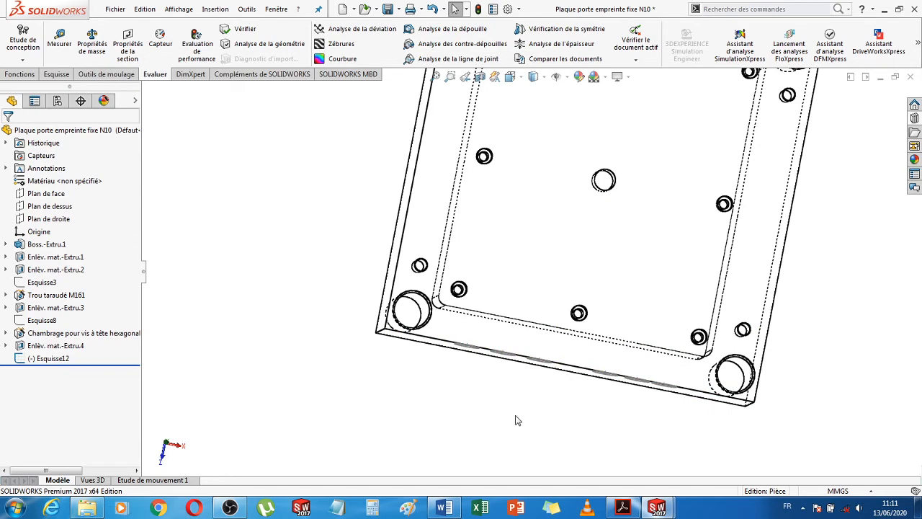
Reopen Esquisse12, the sketch with the six circles, for editing with the view normal to its plane
mouse_move(515, 420)
middle_down()
mouse_move(509, 324)
mouse_move(515, 404)
middle_up()
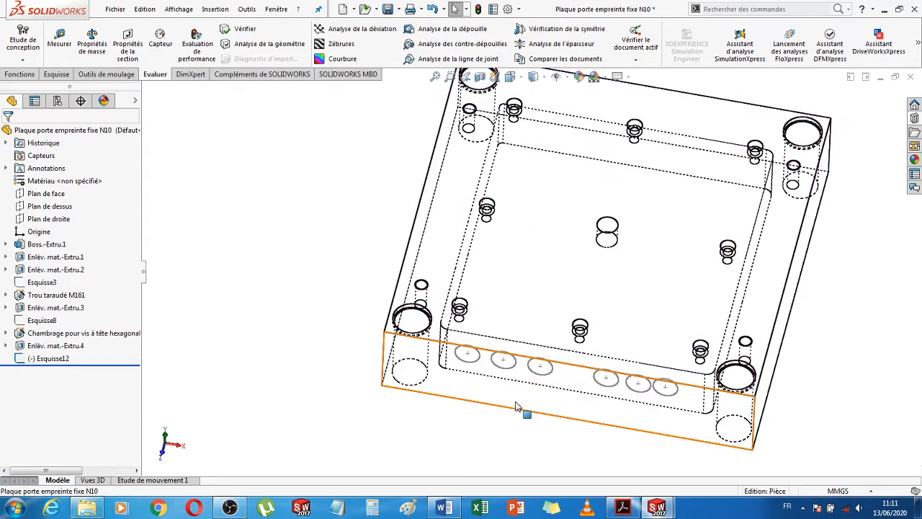
click(516, 406)
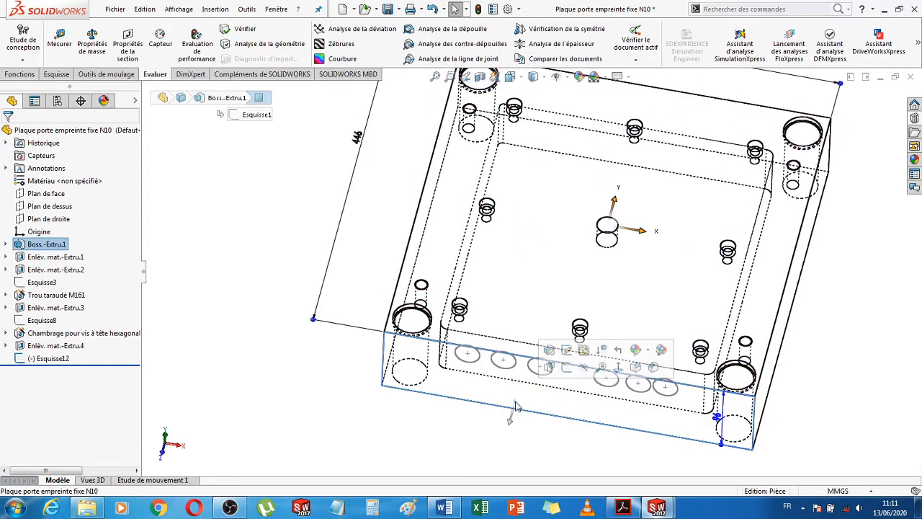
click(46, 360)
click(89, 341)
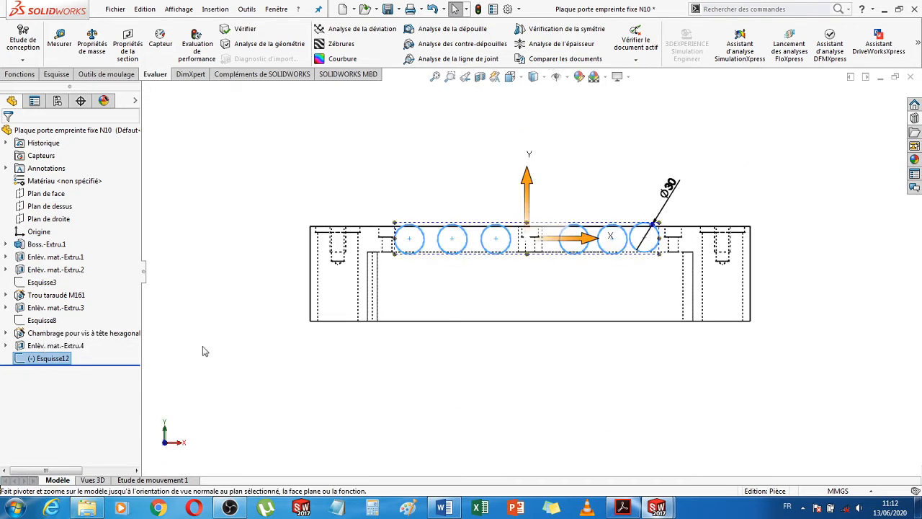
click(593, 356)
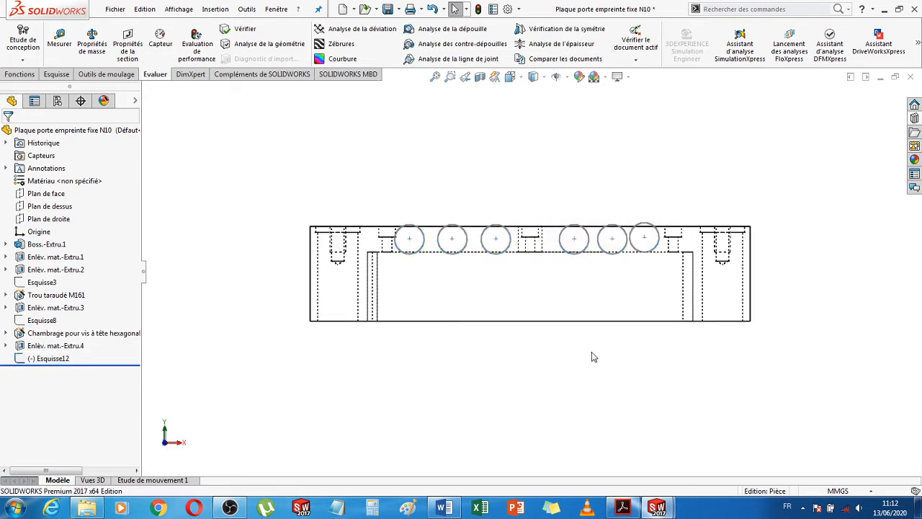
click(46, 360)
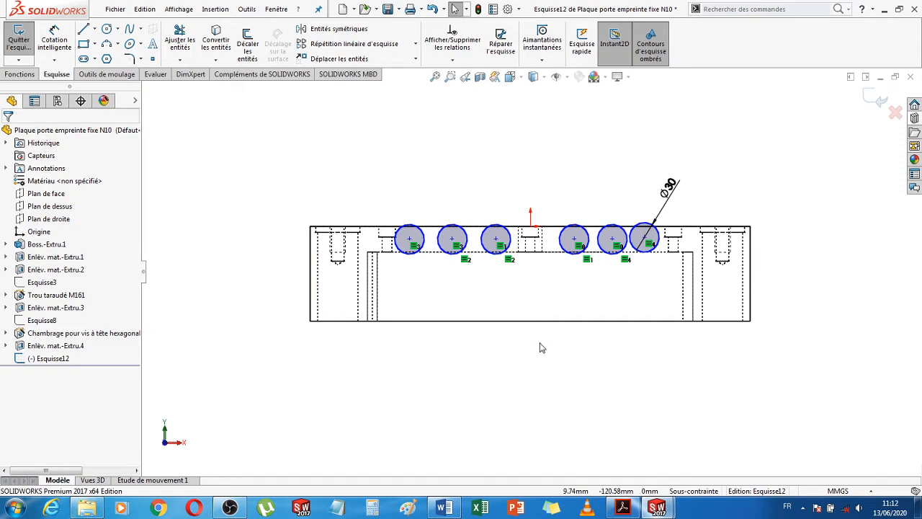
Measure the pocket's width between its two opposite side edges while the circle sketch stays open
scroll(542, 347, down, 2)
scroll(542, 348, down, 1)
scroll(542, 347, up, 1)
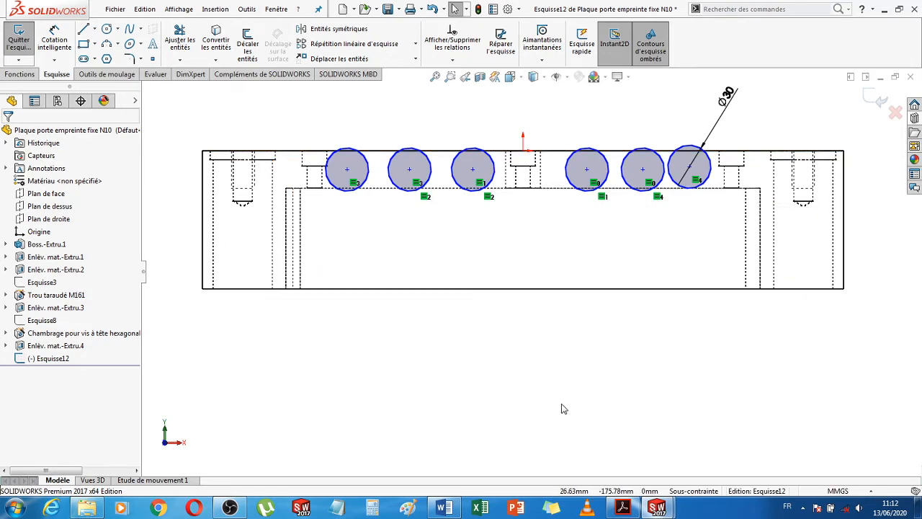
middle_drag(563, 382, 393, 308)
click(158, 75)
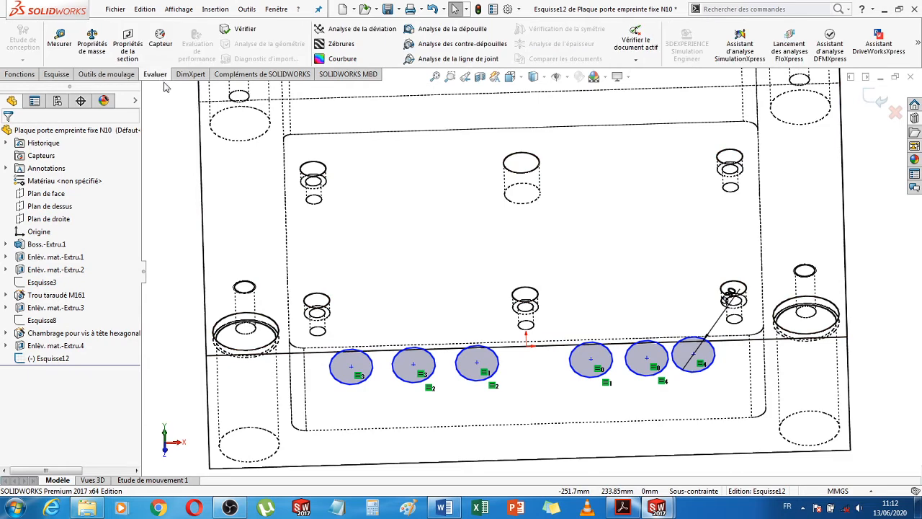
middle_drag(172, 232, 257, 227)
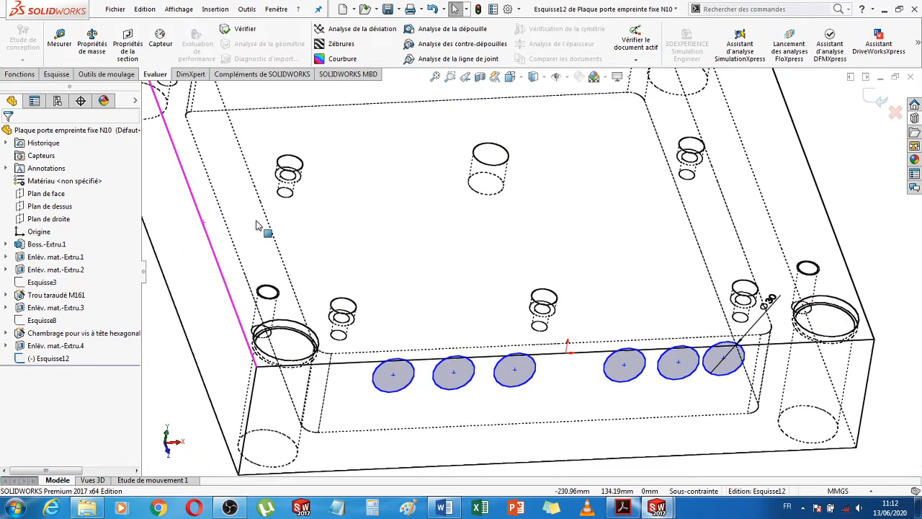
click(64, 45)
click(271, 231)
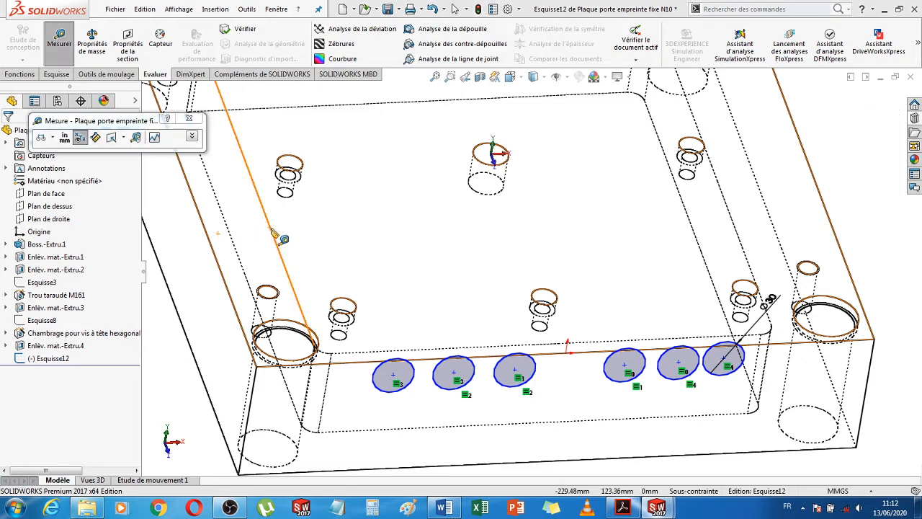
click(737, 237)
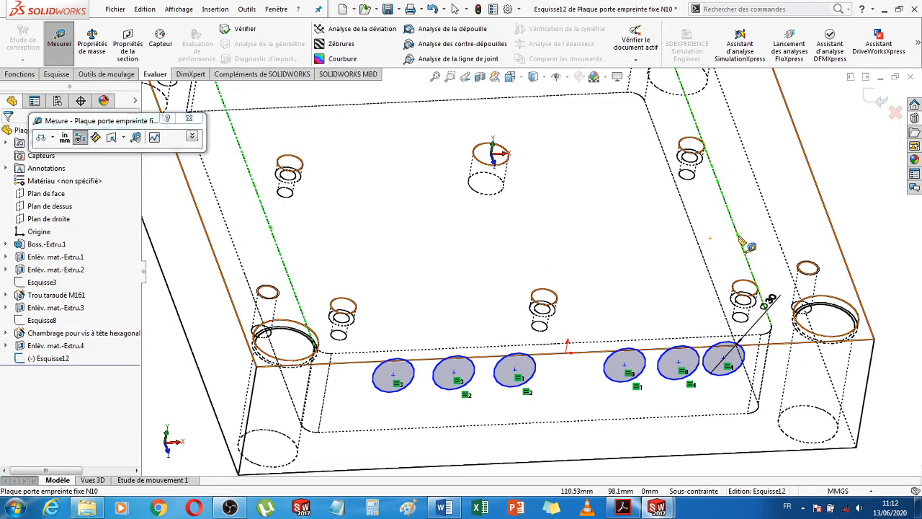
scroll(529, 274, up, 5)
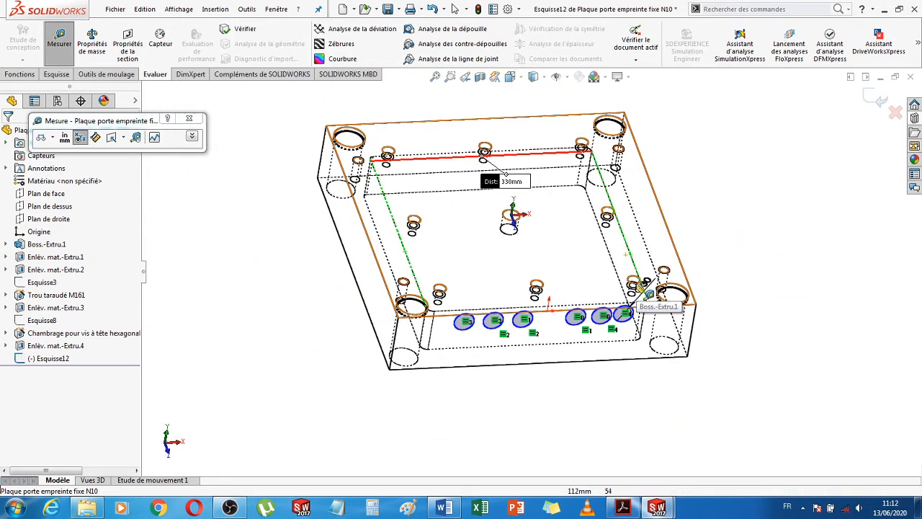
key(Escape)
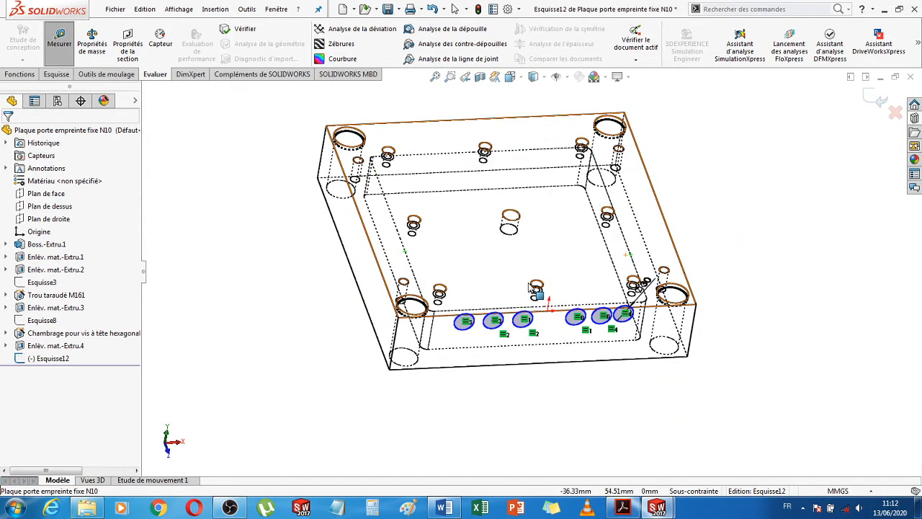
End the pocket measurement and orient the view normal to the plane of Esquisse12, the six-circle sketch
middle_drag(764, 381, 739, 368)
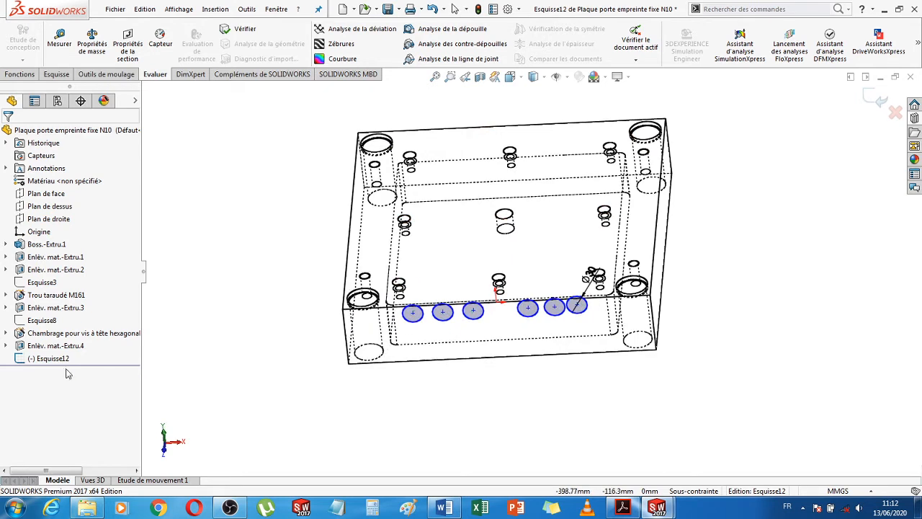
click(50, 360)
click(56, 339)
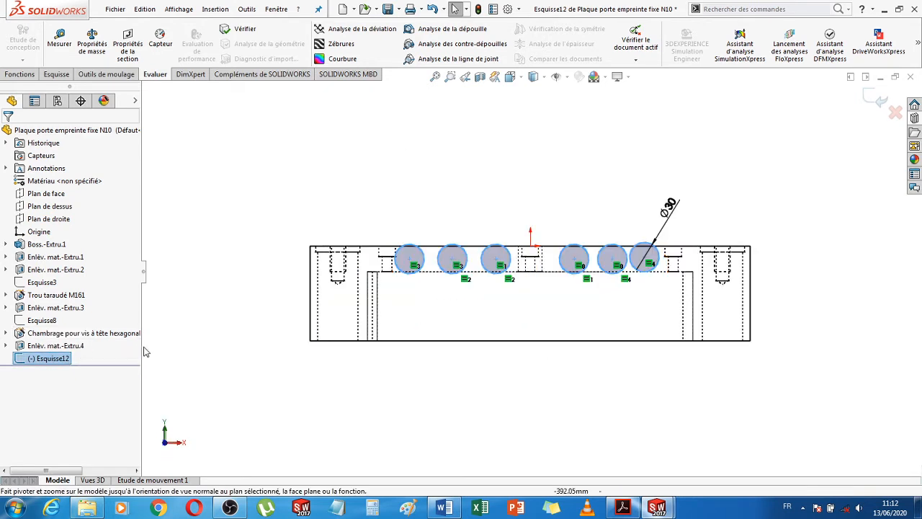
click(532, 385)
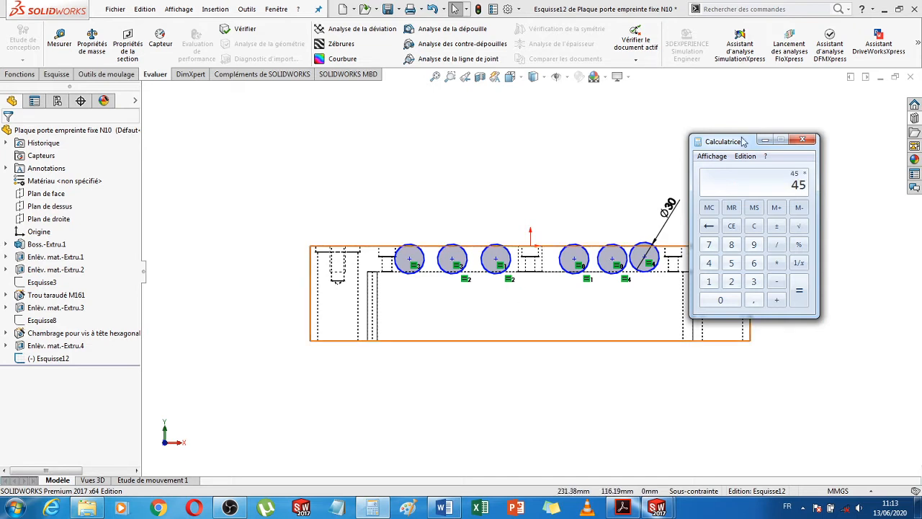
In the calculator, subtract the pocket's width from 225 and divide the result by 2 to get the outer circle's edge offset
drag(745, 141, 689, 383)
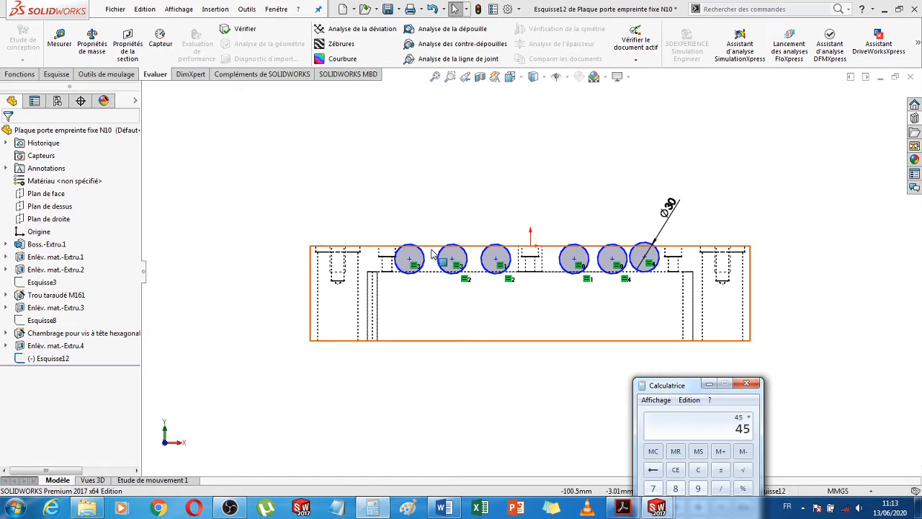
drag(683, 389, 647, 222)
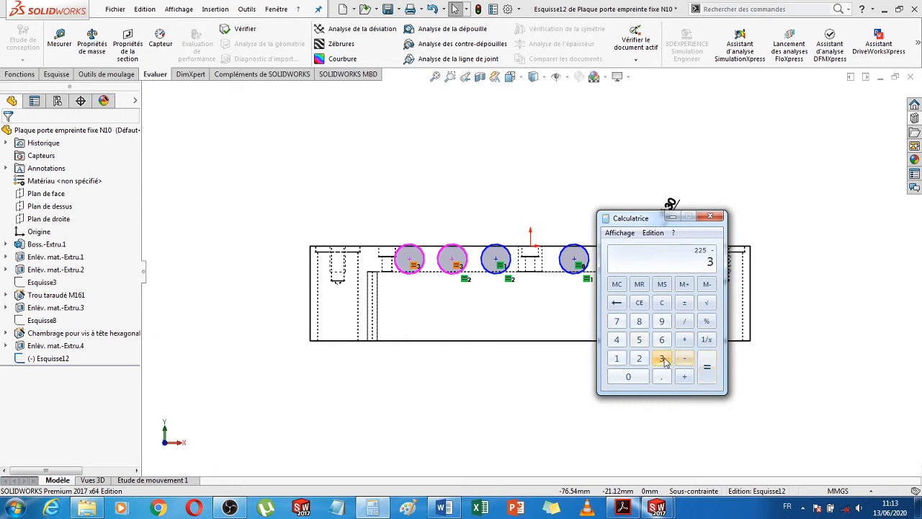
click(640, 377)
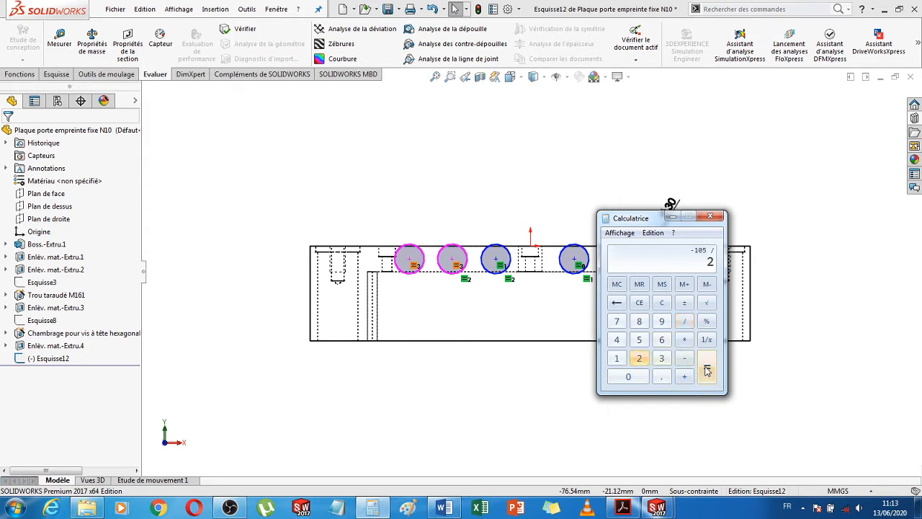
click(707, 370)
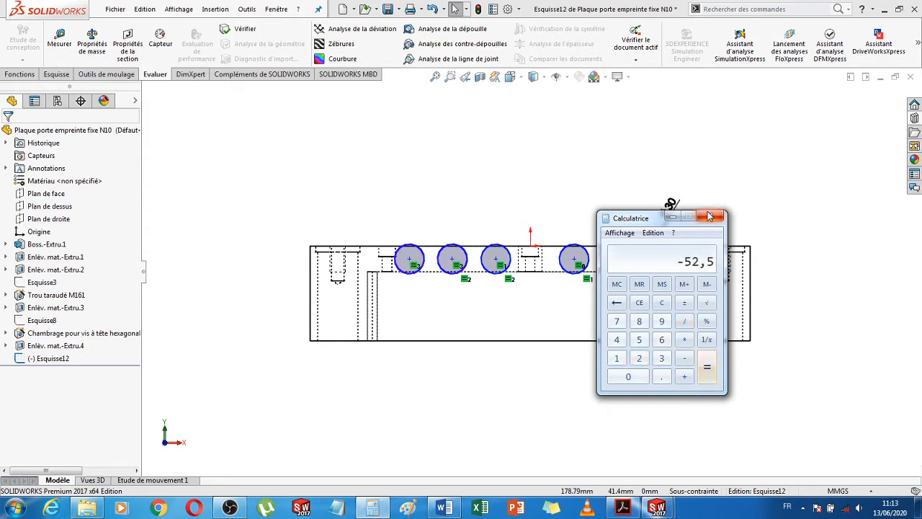
Put the calculator away and note the values 45 and 52.2 in Notepad, keeping the note below the plate
click(373, 508)
click(337, 509)
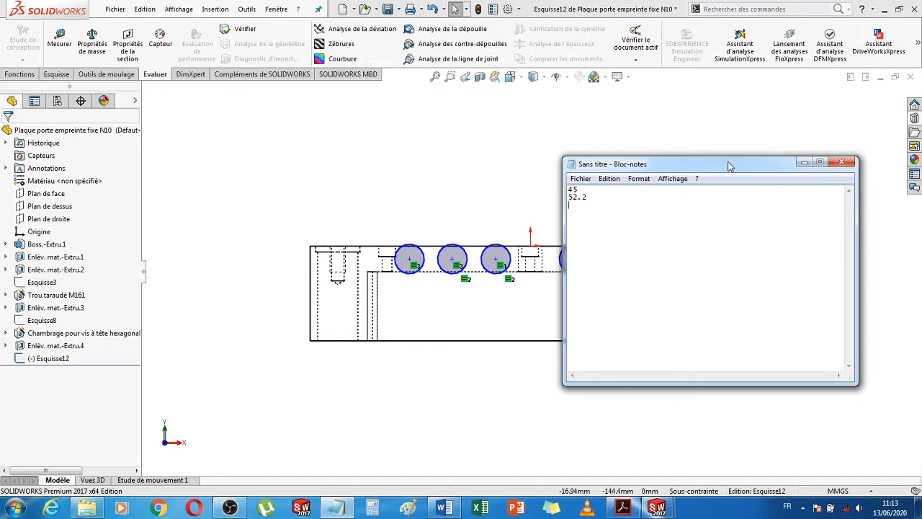
mouse_move(728, 166)
mouse_down()
mouse_move(638, 335)
mouse_move(530, 398)
mouse_up()
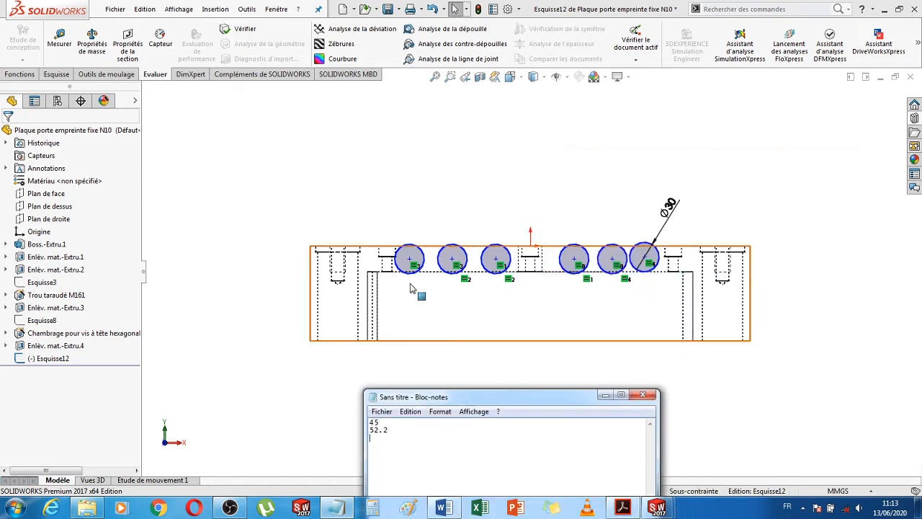
Dimension the horizontal distance between the centres of the first and second circles from the left with Smart Dimension, setting it to 45 mm
click(49, 77)
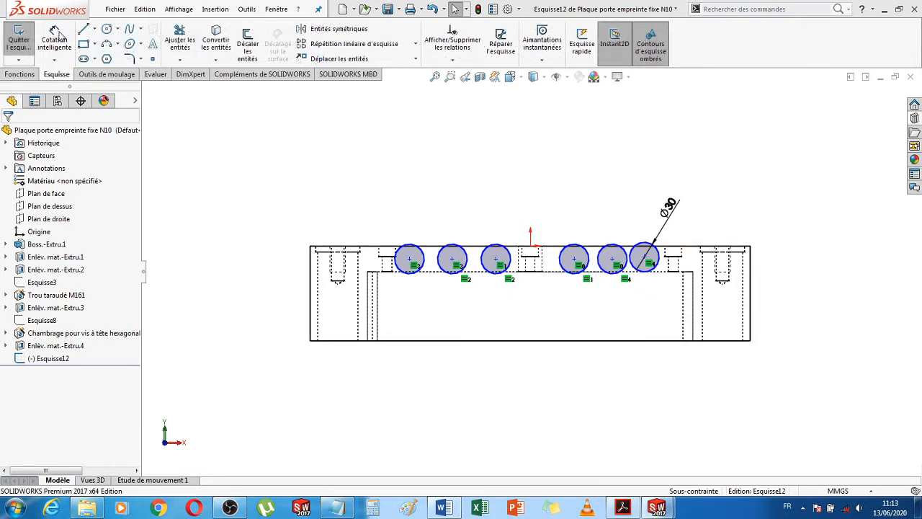
click(54, 40)
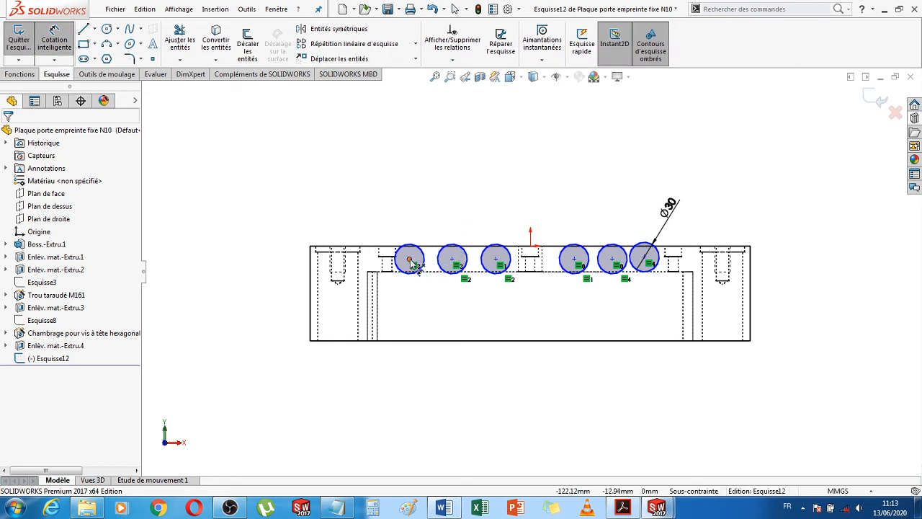
click(409, 259)
click(453, 258)
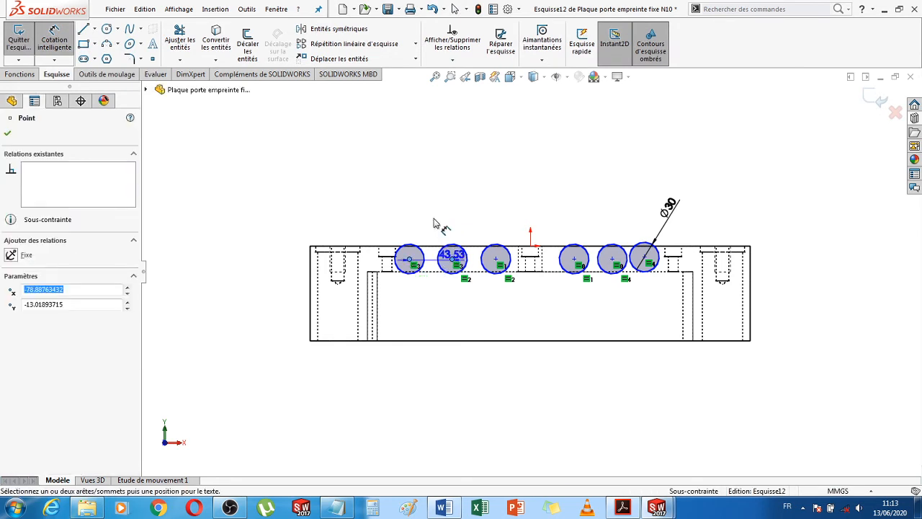
click(431, 200)
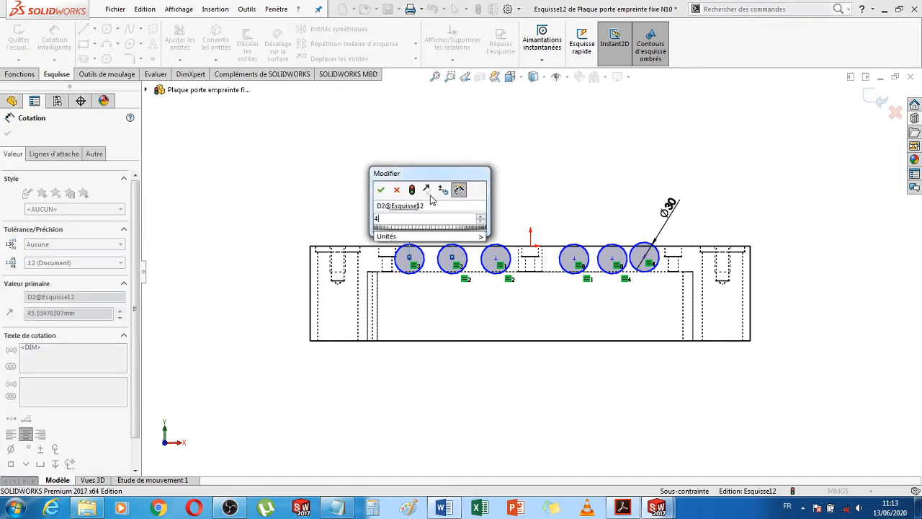
key(Return)
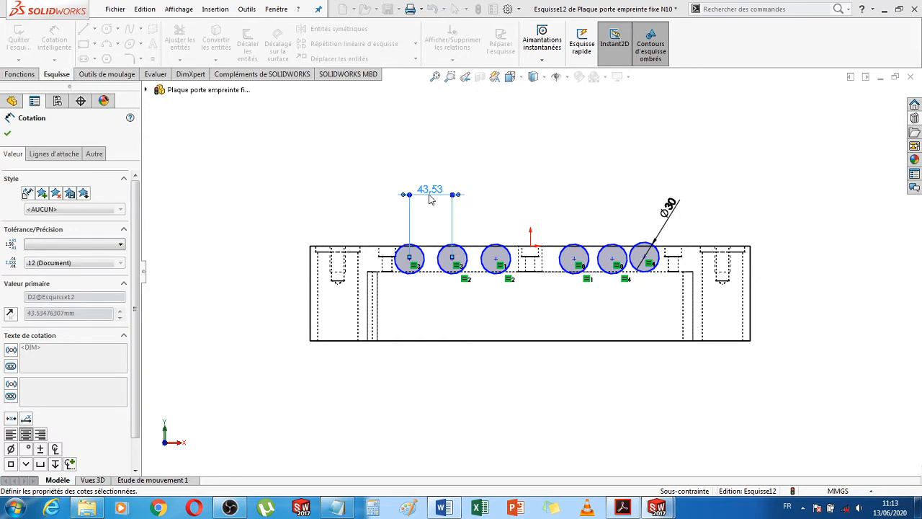
Add a 45 mm horizontal dimension between the centres of the second and third circles
click(453, 260)
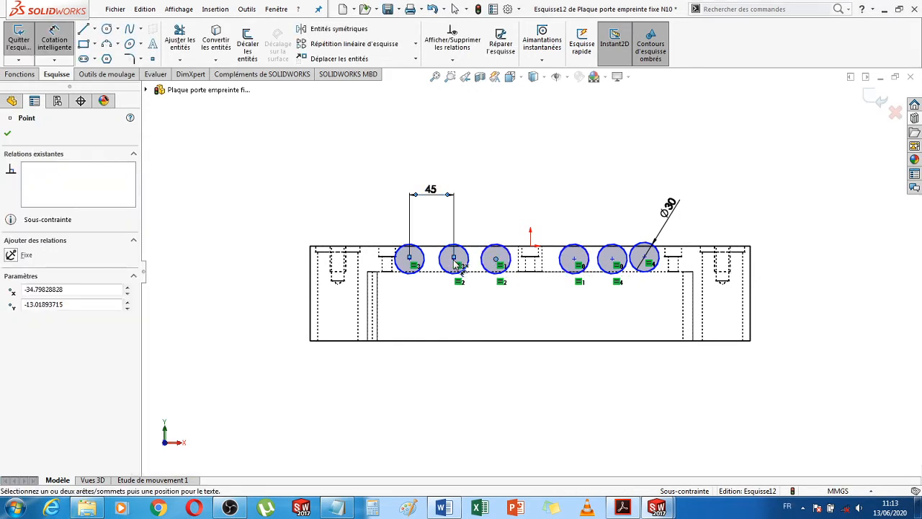
scroll(454, 263, down, 2)
scroll(455, 263, down, 3)
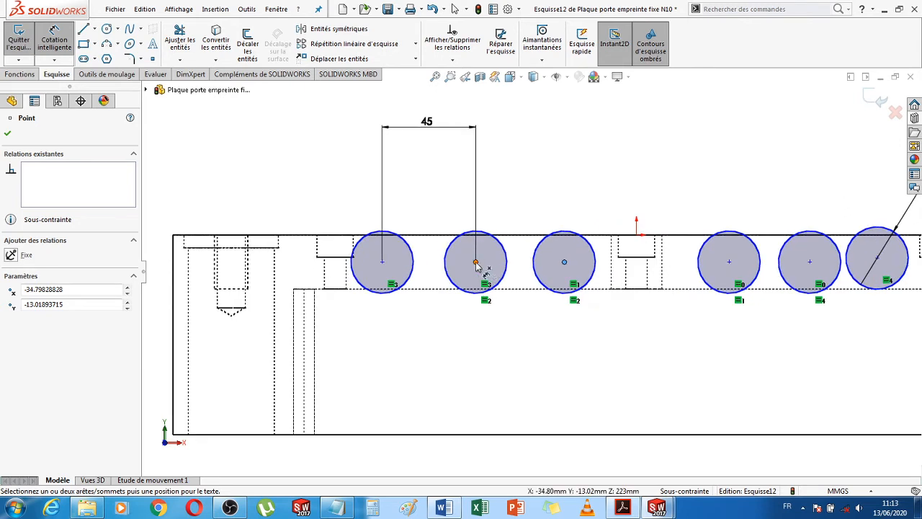
click(564, 262)
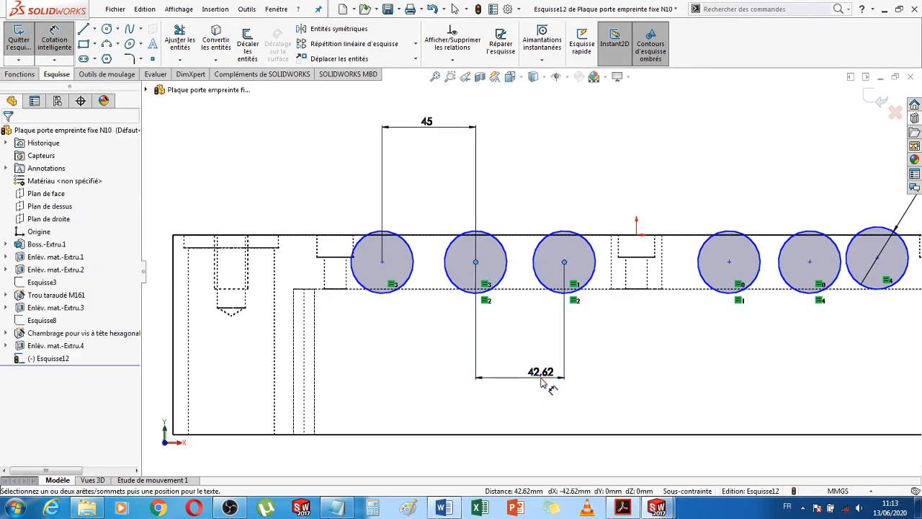
click(542, 383)
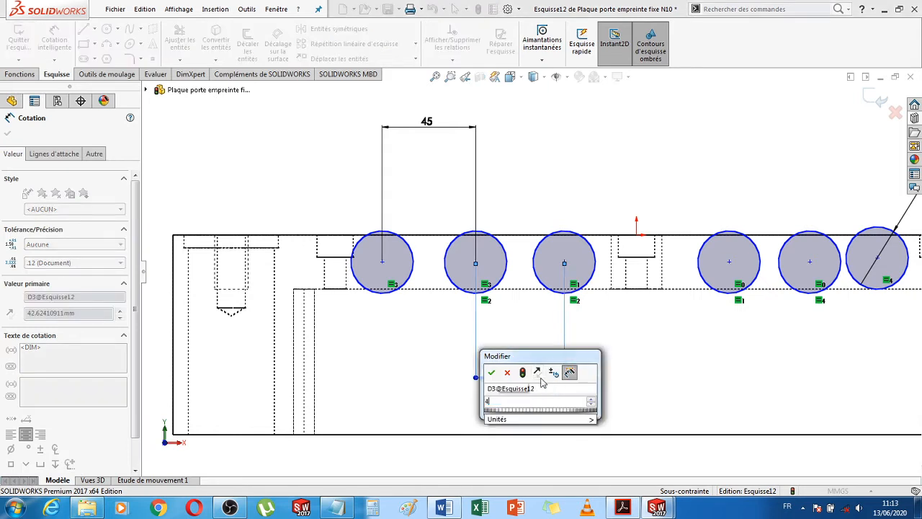
key(Return)
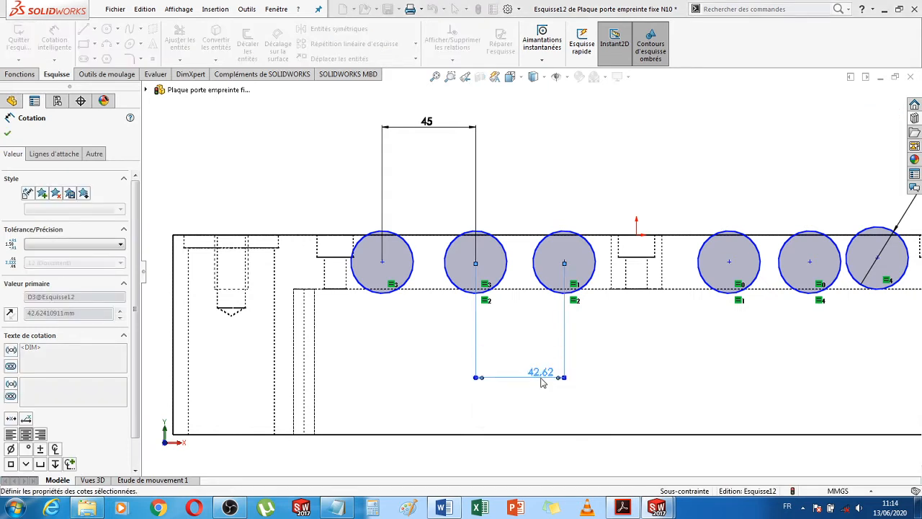
Dimension the spacing between the third and fourth circle centres as 45 mm
click(729, 263)
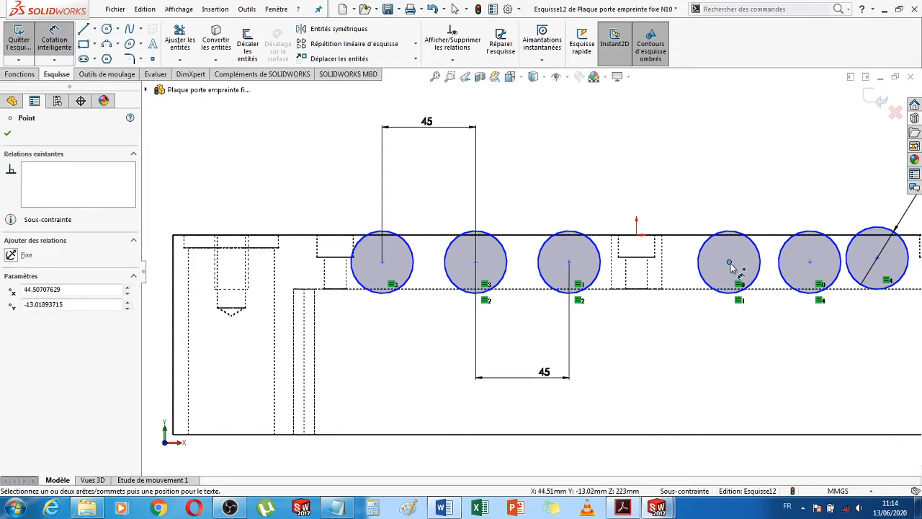
click(569, 262)
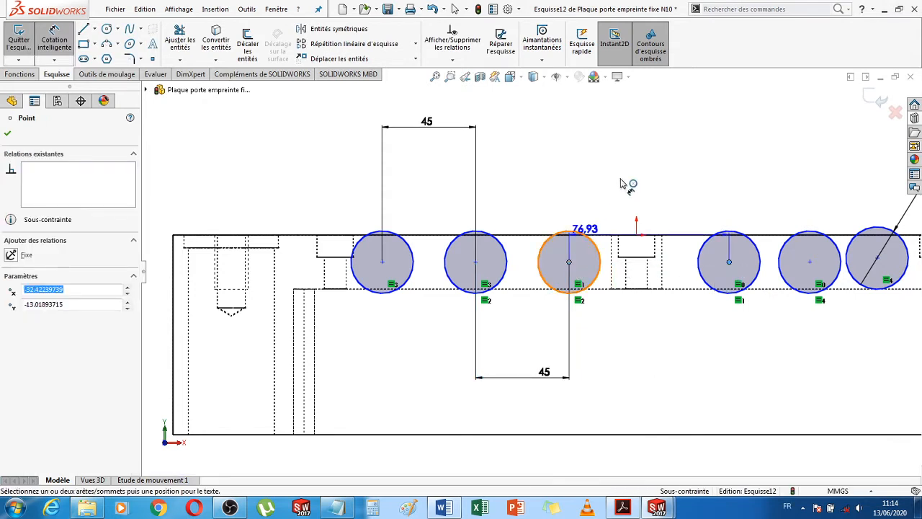
click(651, 150)
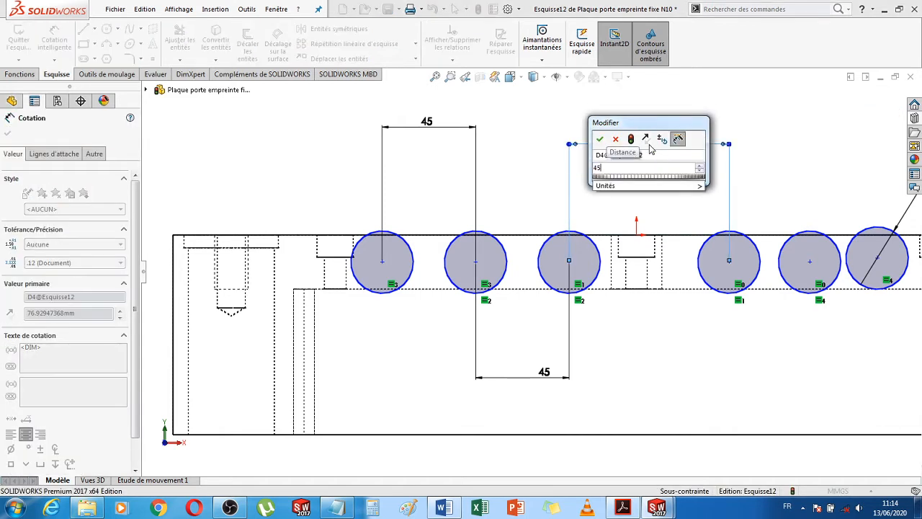
click(600, 138)
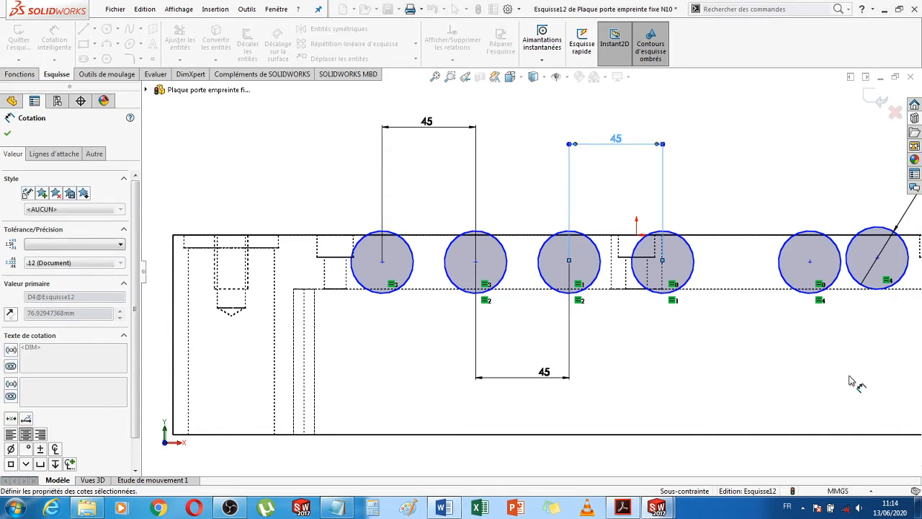
Set the centre distance between the fourth and fifth circles to 45 mm with a horizontal dimension
scroll(814, 352, up, 1)
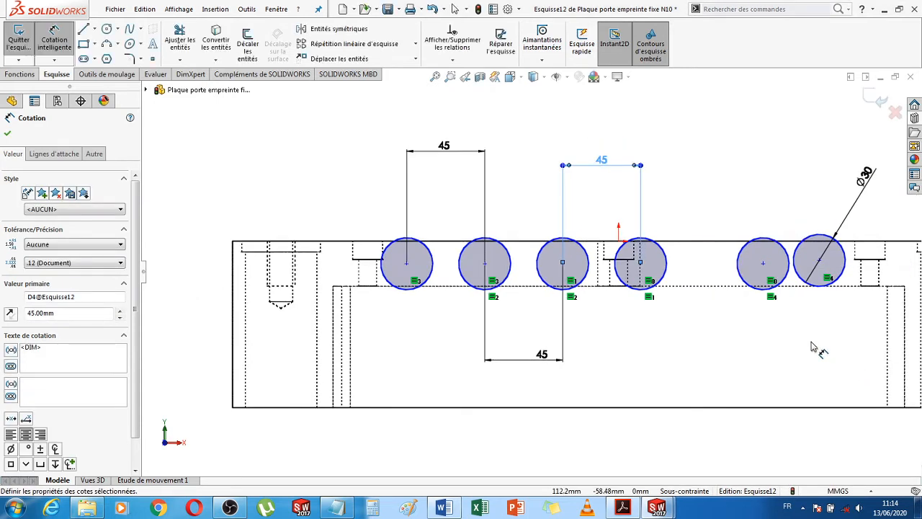
click(763, 264)
click(641, 264)
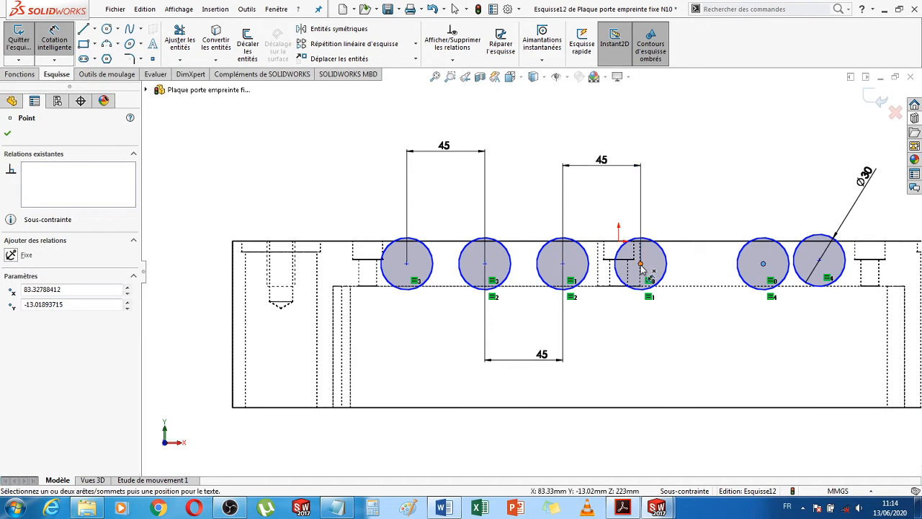
click(763, 264)
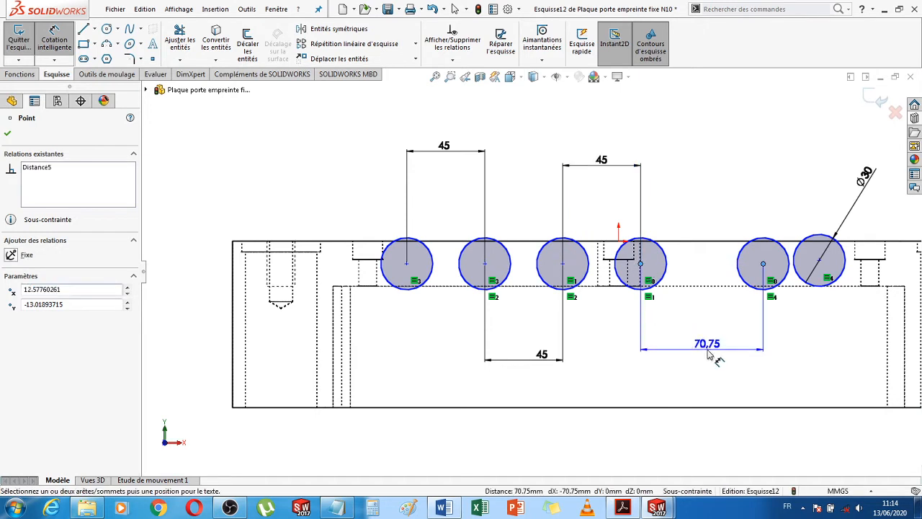
click(709, 353)
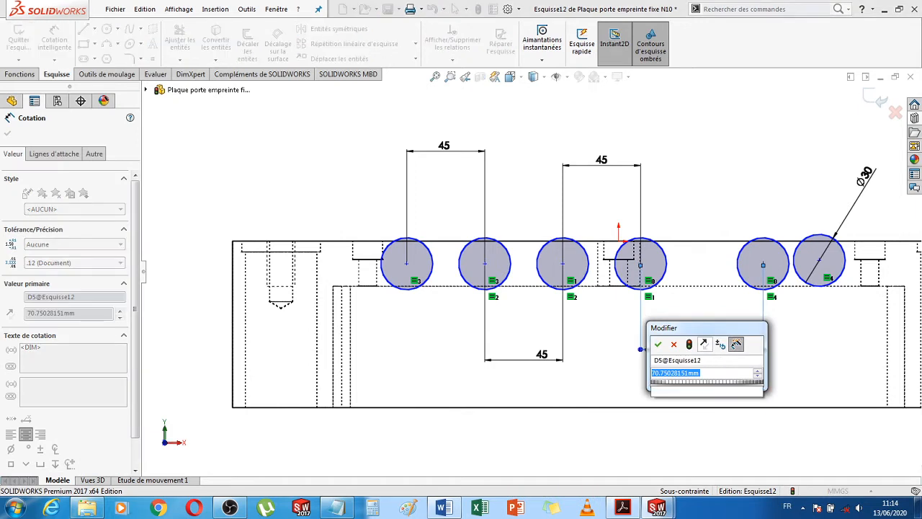
text(45)
key(Escape)
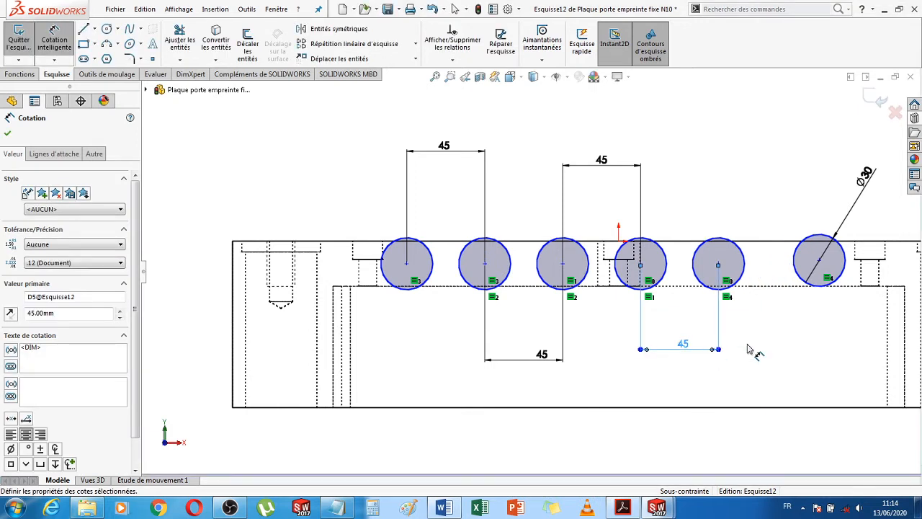
Dimension the horizontal distance between the fifth and sixth circle centres and set it to 45 mm
click(718, 264)
click(819, 260)
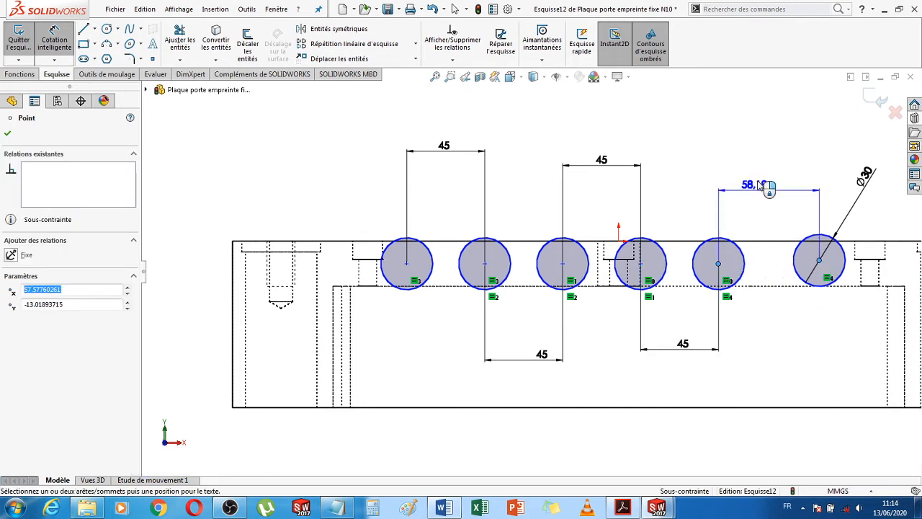
click(765, 181)
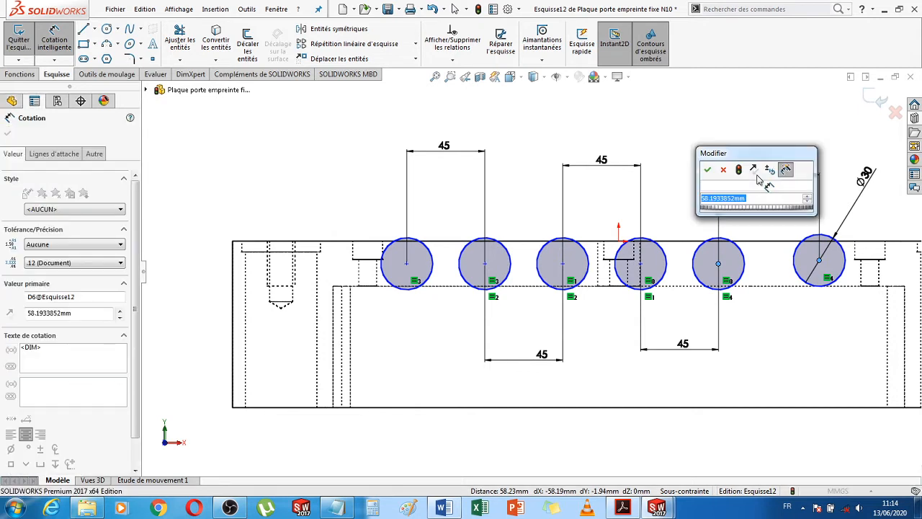
text(45)
key(Escape)
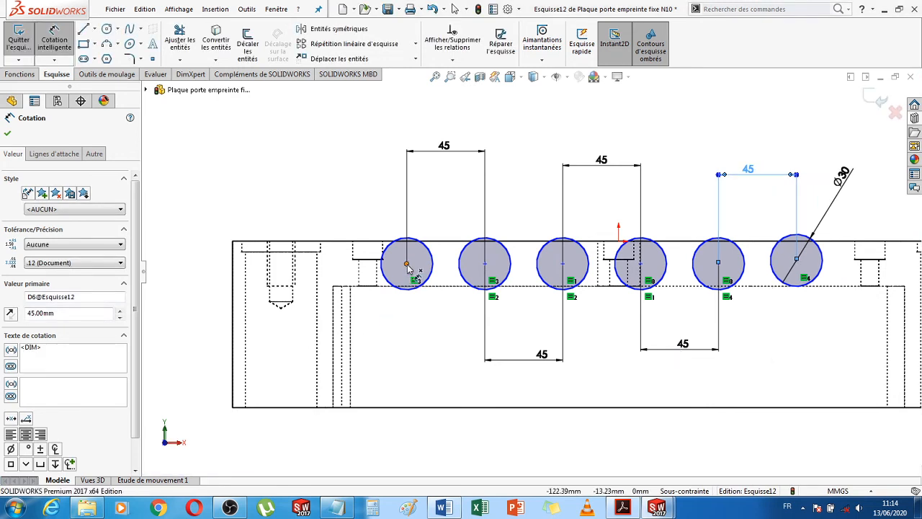
Dimension the leftmost circle's centre from the pocket's left outer side edge and set the distance to 52.5 mm
click(334, 327)
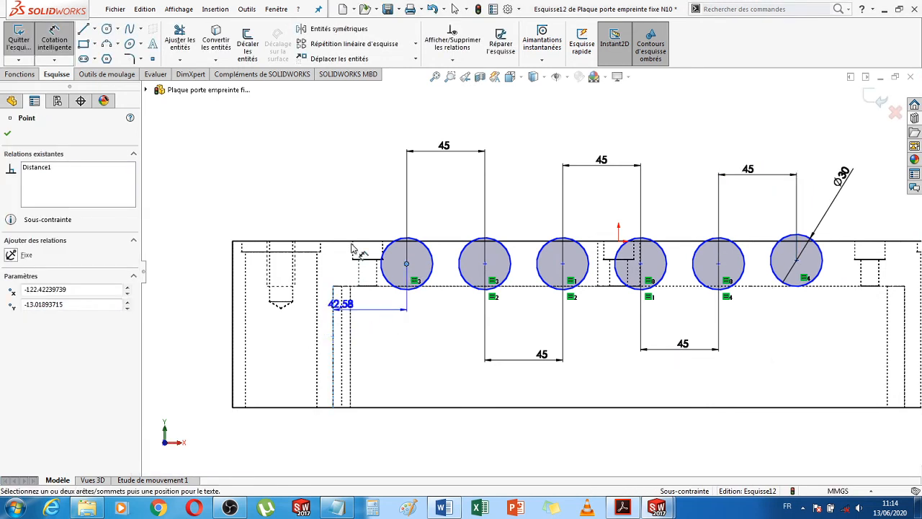
click(382, 351)
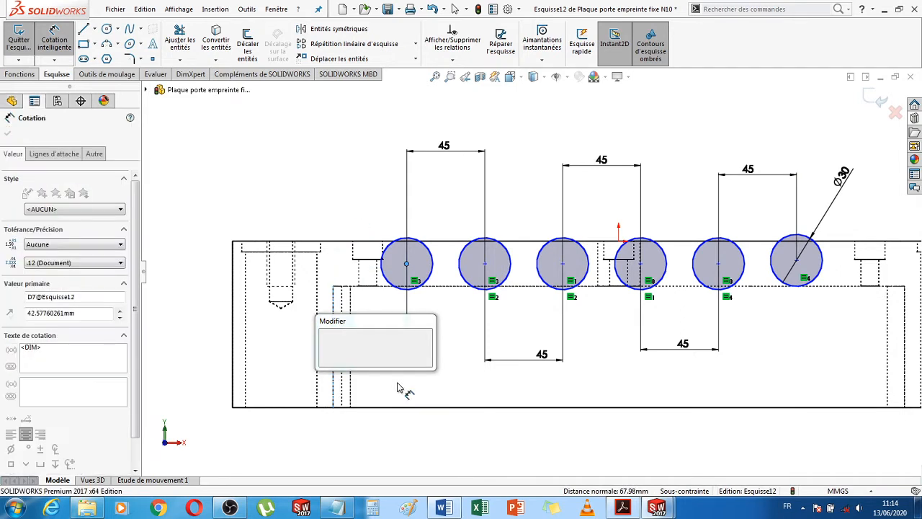
text(5)
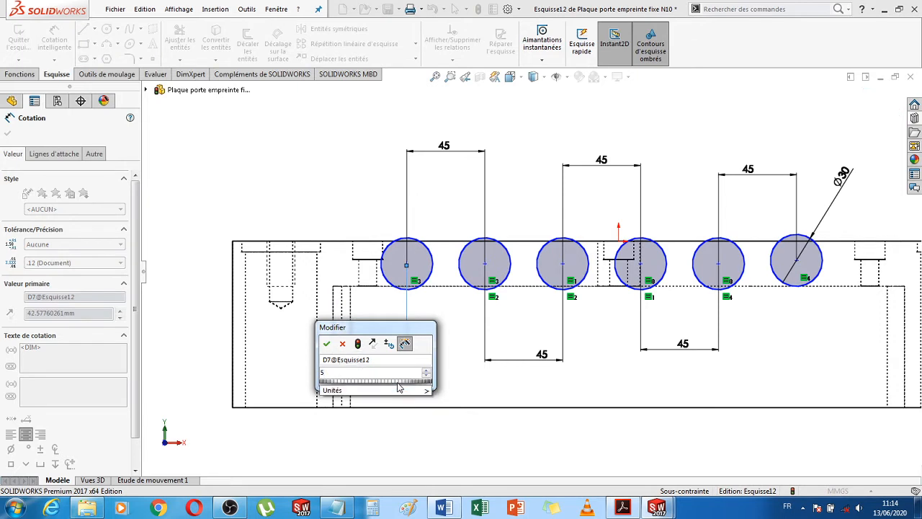
text(2.5)
key(Return)
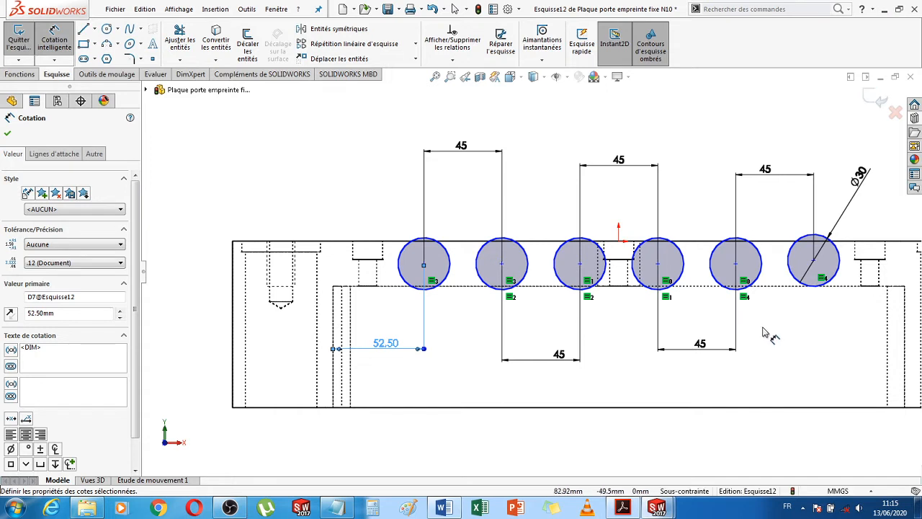
Dimension the leftmost circle's centre vertically from the pocket's upper horizontal edge and set the distance to 8 mm
key(shift+z)
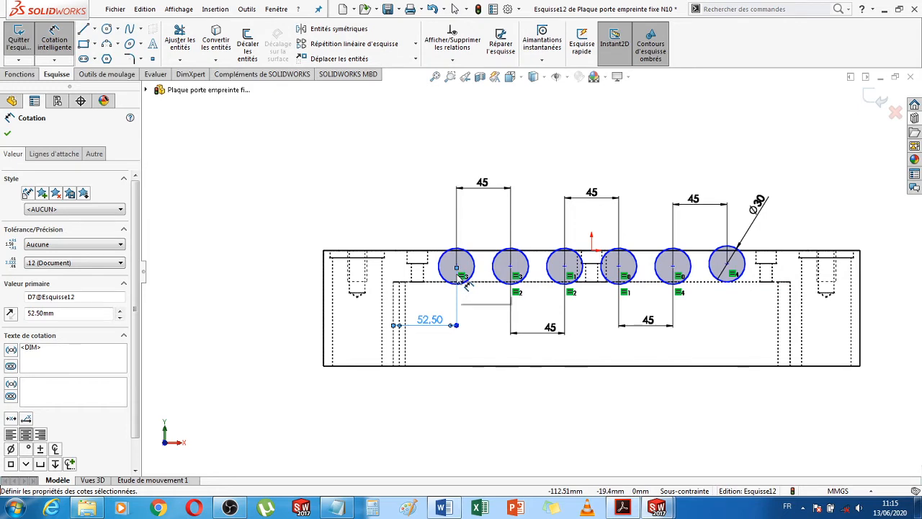
scroll(463, 277, down, 5)
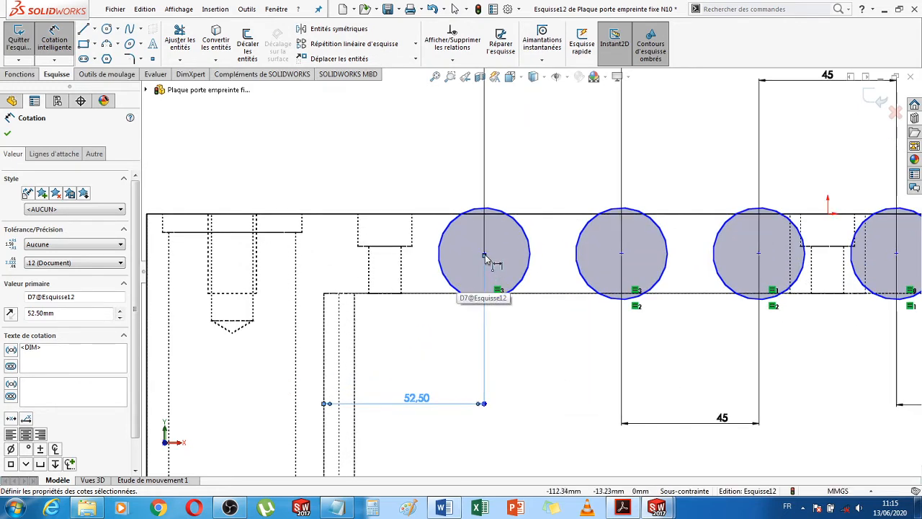
click(430, 295)
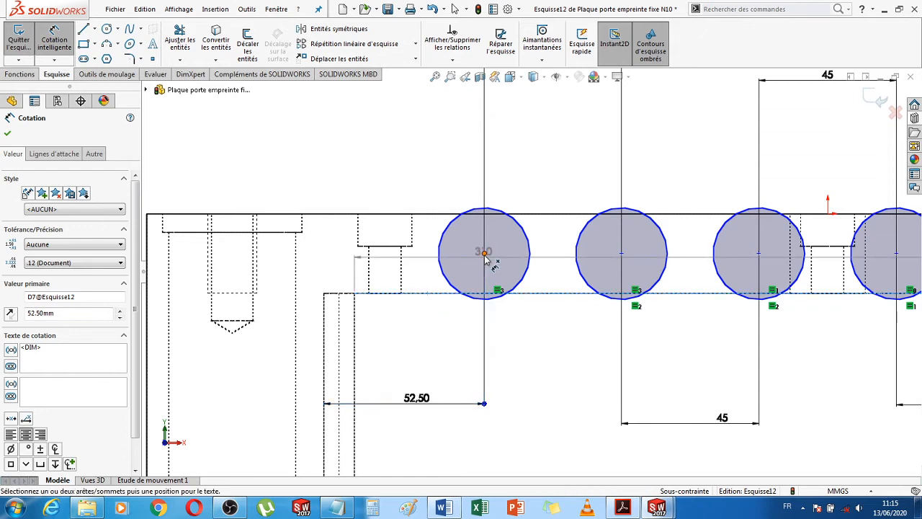
click(436, 264)
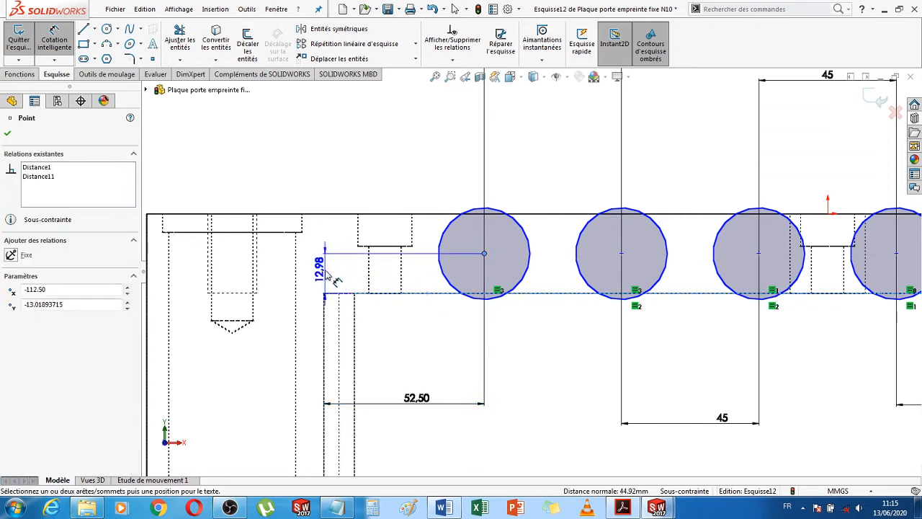
click(327, 275)
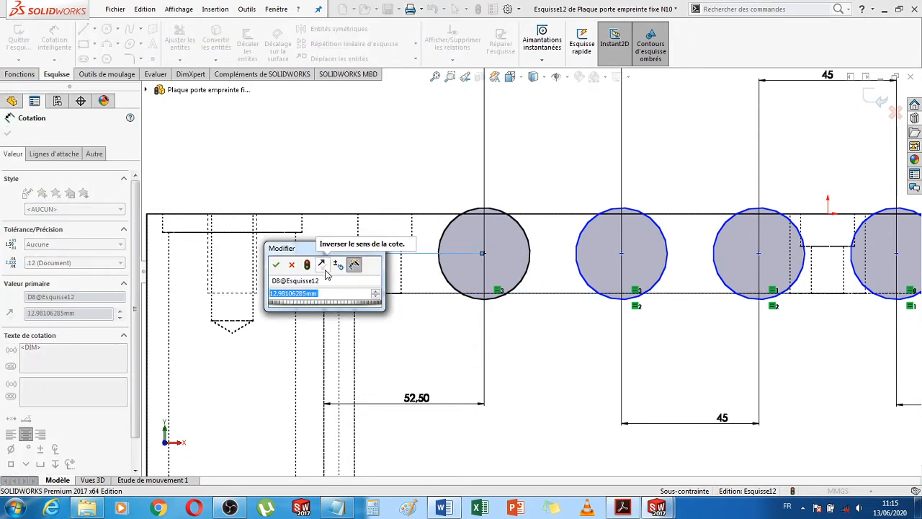
text(8)
key(Return)
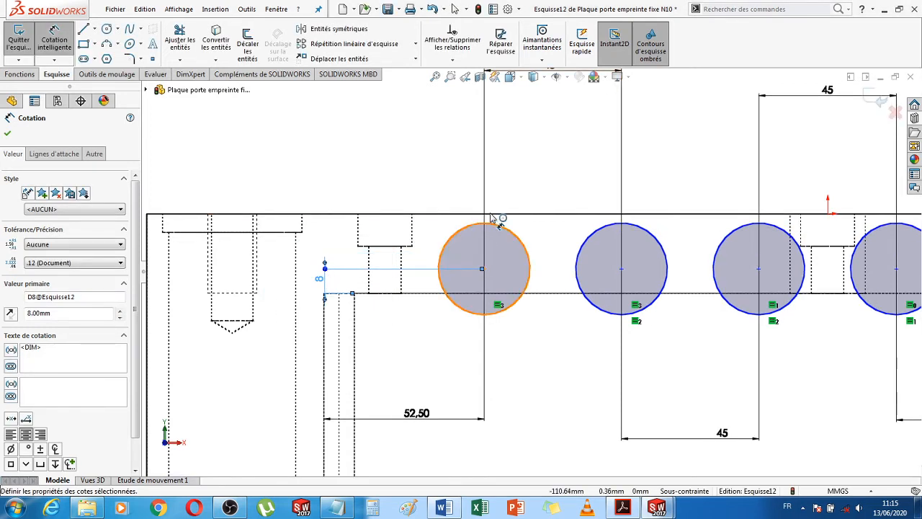
scroll(555, 238, up, 3)
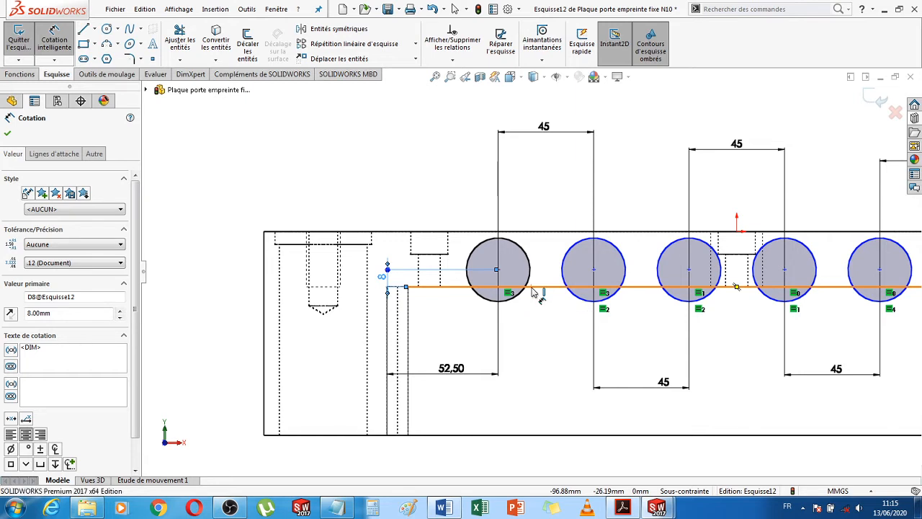
key(Escape)
key(Escape)
Align the centres of all six circles with a Horizontal relation and exit the sketch
scroll(568, 288, up, 4)
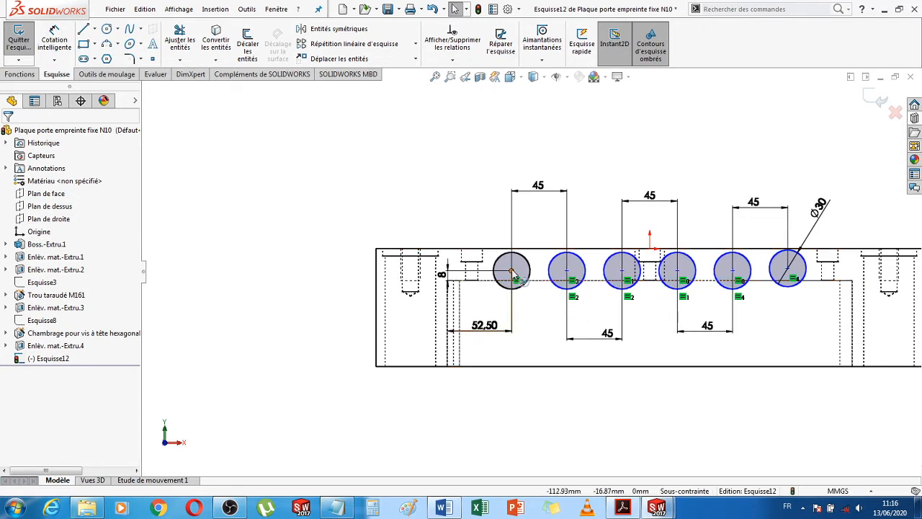
click(567, 271)
ctrl+click(567, 272)
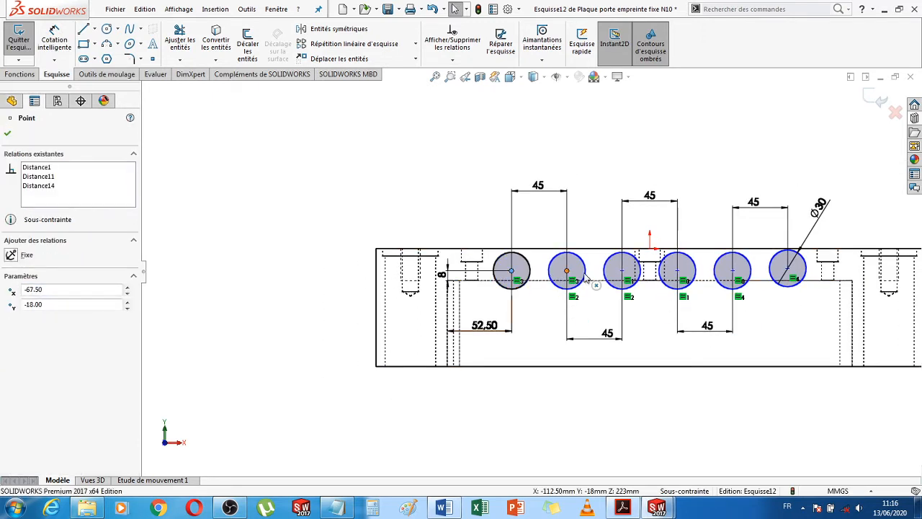
ctrl+click(624, 273)
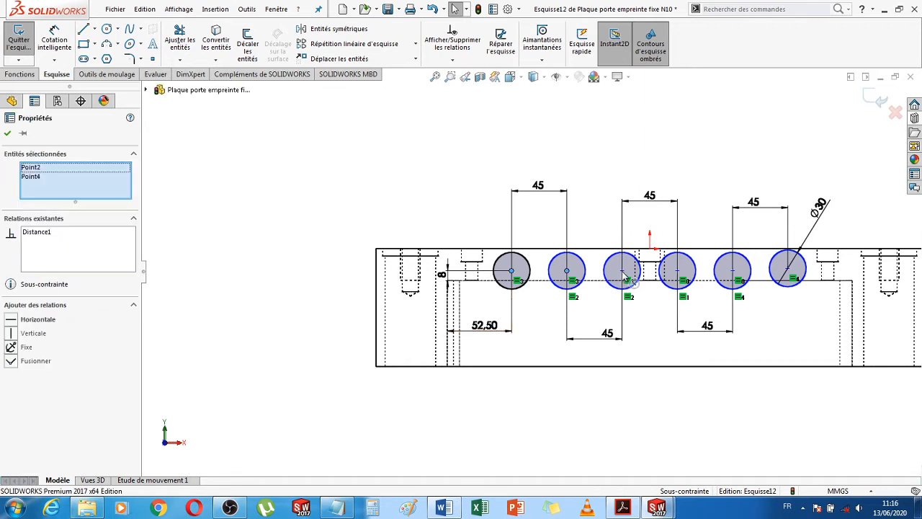
ctrl+click(677, 272)
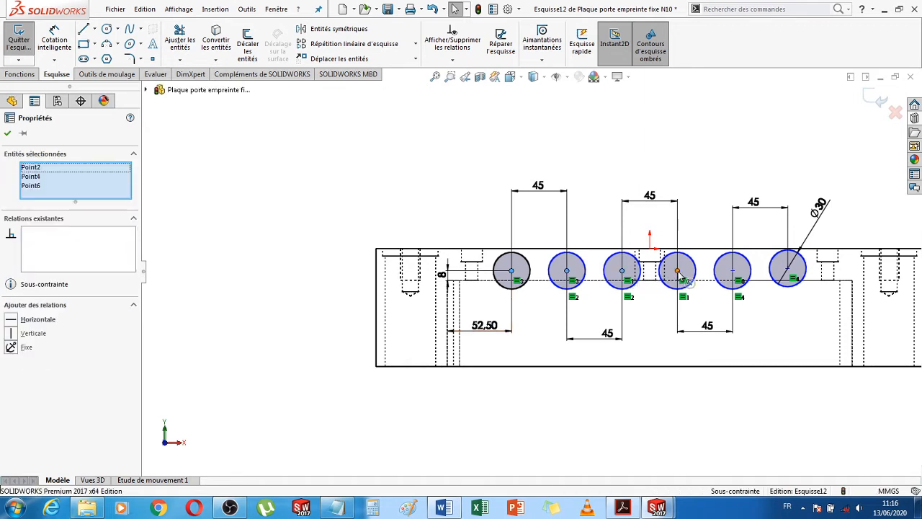
ctrl+click(735, 272)
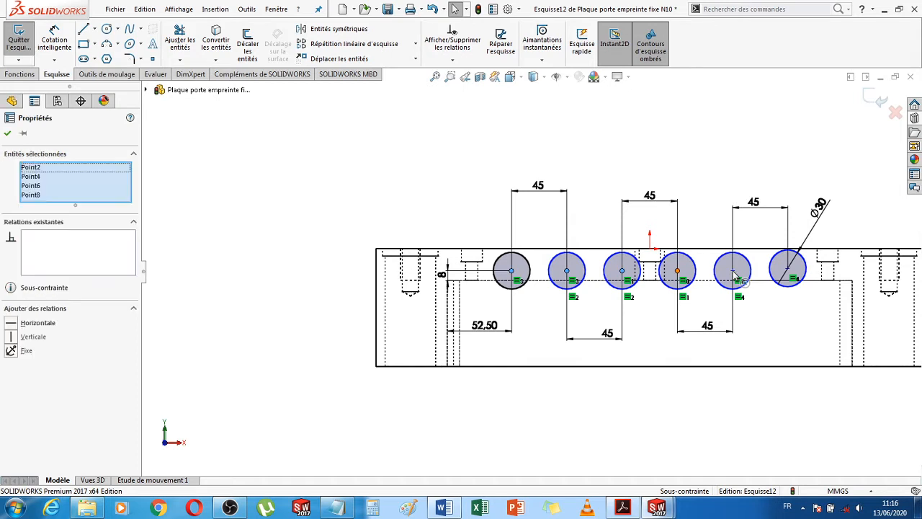
ctrl+click(788, 271)
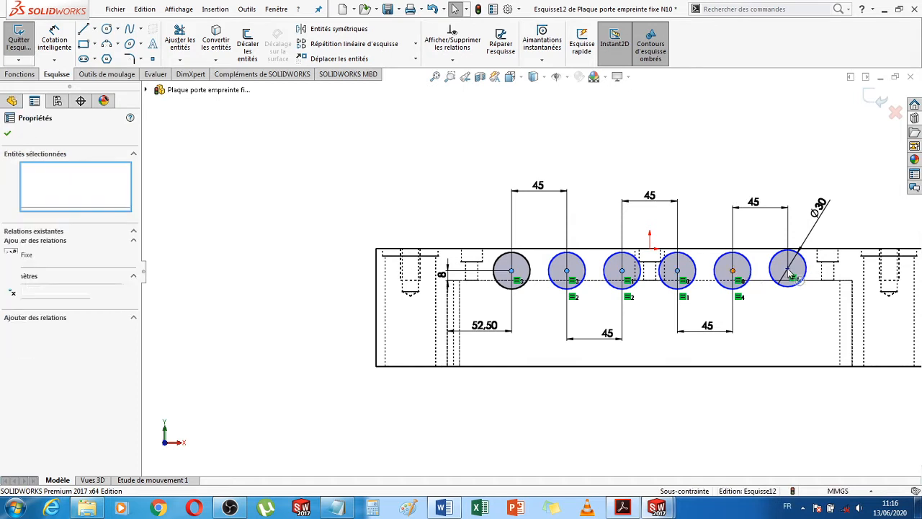
ctrl+click(790, 271)
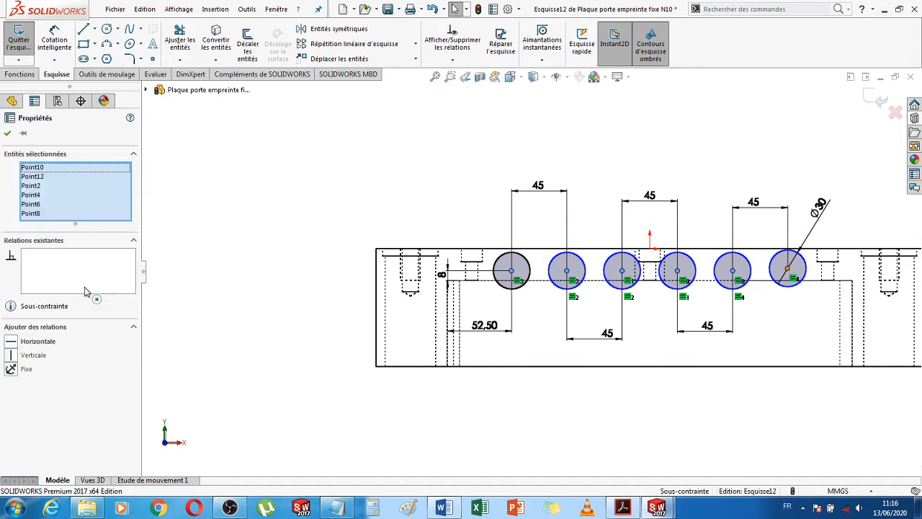
click(11, 342)
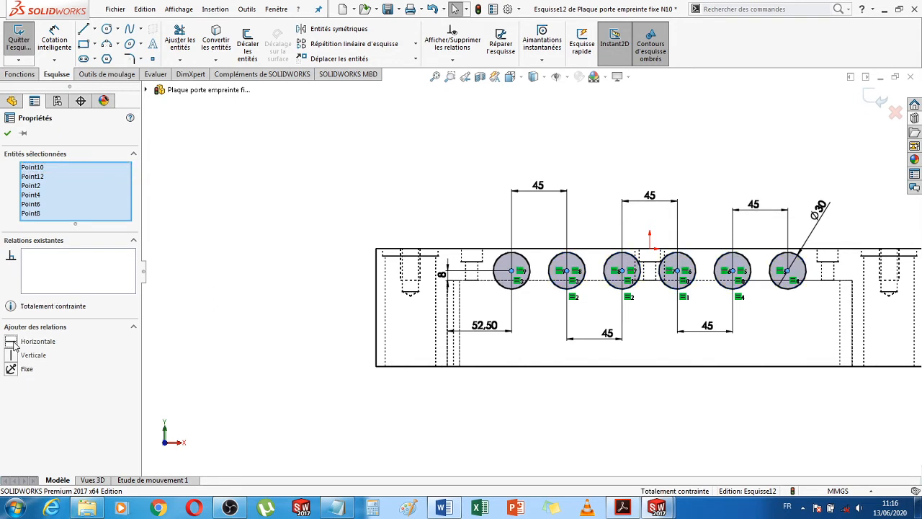
click(878, 103)
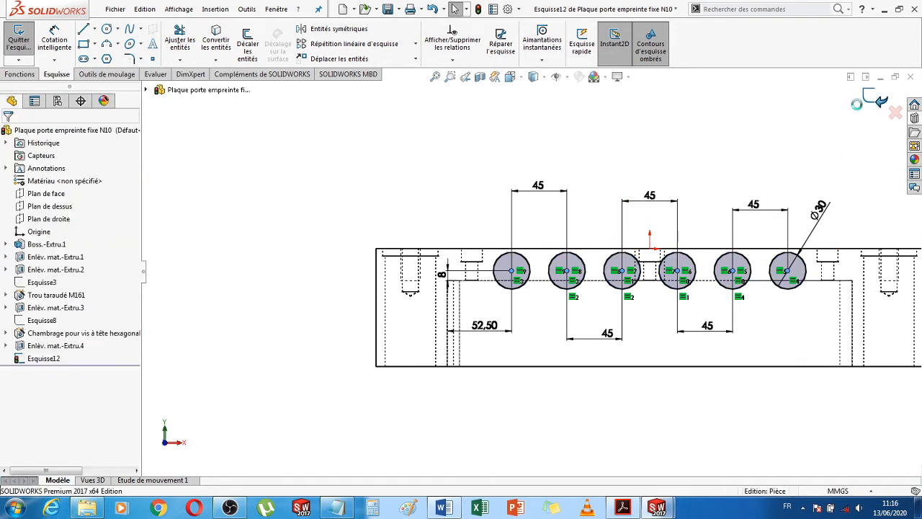
middle_drag(684, 154, 668, 199)
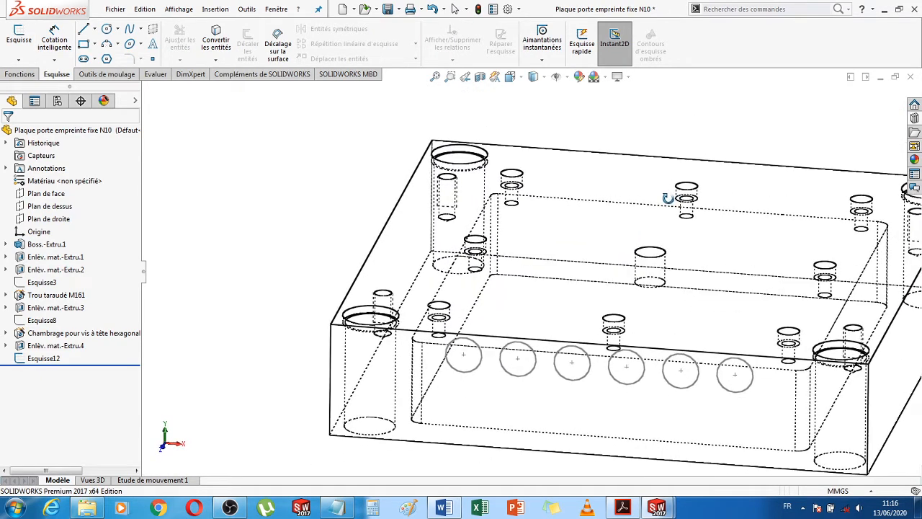
click(19, 75)
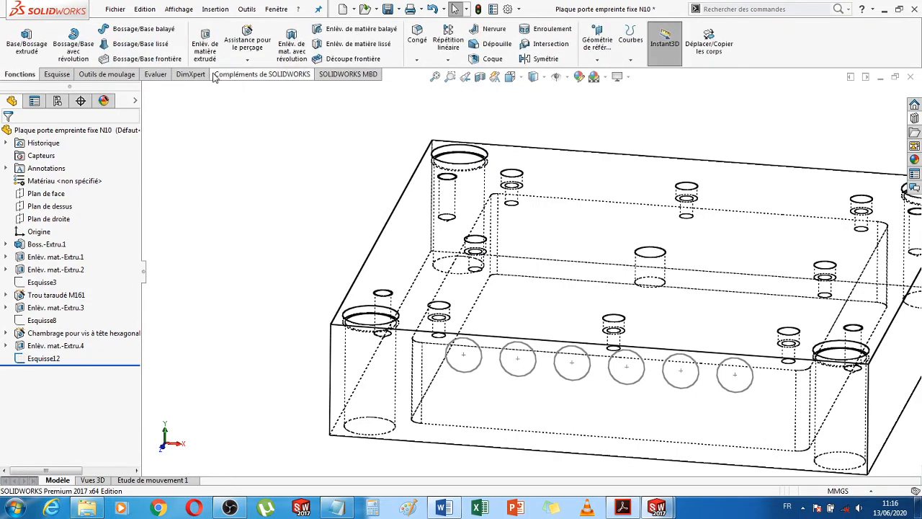
click(205, 52)
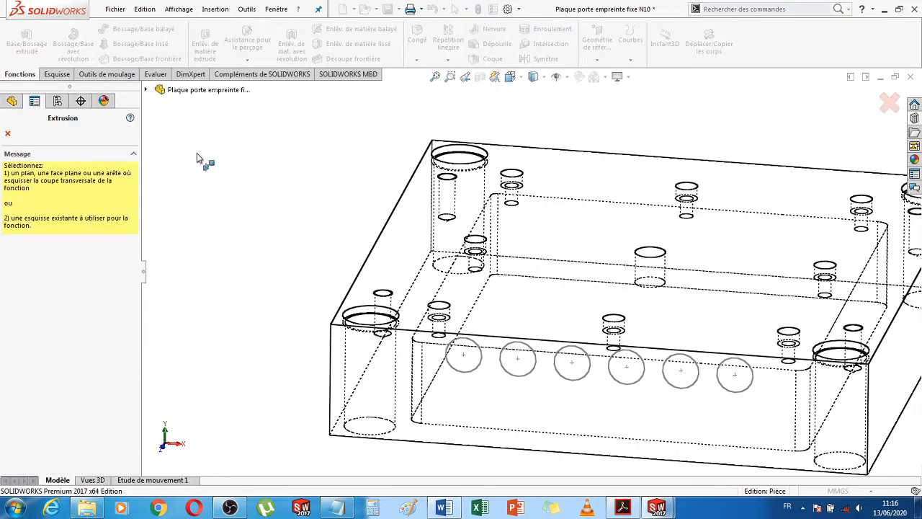
click(449, 363)
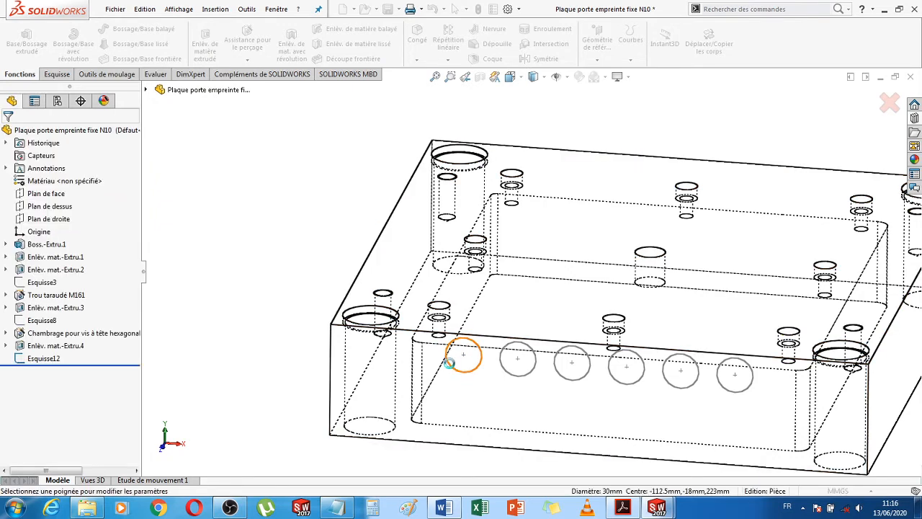
click(449, 364)
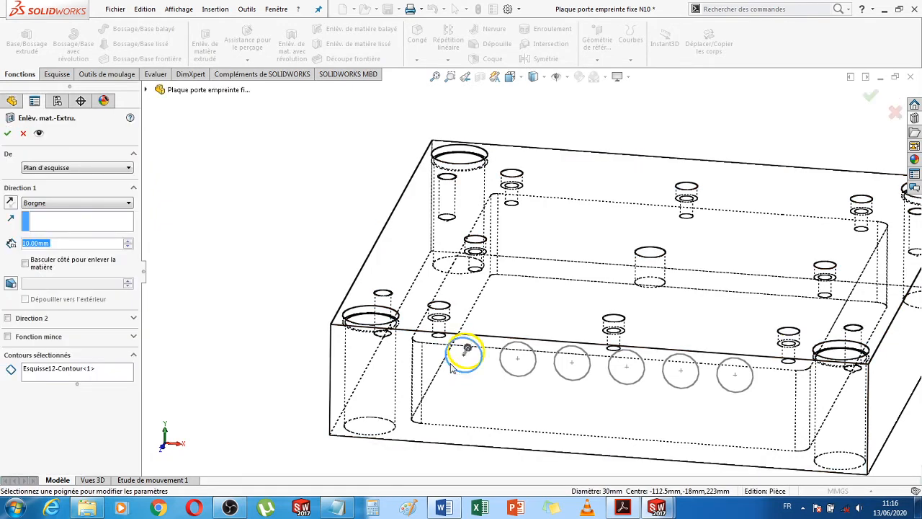
click(22, 134)
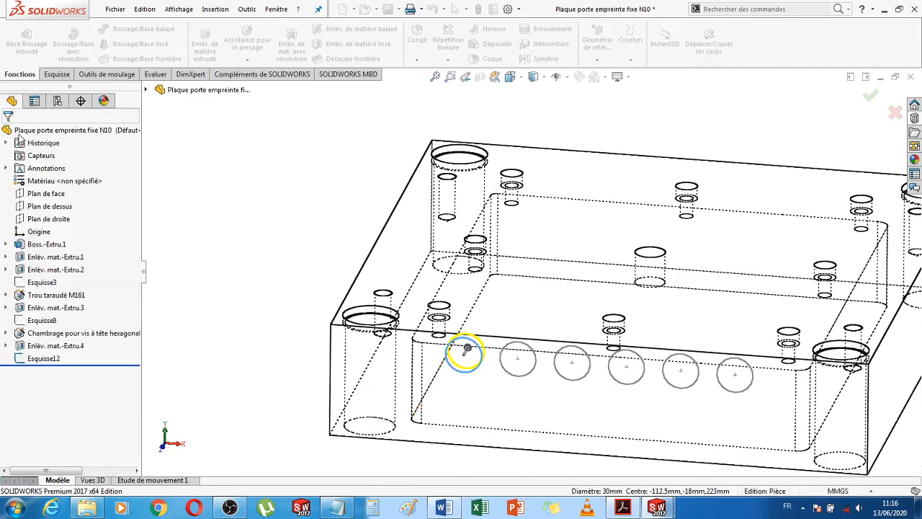
Cut-extrude the whole six-circle sketch as blind holes 22 mm deep, checking dimension B of FN 9-14A in the DME catalogue in Acrobat
click(45, 359)
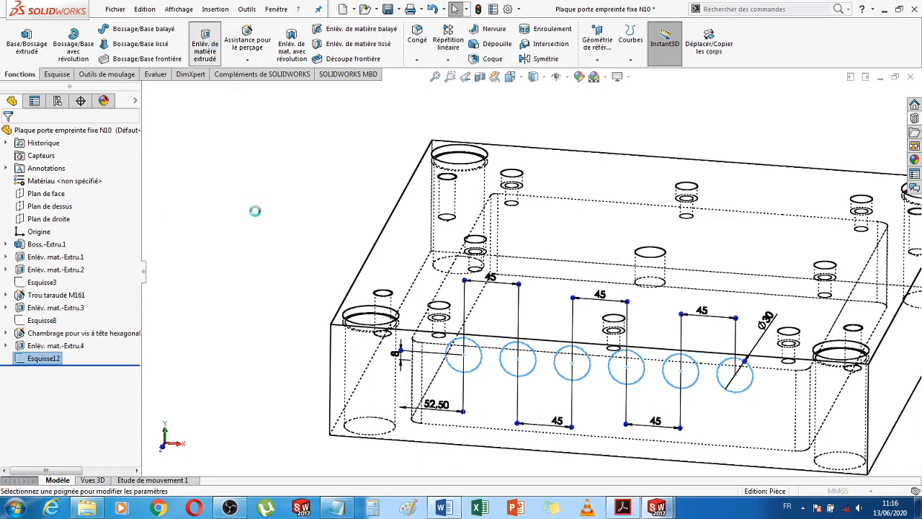
click(624, 508)
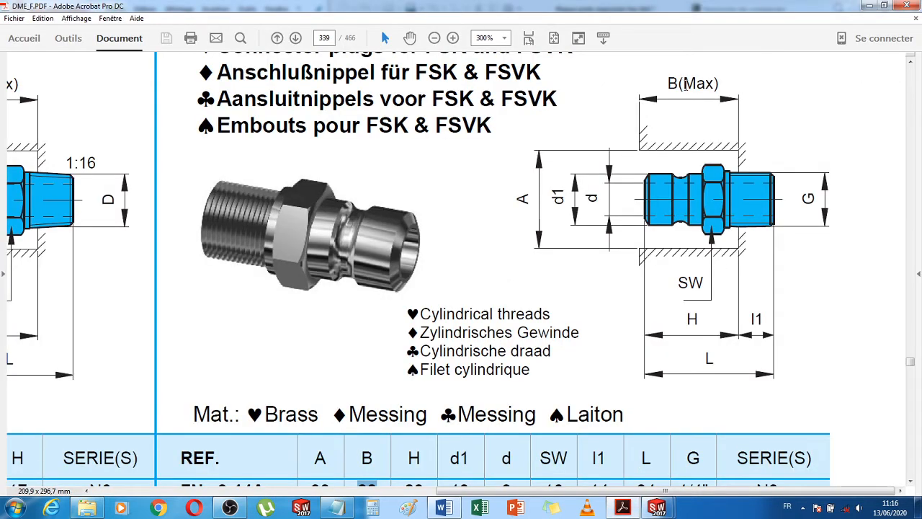
scroll(417, 423, down, 1)
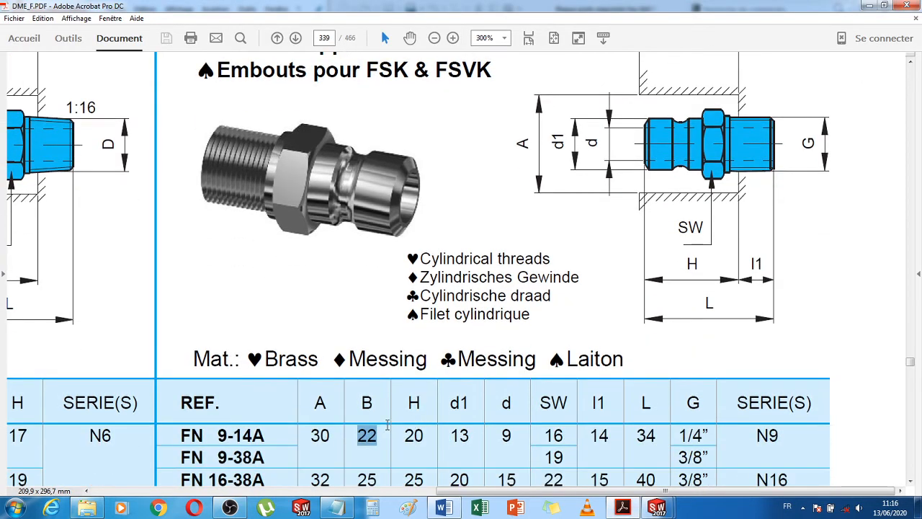
mouse_move(653, 510)
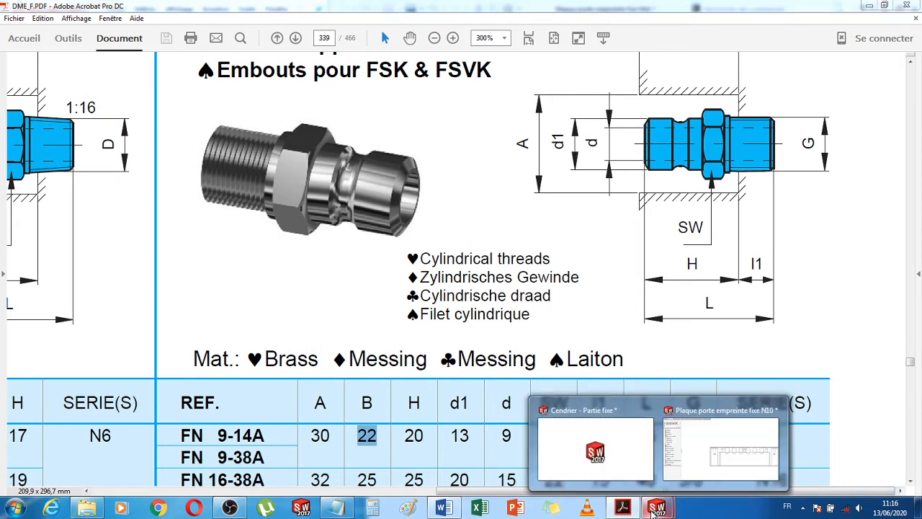
click(720, 448)
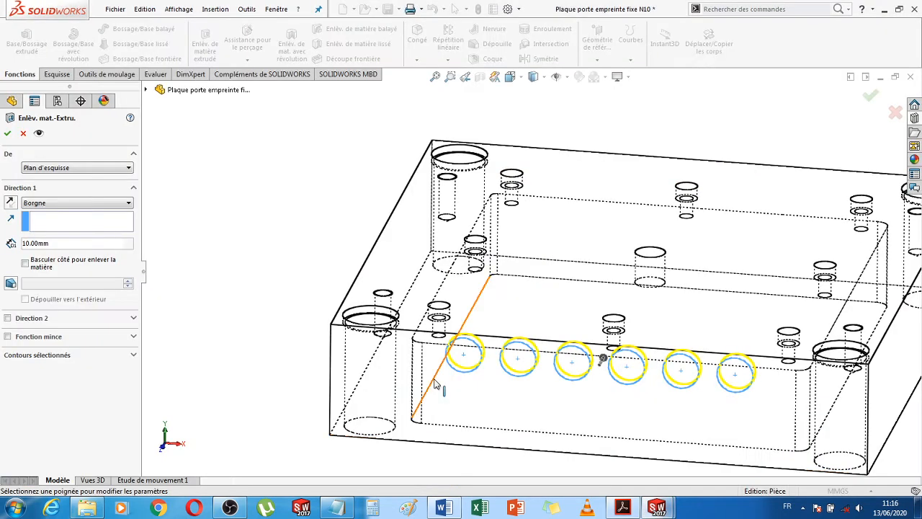
click(64, 245)
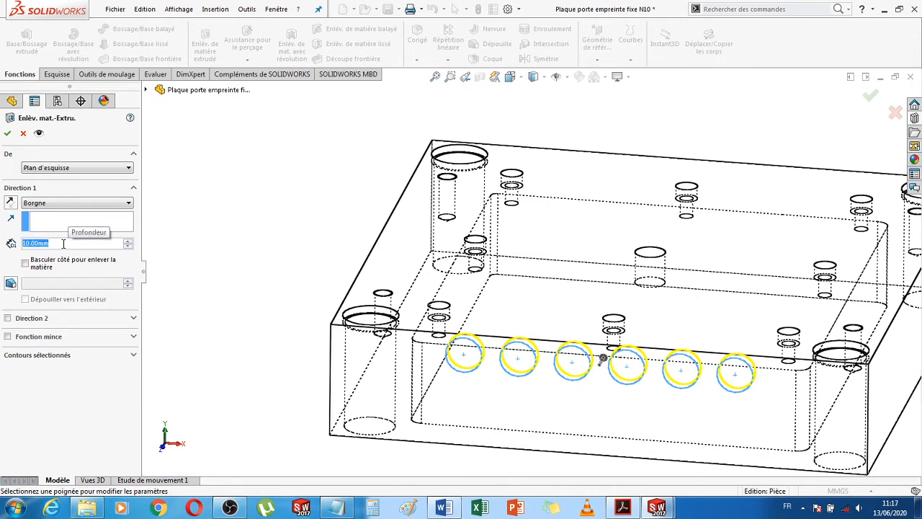
text(22)
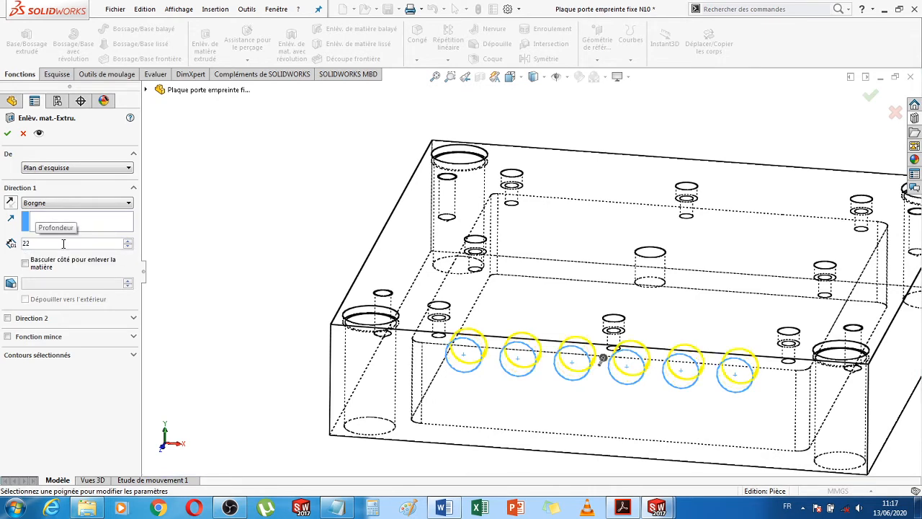
click(8, 134)
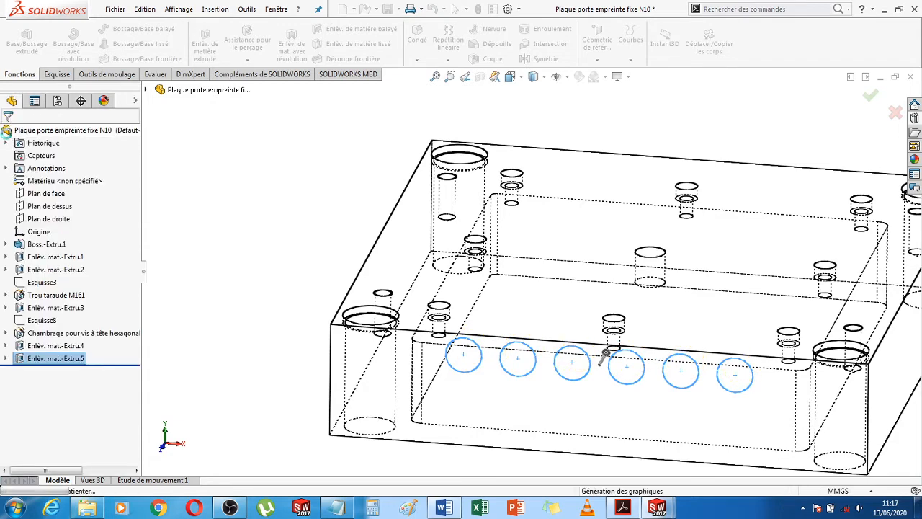
click(275, 277)
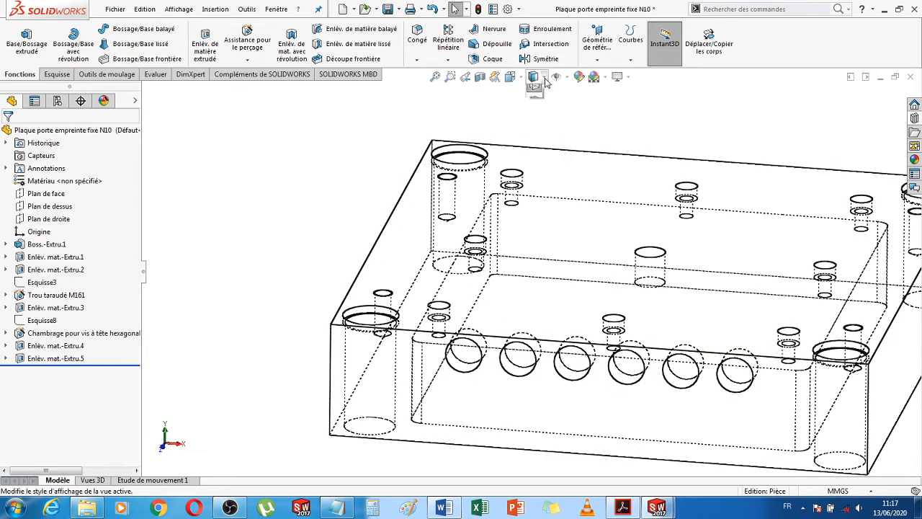
Display the plate shaded with edges and inspect the six side holes and the pocket from below and above
click(540, 95)
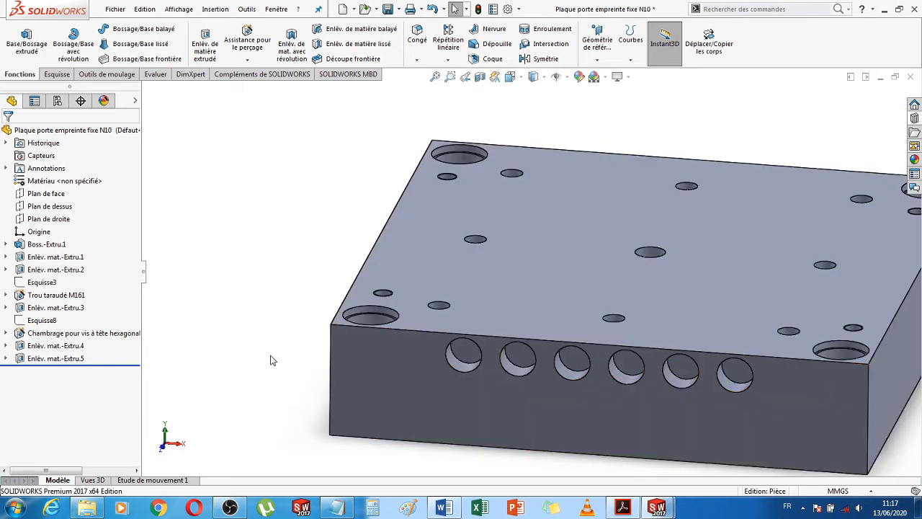
middle_drag(269, 360, 284, 259)
scroll(610, 355, up, 2)
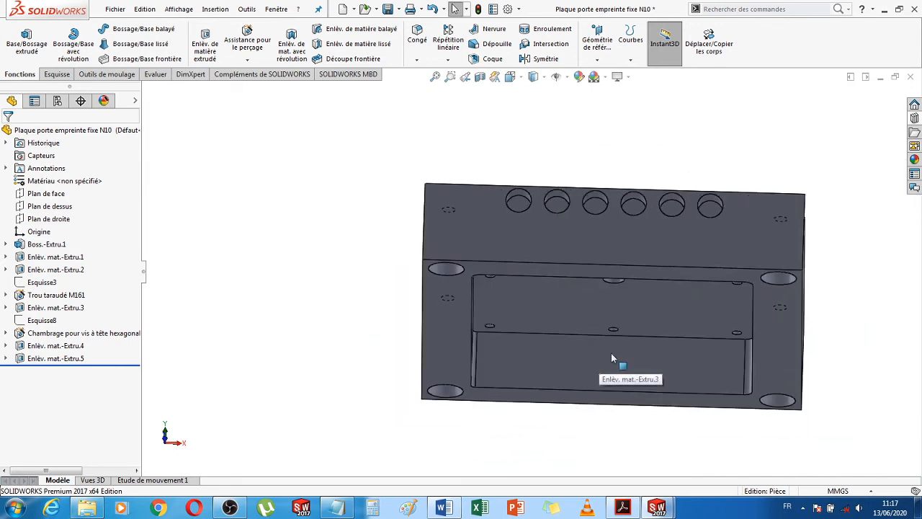
middle_drag(611, 353, 609, 196)
scroll(649, 298, up, 3)
middle_drag(789, 363, 742, 392)
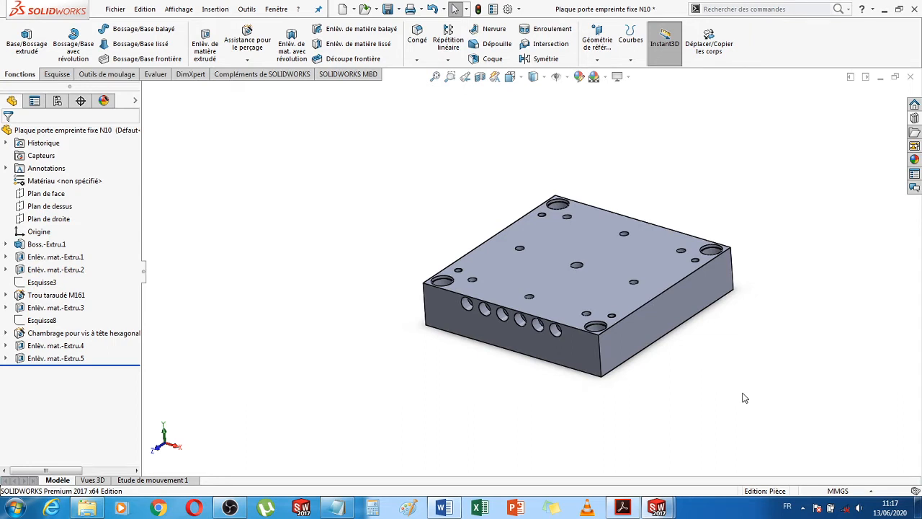
middle_drag(731, 385, 722, 431)
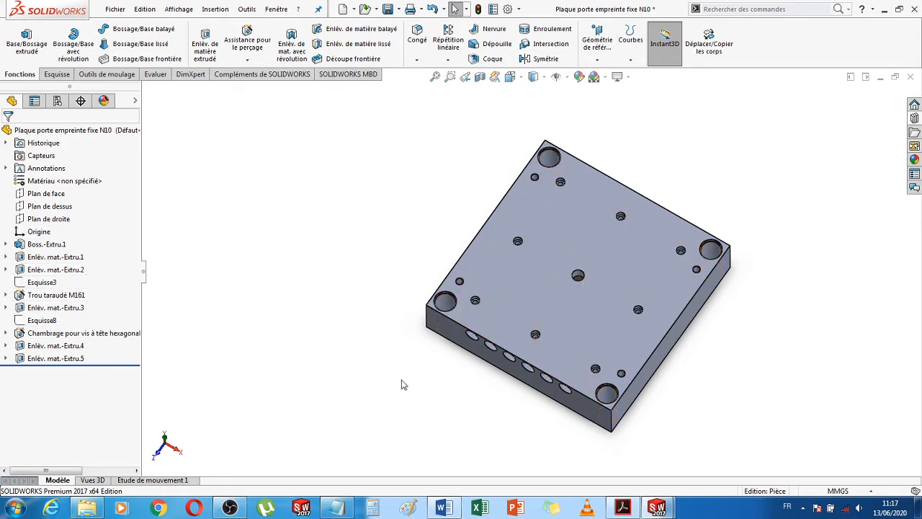
click(58, 359)
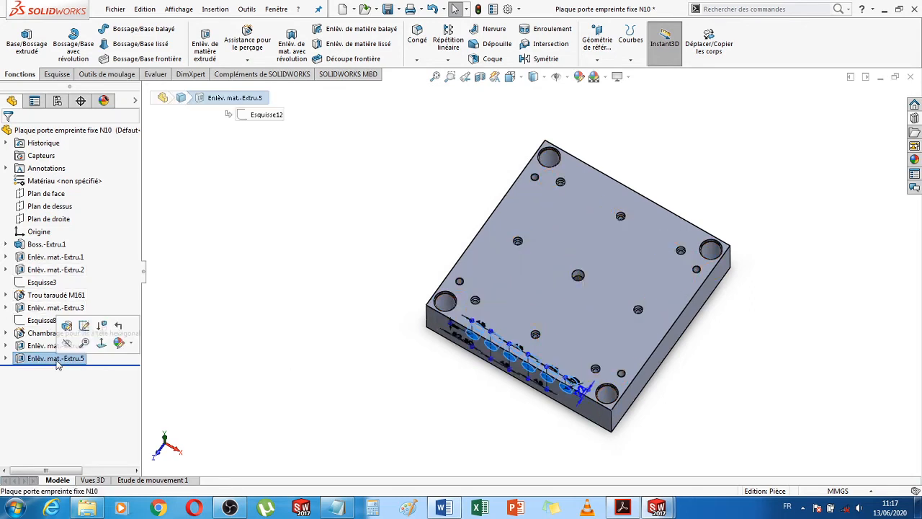
click(450, 61)
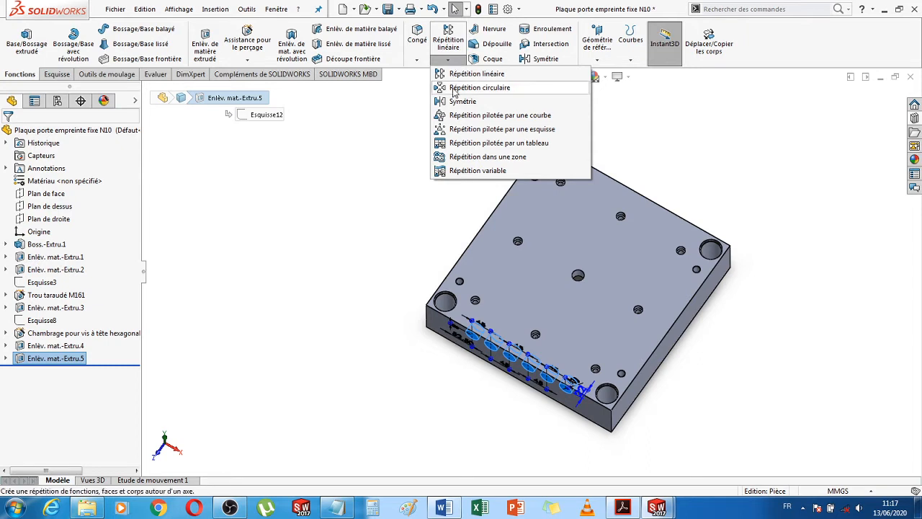
click(454, 89)
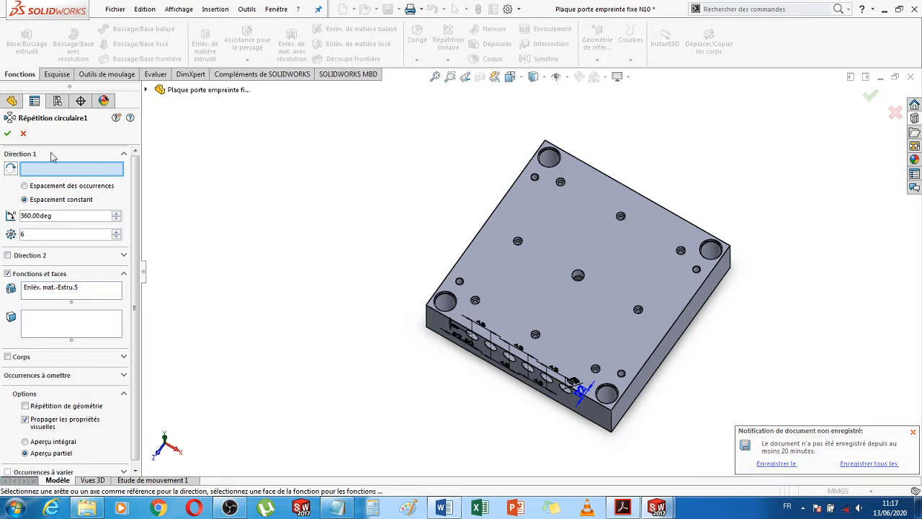
click(24, 134)
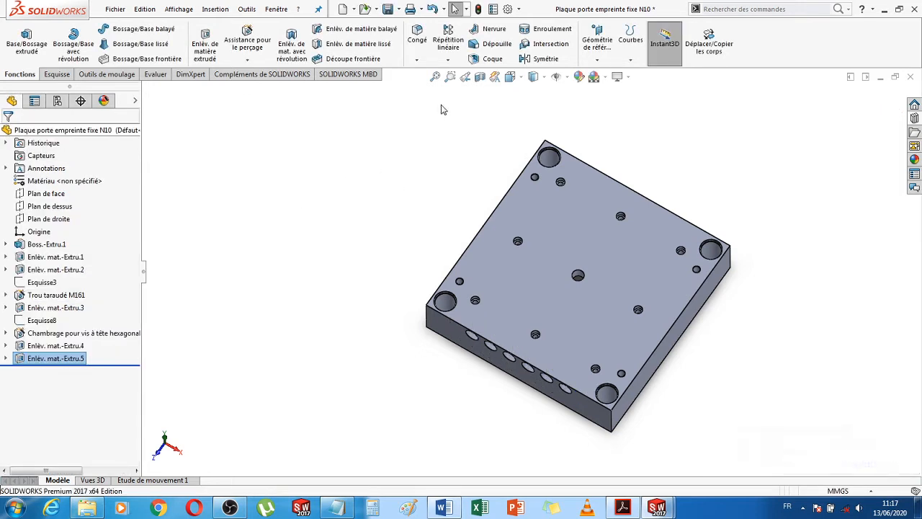
Mirror the six-hole side cut Enlèv. mat.-Extru.5 about the front plane (Plan de face) onto the opposite side of the plate
click(451, 65)
click(447, 105)
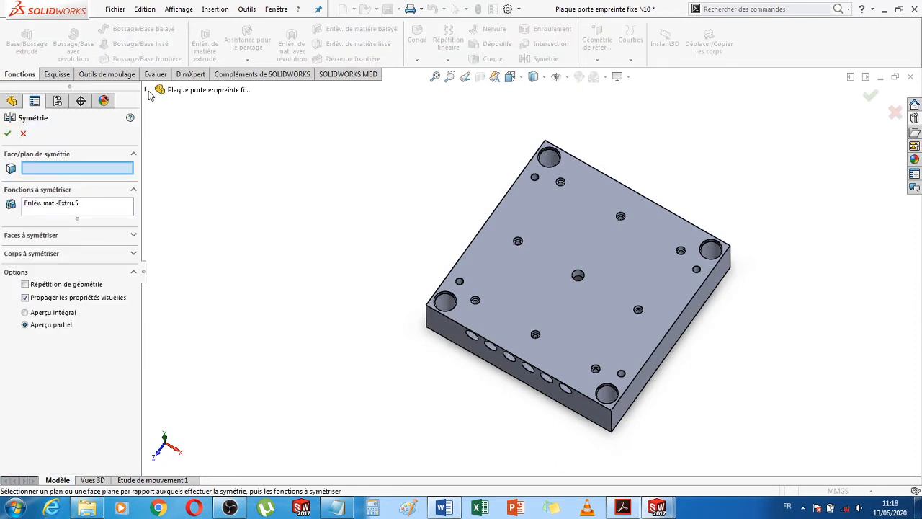
click(147, 92)
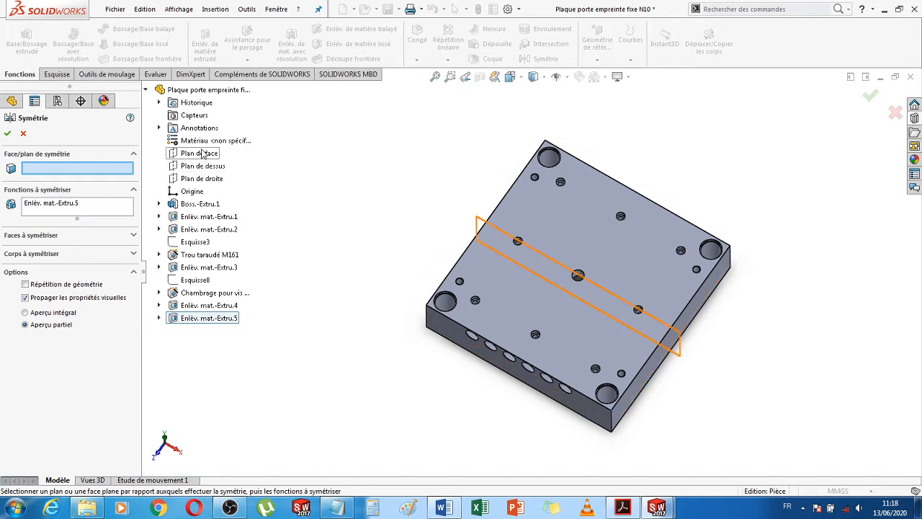
click(203, 154)
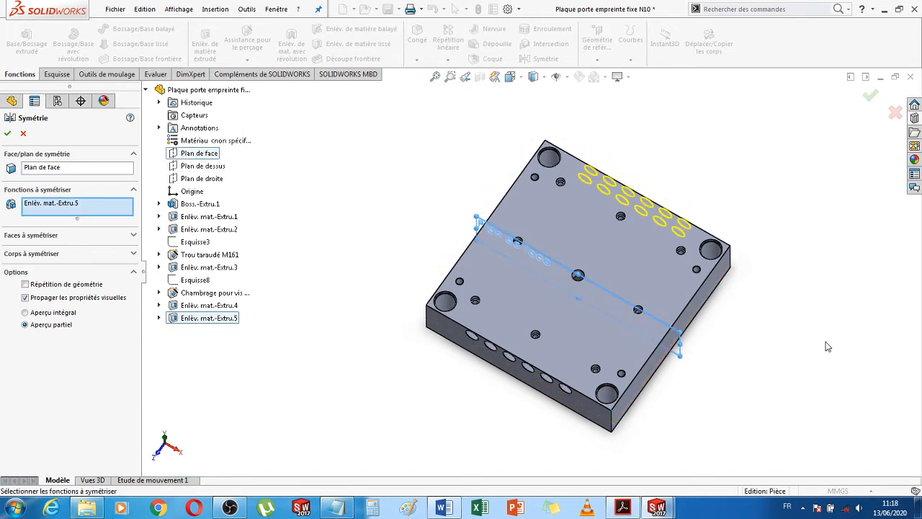
middle_drag(827, 345, 798, 346)
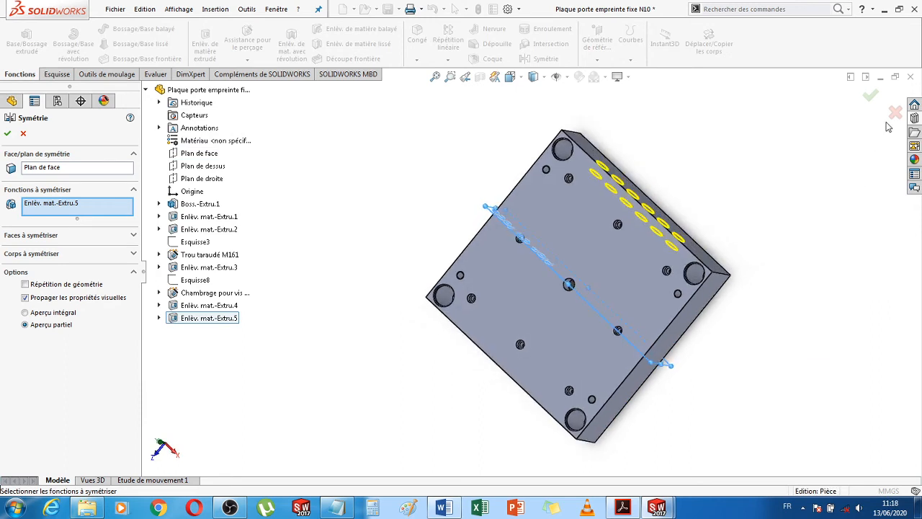
click(871, 98)
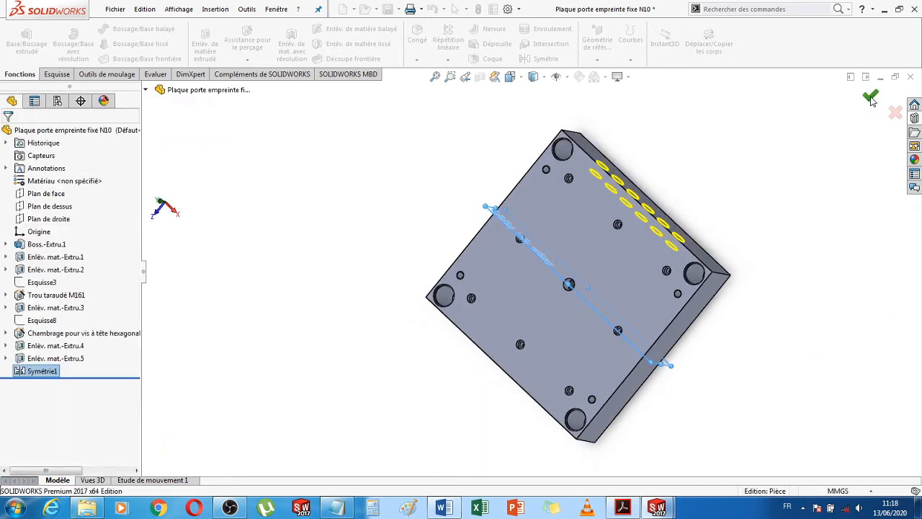
Inspect the mirrored row of side holes, the original row and the pocket side of the plate from several angles
middle_drag(737, 276, 576, 281)
scroll(577, 281, down, 4)
middle_drag(780, 293, 802, 243)
scroll(730, 298, up, 6)
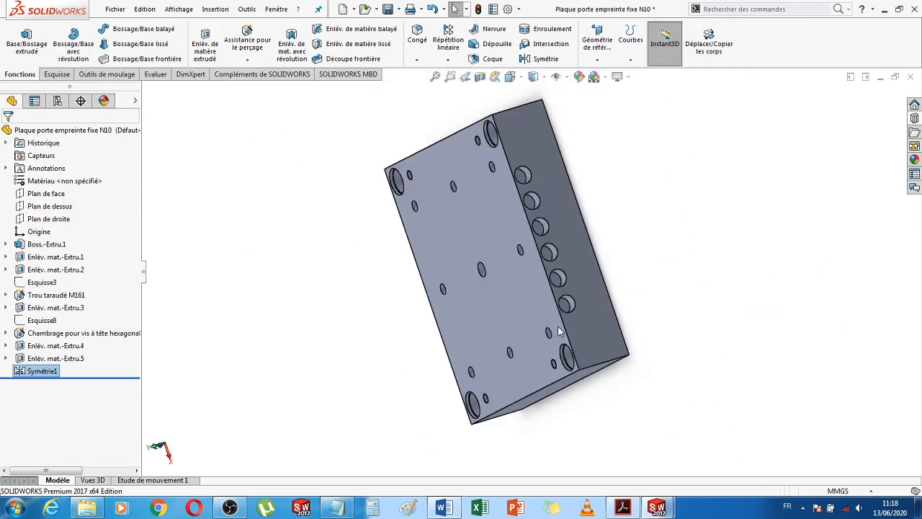
middle_drag(421, 332, 531, 295)
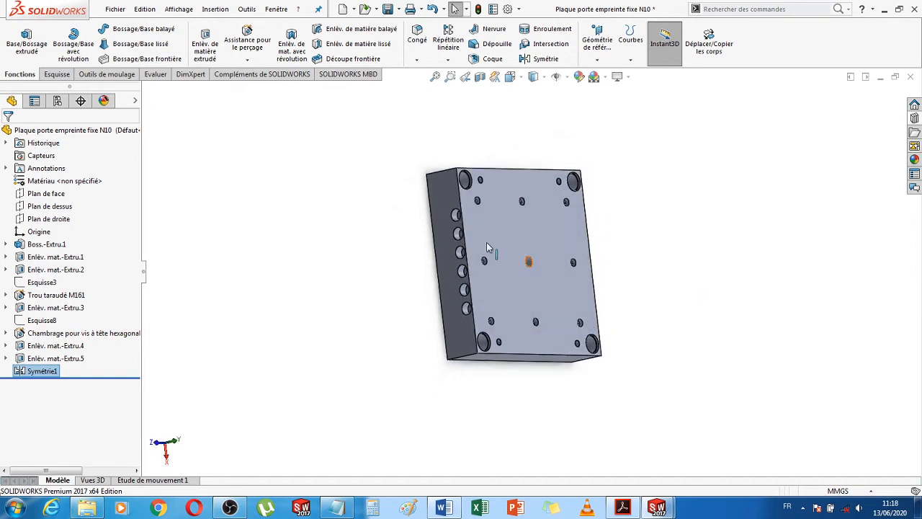
scroll(465, 226, down, 5)
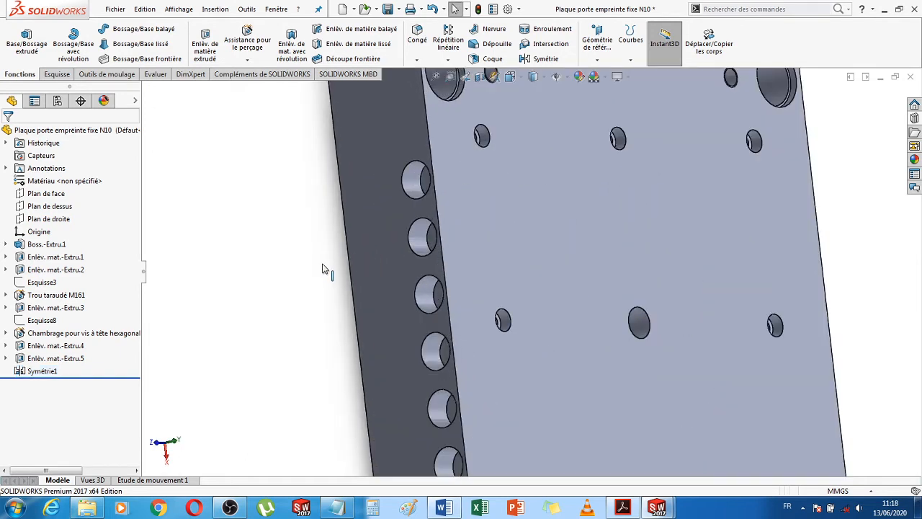
scroll(322, 268, up, 5)
middle_drag(333, 269, 360, 277)
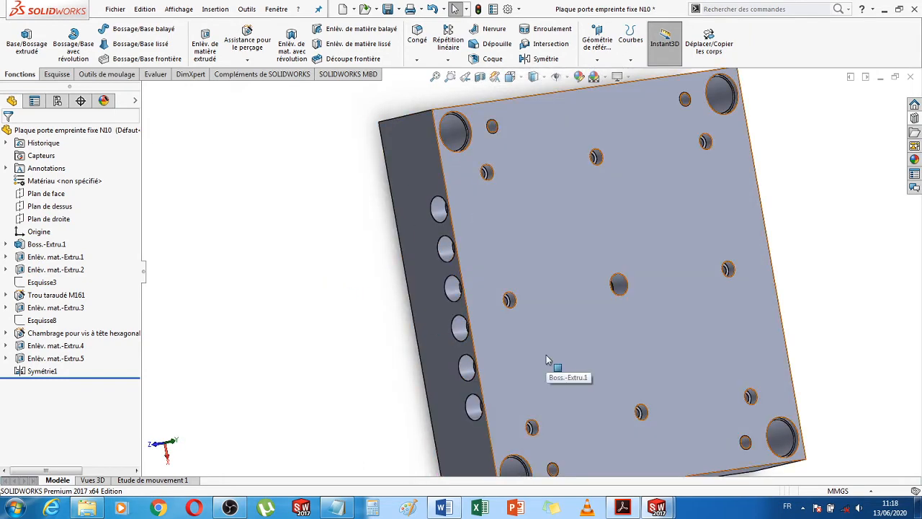
scroll(547, 359, up, 2)
middle_drag(390, 338, 654, 247)
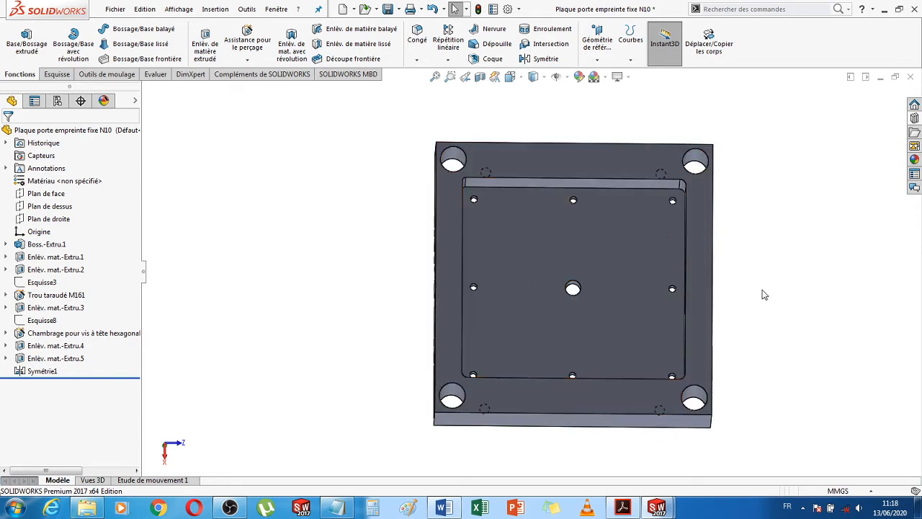
Look up thread length l1 of FN 9-14A in the DME catalogue in Acrobat, and return to the N10 plate in SOLIDWORKS
click(624, 508)
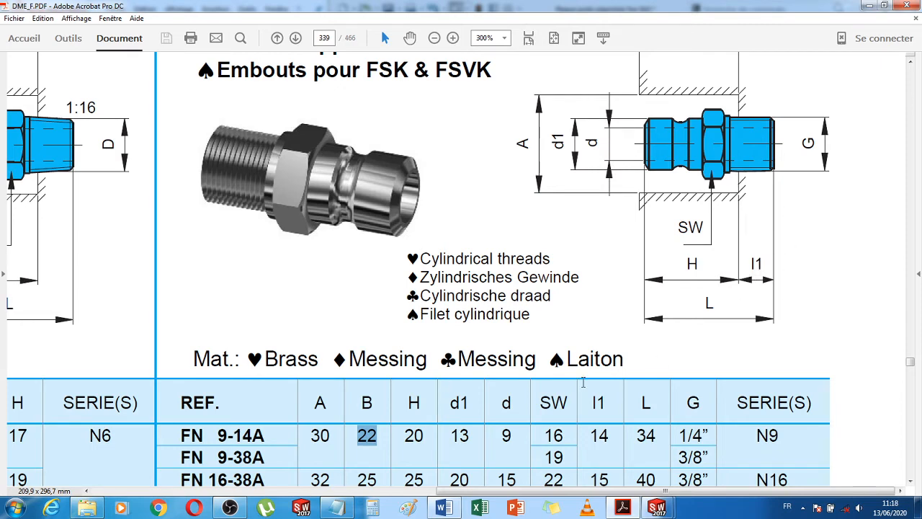
double_click(598, 435)
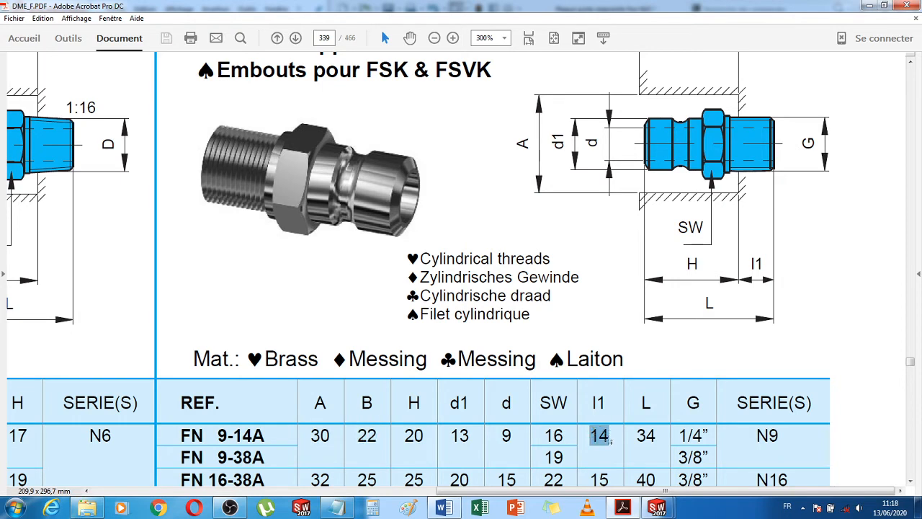
click(659, 508)
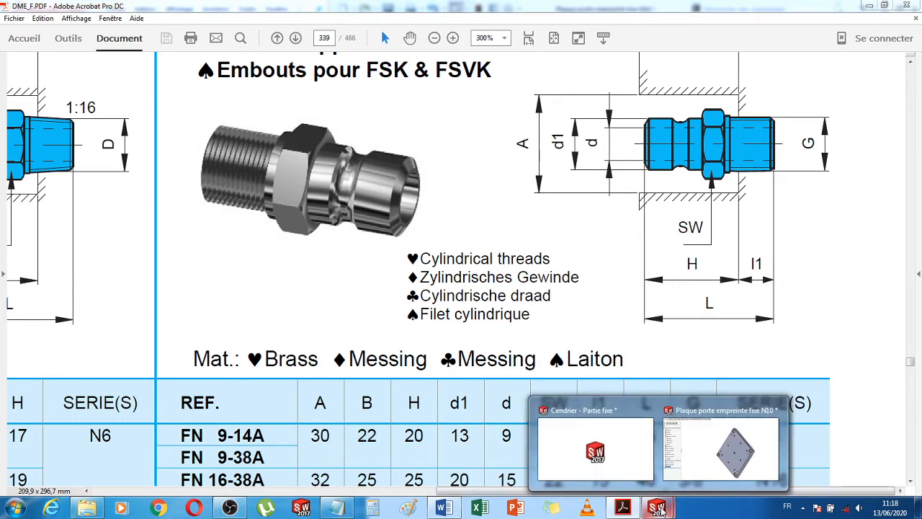
click(677, 452)
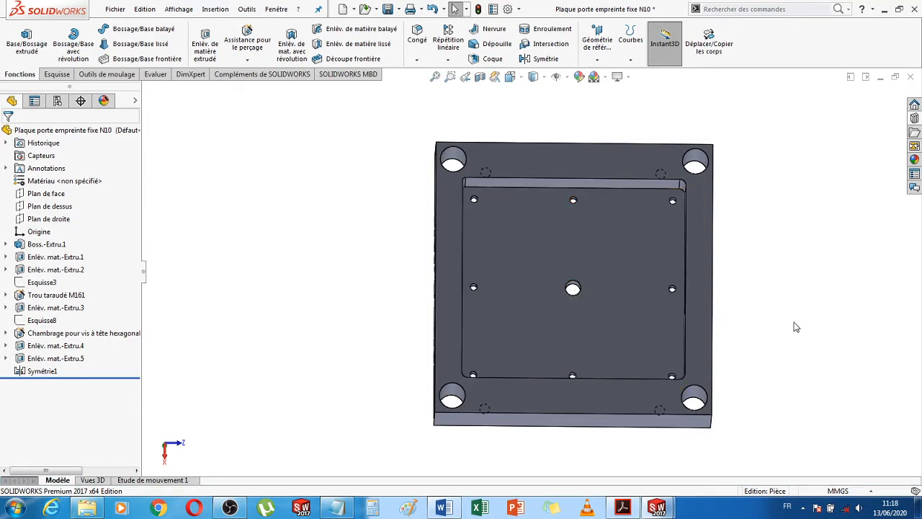
View the plate's six-hole side face head-on and start a new hole with the Hole Wizard
middle_drag(750, 316, 659, 301)
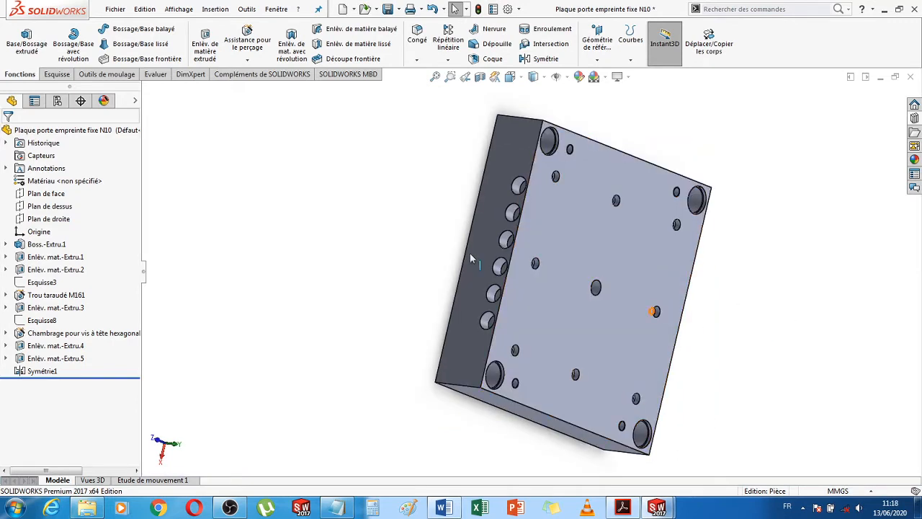
click(52, 348)
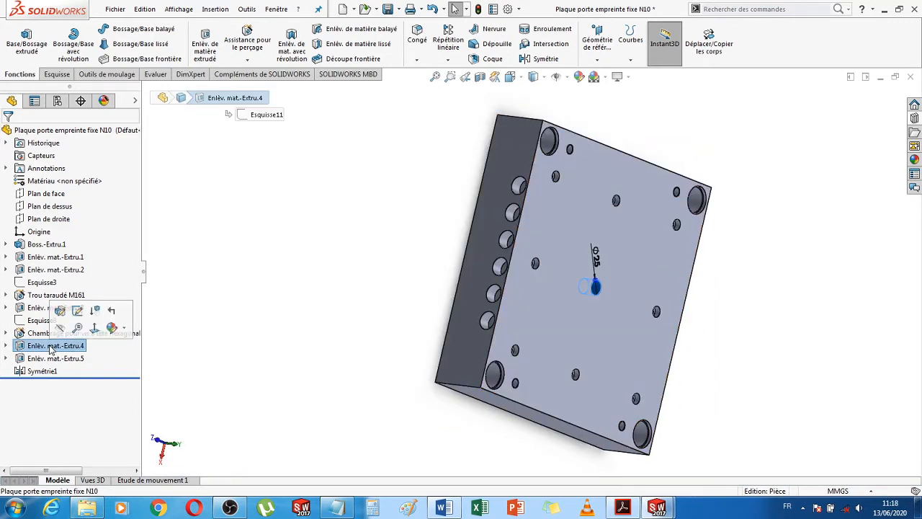
click(56, 358)
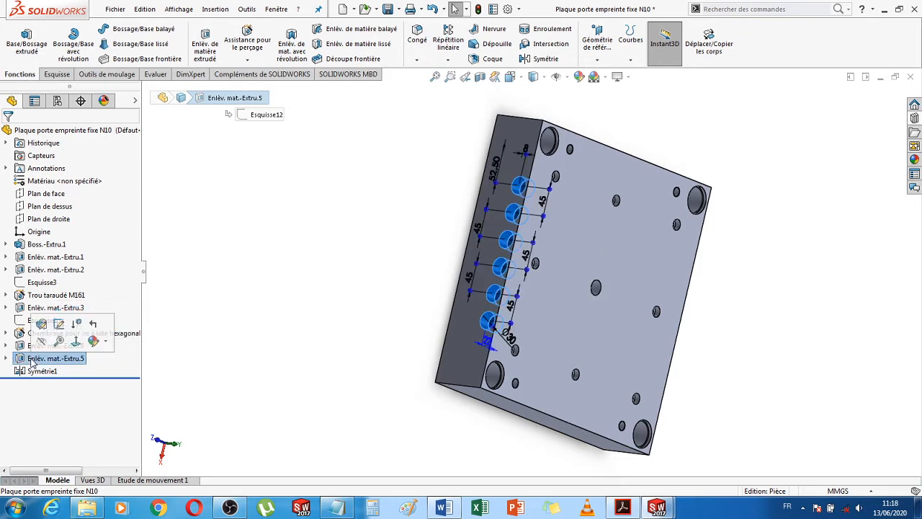
click(522, 77)
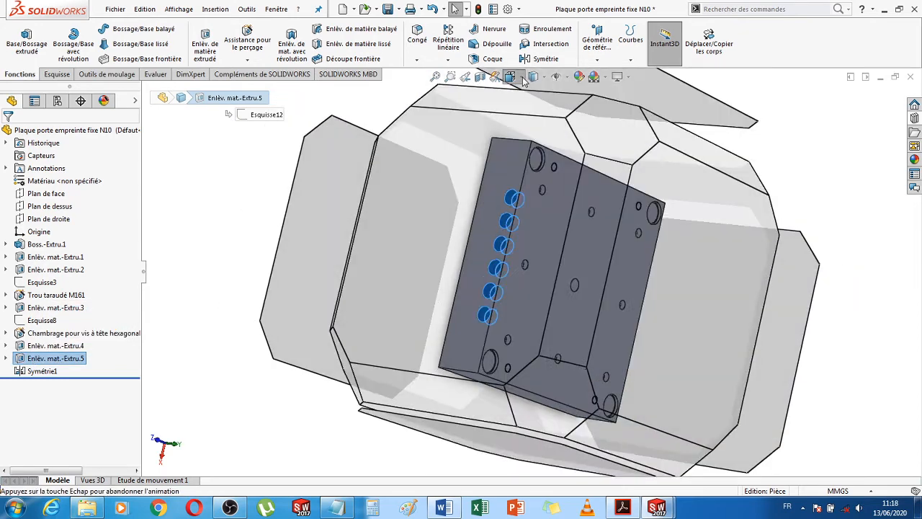
click(522, 77)
click(576, 139)
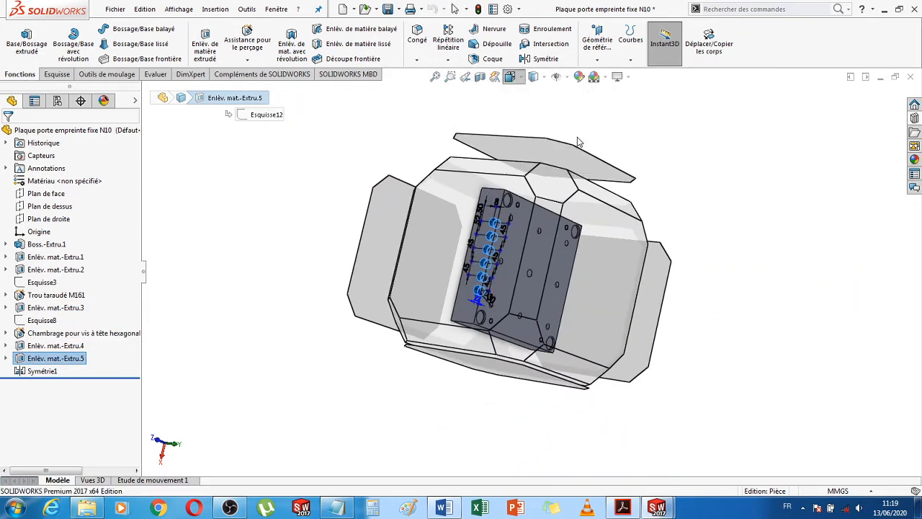
click(487, 387)
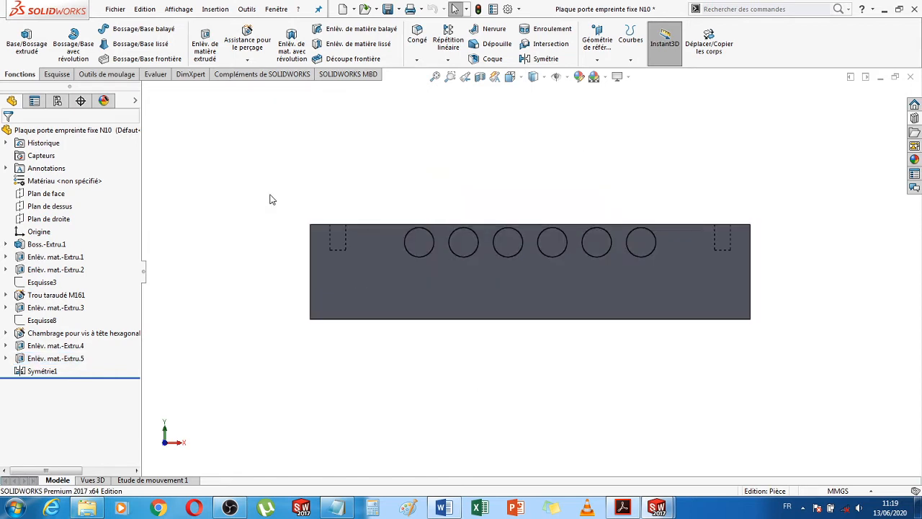
click(247, 59)
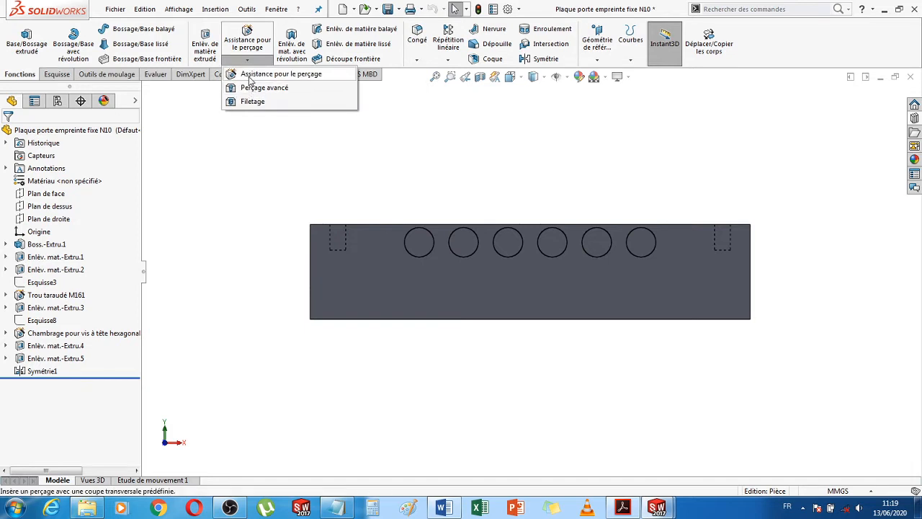
click(251, 88)
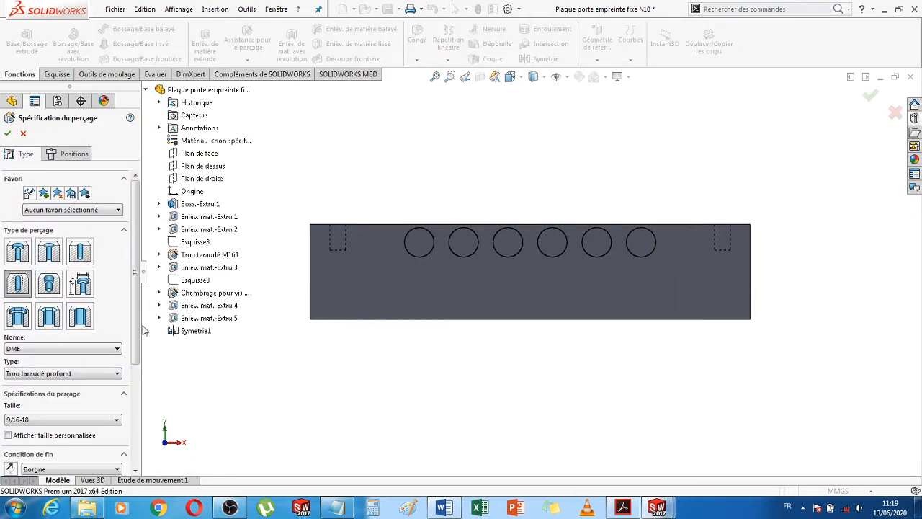
Set the blind drilling depth of the DME 9/16-18 deep tapped hole to 20 mm, rechecking l1 of FN 9-14A in the catalogue
drag(137, 321, 137, 413)
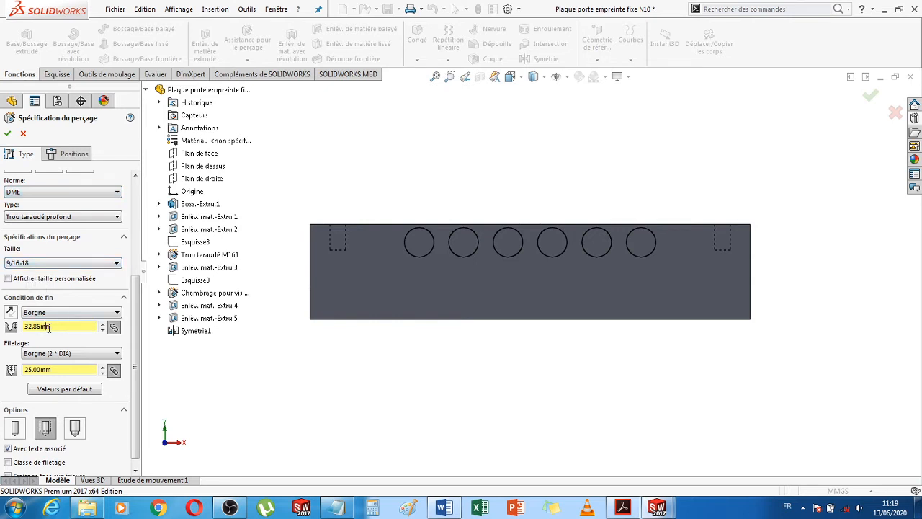
drag(58, 327, 5, 322)
click(623, 508)
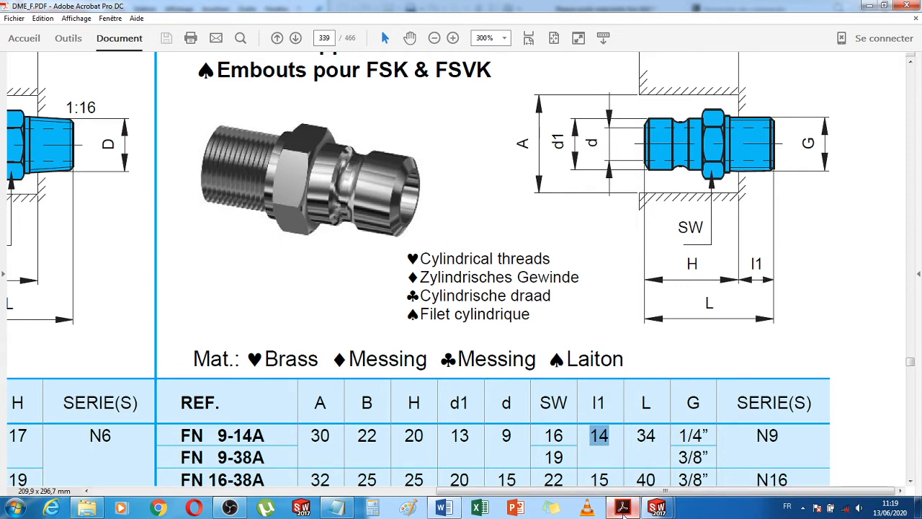
mouse_move(624, 509)
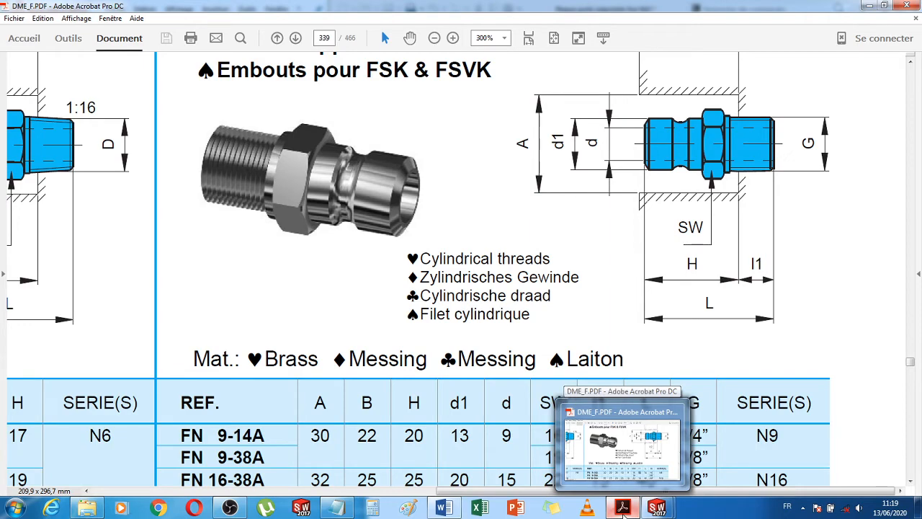
click(624, 508)
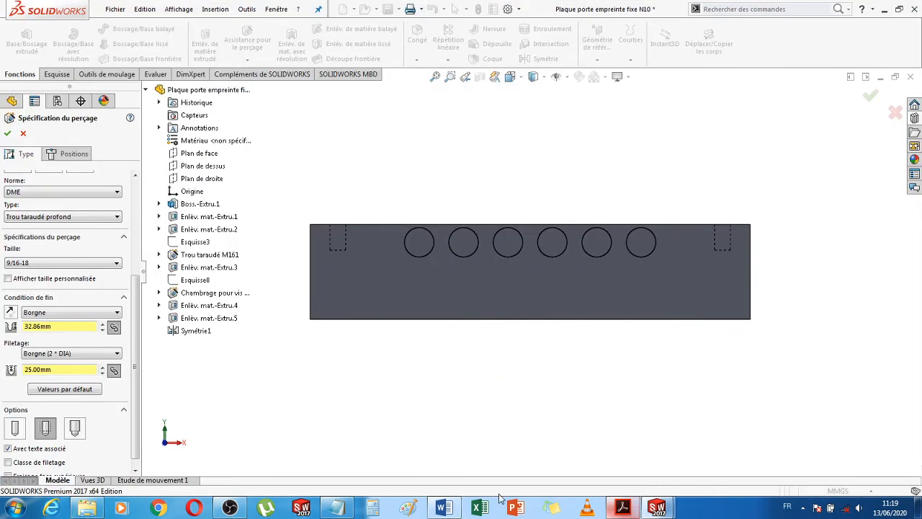
click(59, 326)
double_click(58, 326)
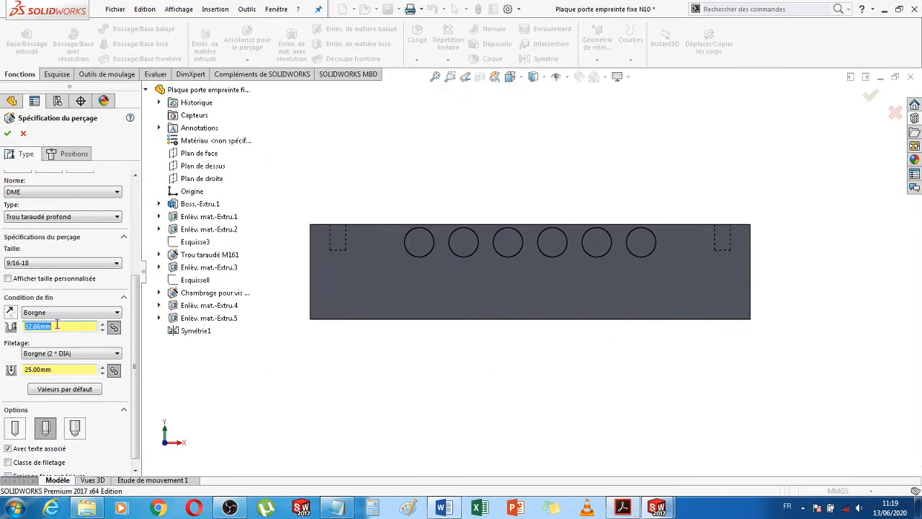
text(20)
Set the thread depth of the deep tapped hole to 16 mm
click(71, 369)
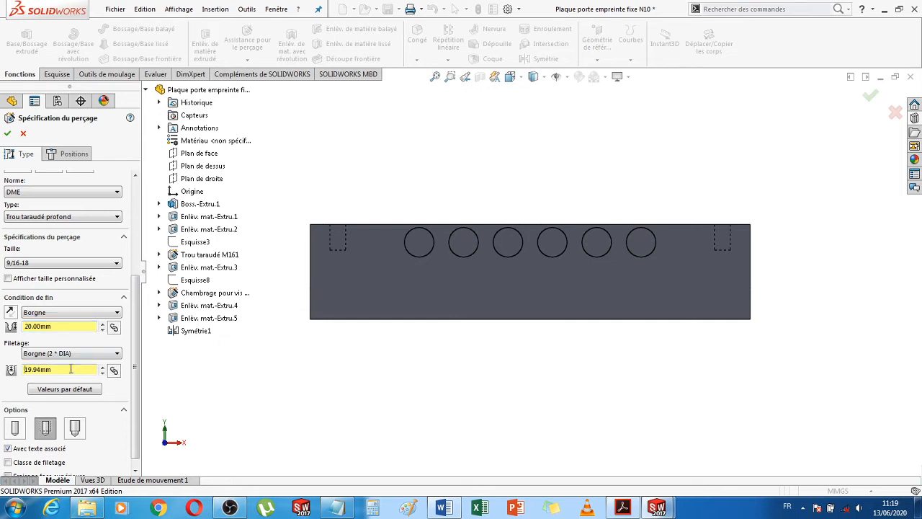
drag(39, 368, 21, 369)
text(16)
click(55, 326)
scroll(135, 344, up, 5)
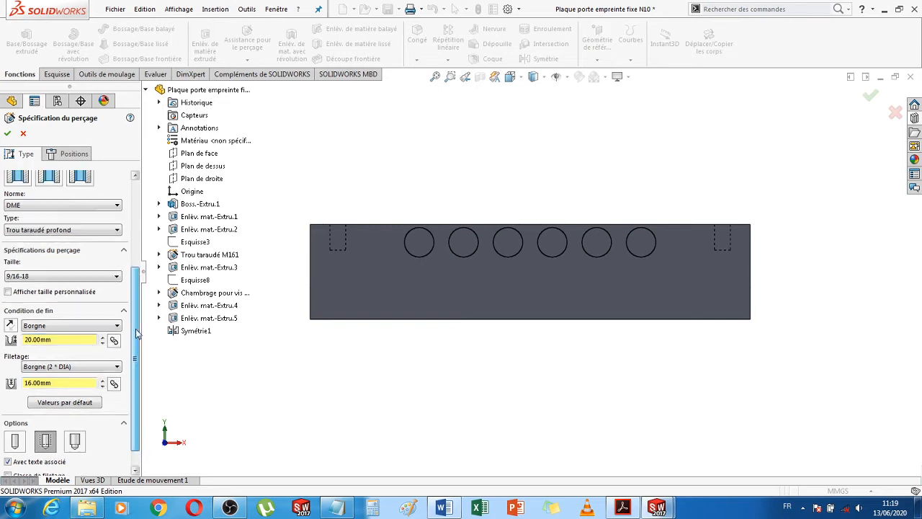
click(72, 153)
middle_drag(603, 387, 574, 412)
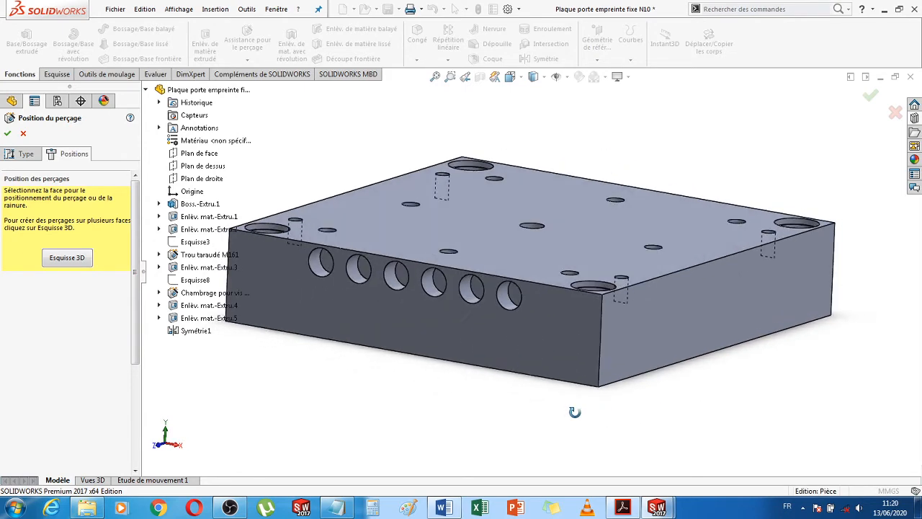
scroll(360, 278, down, 5)
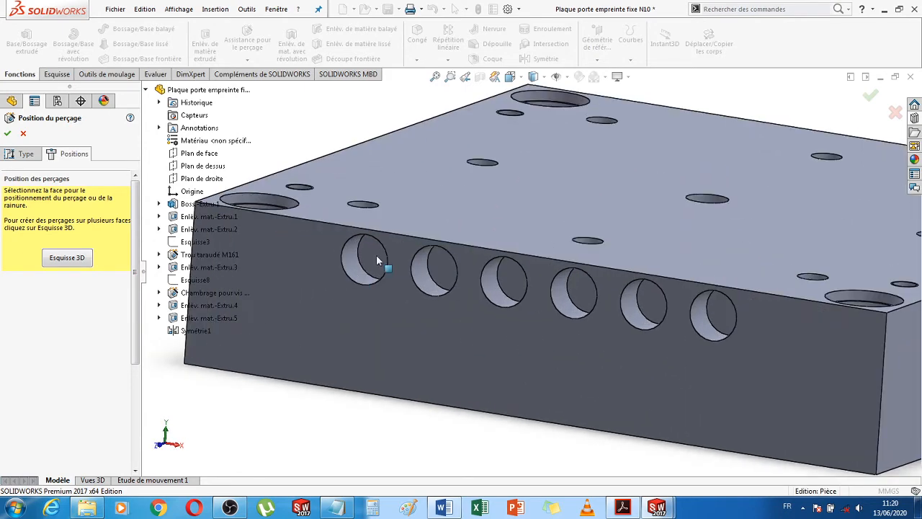
scroll(375, 255, down, 1)
click(381, 253)
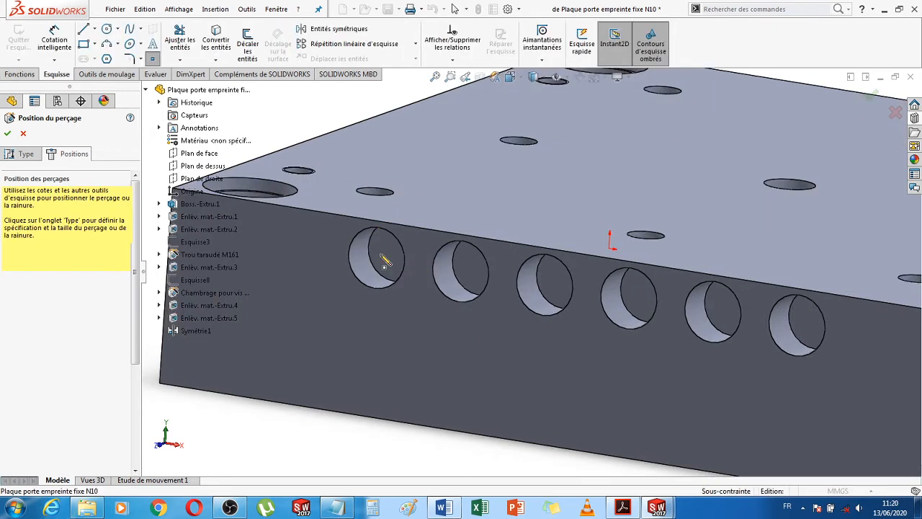
scroll(395, 276, up, 2)
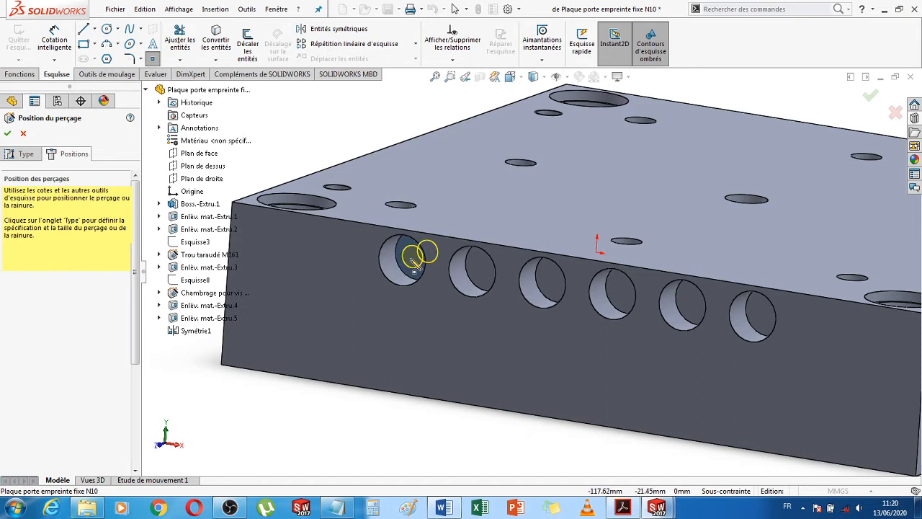
scroll(415, 263, up, 1)
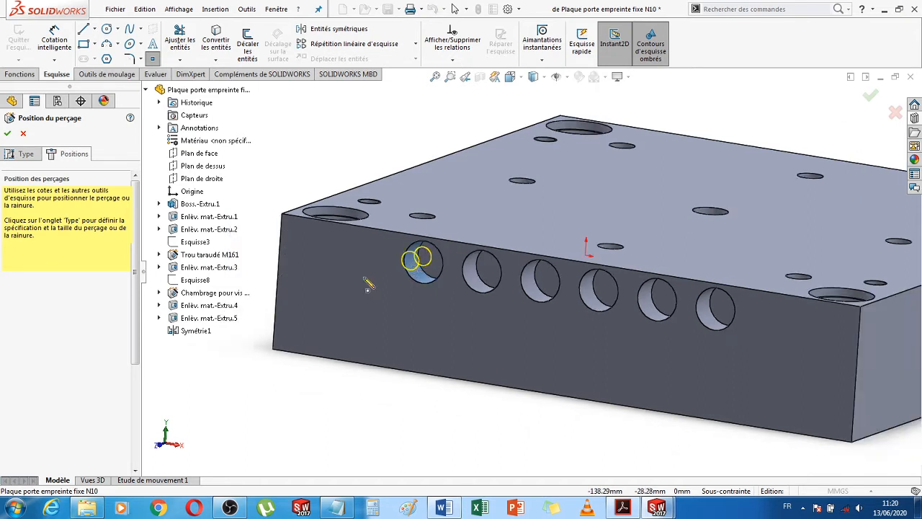
click(159, 305)
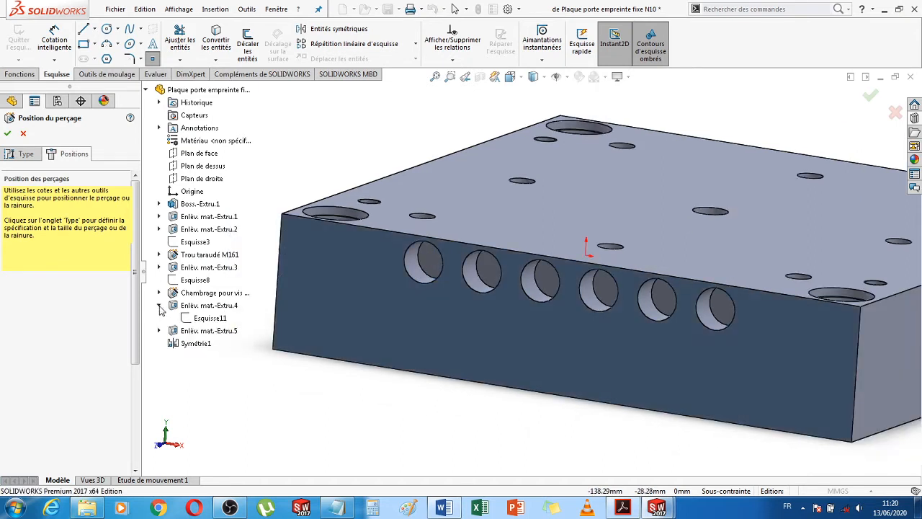
click(209, 319)
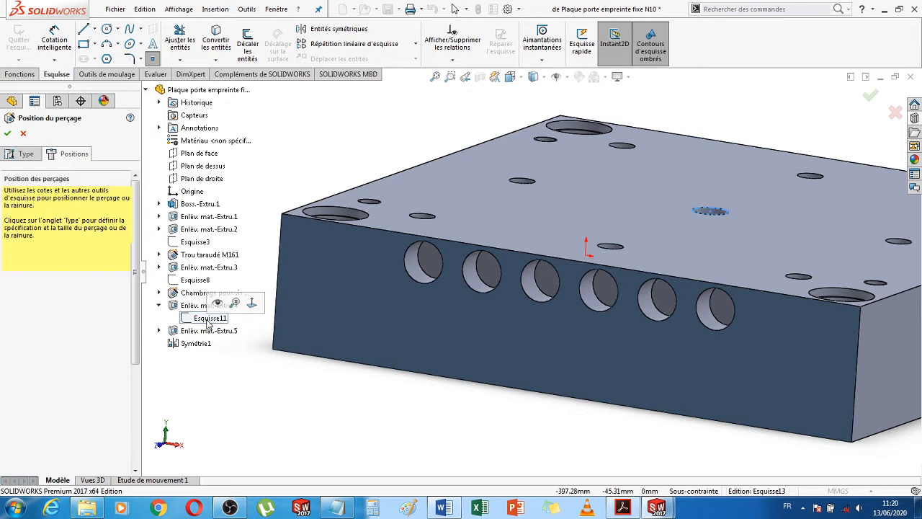
click(157, 304)
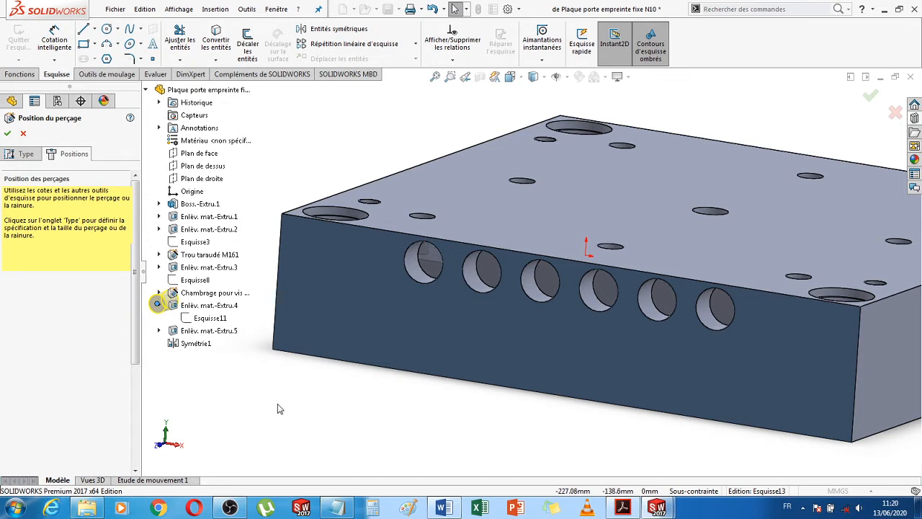
scroll(275, 400, up, 2)
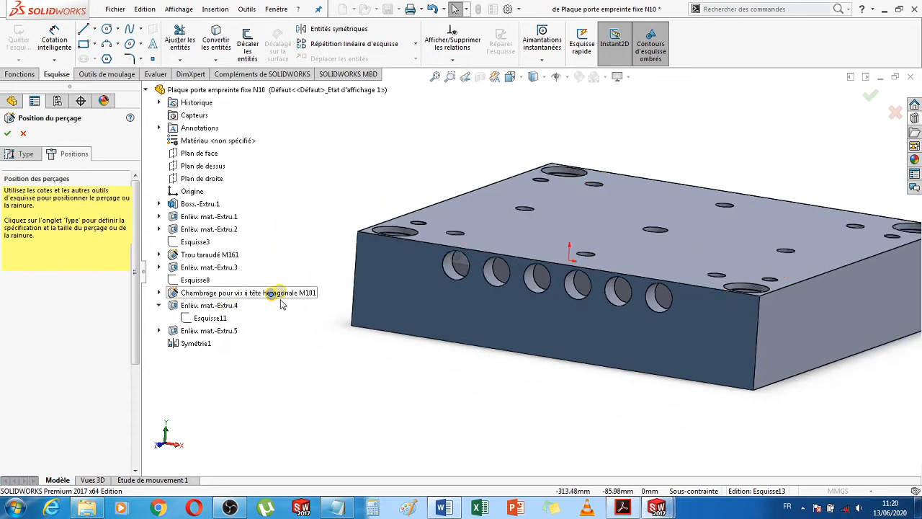
click(159, 330)
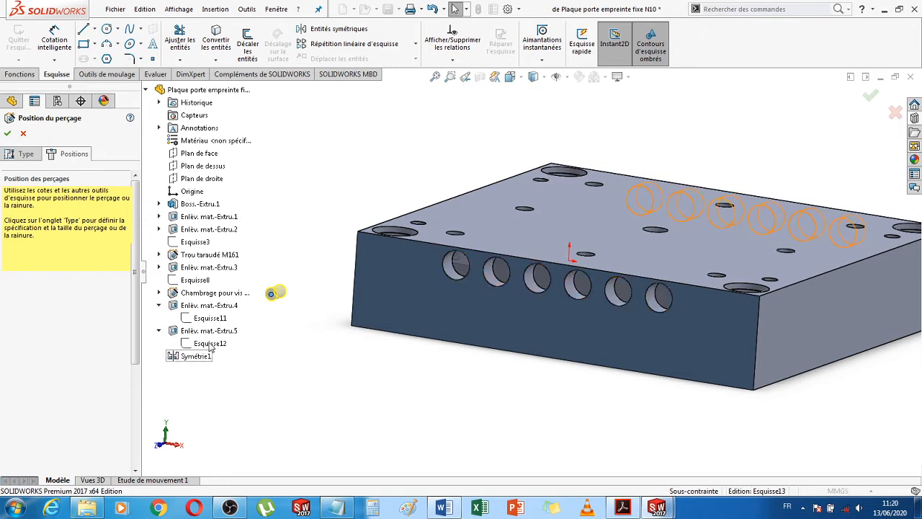
click(207, 344)
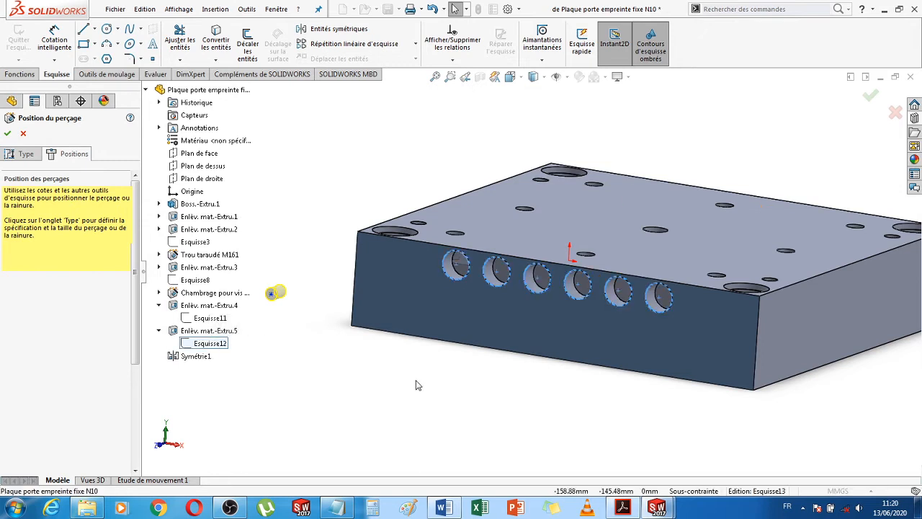
middle_drag(418, 381, 436, 363)
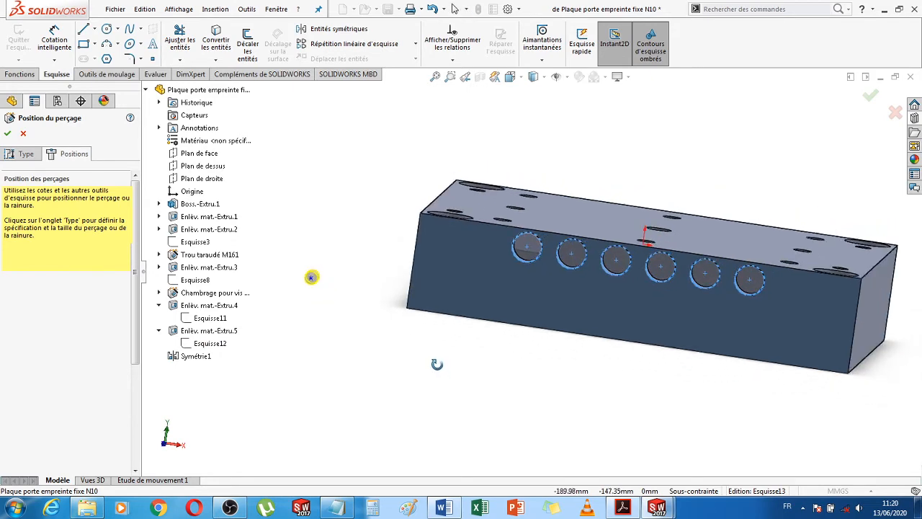
click(24, 133)
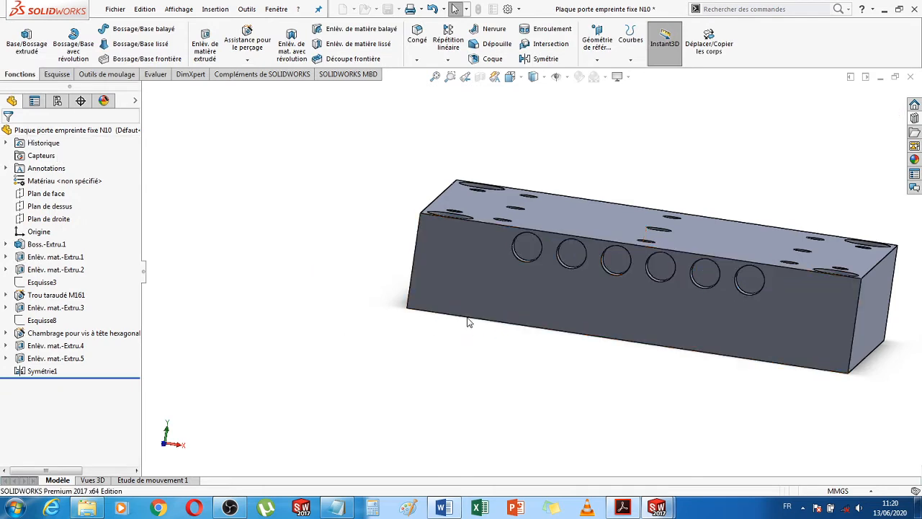
Sketch a point at the centre of the first 30 mm hole's floor on the six-hole side face, and close the sketch
scroll(477, 321, down, 2)
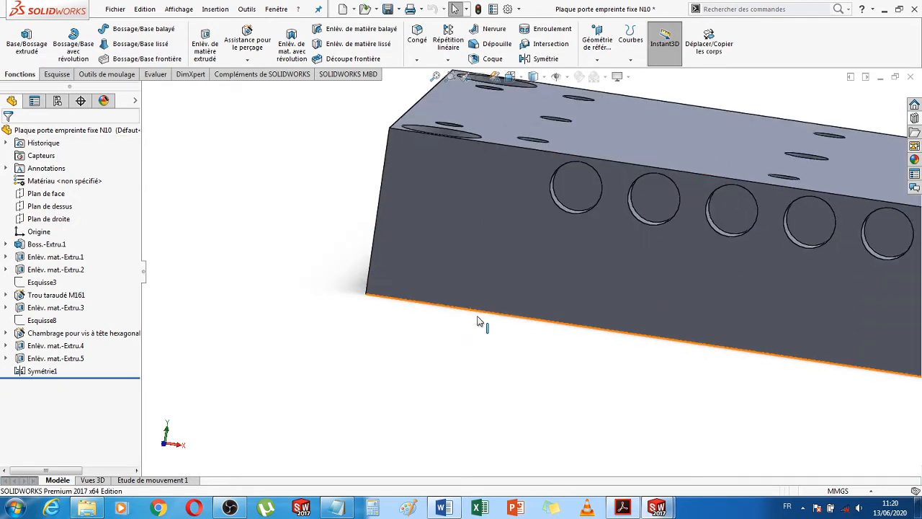
click(583, 192)
scroll(533, 273, up, 2)
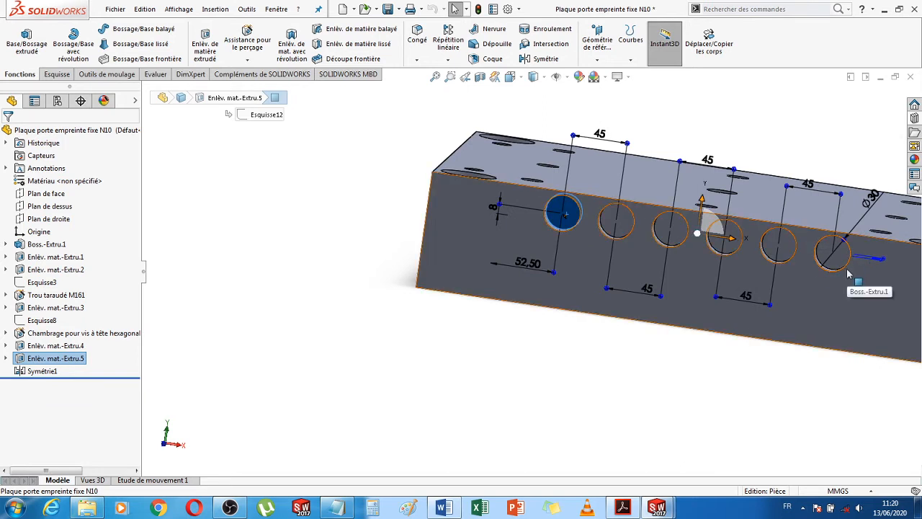
click(487, 378)
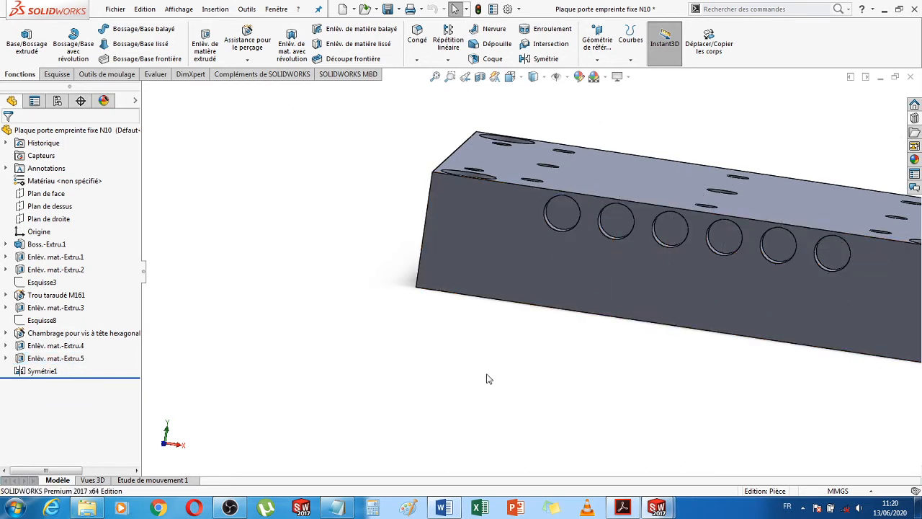
click(563, 217)
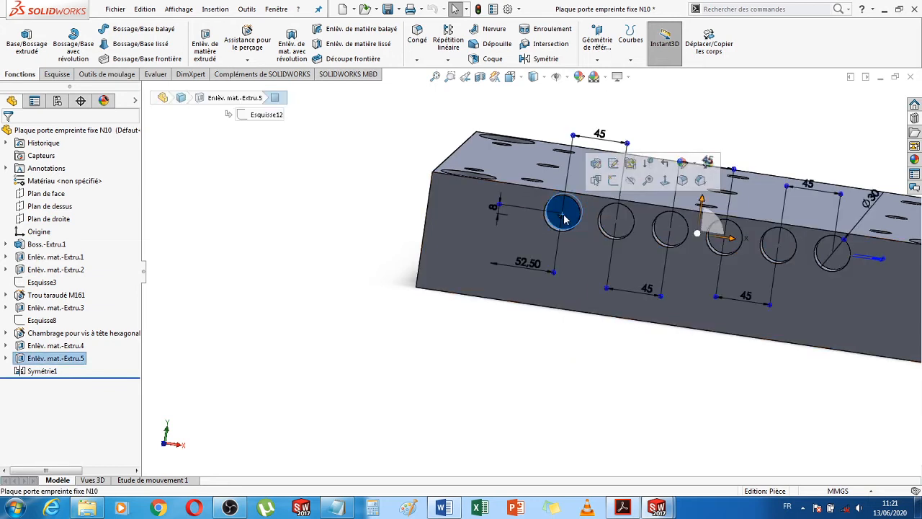
click(58, 74)
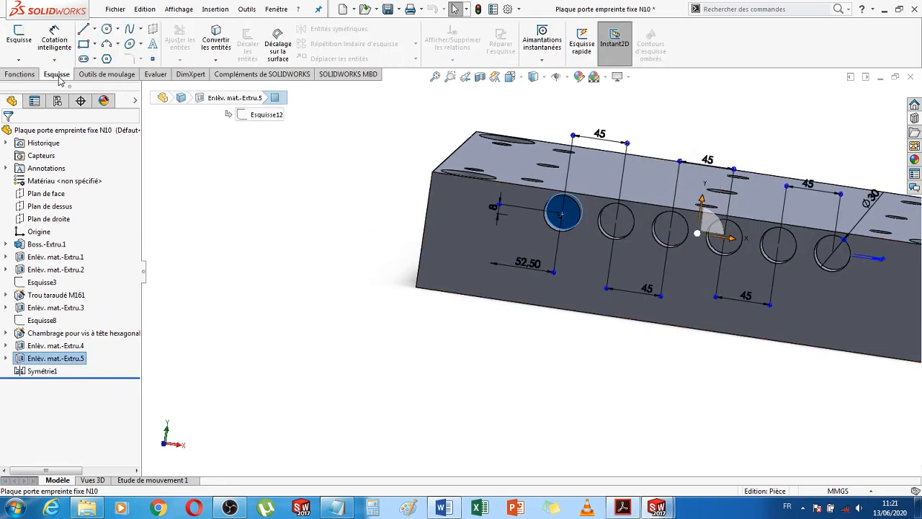
click(151, 59)
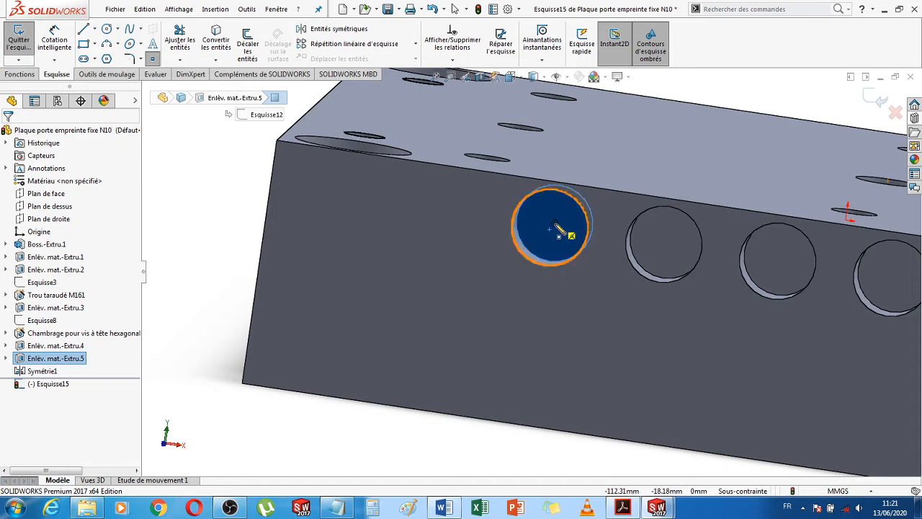
click(552, 227)
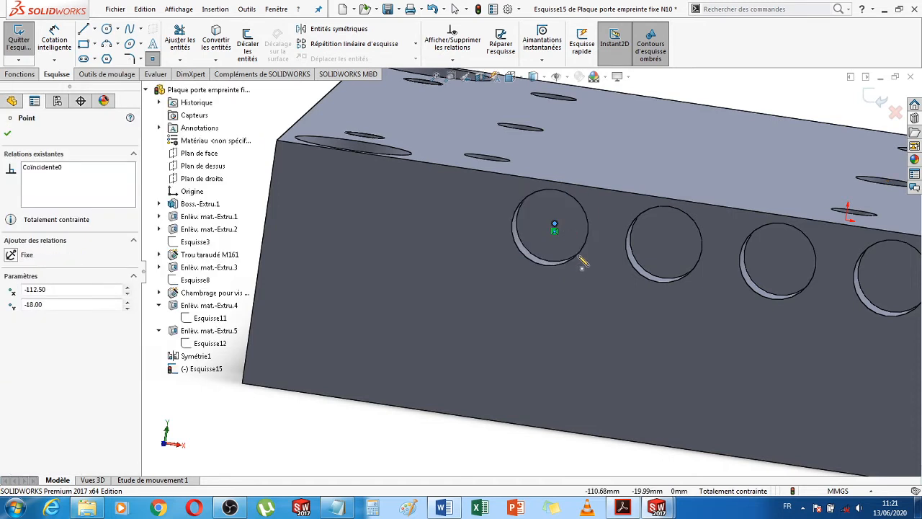
key(Escape)
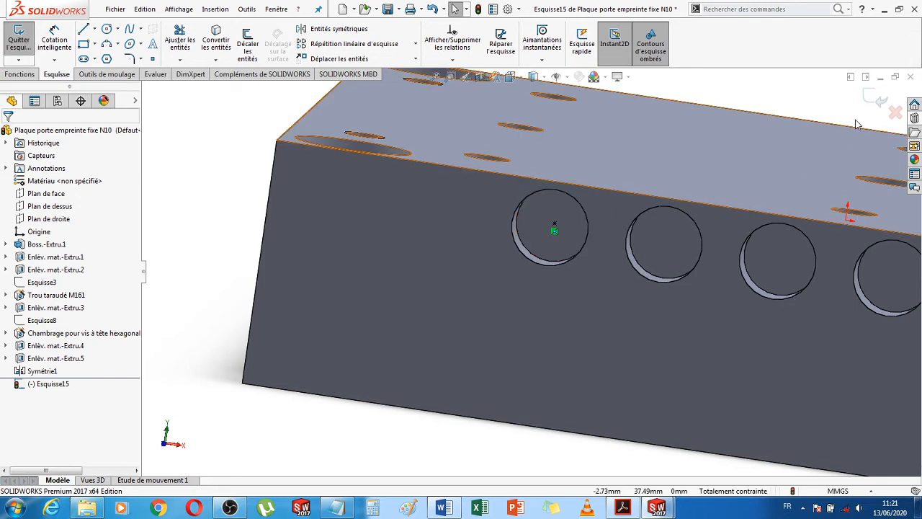
click(870, 96)
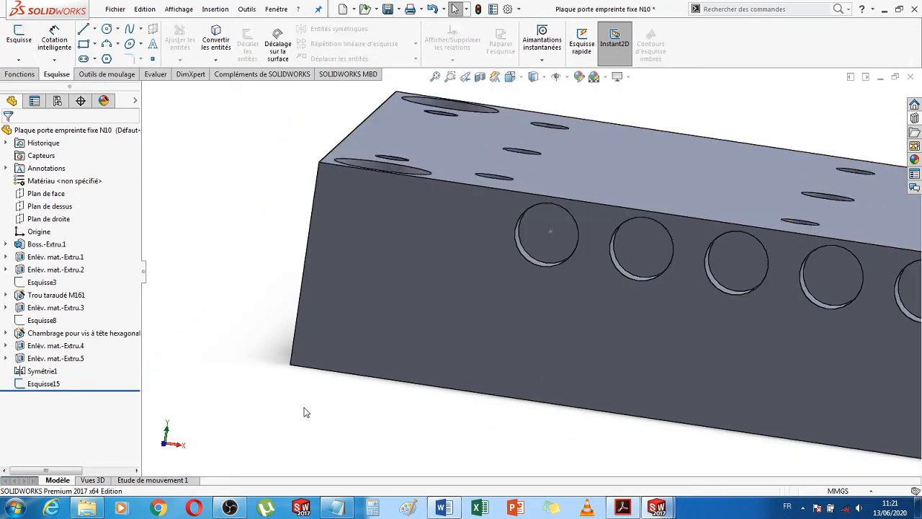
Start a new Hole Wizard hole with the DME standard, type Trous taraudés and size 9/16-18
mouse_move(390, 430)
middle_down()
mouse_move(406, 407)
mouse_move(393, 417)
middle_up()
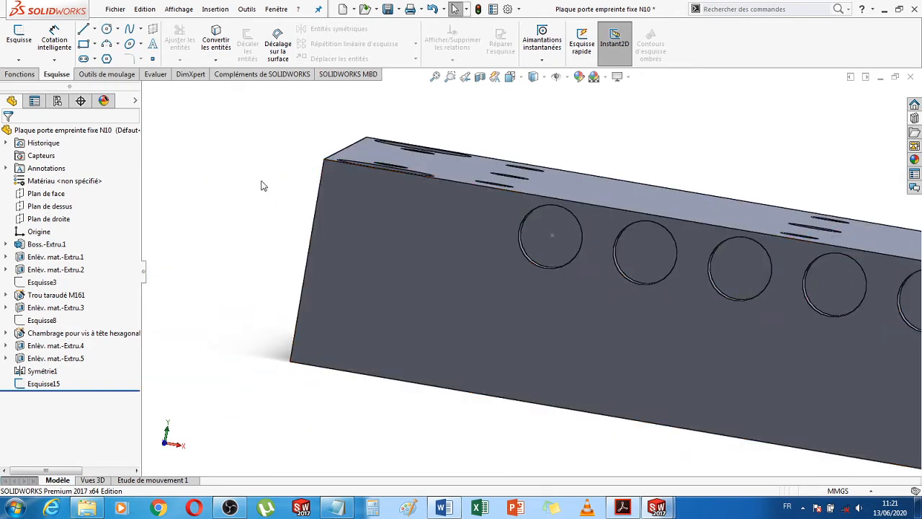
click(19, 75)
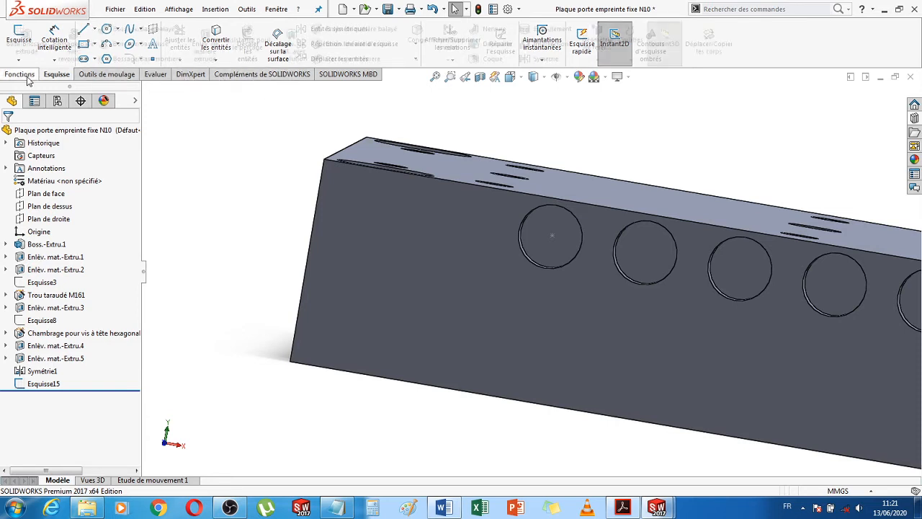
click(247, 43)
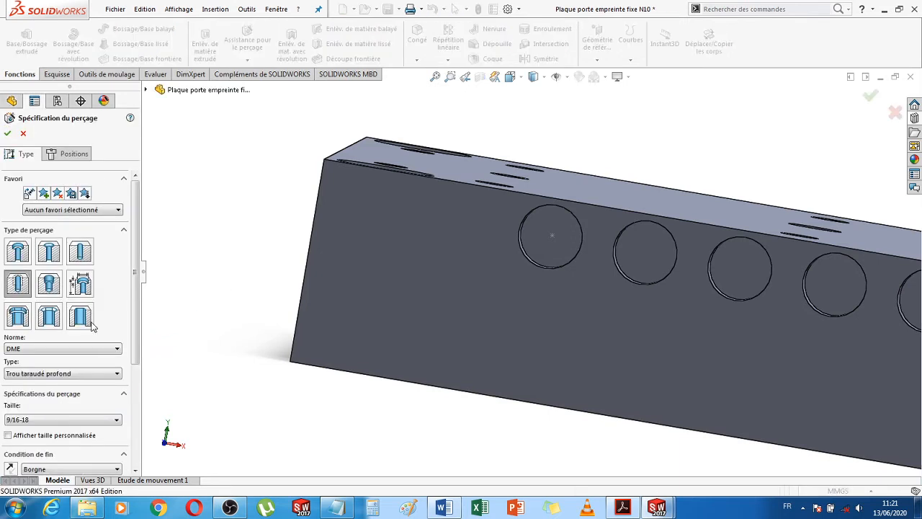
click(26, 351)
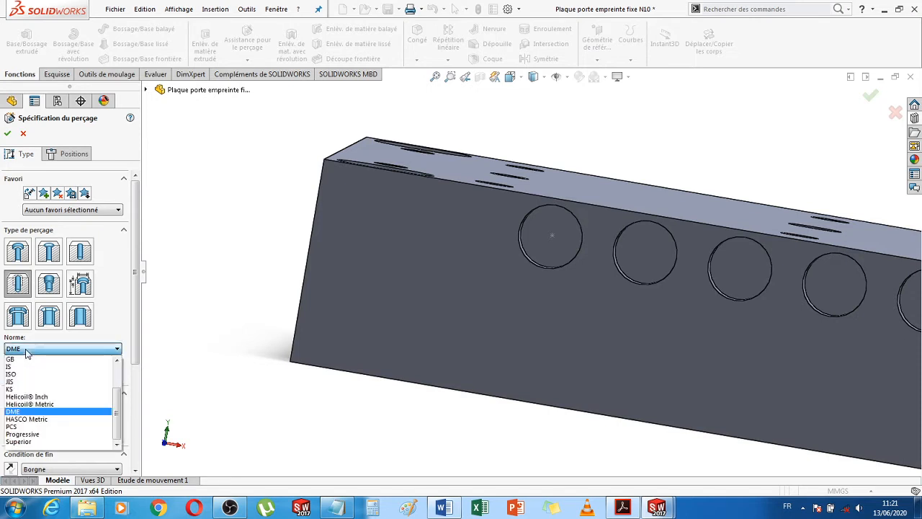
click(19, 414)
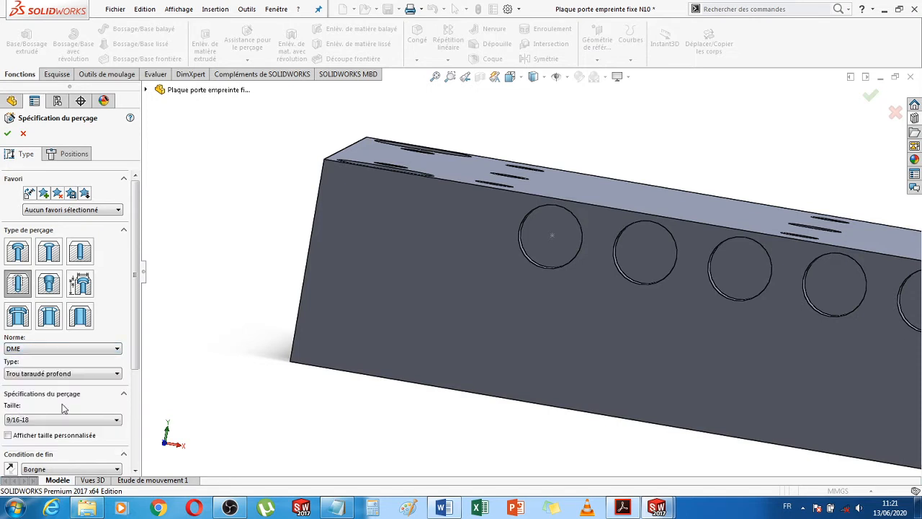
scroll(120, 382, down, 3)
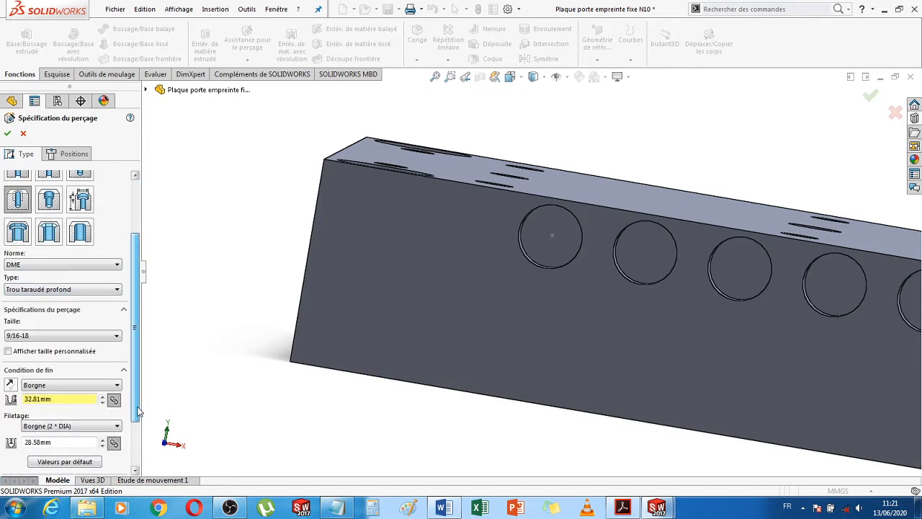
click(99, 289)
click(70, 308)
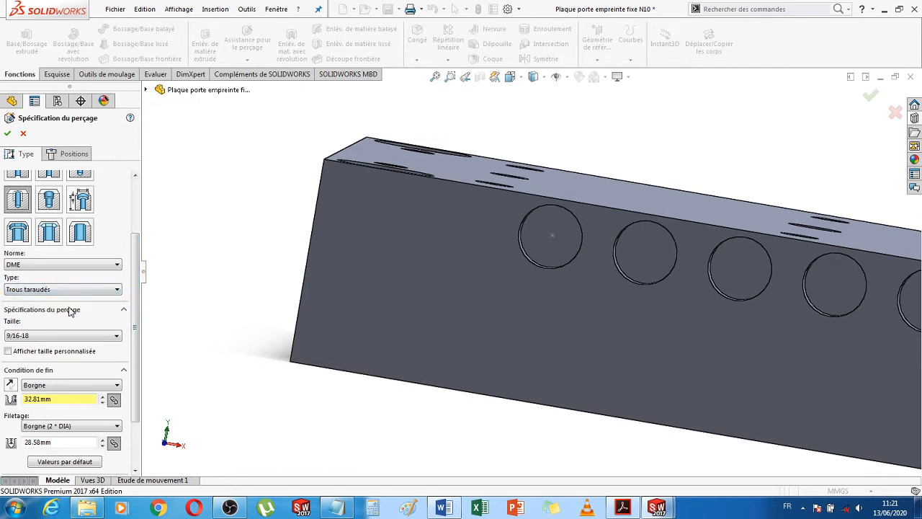
click(44, 339)
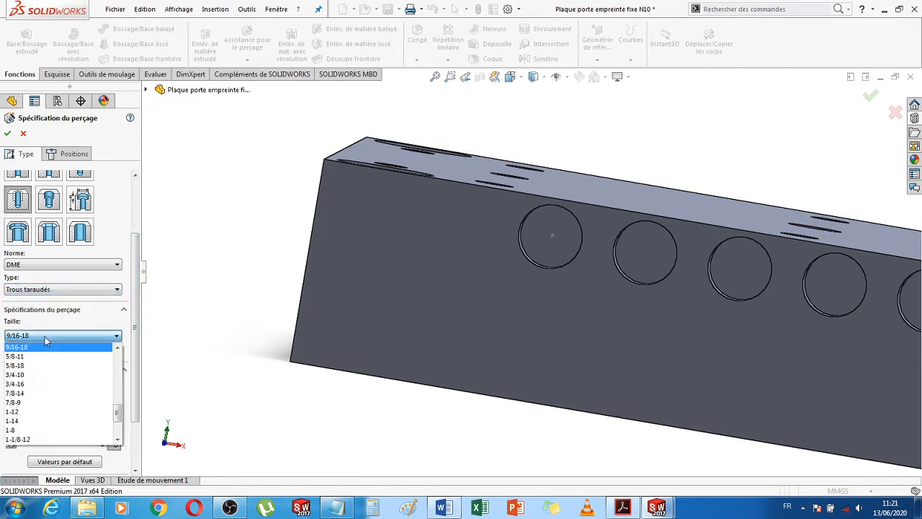
click(45, 336)
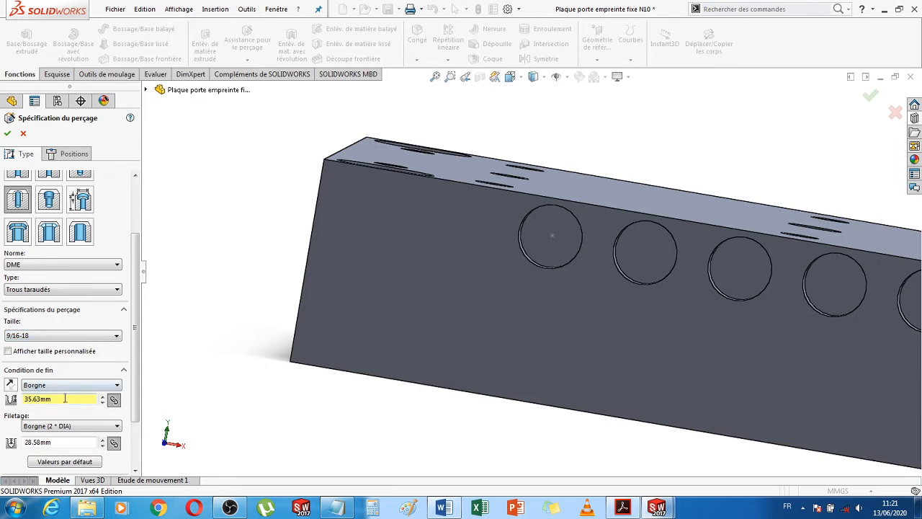
scroll(72, 360, down, 3)
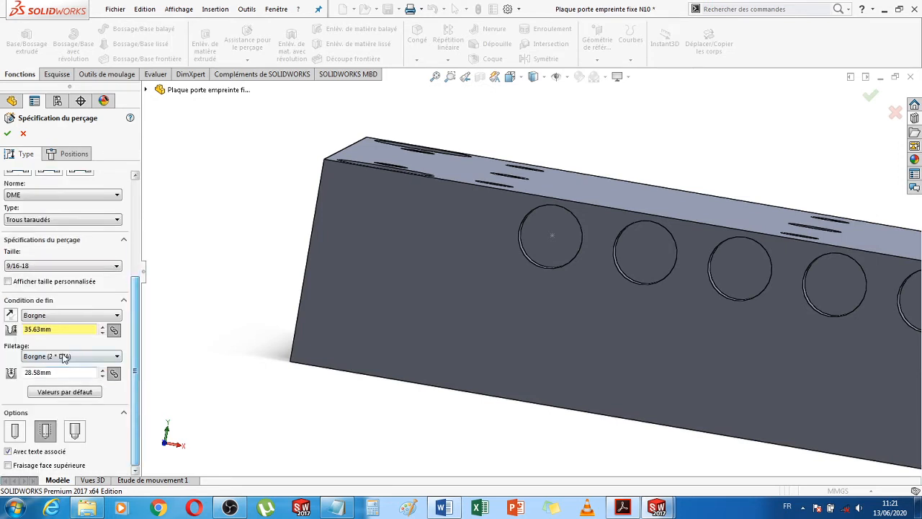
Set the 9/16-18 tapped hole's blind drill depth to 20 mm and its thread depth to 16 mm
drag(73, 329, 5, 327)
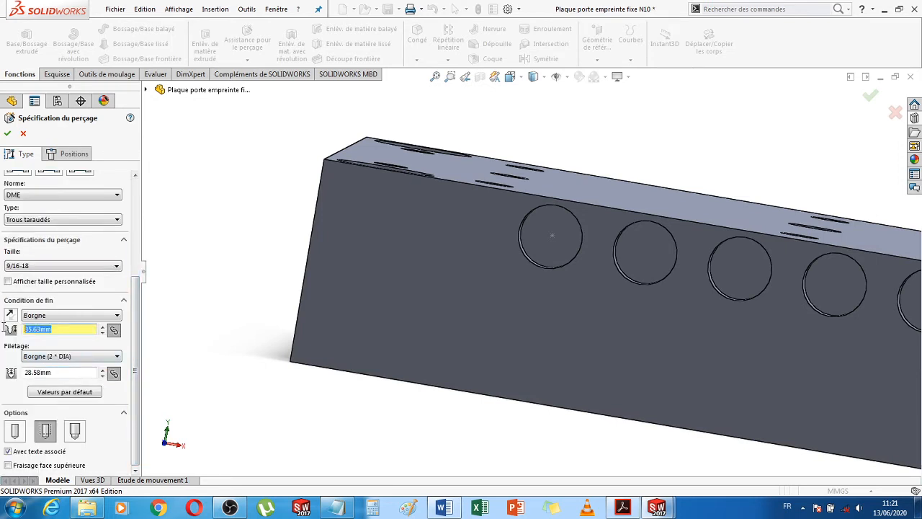
double_click(47, 370)
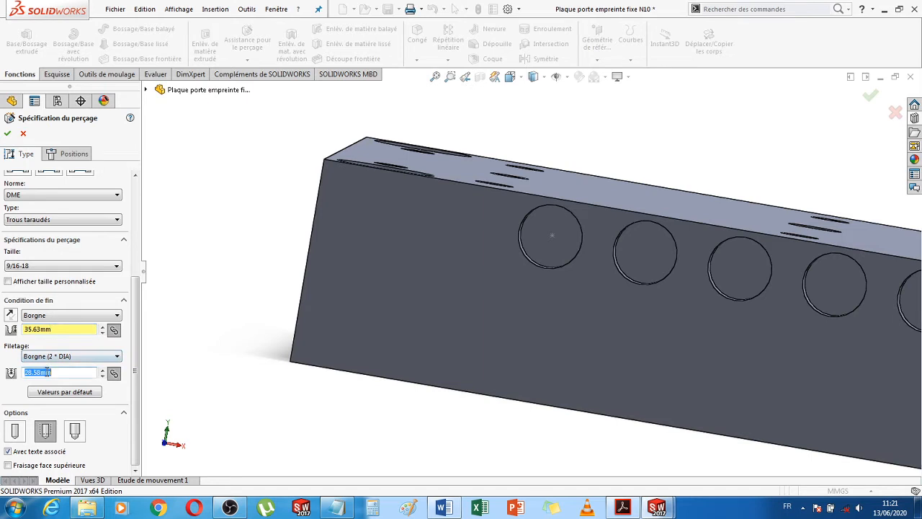
click(60, 329)
double_click(61, 328)
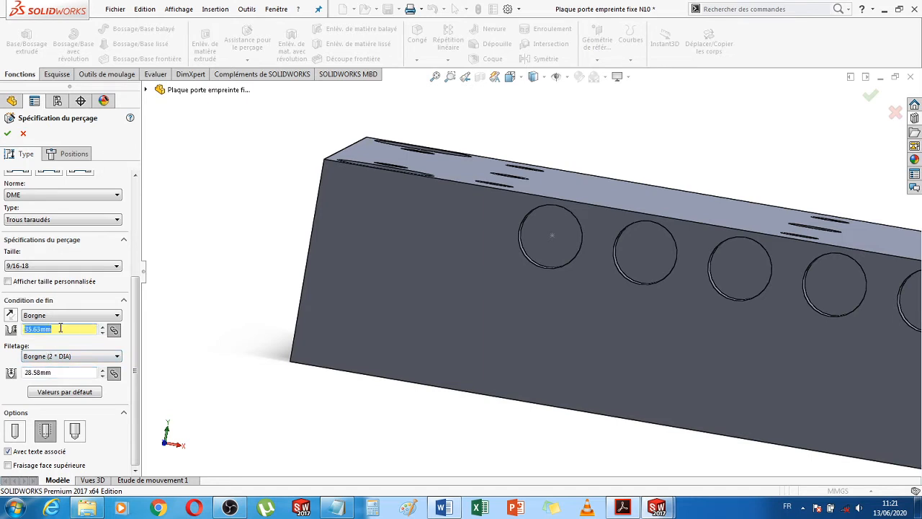
text(20.00mm)
double_click(62, 372)
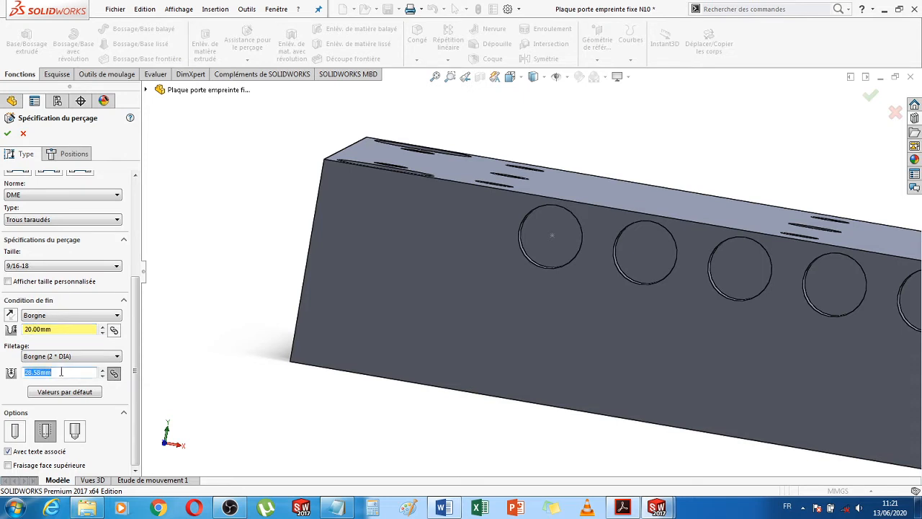
text(16)
click(39, 329)
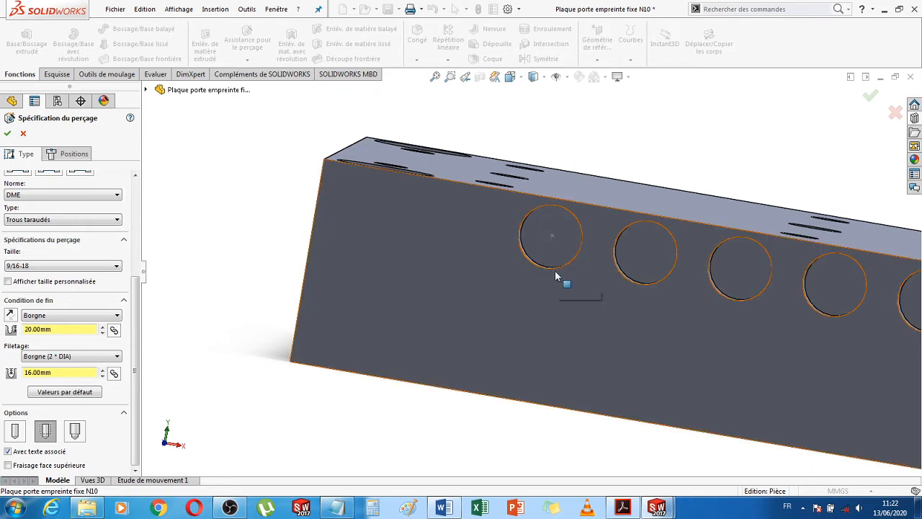
Place the tapped hole at the centre of the first circular recess in the plate's front face and finish the hole
scroll(556, 275, up, 2)
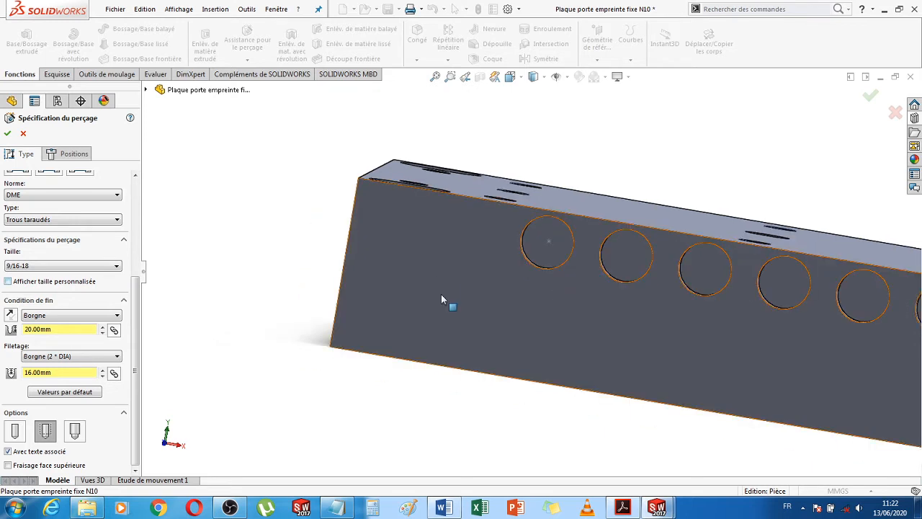
click(61, 153)
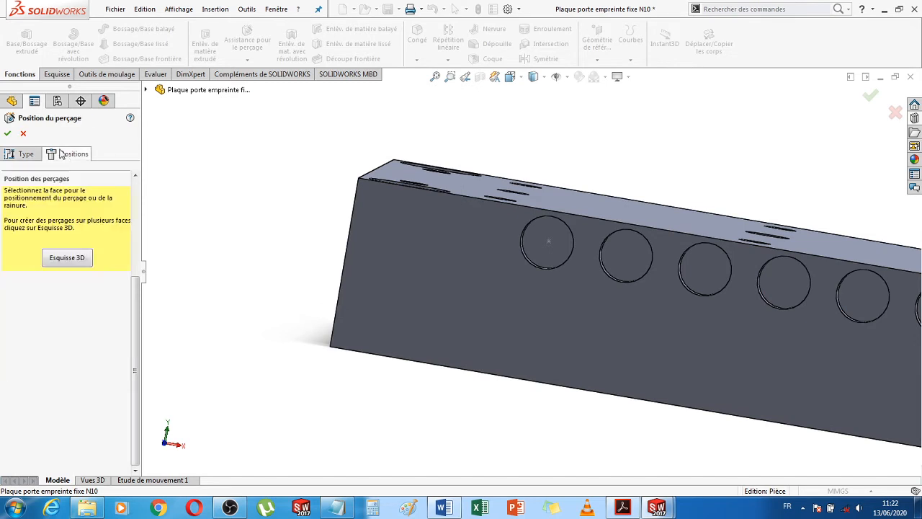
click(550, 246)
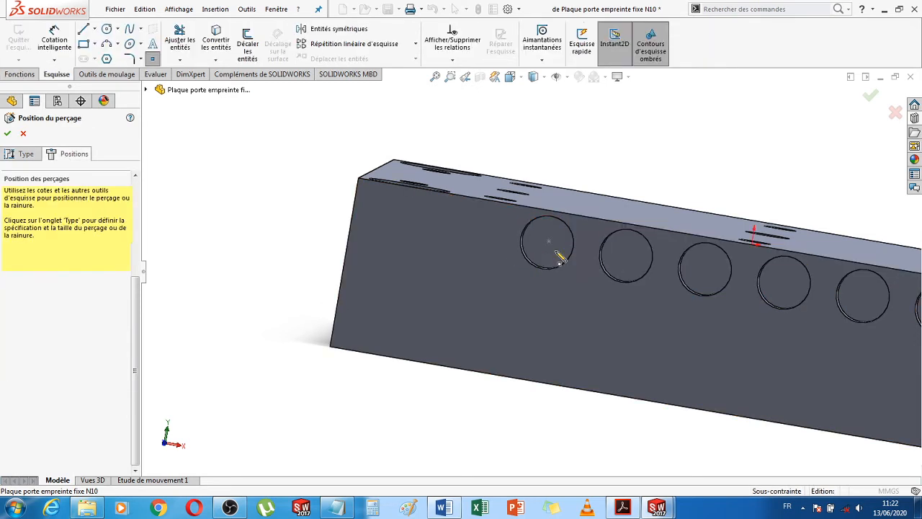
click(549, 243)
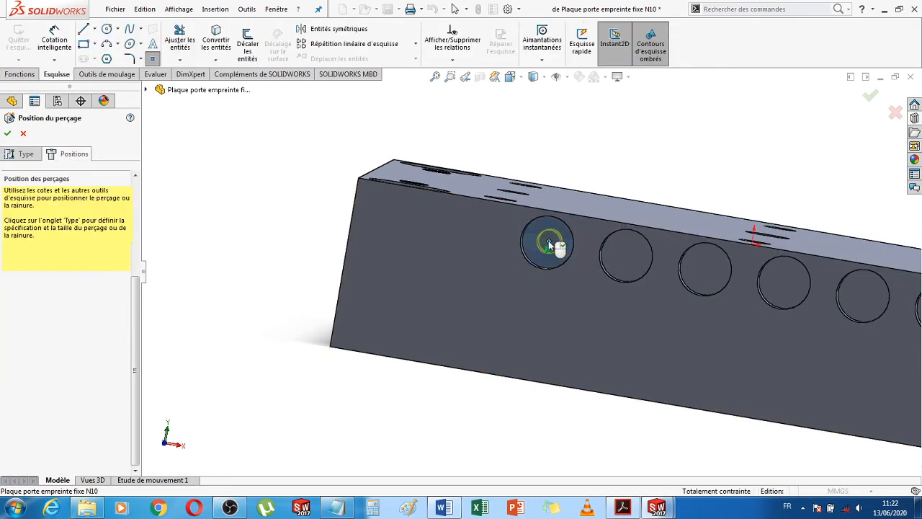
click(9, 135)
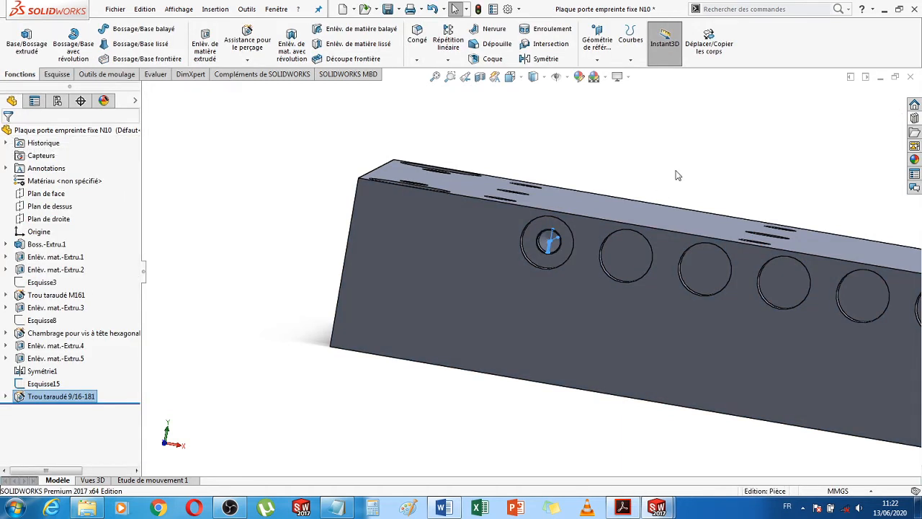
Start a linear pattern of the tapped hole along the long upper edge of the front face with 4 instances
middle_drag(542, 312, 493, 371)
scroll(541, 289, down, 4)
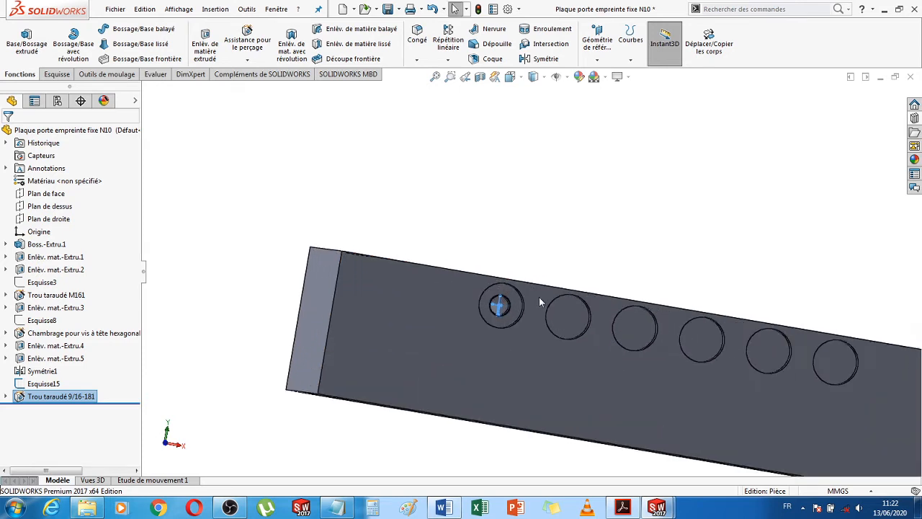
scroll(529, 306, up, 5)
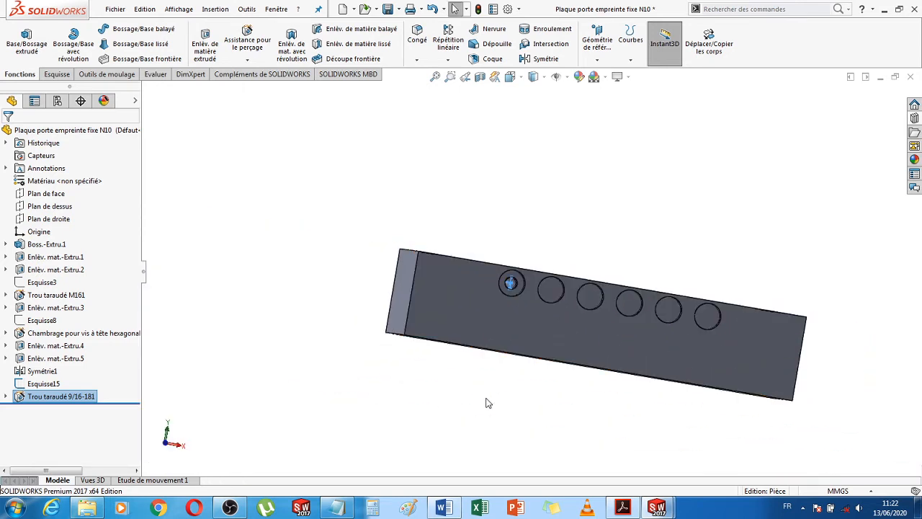
middle_drag(488, 402, 453, 414)
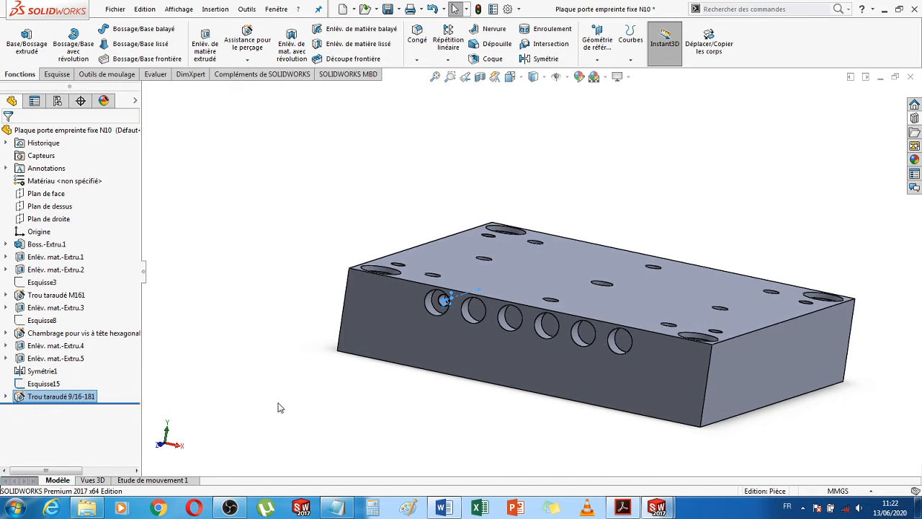
click(454, 60)
click(456, 77)
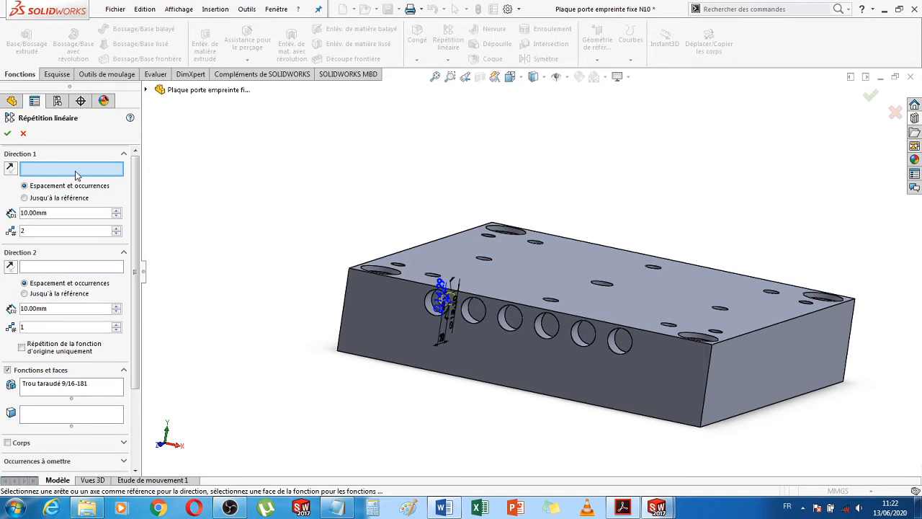
click(503, 303)
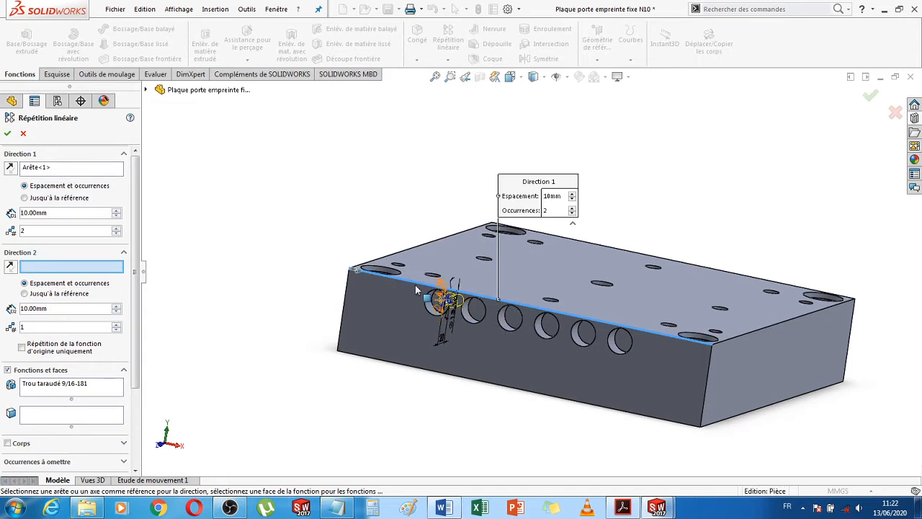
click(116, 228)
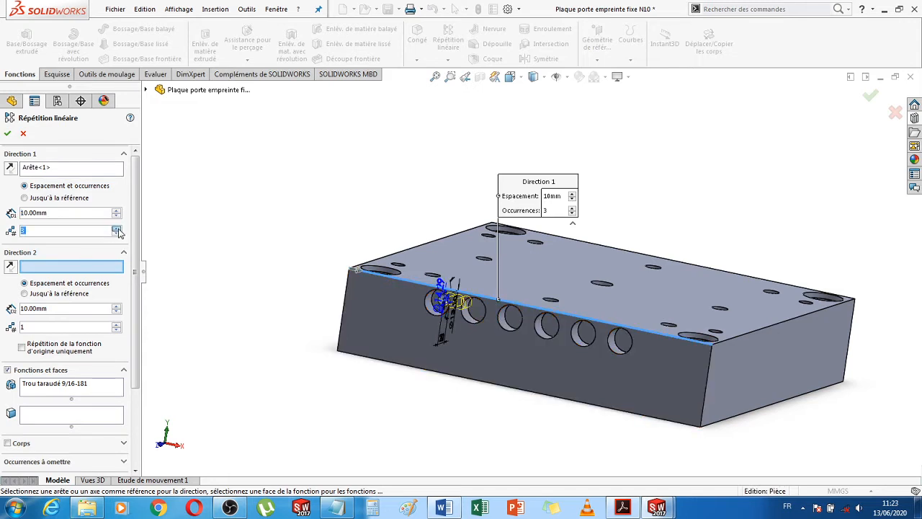
click(116, 228)
Set the spacing of the linear pattern's second direction to 45 mm
drag(72, 309, 13, 309)
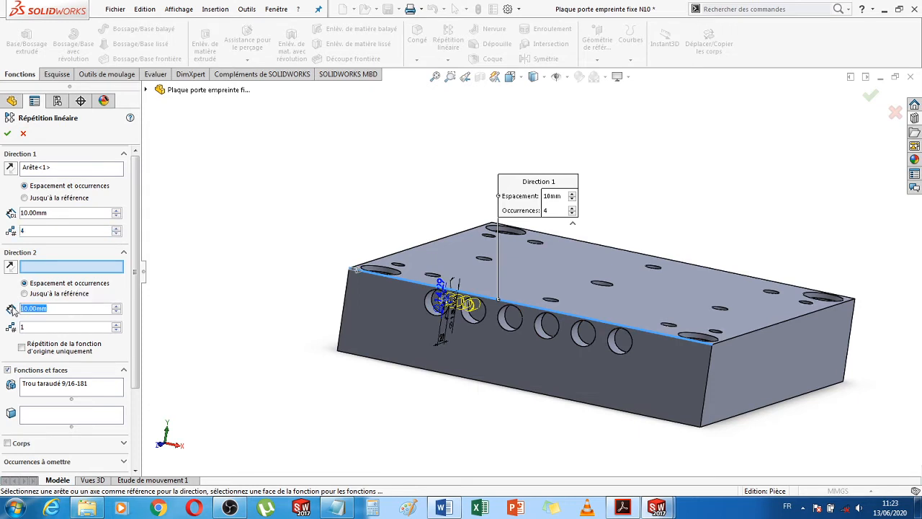
text(45)
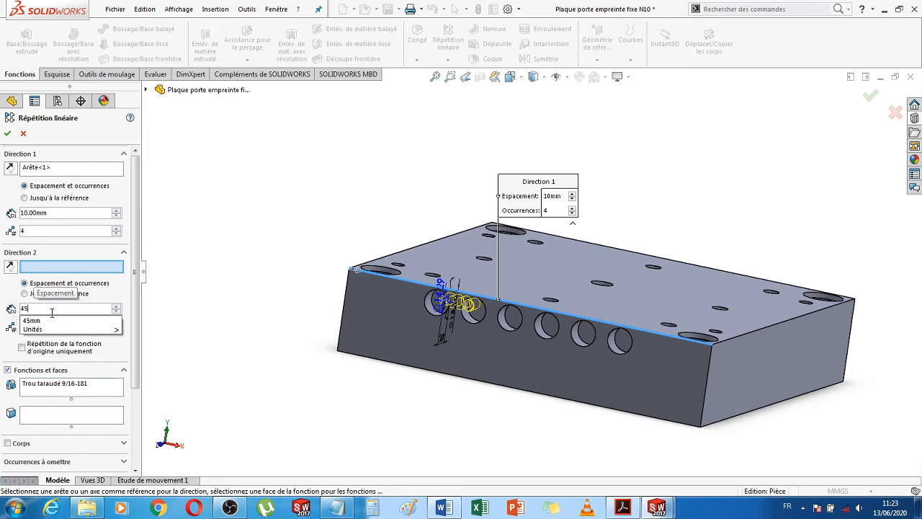
key(Return)
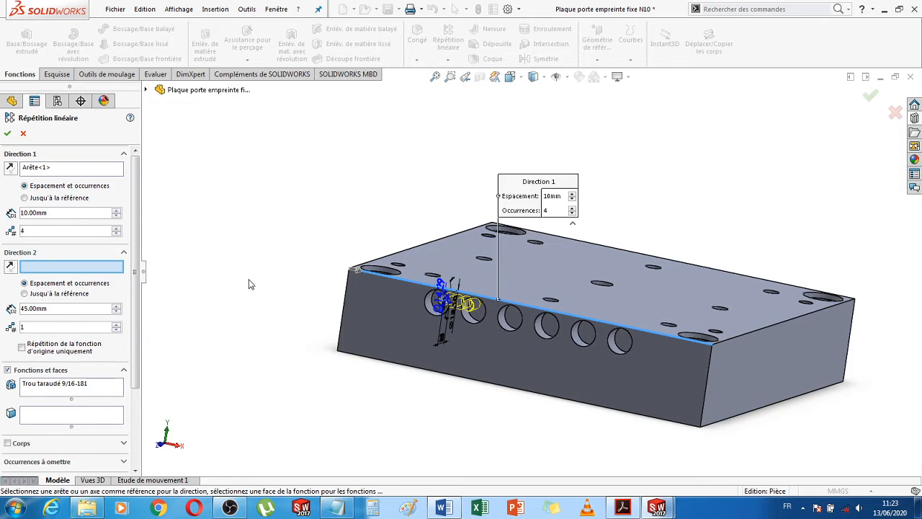
Set the pattern's first direction to 45 mm spacing and 6 instances, and complete the linear pattern
click(573, 194)
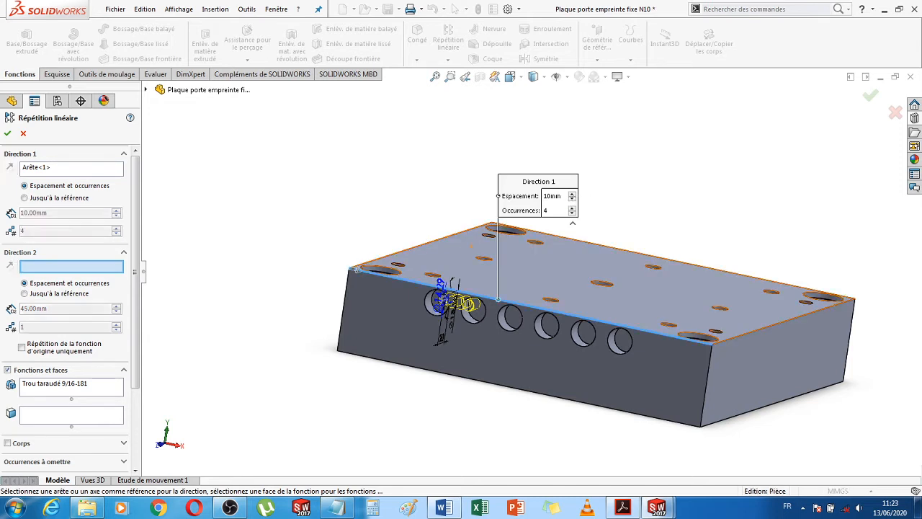
click(561, 198)
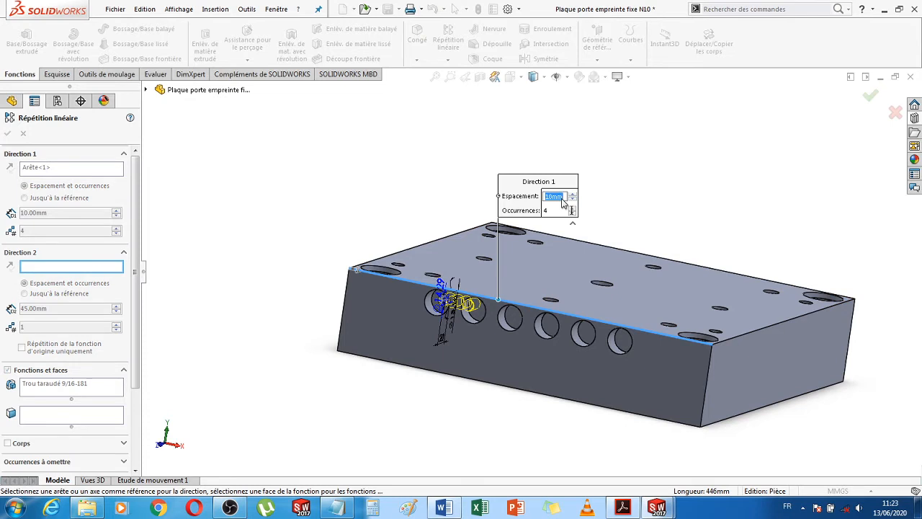
text(45)
key(Return)
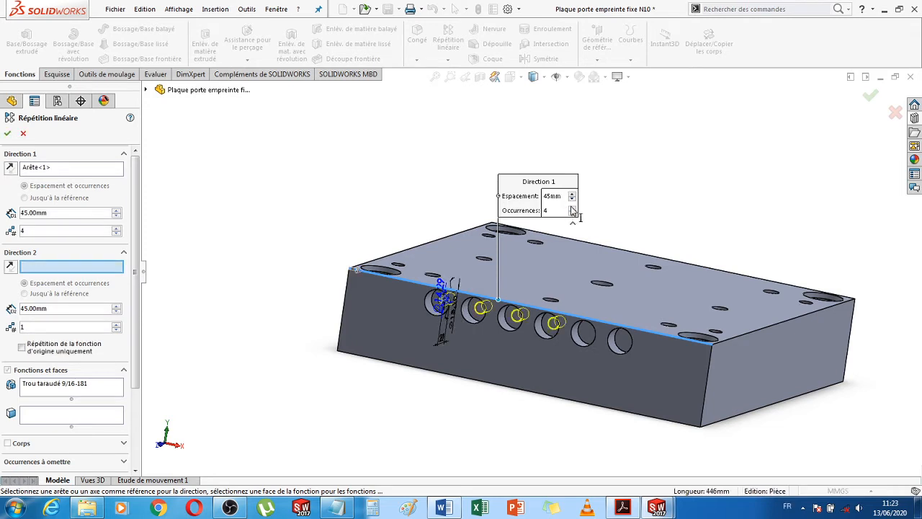
click(573, 210)
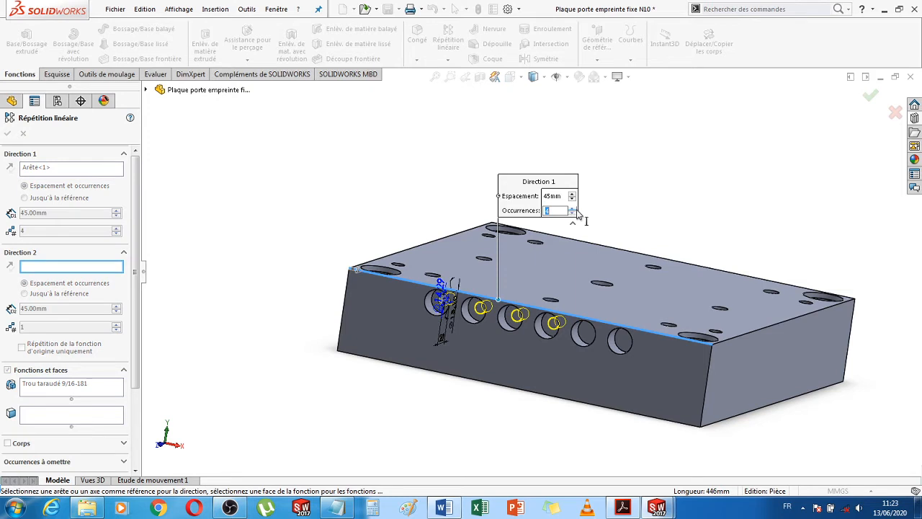
click(572, 208)
click(573, 208)
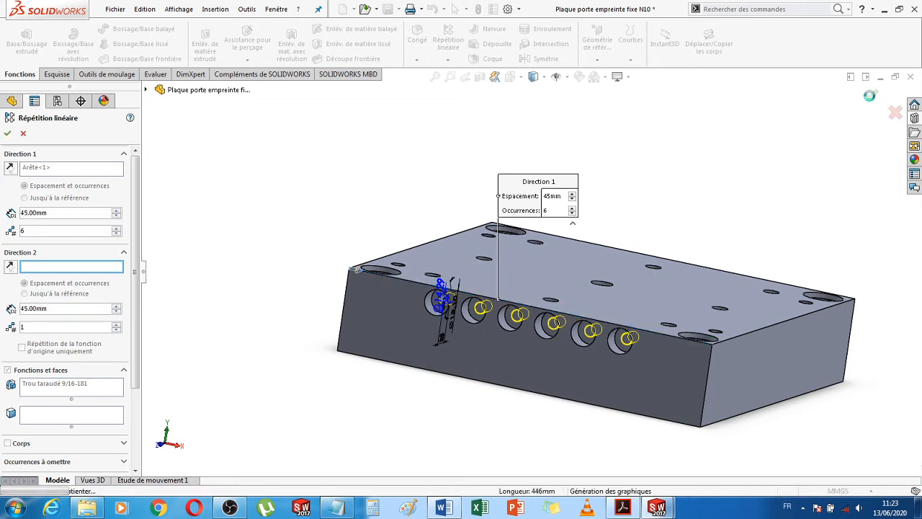
click(879, 101)
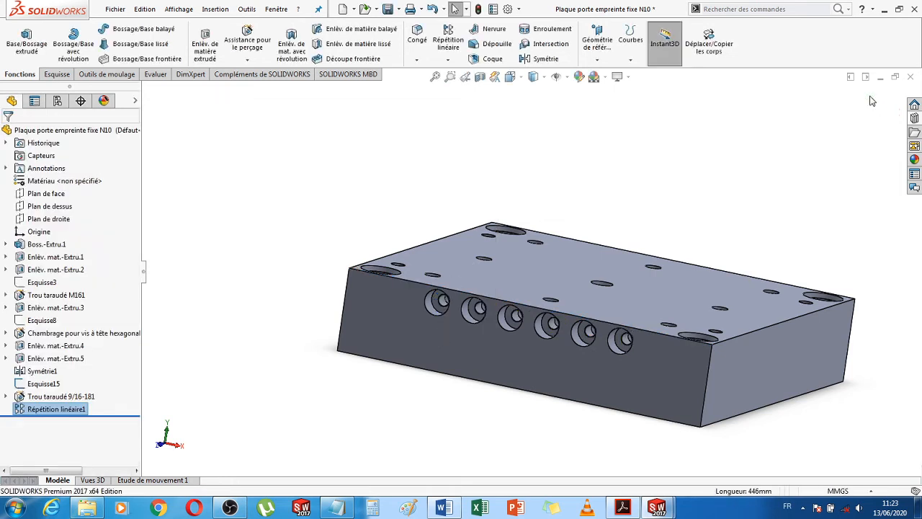
Mirror the 9/16-18 tapped hole and its linear pattern about the front plane (Plan de face)
middle_drag(537, 413, 552, 457)
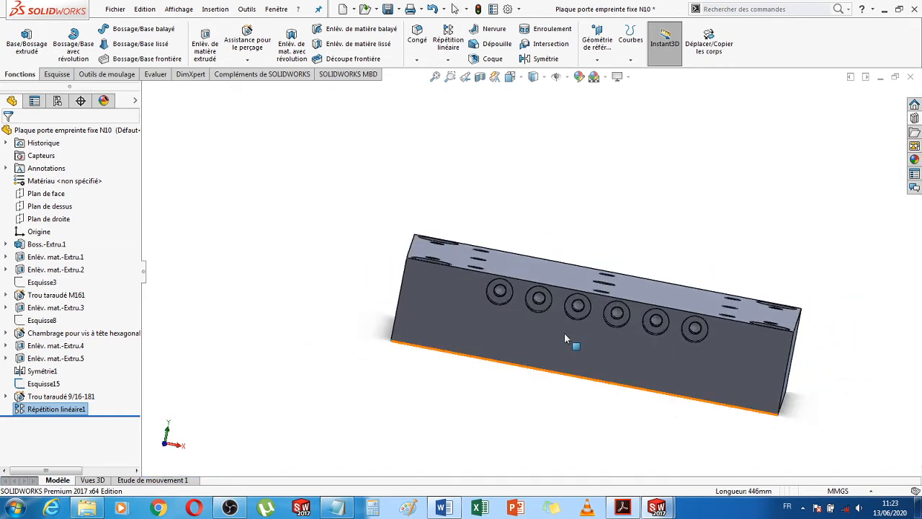
scroll(574, 310, down, 3)
middle_drag(613, 298, 618, 212)
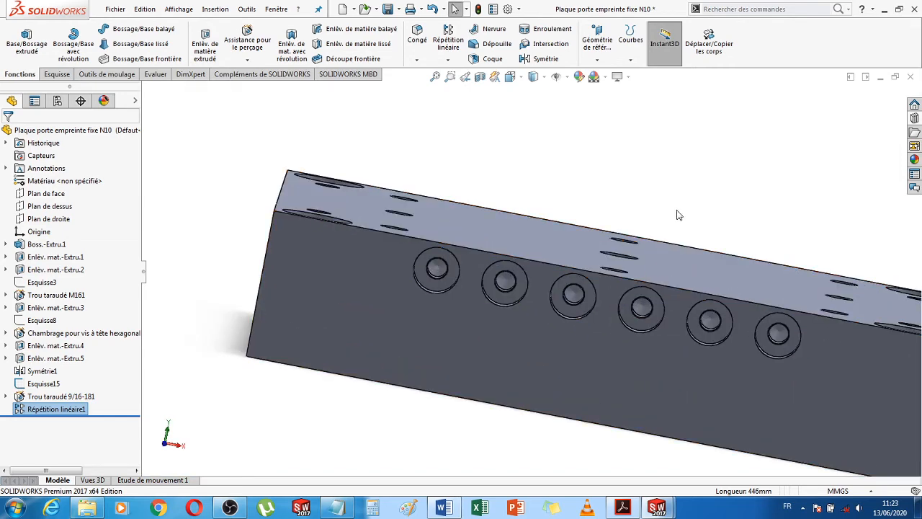
scroll(683, 209, up, 4)
middle_drag(684, 208, 644, 243)
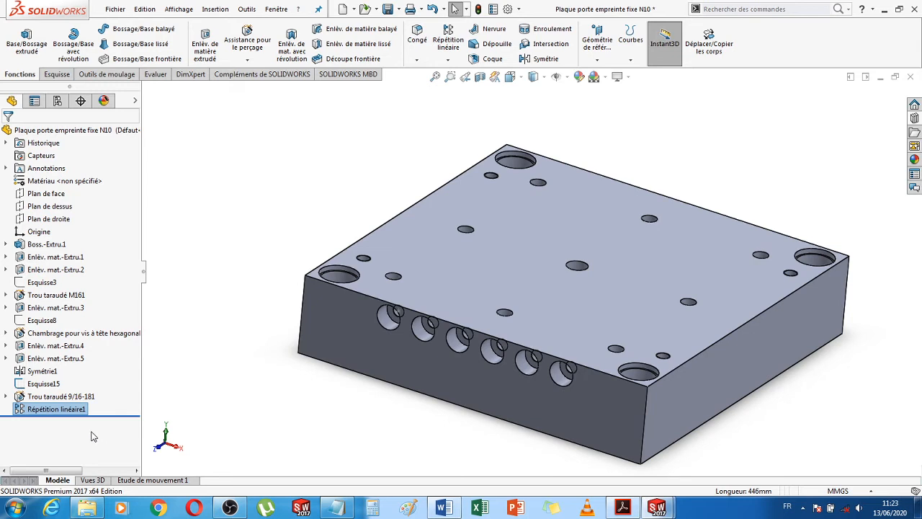
click(69, 397)
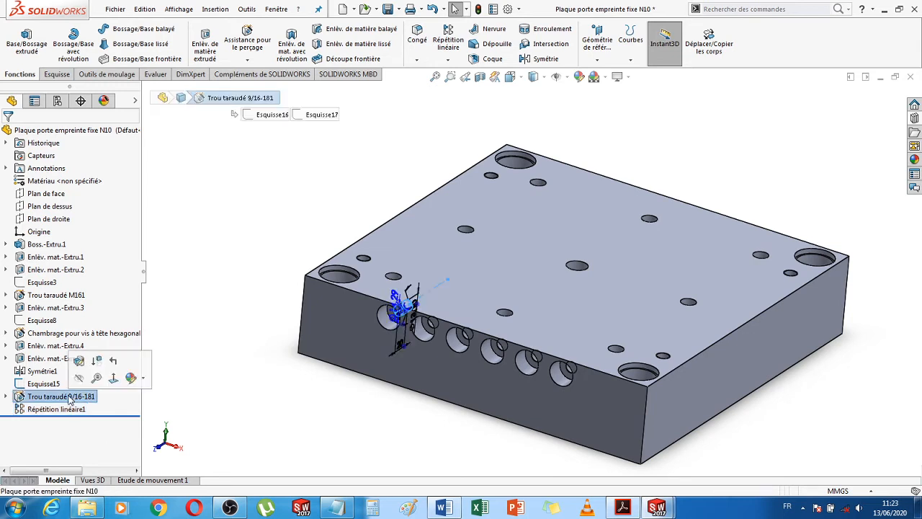
ctrl+click(63, 409)
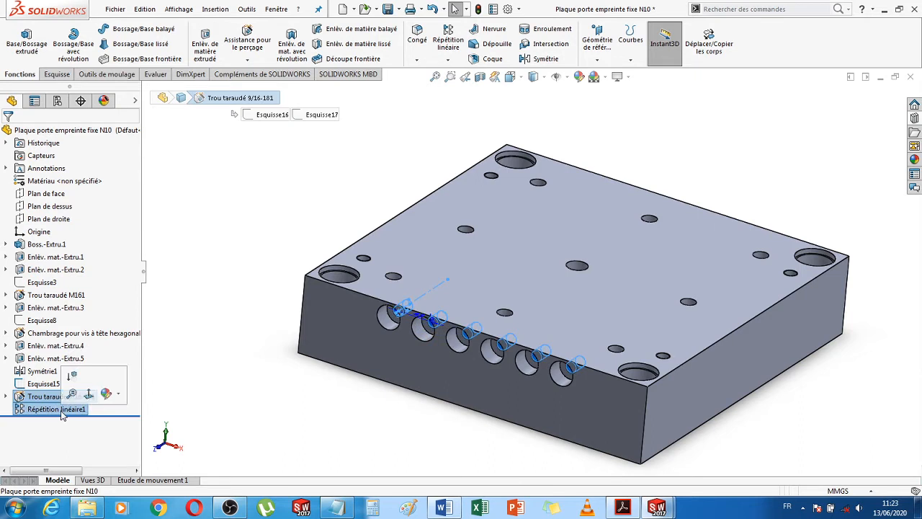
click(448, 61)
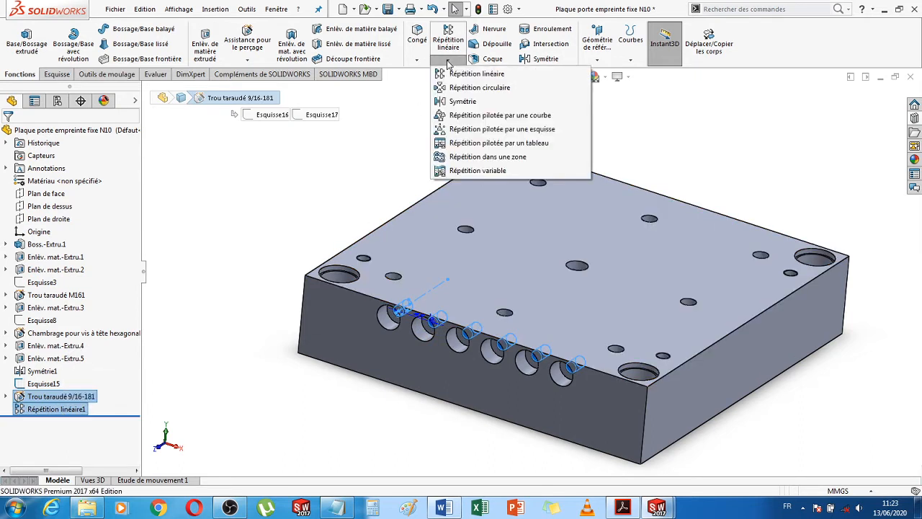
click(456, 101)
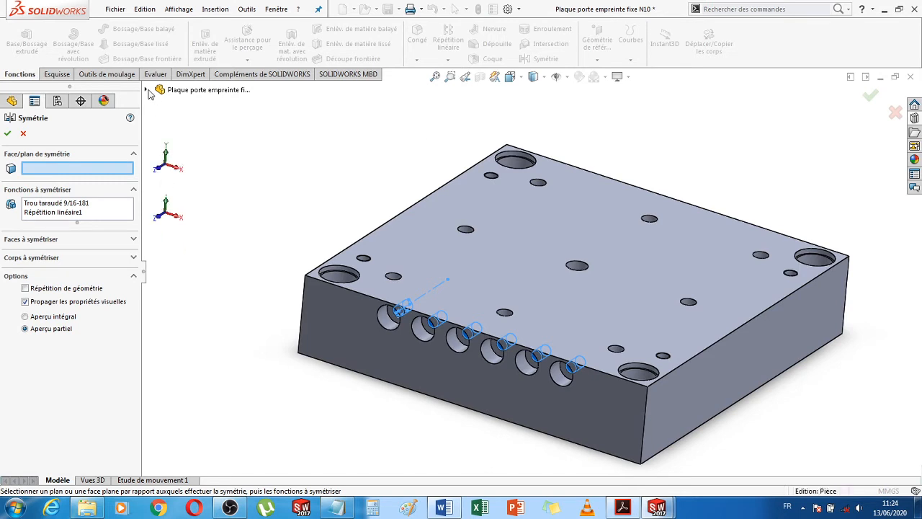
click(147, 90)
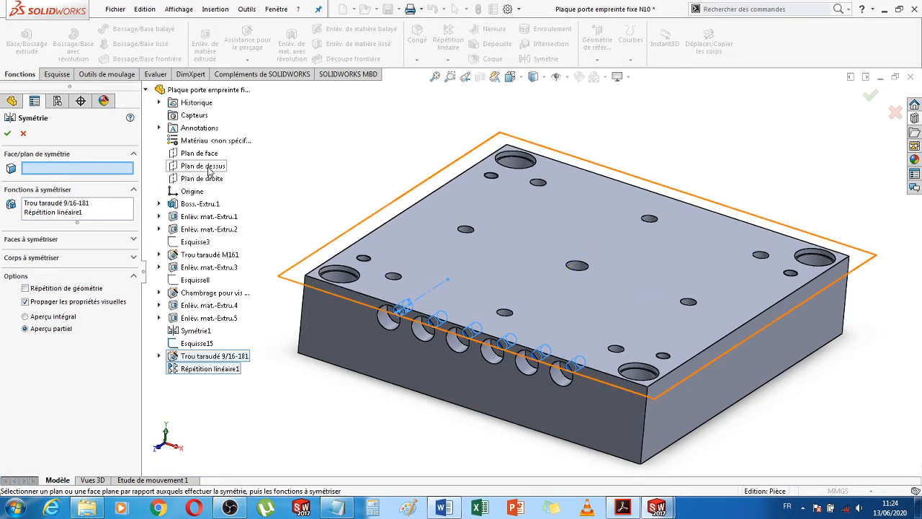
click(208, 157)
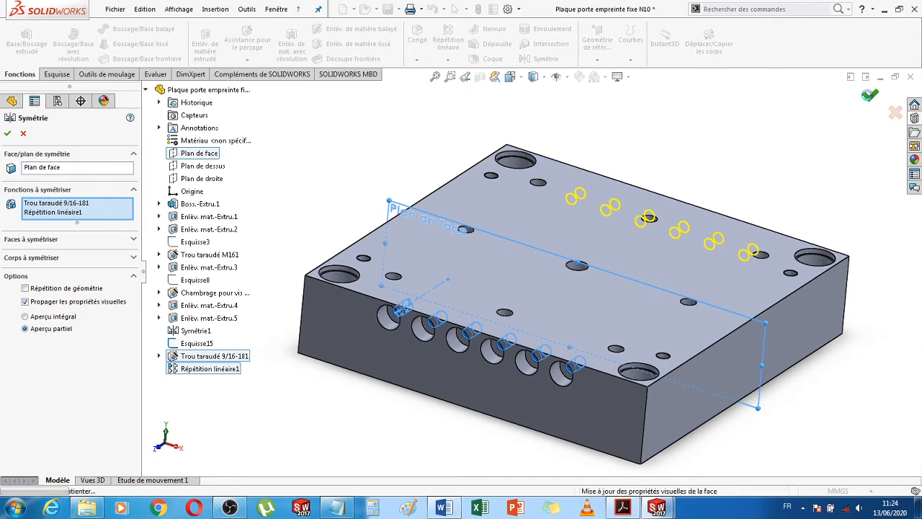
click(869, 98)
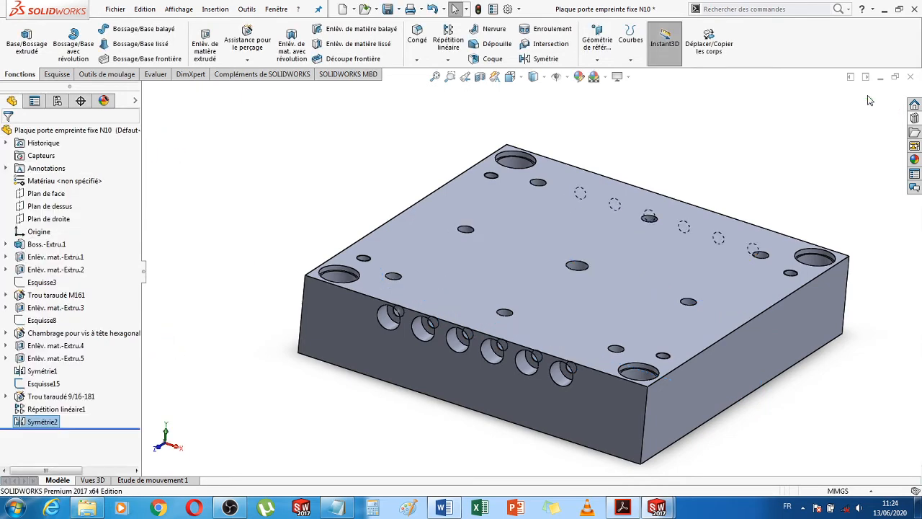
Inspect the mirrored tapped holes inside the recesses on both long sides of the plate
middle_drag(828, 177, 726, 241)
scroll(690, 247, down, 2)
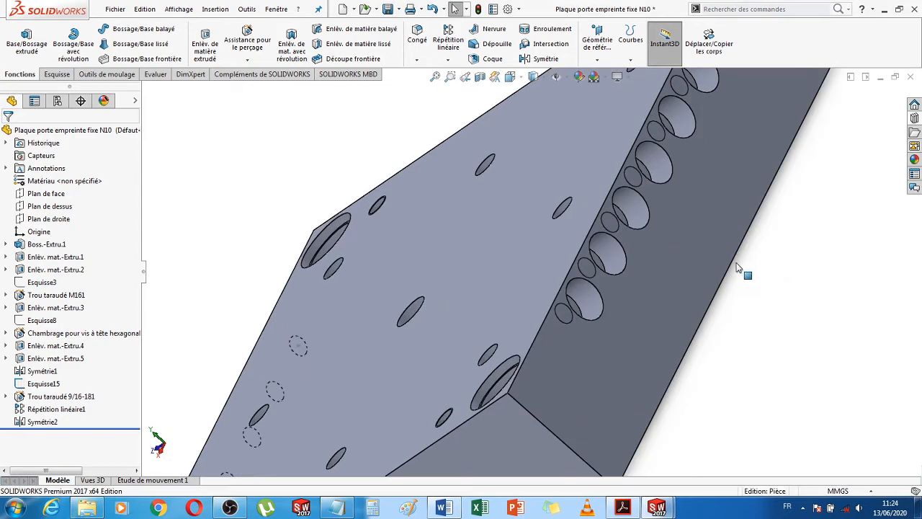
scroll(766, 301, up, 2)
middle_drag(711, 282, 547, 144)
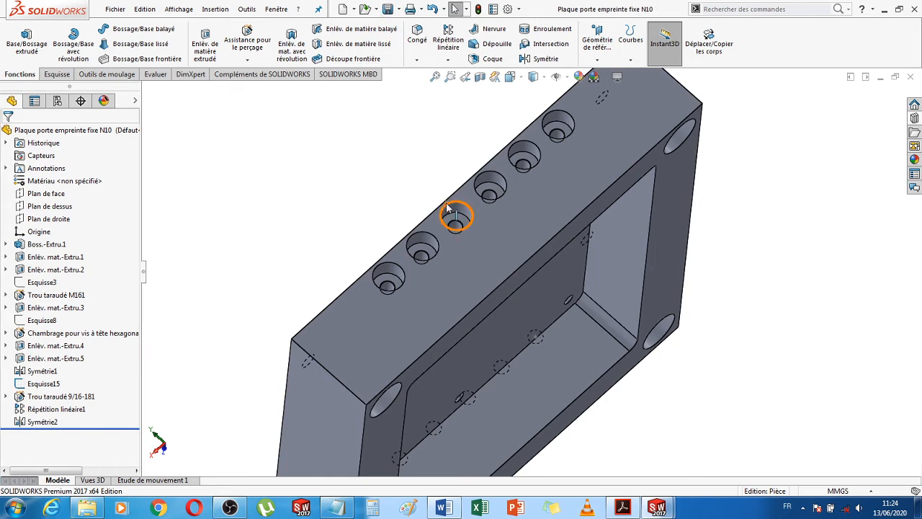
scroll(440, 262, down, 3)
middle_drag(435, 263, 356, 264)
key(f)
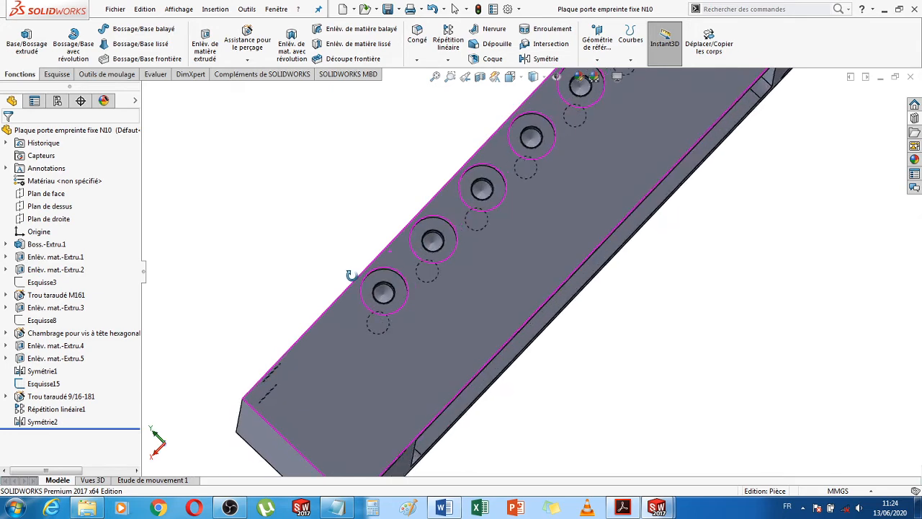
middle_drag(604, 305, 627, 336)
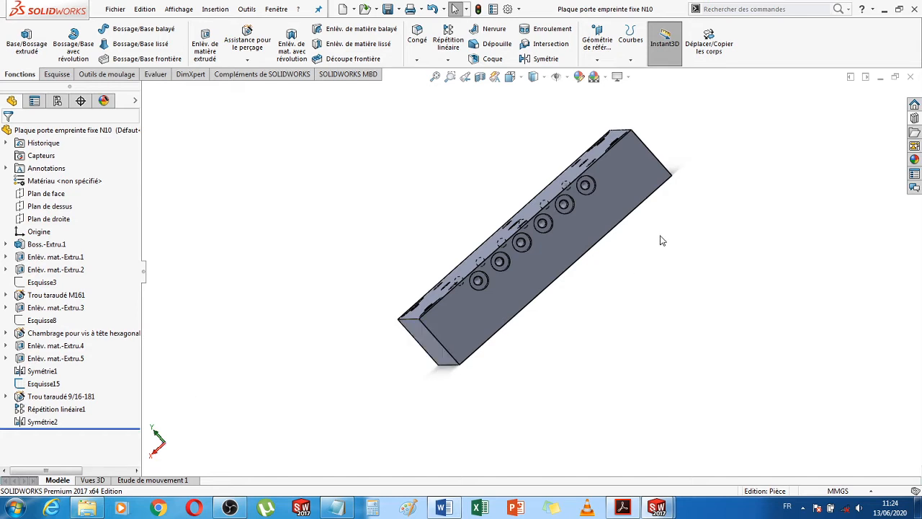
Open a circle sketch on the long side face around the six recesses and view that face straight on
scroll(611, 206, down, 8)
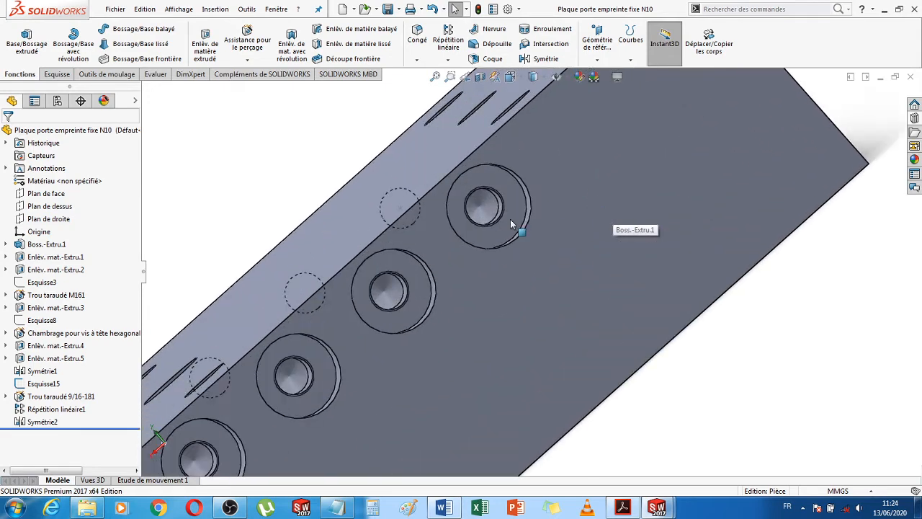
click(514, 205)
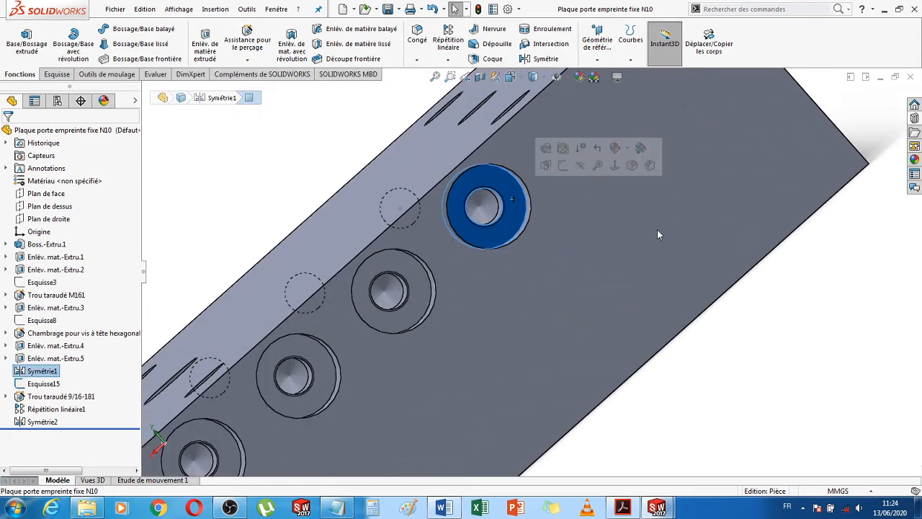
click(614, 241)
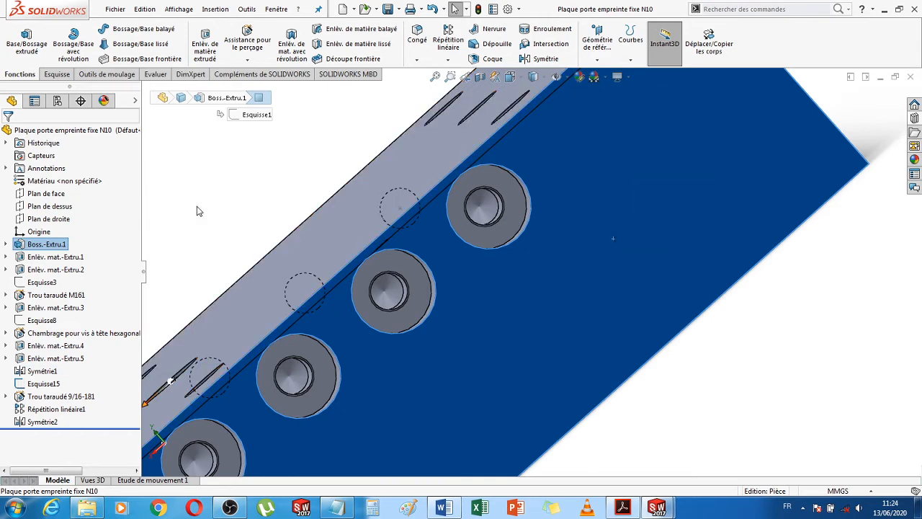
click(58, 77)
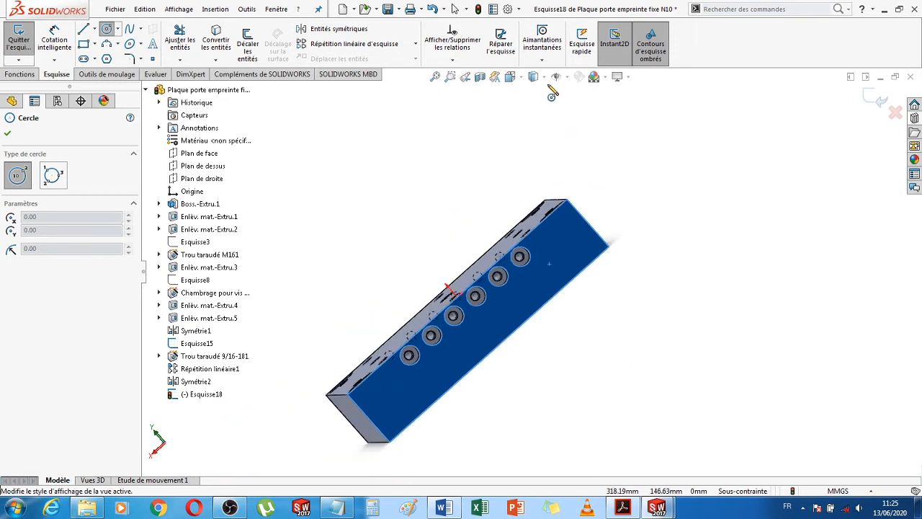
click(513, 77)
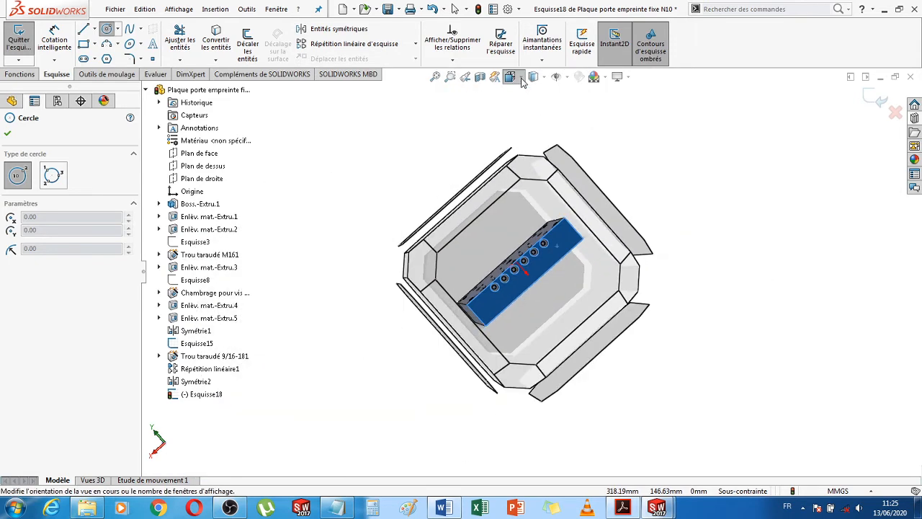
click(522, 78)
click(584, 147)
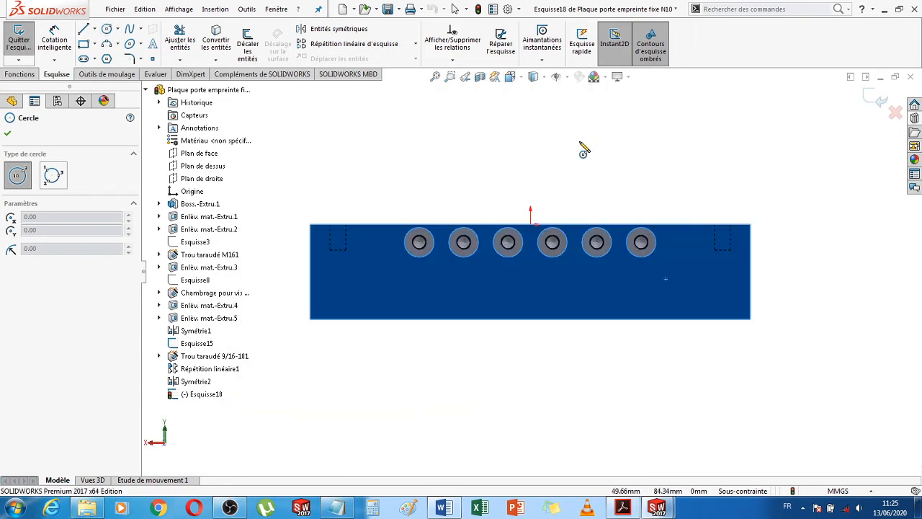
Sketch a circle about 6.7 mm in diameter centred on the end tapped hole of the row, at -112.5, -18
scroll(426, 263, down, 5)
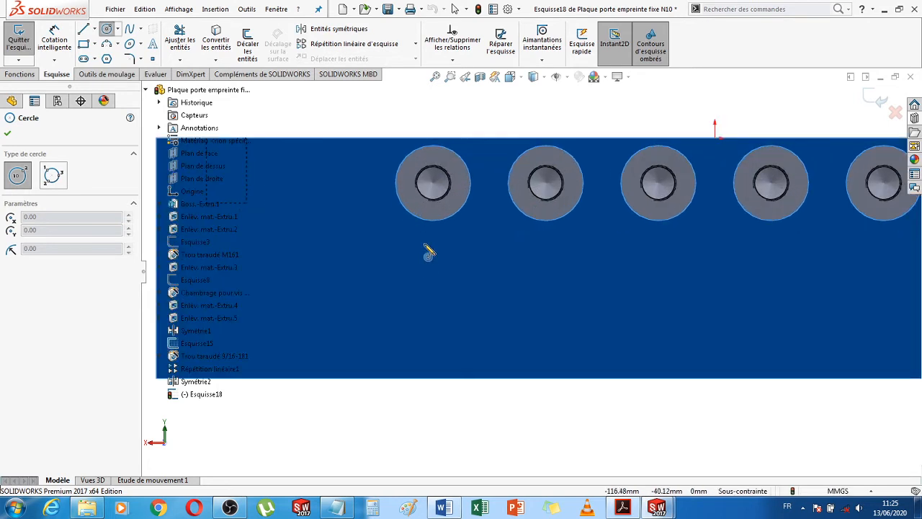
scroll(446, 179, down, 7)
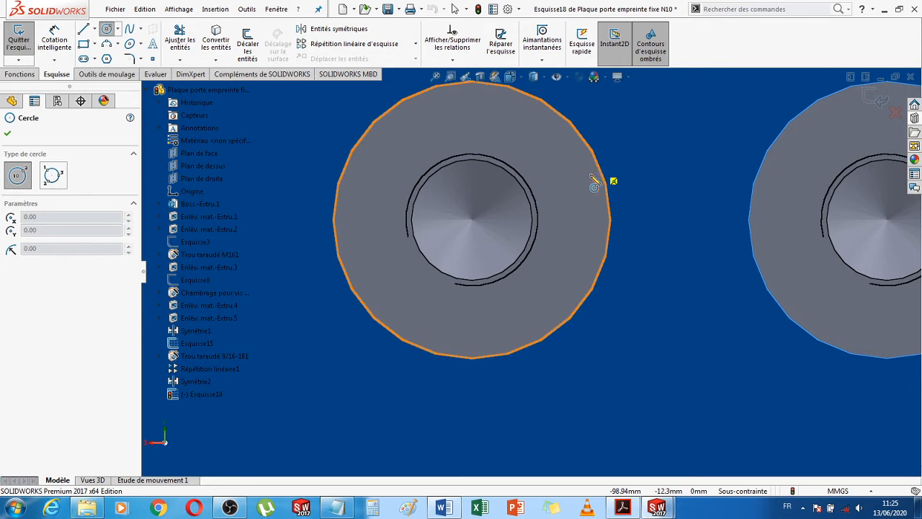
click(472, 220)
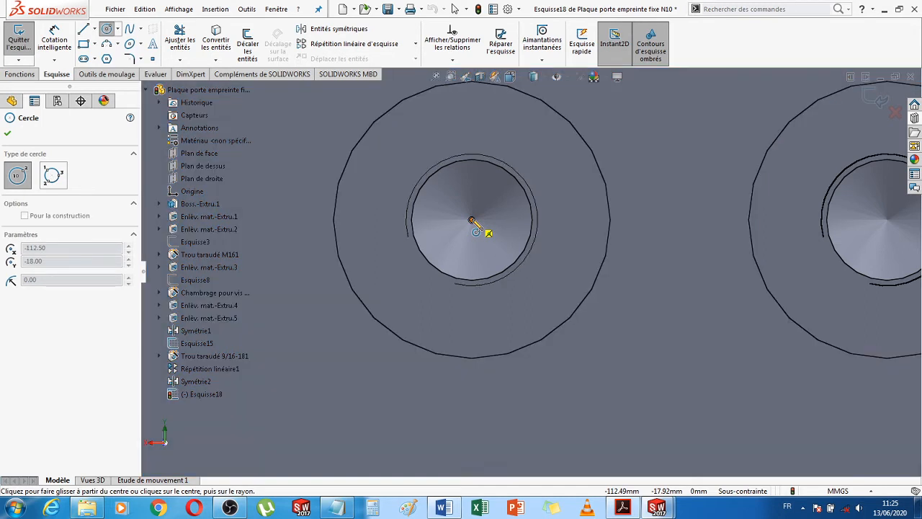
click(489, 252)
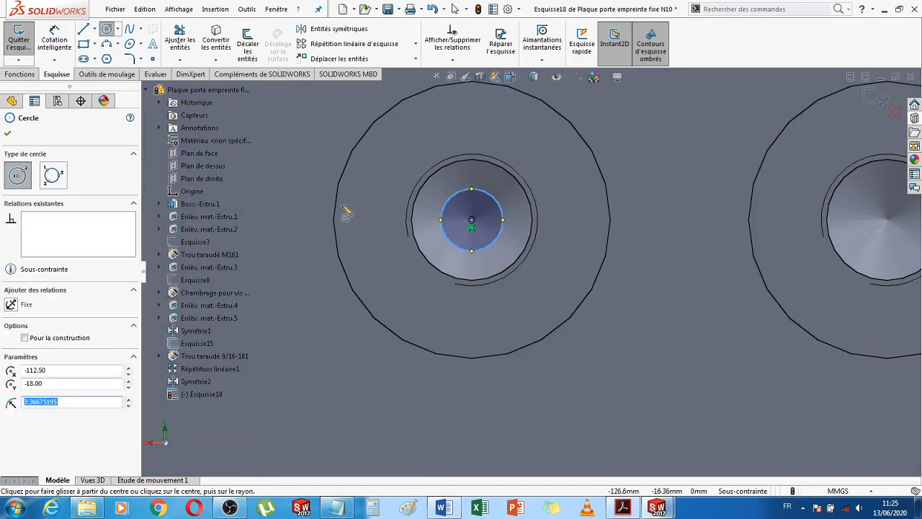
key(Escape)
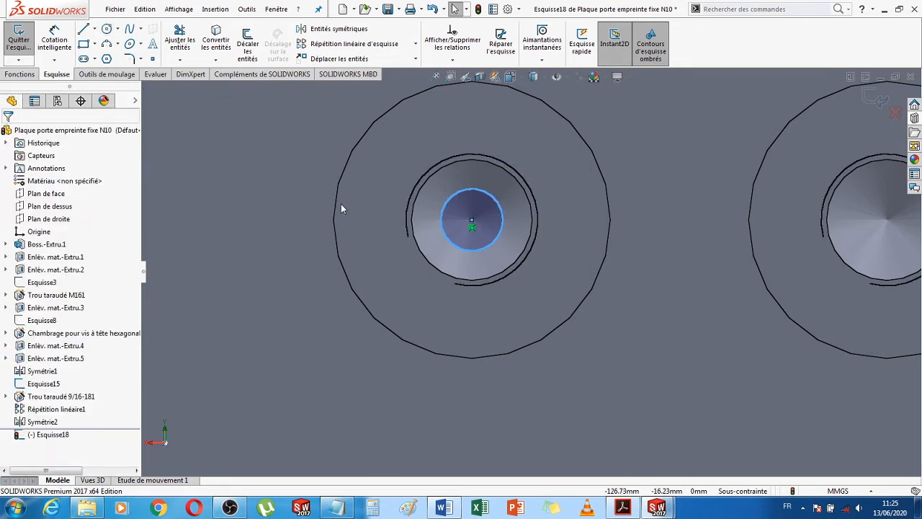
Dimension the circle's diameter to 10 mm
click(52, 34)
click(472, 190)
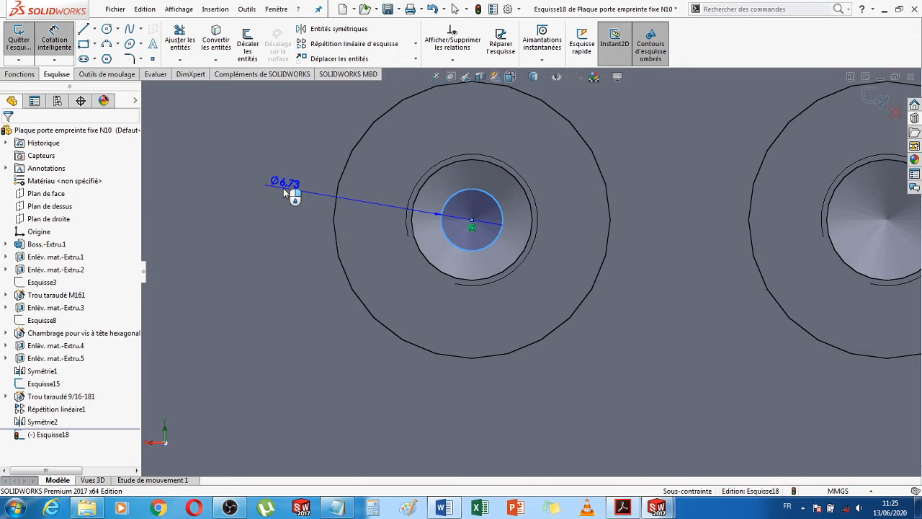
click(284, 190)
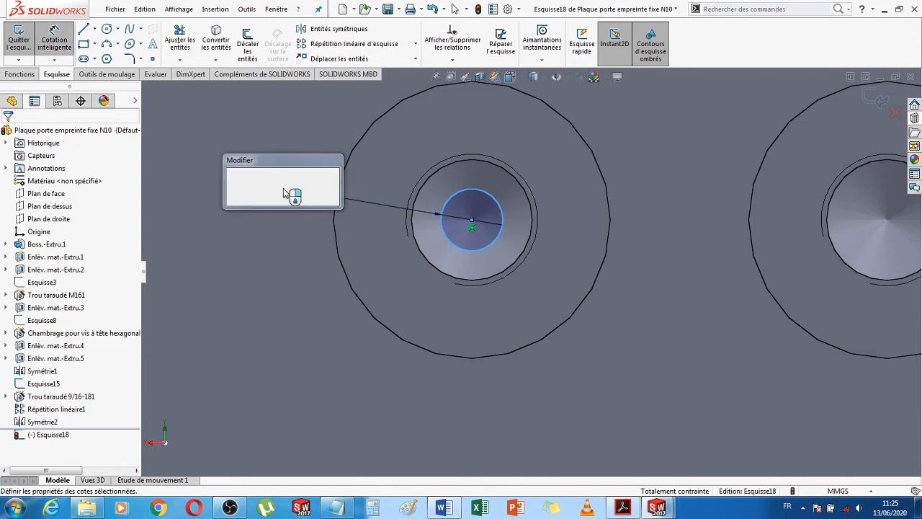
text(10)
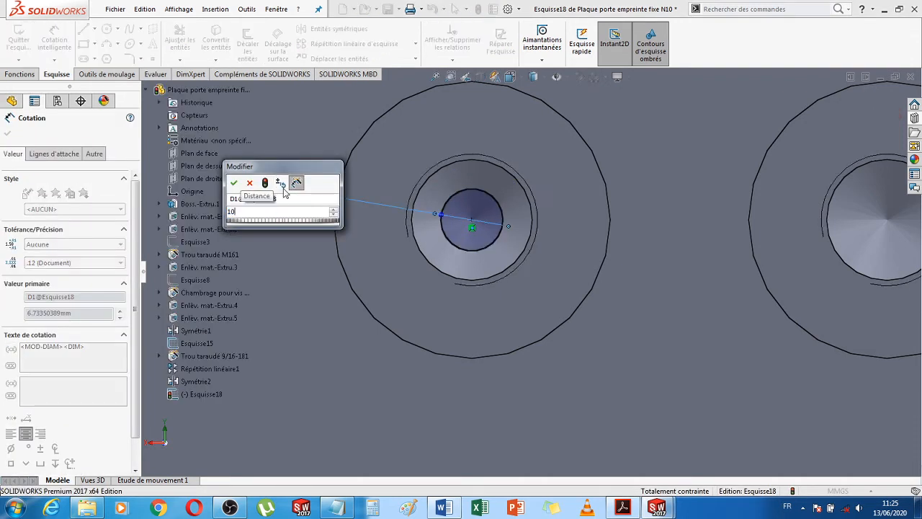
key(Escape)
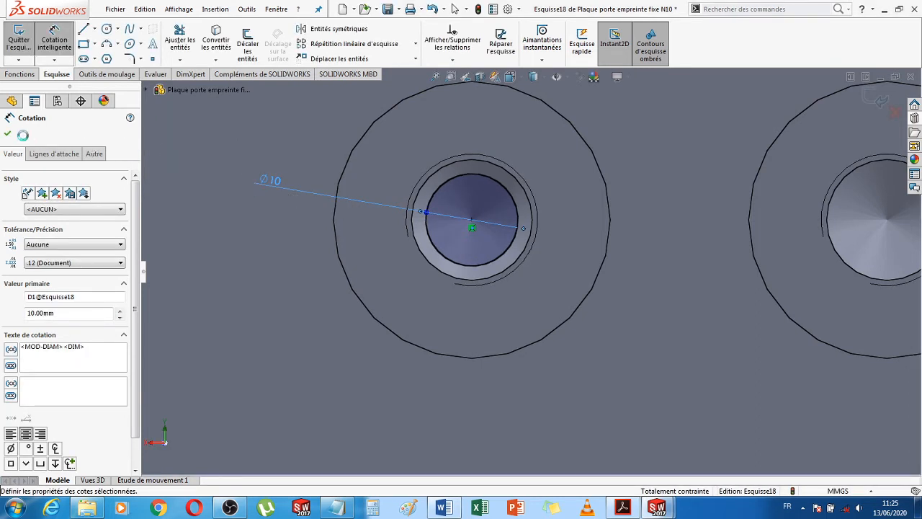
key(Escape)
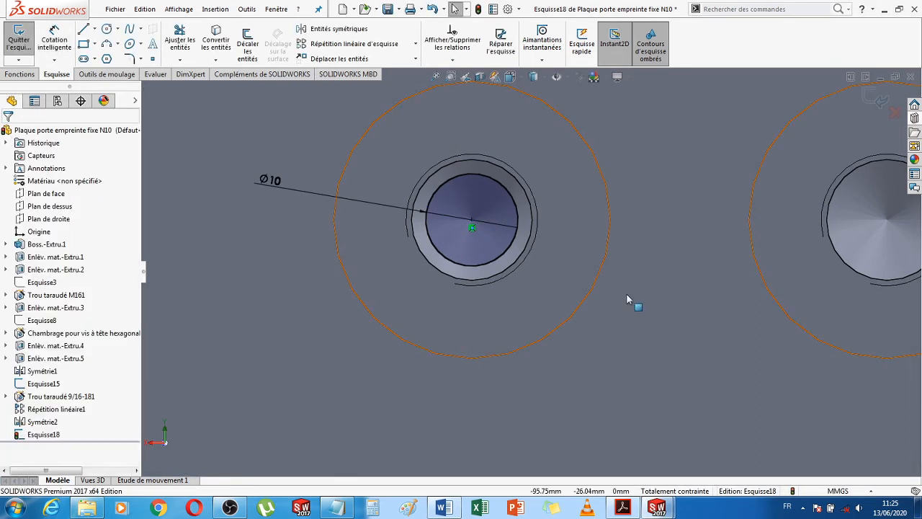
Cut-extrude the 10 mm circle through the whole plate with the A travers tout end condition
scroll(626, 293, up, 5)
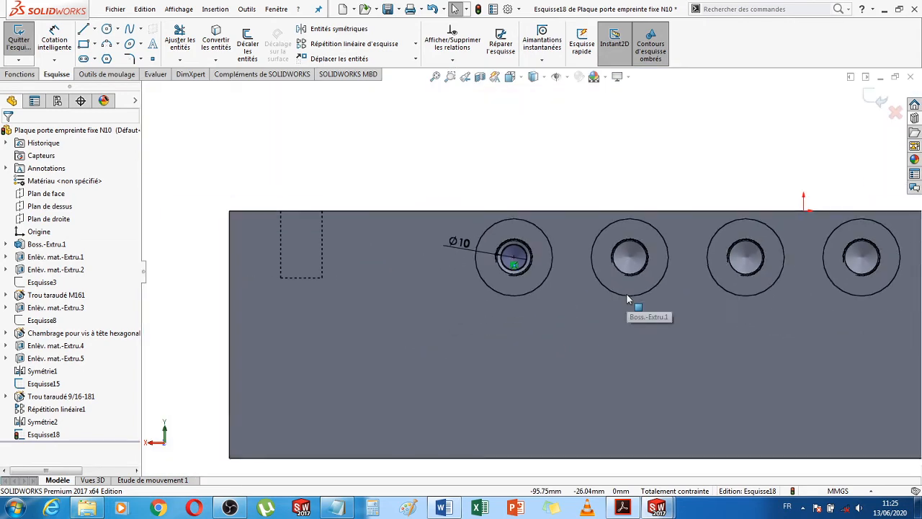
scroll(627, 293, up, 2)
middle_drag(737, 180, 718, 192)
click(249, 193)
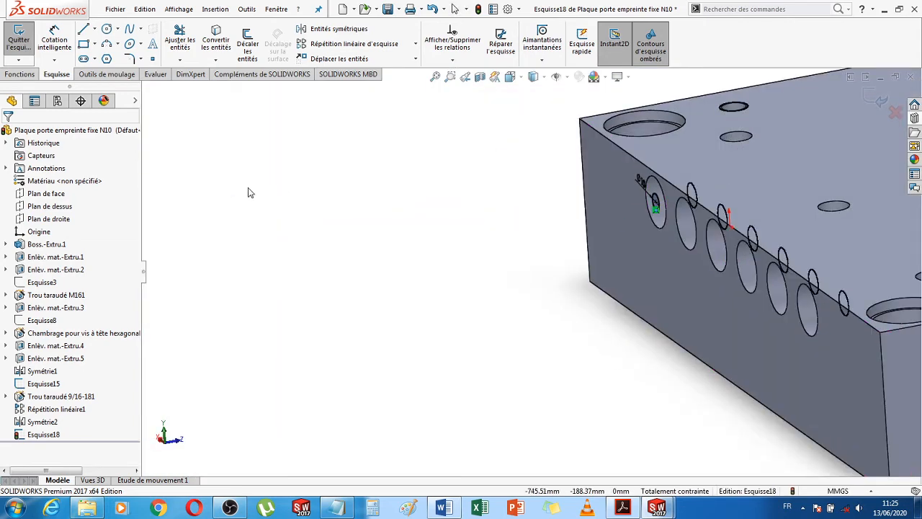
click(18, 75)
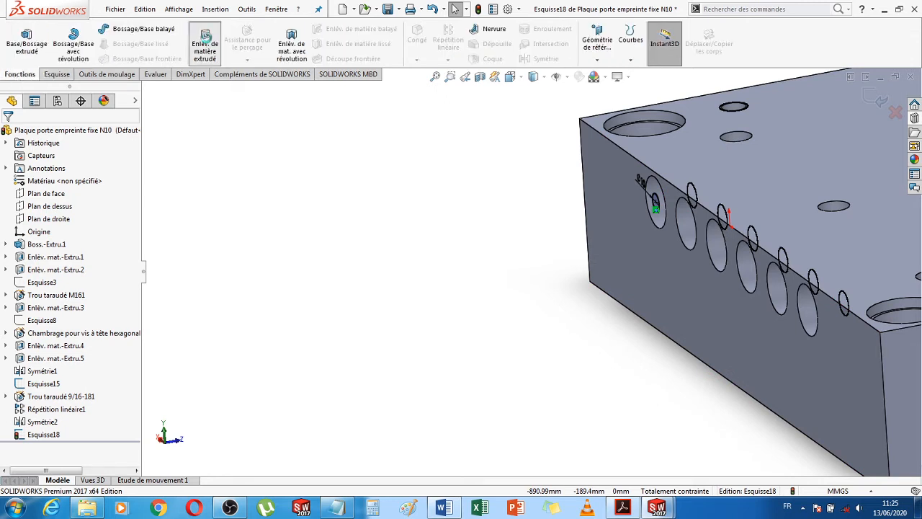
click(205, 38)
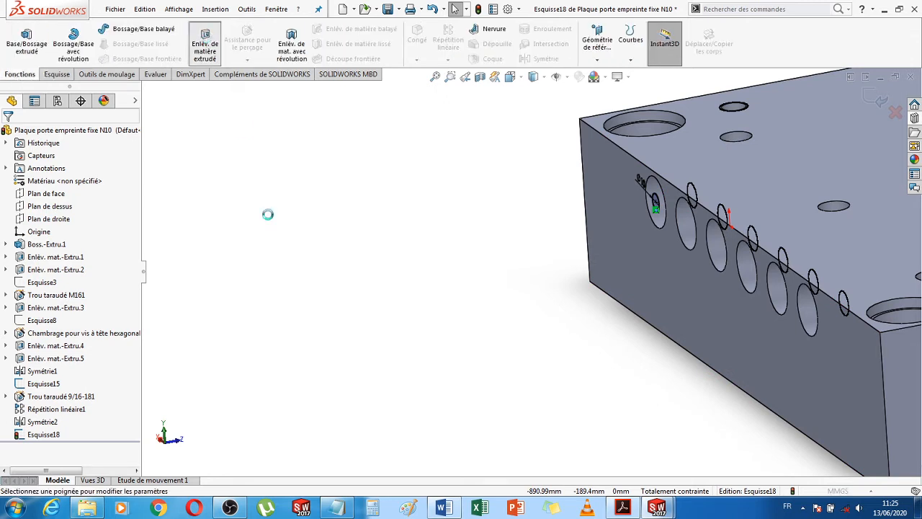
click(84, 204)
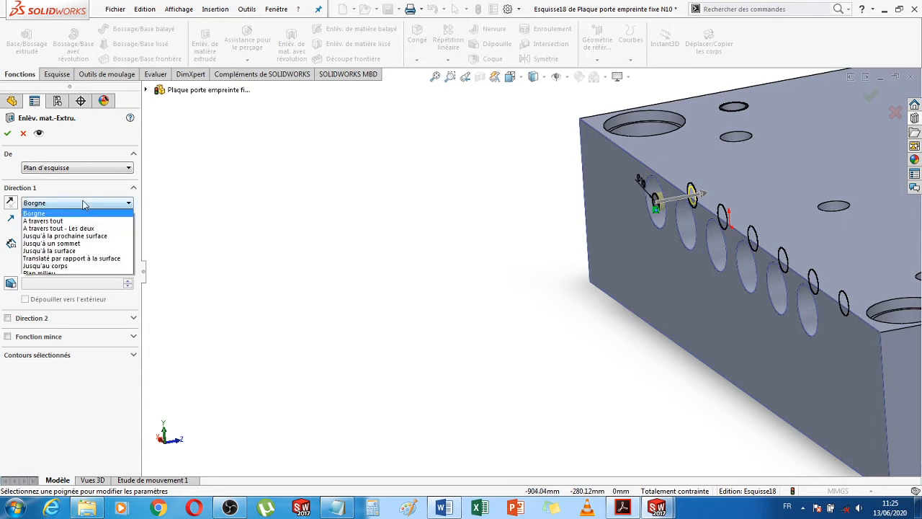
click(77, 222)
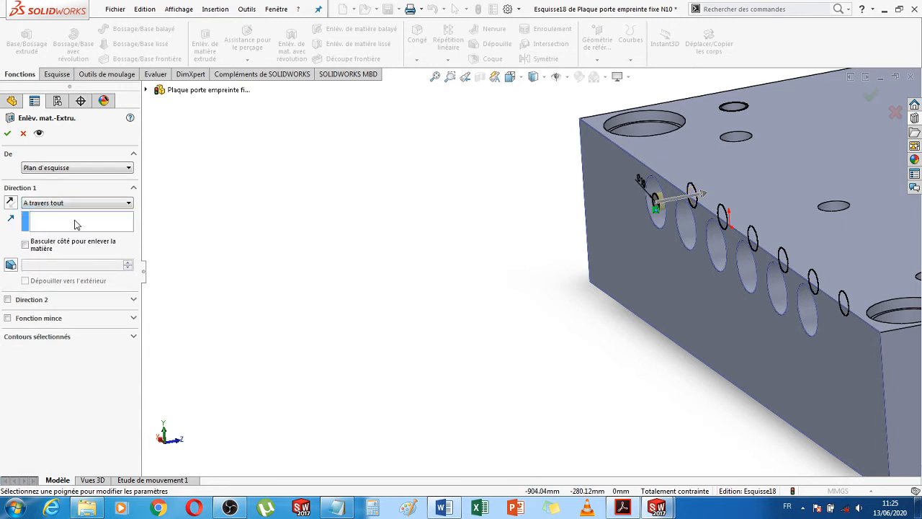
click(9, 136)
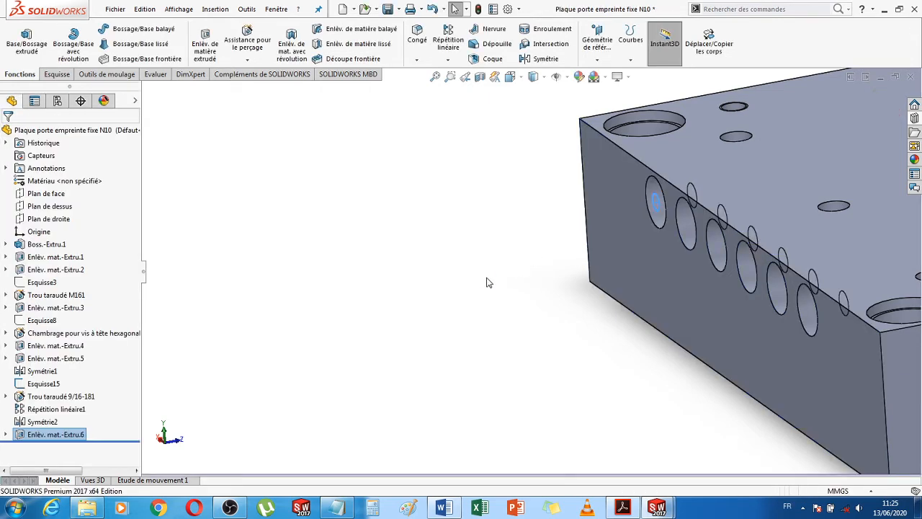
Inspect the 10 mm through cut inside the end recess of the plate's long side
scroll(487, 282, up, 5)
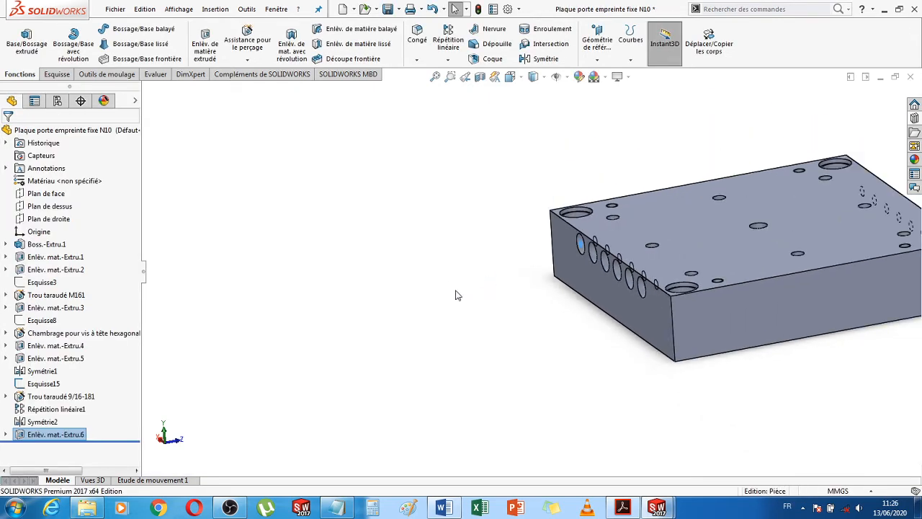
middle_drag(455, 294, 529, 269)
scroll(670, 228, down, 6)
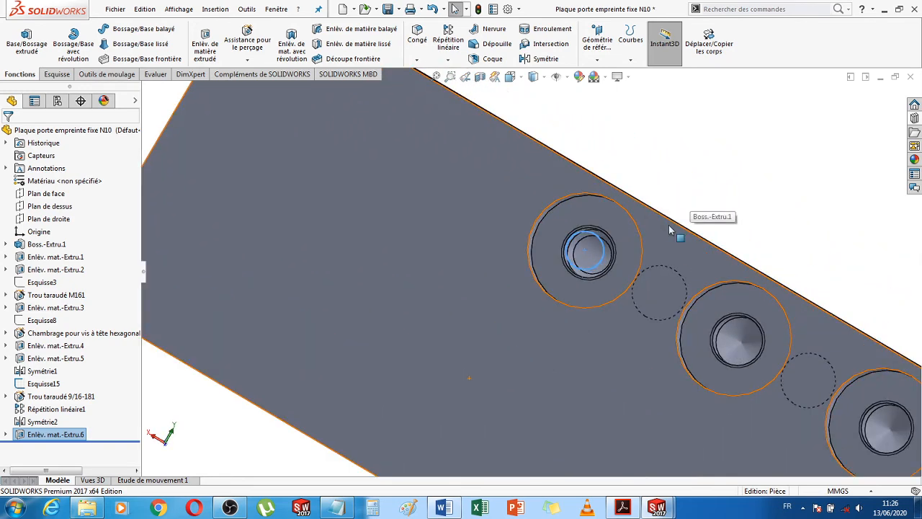
scroll(647, 248, down, 2)
middle_drag(790, 185, 651, 245)
scroll(778, 195, up, 5)
click(286, 376)
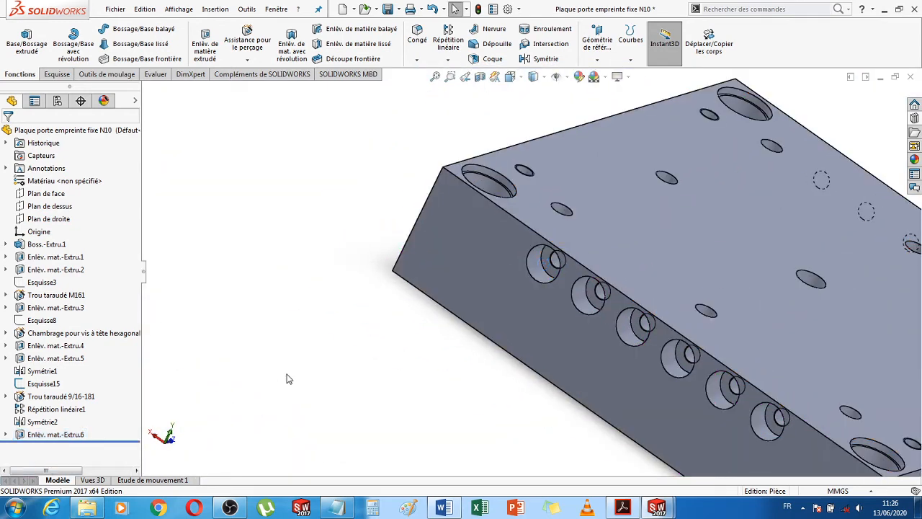
key(f)
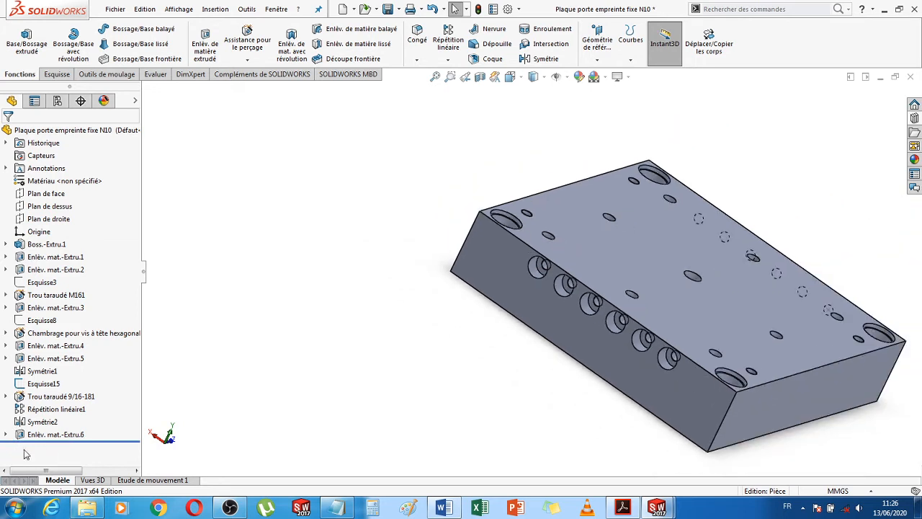
Linearly pattern the 10 mm through cut along the plate's long upper edge with 6 instances spaced 45 mm apart
click(58, 435)
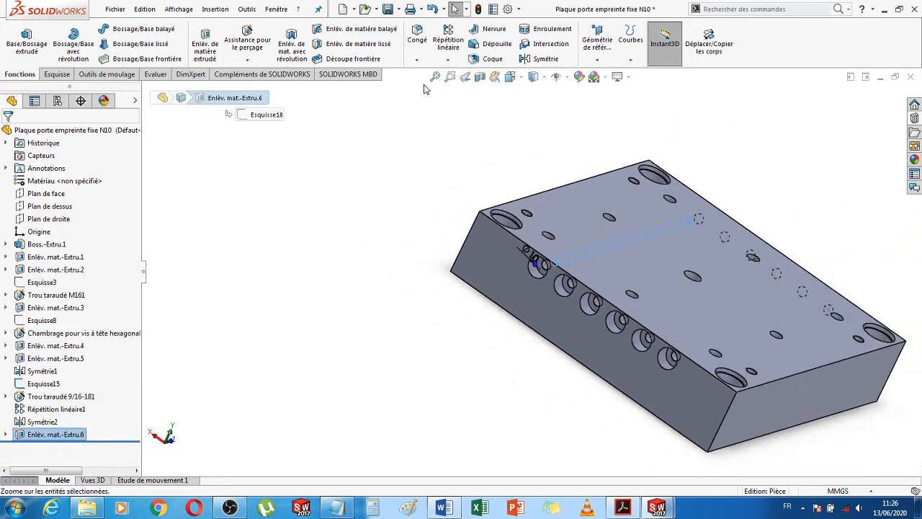
click(447, 61)
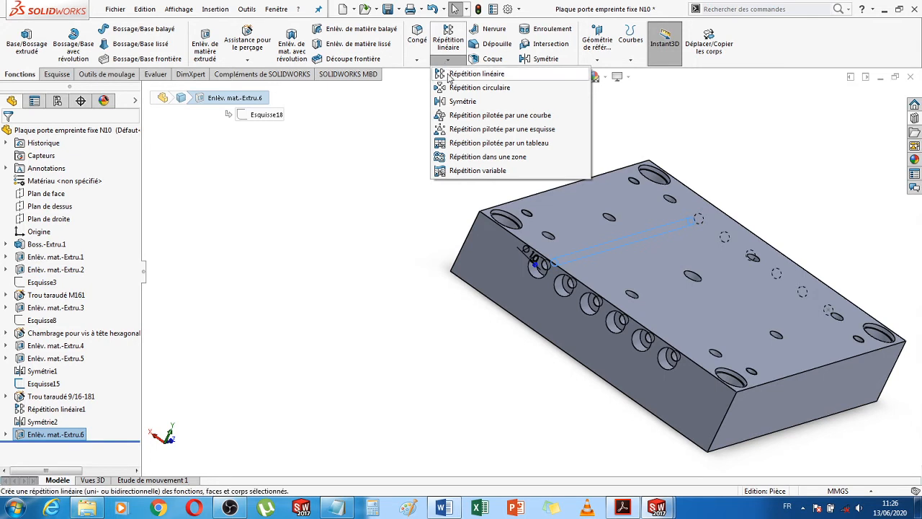
click(404, 104)
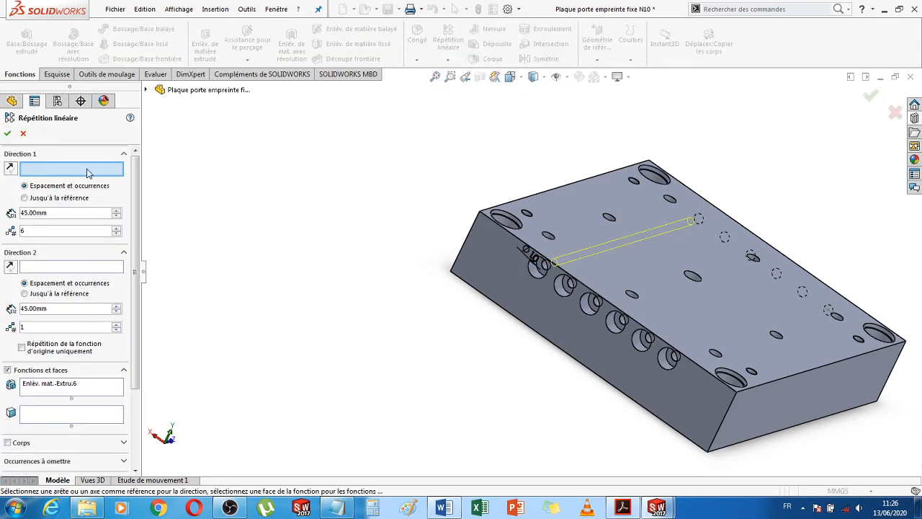
click(585, 287)
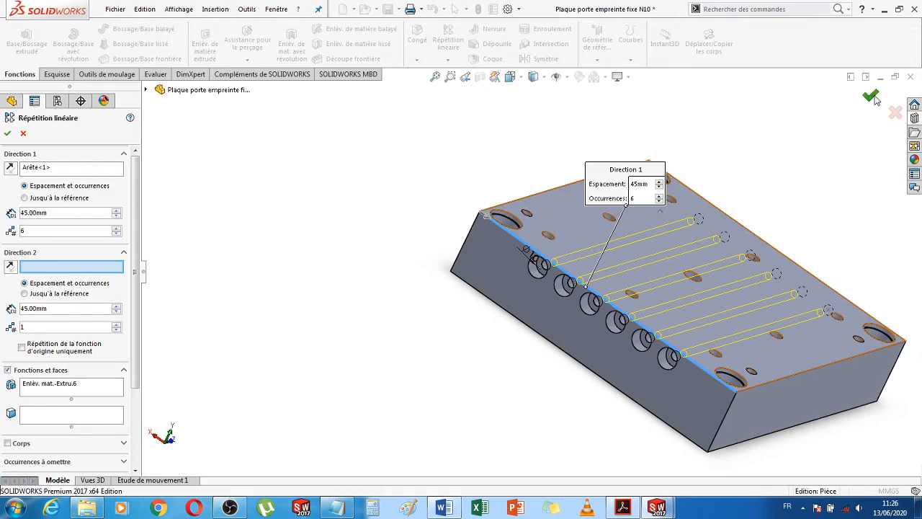
click(873, 96)
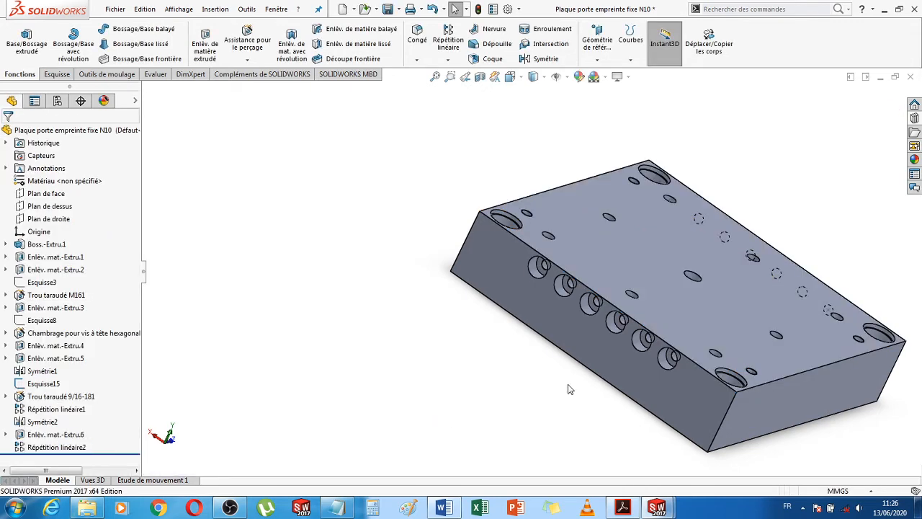
Display the plate with hidden lines visible and examine the row of recesses, tapped holes and channels in the front view
middle_drag(808, 252, 629, 165)
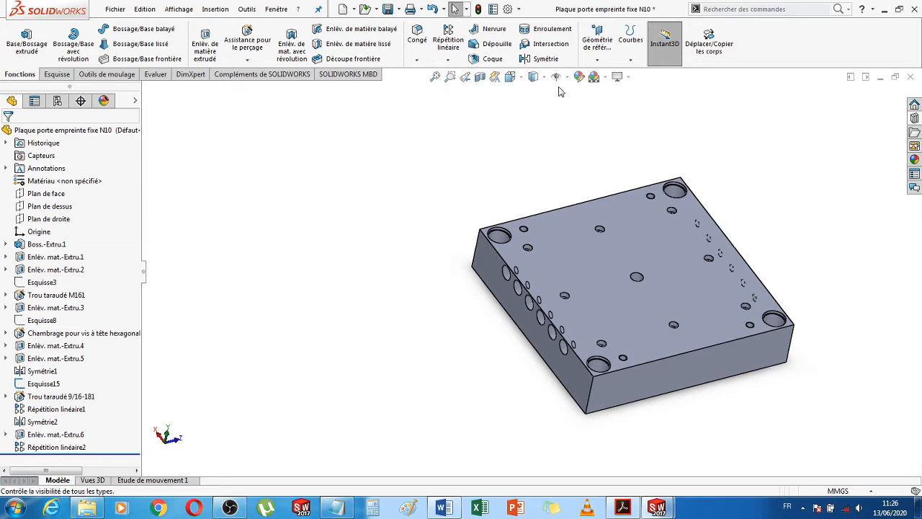
click(537, 77)
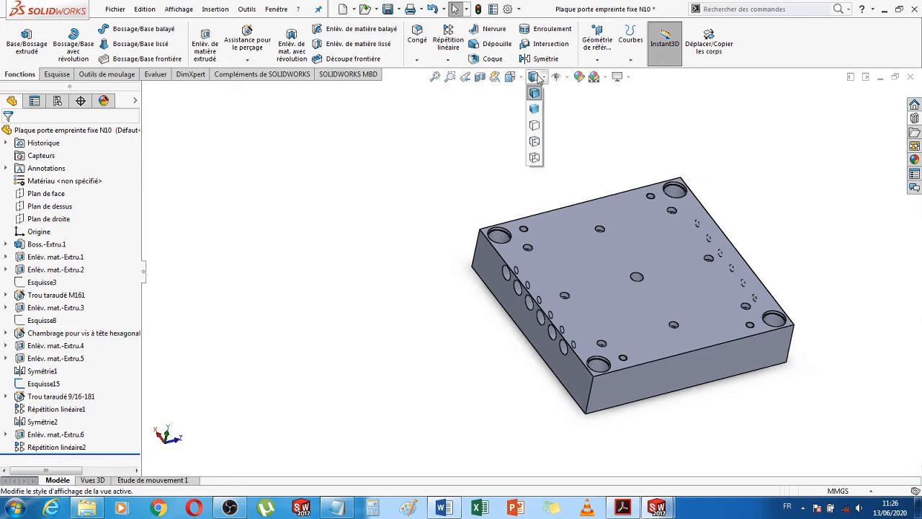
click(535, 142)
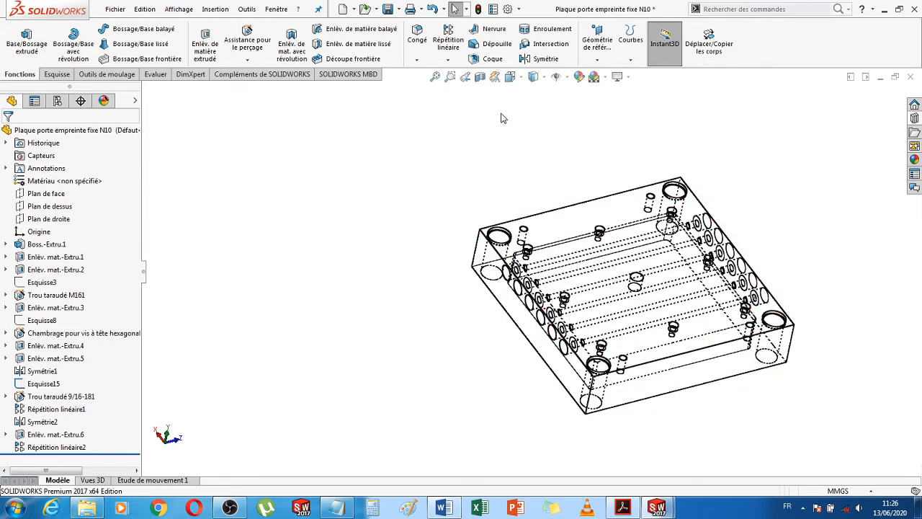
middle_drag(434, 215, 452, 193)
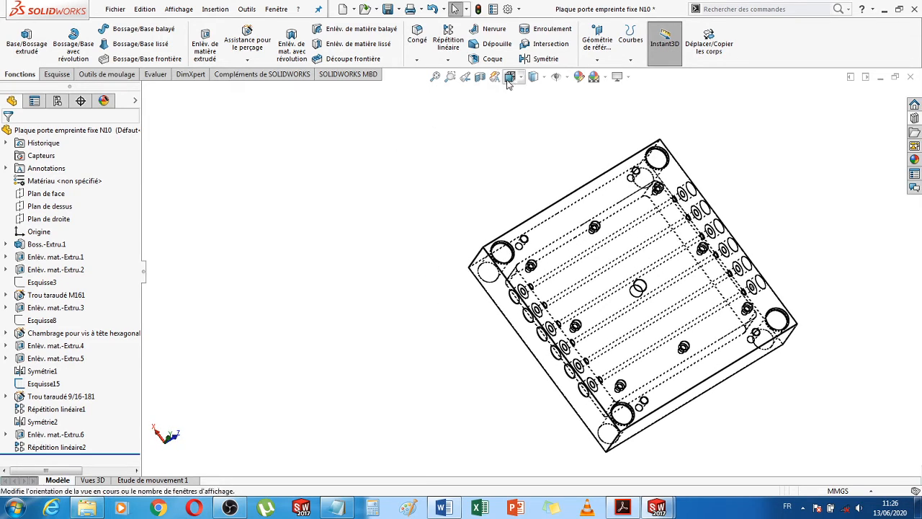
click(510, 78)
click(525, 128)
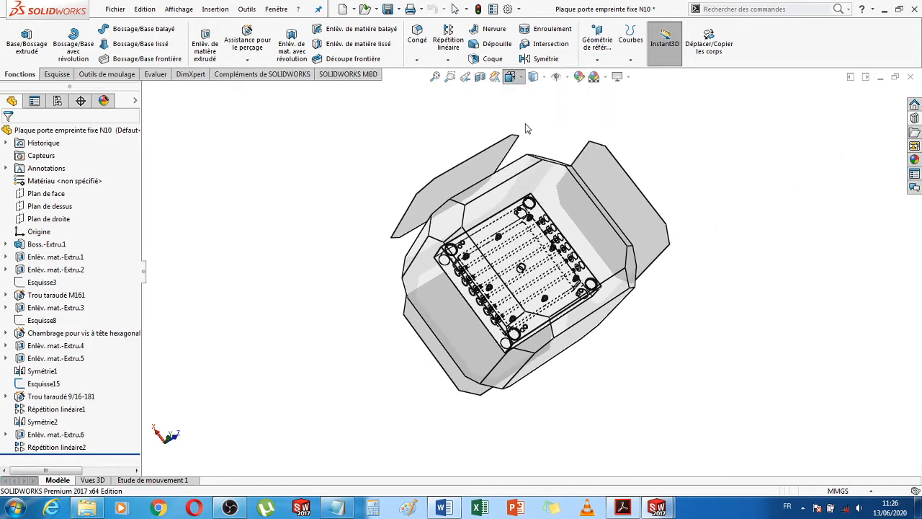
scroll(529, 269, down, 5)
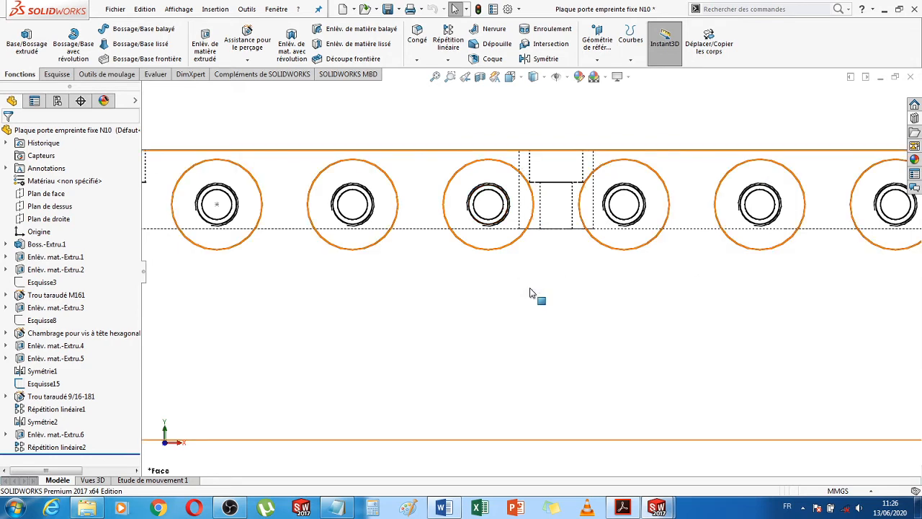
scroll(530, 294, up, 3)
scroll(360, 261, down, 5)
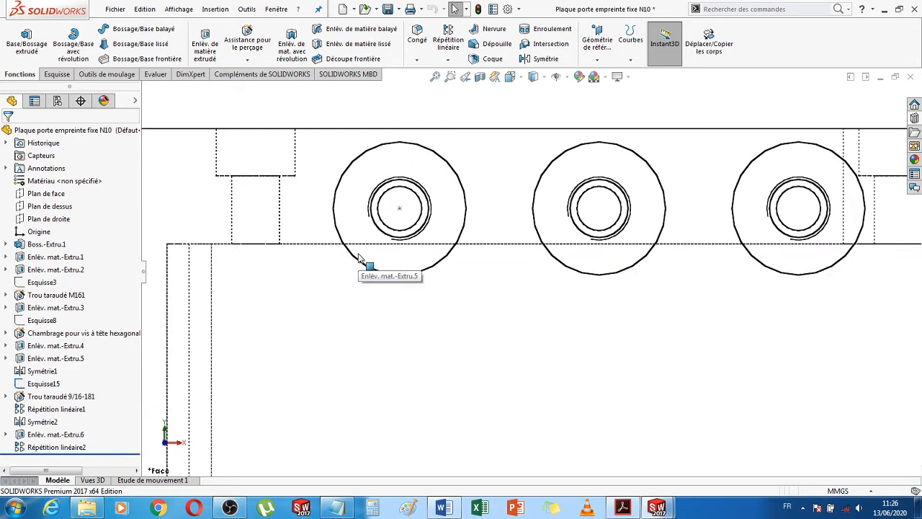
scroll(360, 260, down, 2)
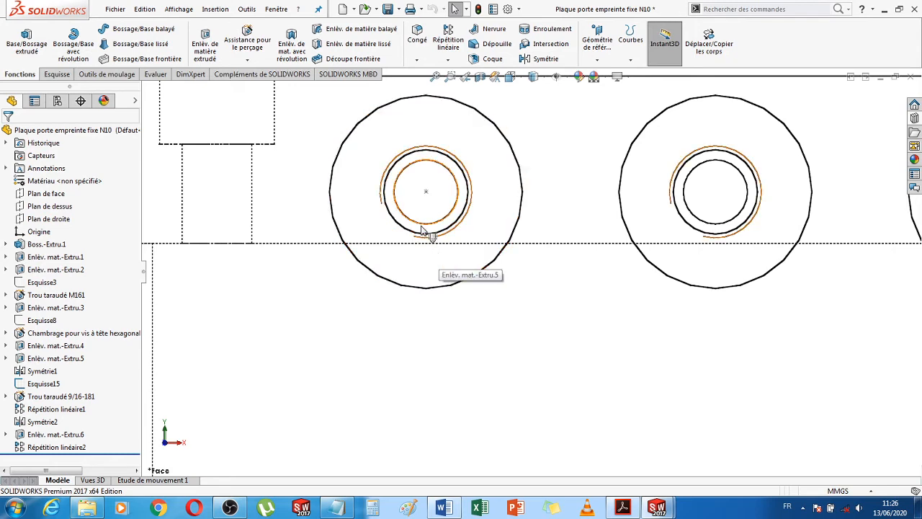
scroll(591, 298, up, 6)
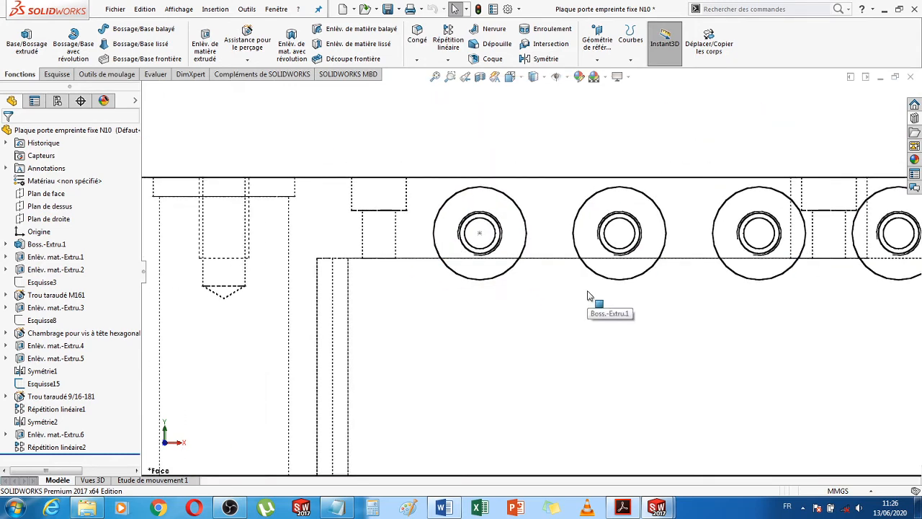
scroll(807, 276, up, 1)
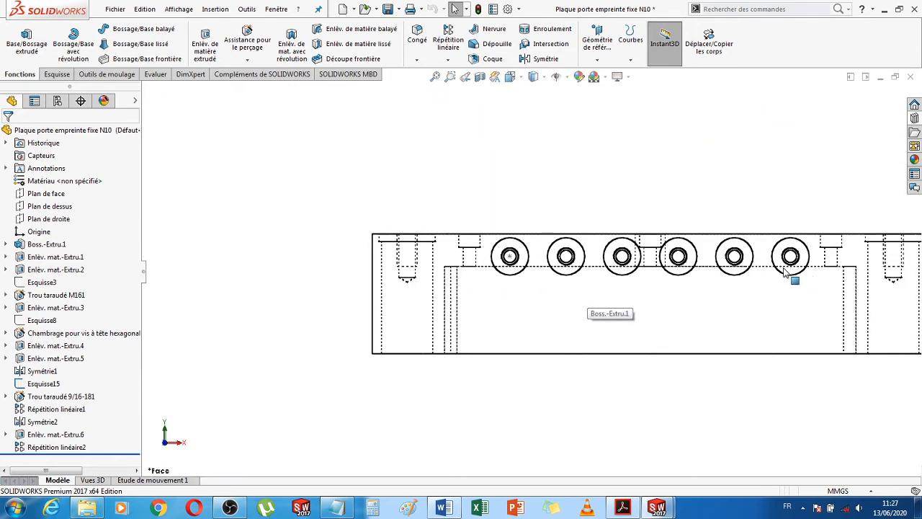
Examine in the top view how the tapped holes run into the 10 mm channels at the edge of the central pocket
click(510, 77)
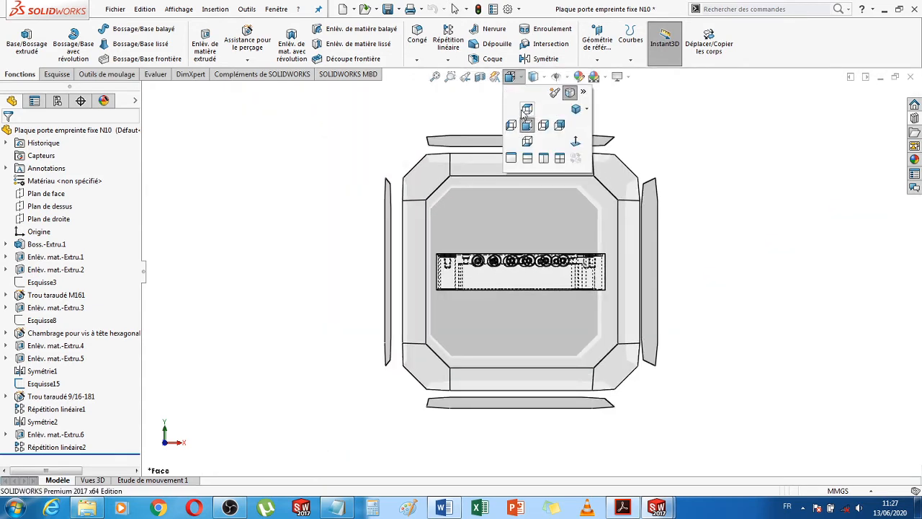
click(524, 111)
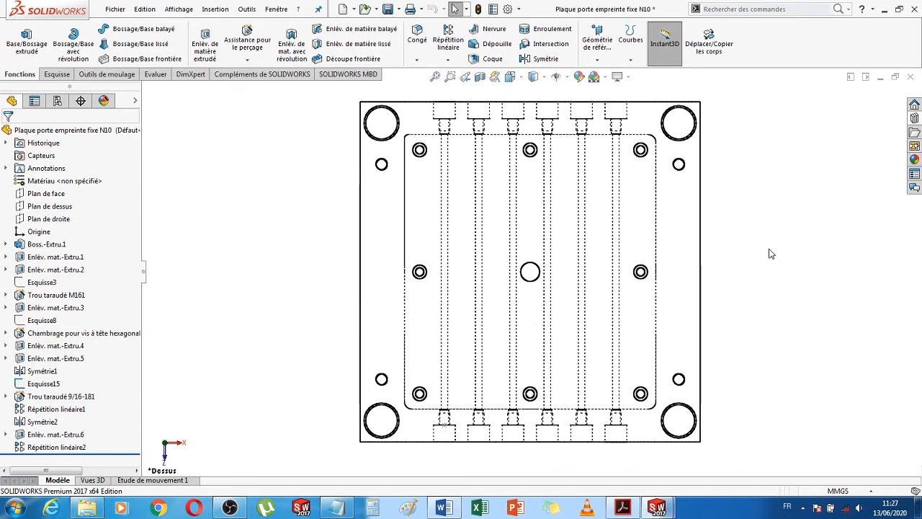
scroll(461, 159, down, 8)
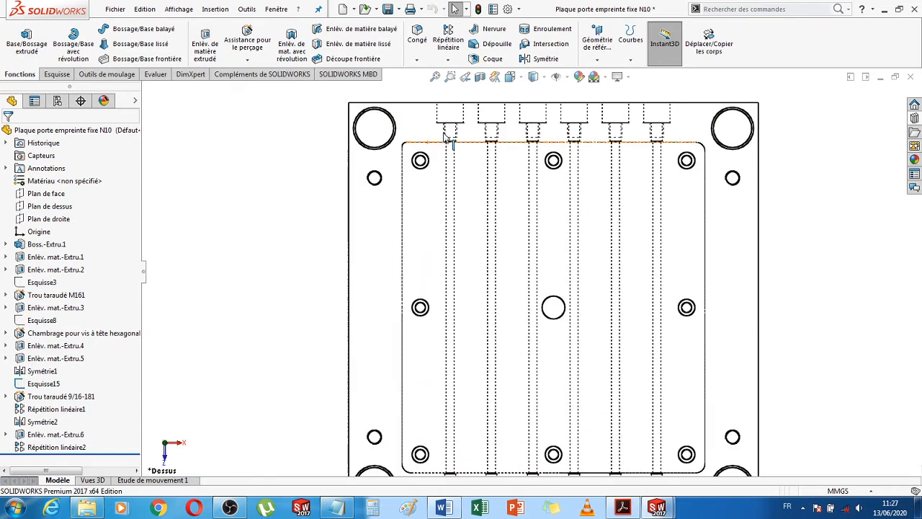
scroll(483, 180, down, 4)
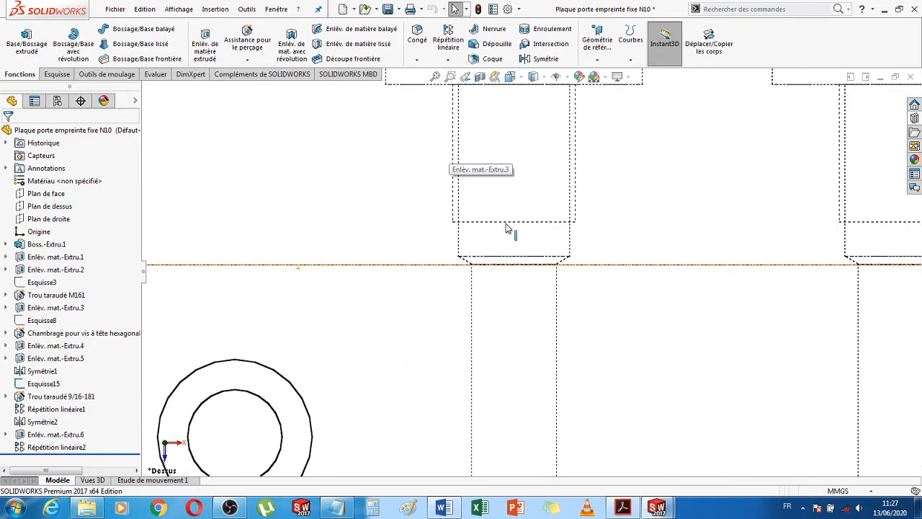
scroll(506, 228, up, 3)
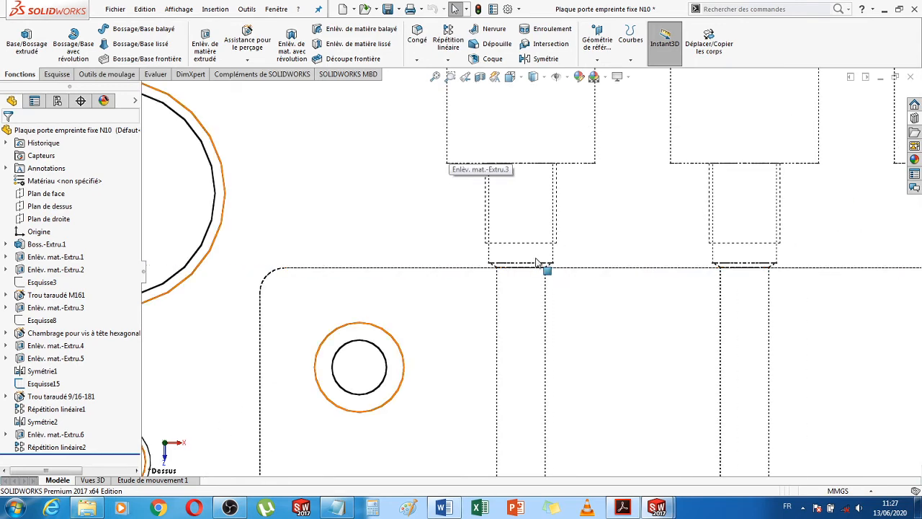
scroll(511, 271, up, 2)
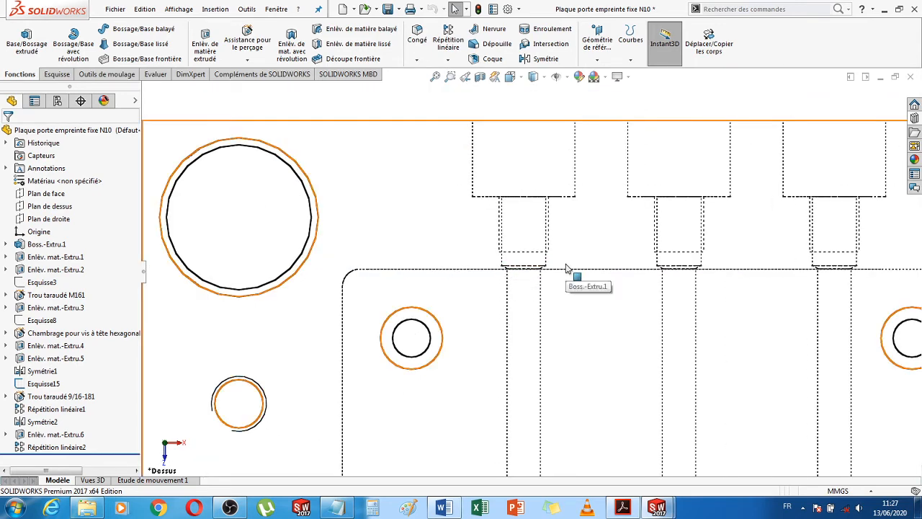
scroll(526, 271, down, 3)
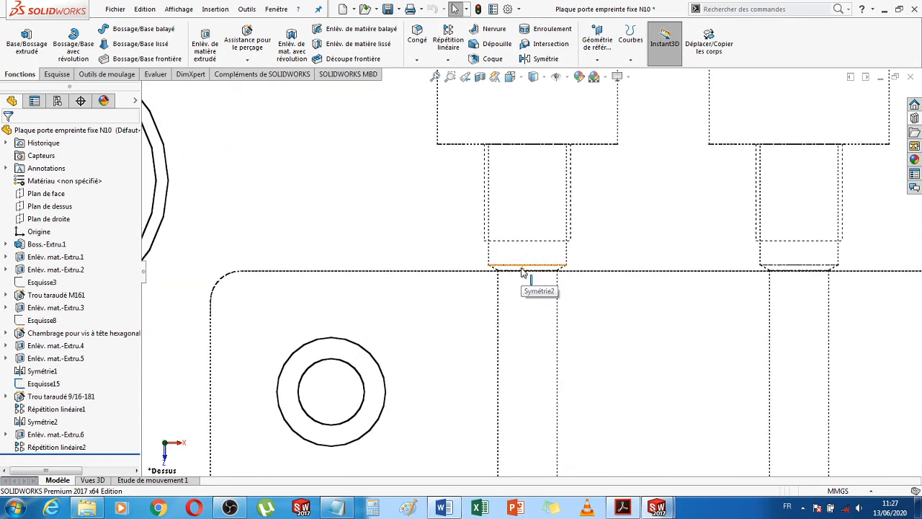
scroll(523, 271, up, 10)
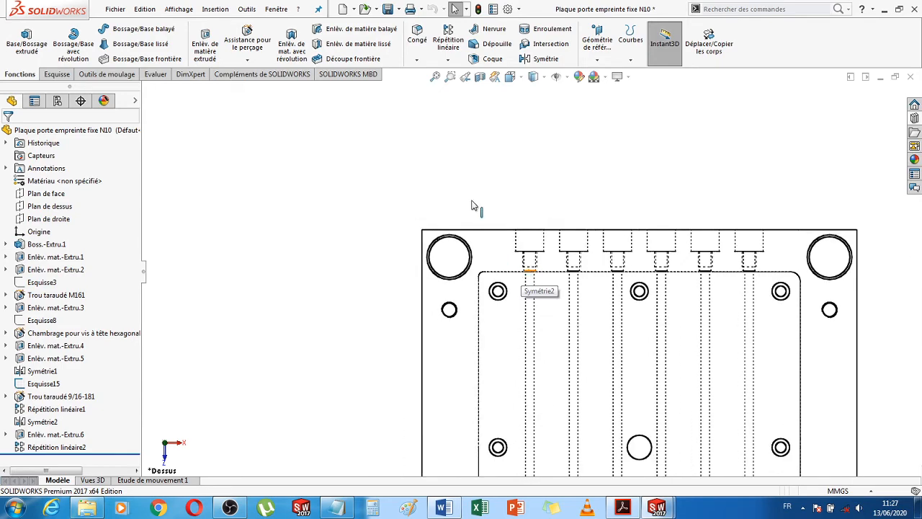
Restore the shaded display with edges and inspect the pocket walls and the outer faces of the plate
middle_drag(472, 206, 555, 91)
click(534, 76)
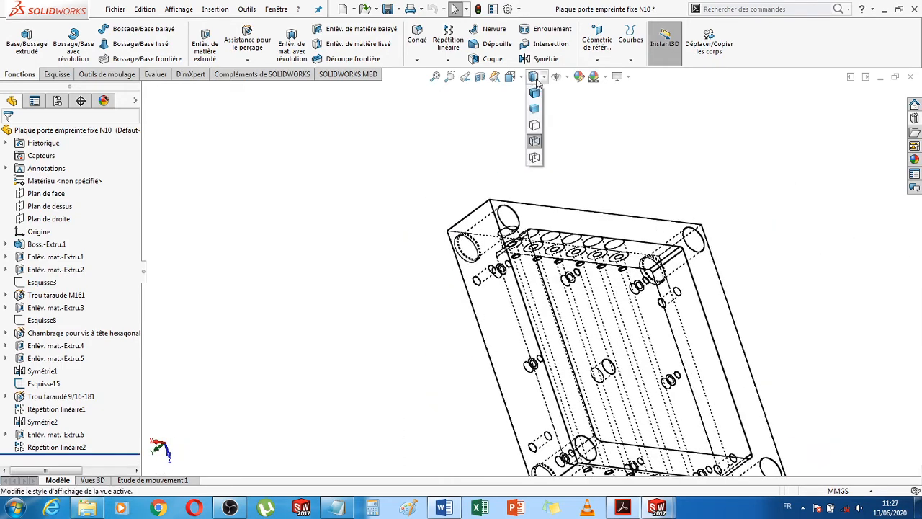
click(534, 92)
mouse_move(807, 301)
middle_down()
mouse_move(806, 210)
mouse_move(750, 197)
mouse_move(753, 288)
mouse_move(737, 295)
mouse_move(747, 293)
middle_up()
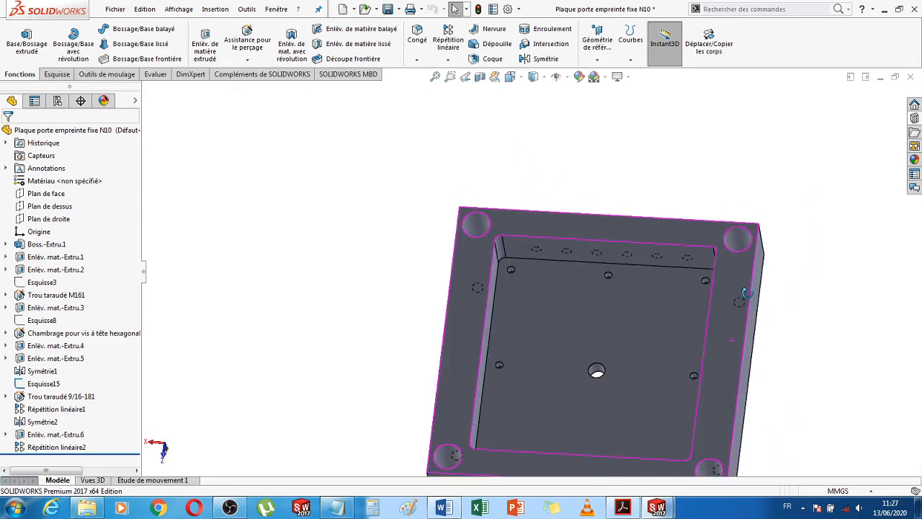
scroll(609, 265, down, 5)
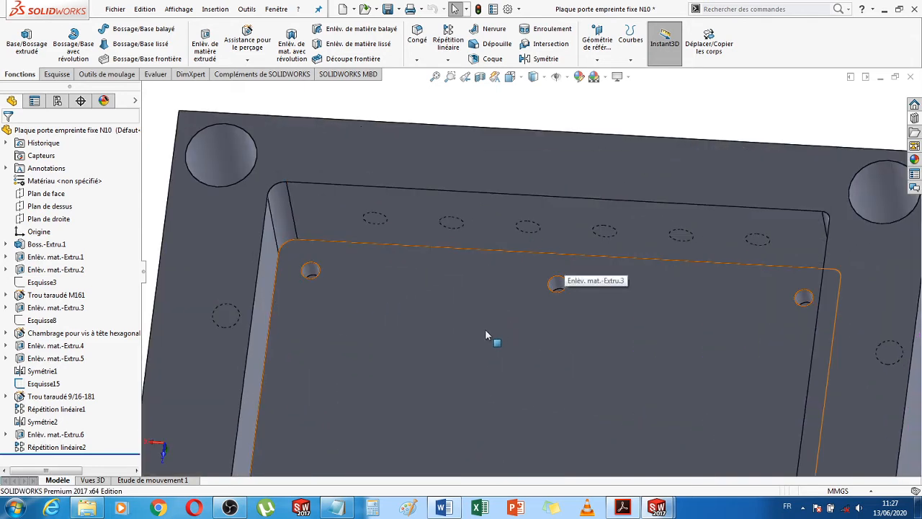
scroll(485, 329, up, 5)
middle_drag(762, 372, 826, 267)
middle_drag(794, 379, 812, 294)
Close the cavity-holder plate with its changes saved and rebuild the Cendrier - Partie fixe assembly
click(912, 76)
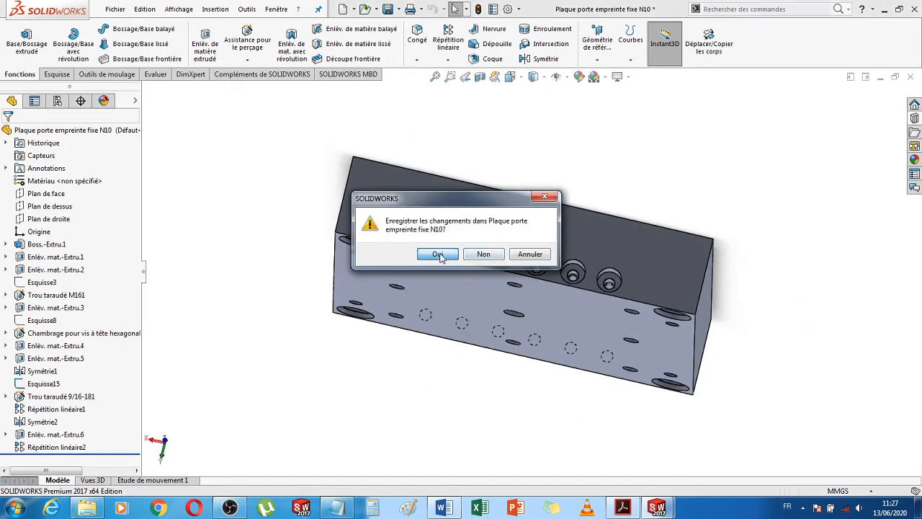
click(437, 254)
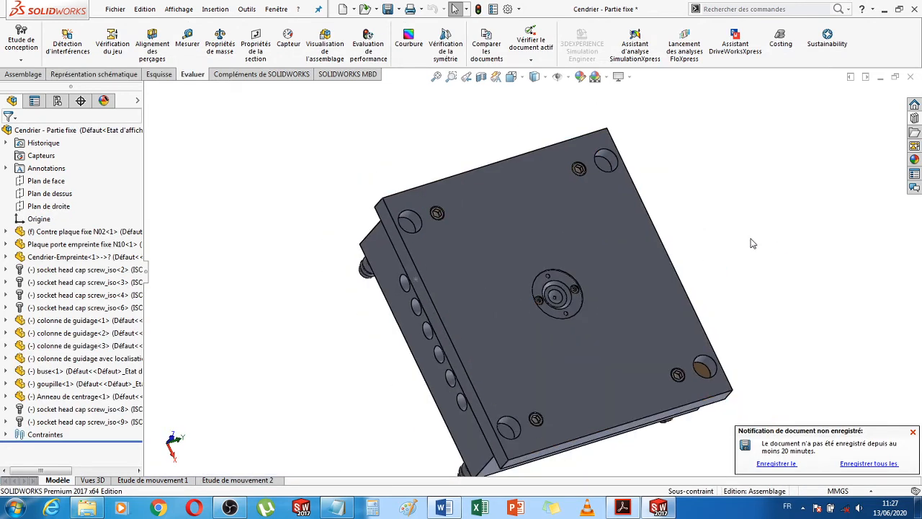
middle_drag(752, 244, 757, 204)
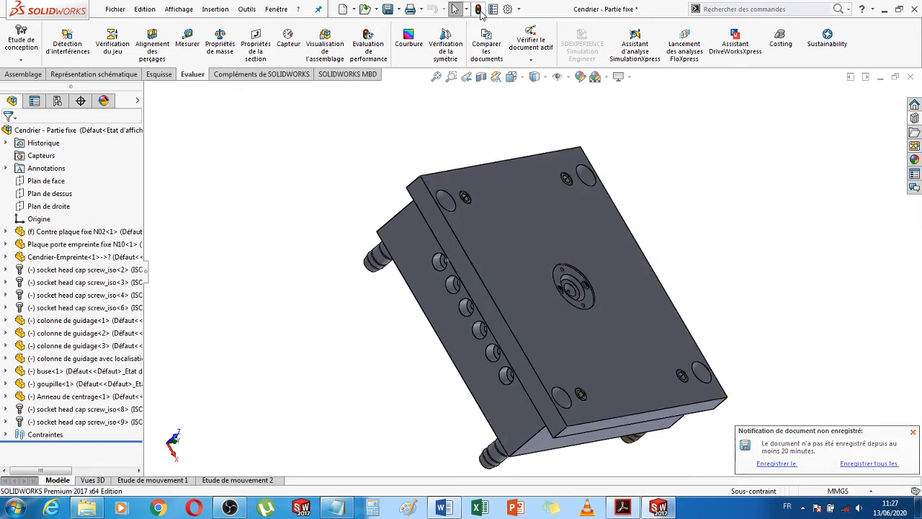
click(480, 11)
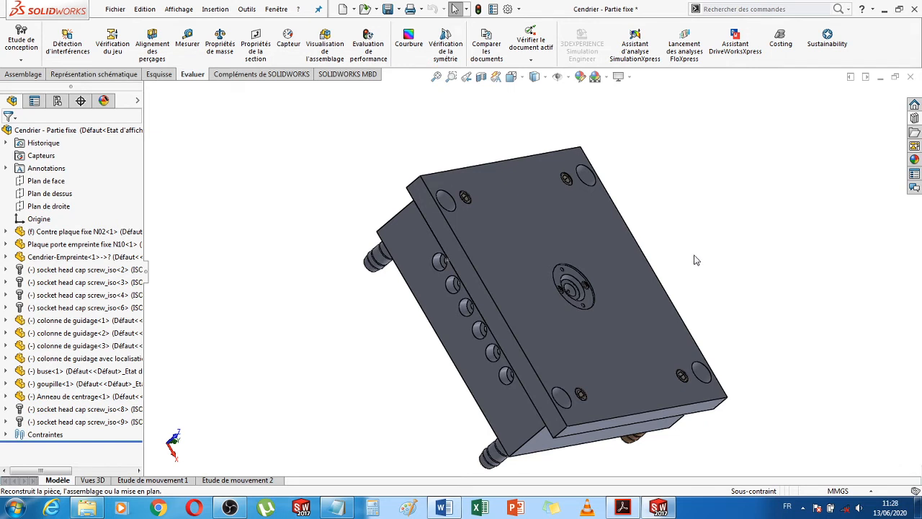
Insert the FN914A part from the TP 2 folder into the assembly, placing it in free space beside the row of recesses
middle_drag(696, 258, 730, 242)
scroll(541, 281, down, 6)
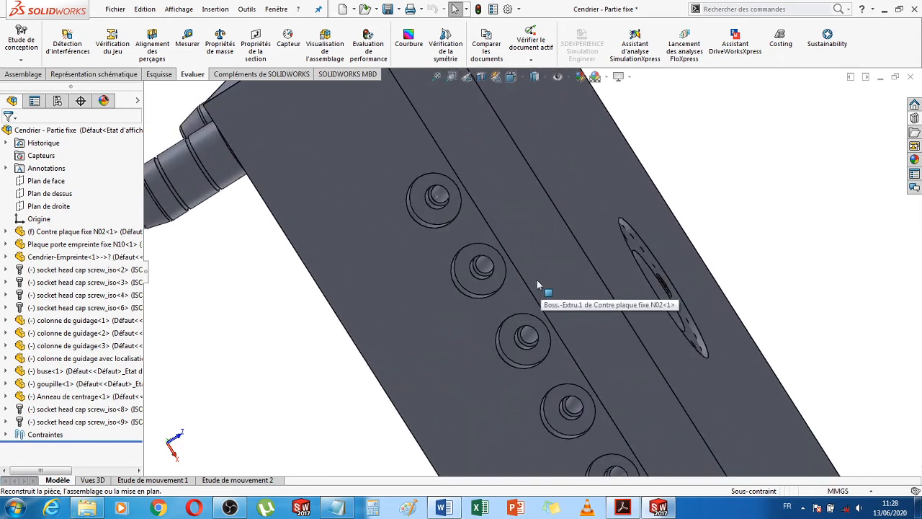
scroll(549, 276, up, 6)
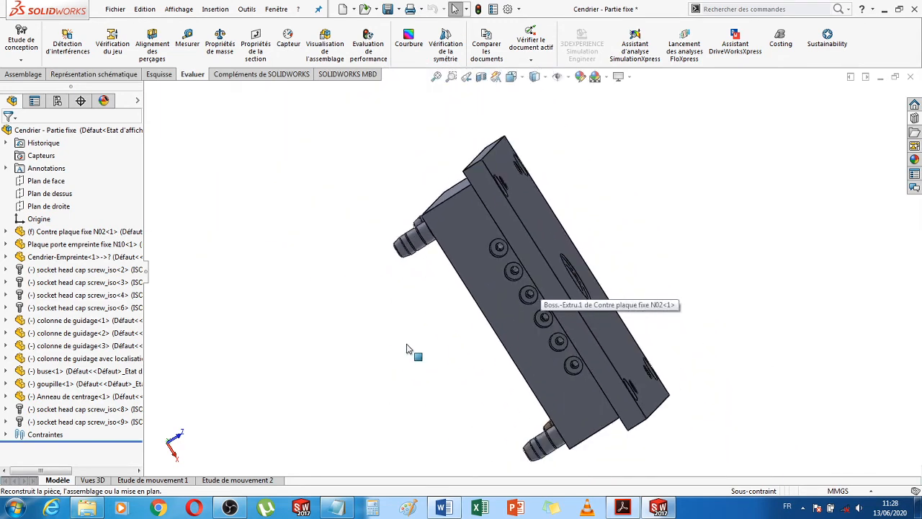
middle_drag(413, 352, 384, 323)
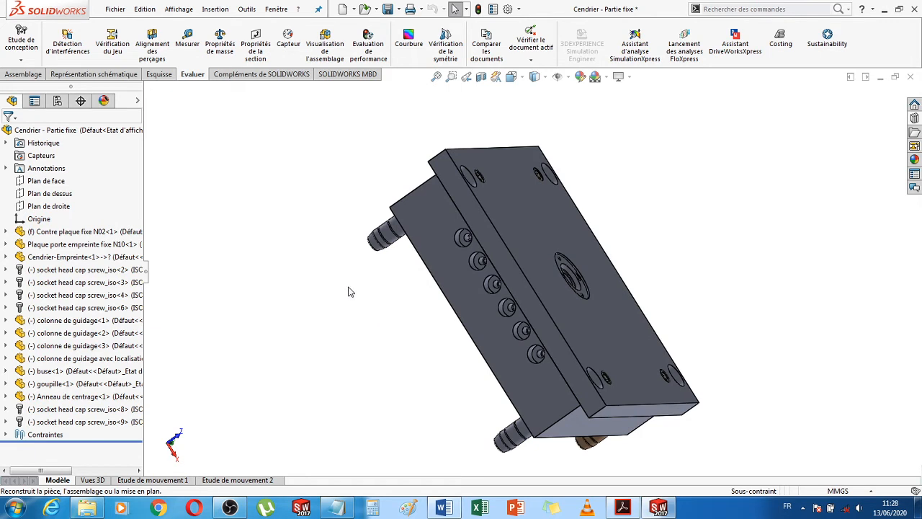
click(24, 75)
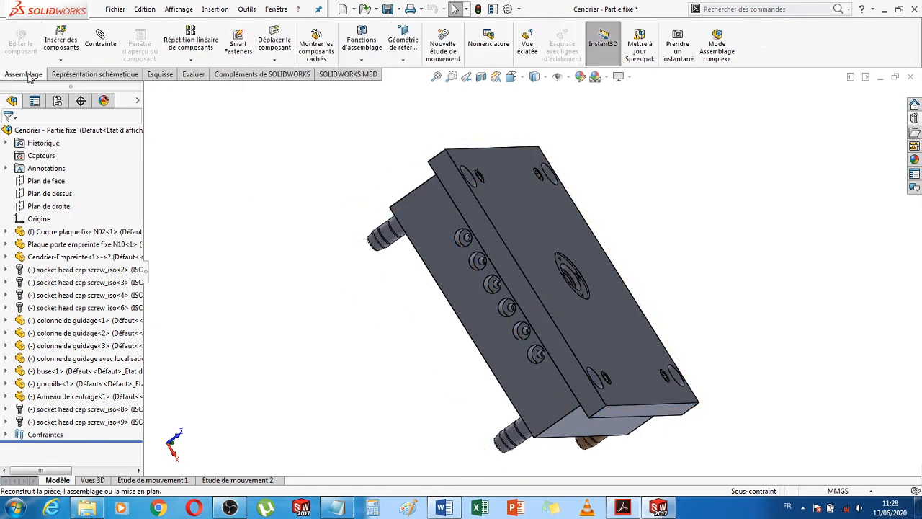
click(61, 39)
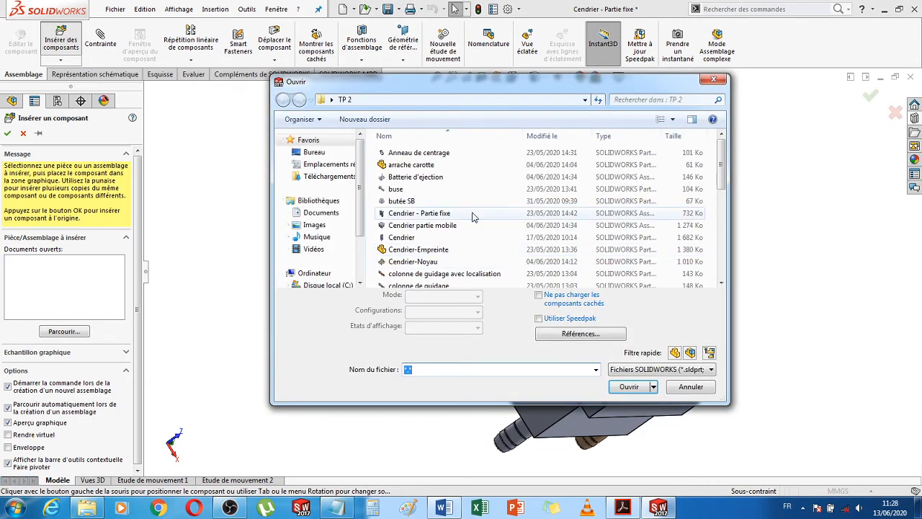
click(548, 136)
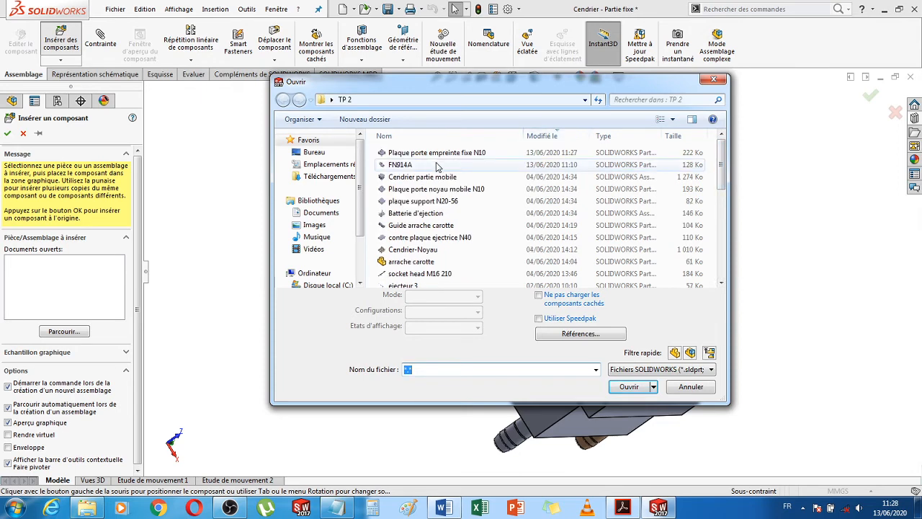
click(402, 166)
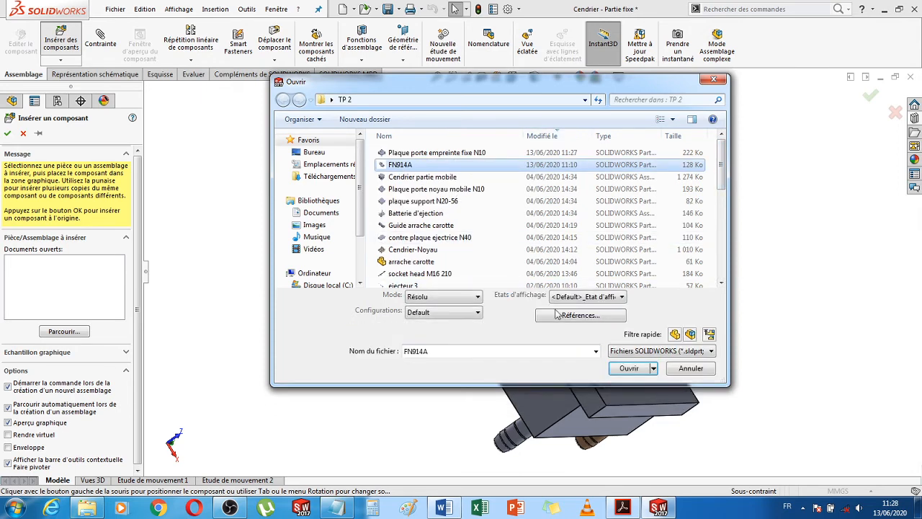
click(629, 370)
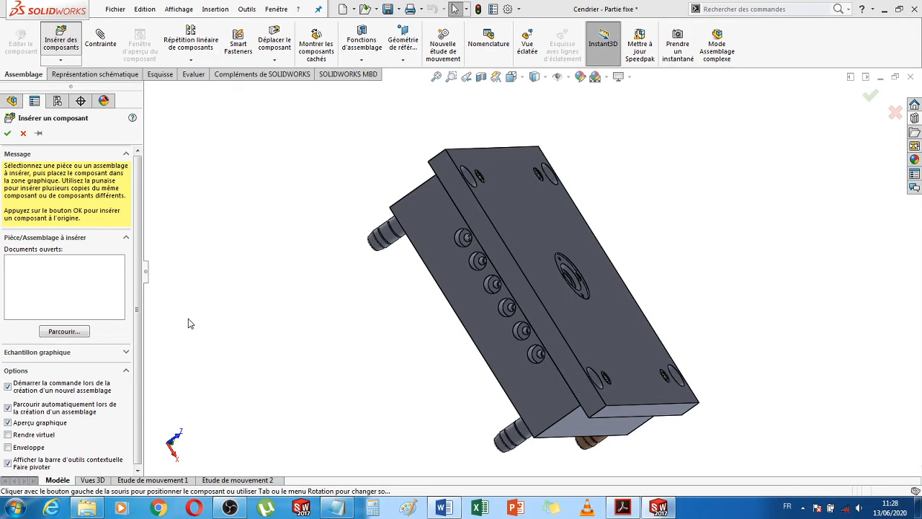
click(268, 307)
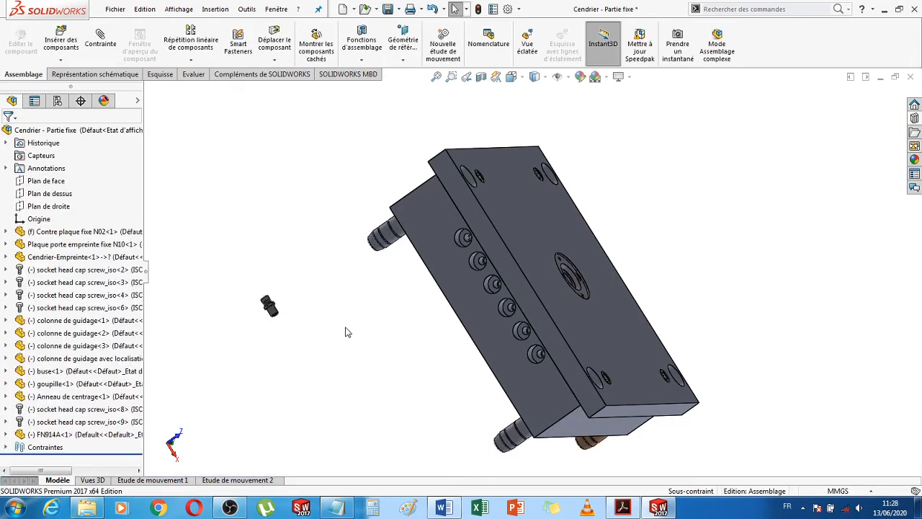
Check the FN 9-14A drawing in the Acrobat catalogue and mate the fitting's threaded face coaxially with the end recess's hole nearest the guide pillar
click(623, 508)
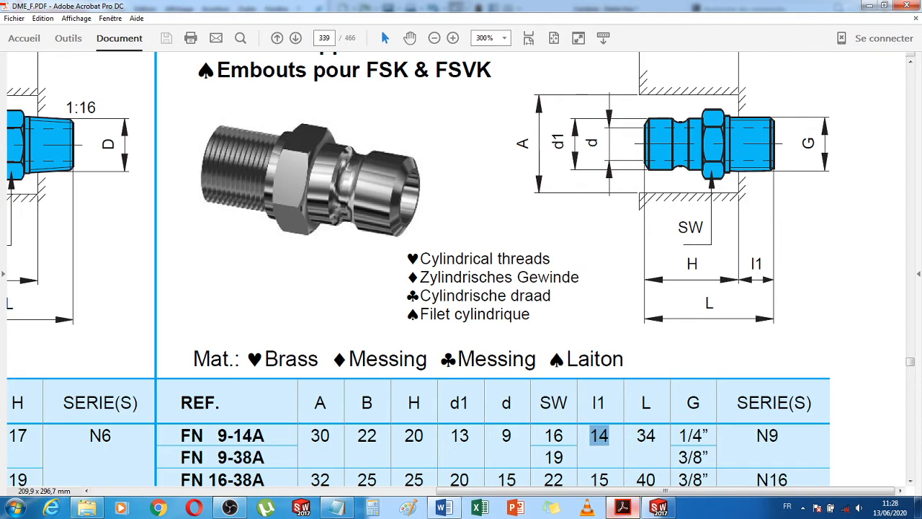
click(626, 509)
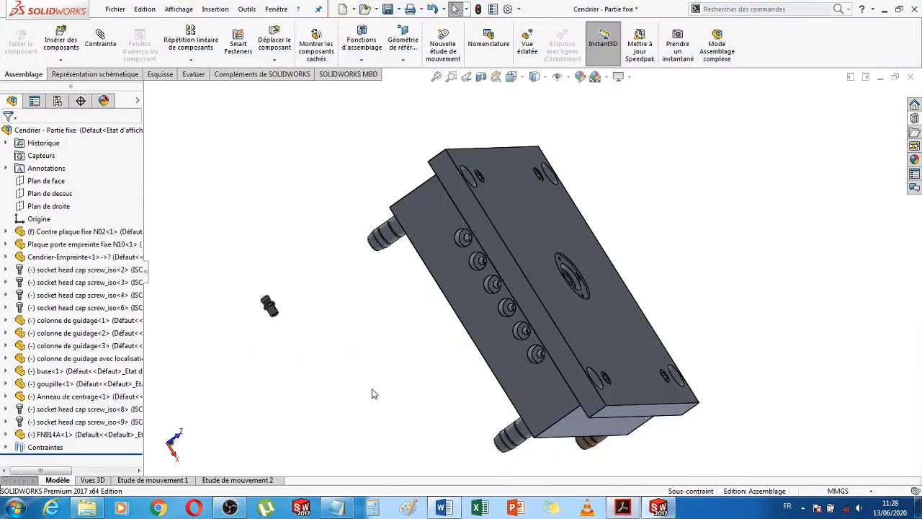
scroll(289, 349, down, 3)
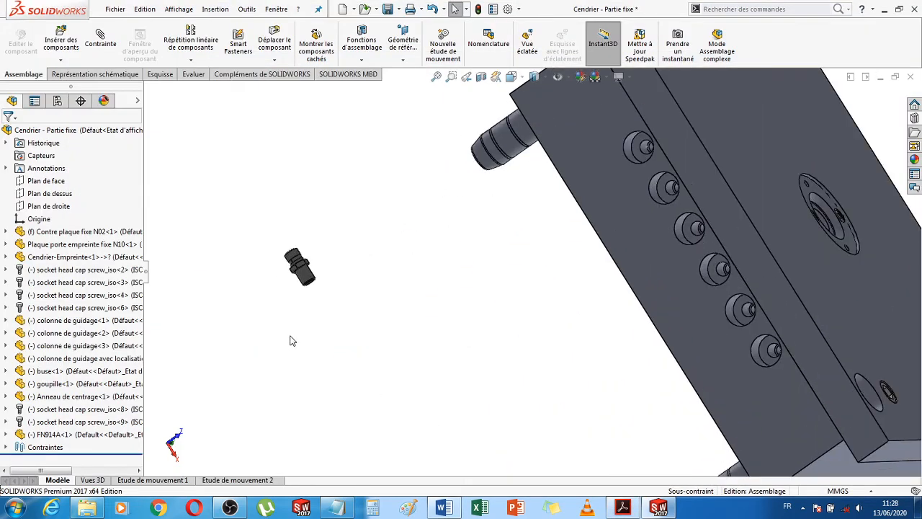
click(308, 276)
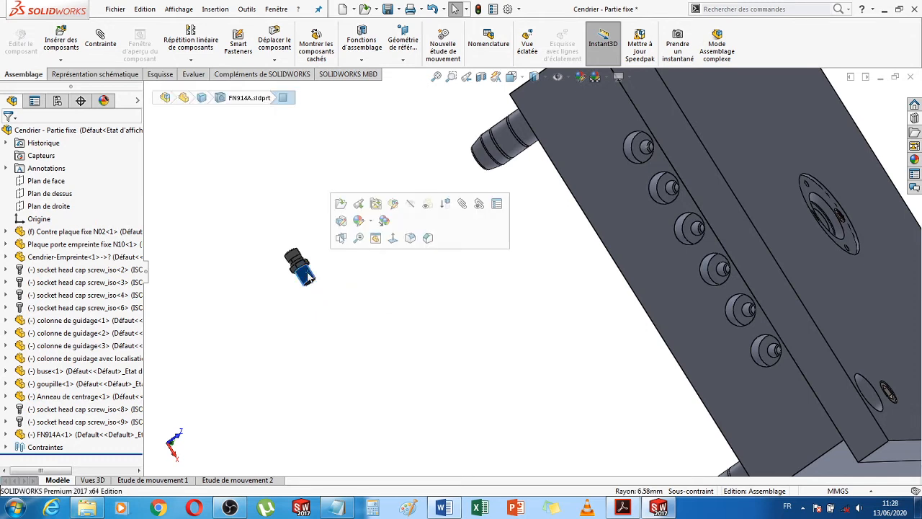
scroll(670, 191, down, 5)
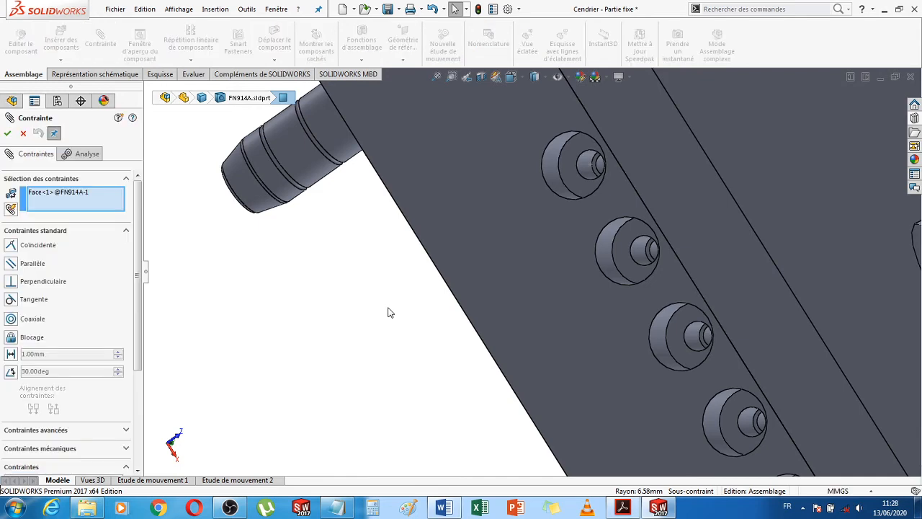
scroll(387, 312, up, 2)
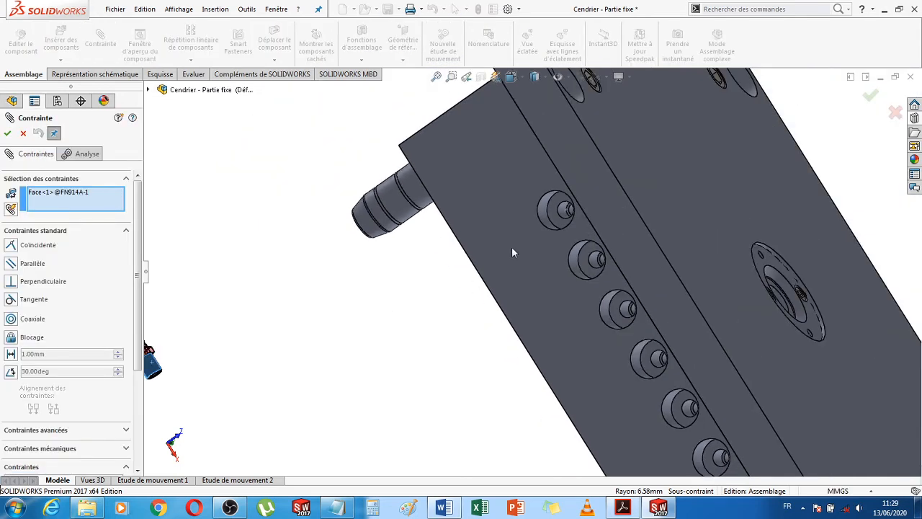
click(562, 211)
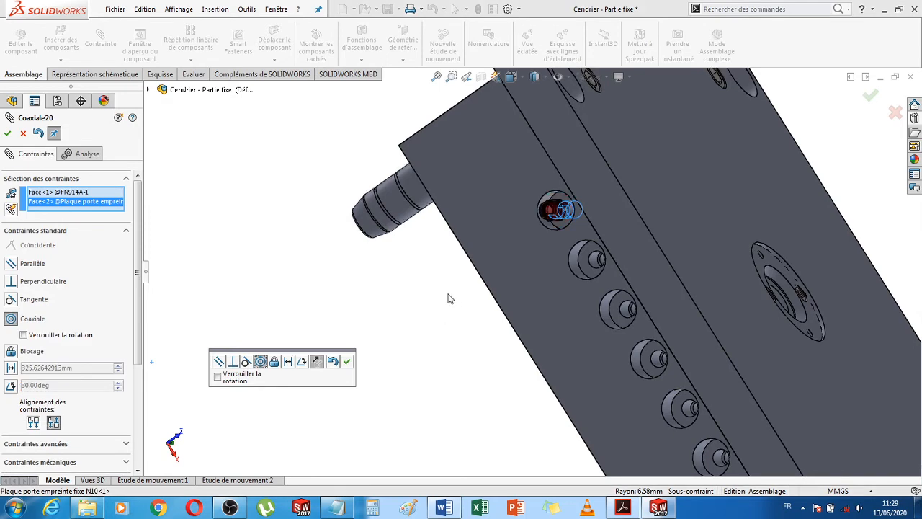
scroll(558, 236, down, 6)
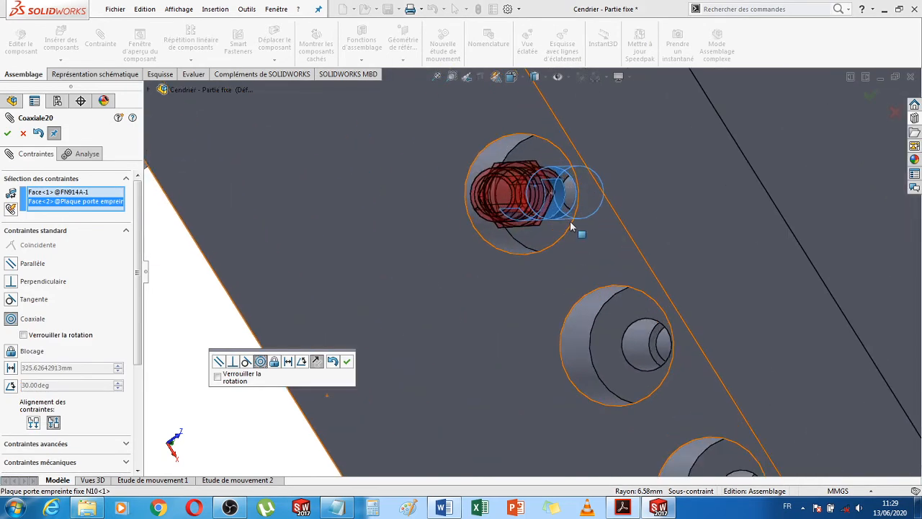
scroll(571, 226, down, 3)
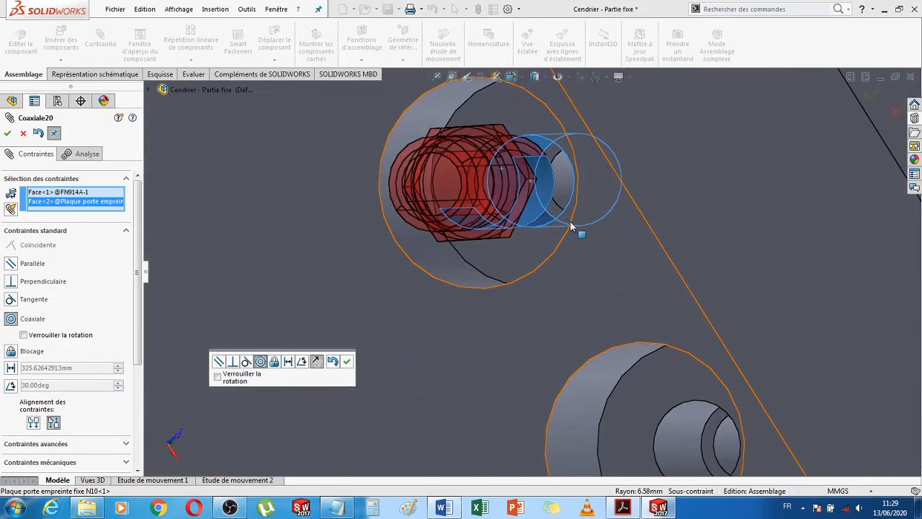
scroll(570, 227, up, 8)
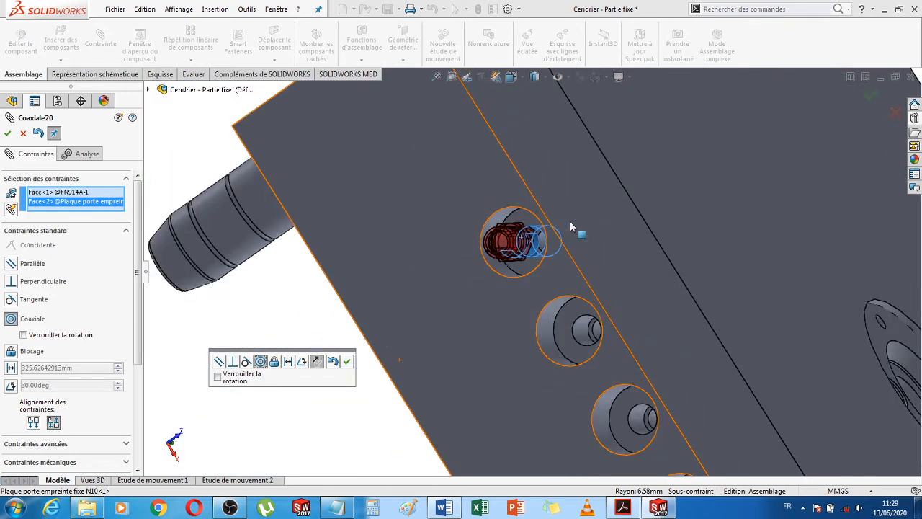
scroll(570, 222, up, 1)
click(7, 134)
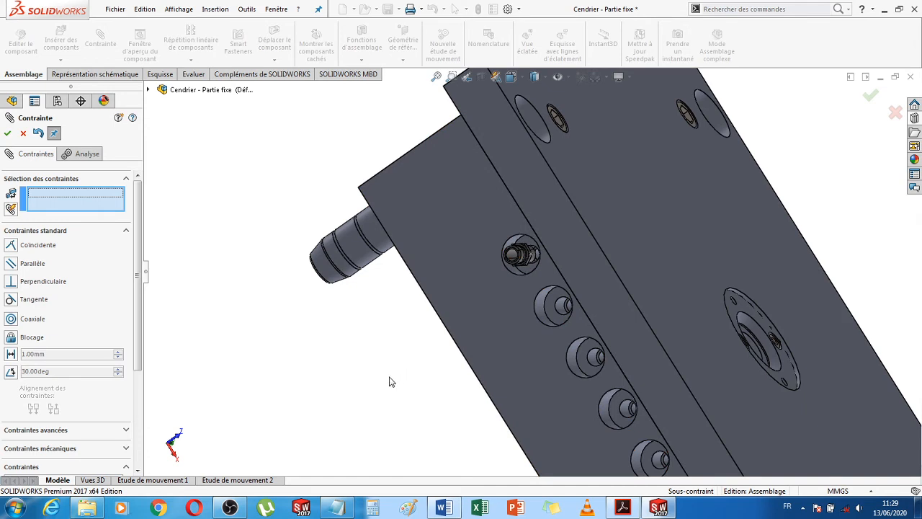
Pull the fitting out of the recess along its axis and look up length l1 for FN 9-14A in the Acrobat catalogue
middle_drag(390, 381, 379, 377)
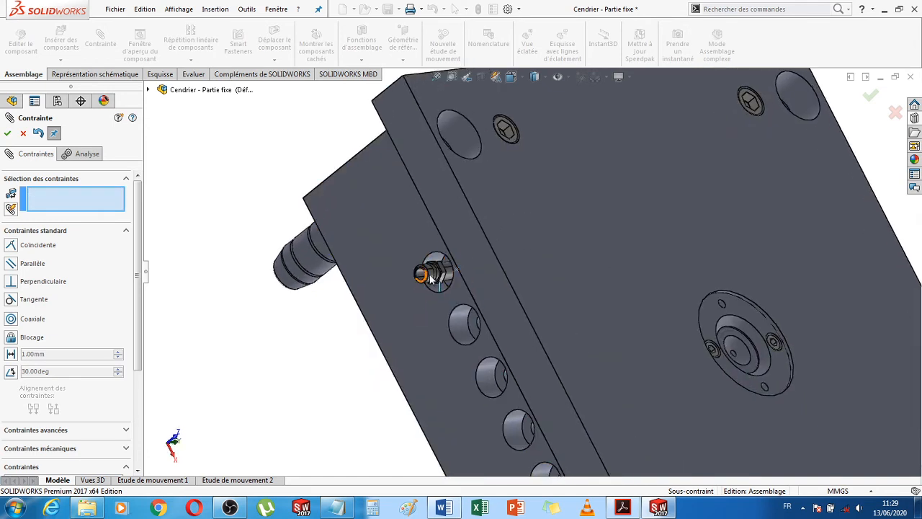
drag(432, 278, 220, 342)
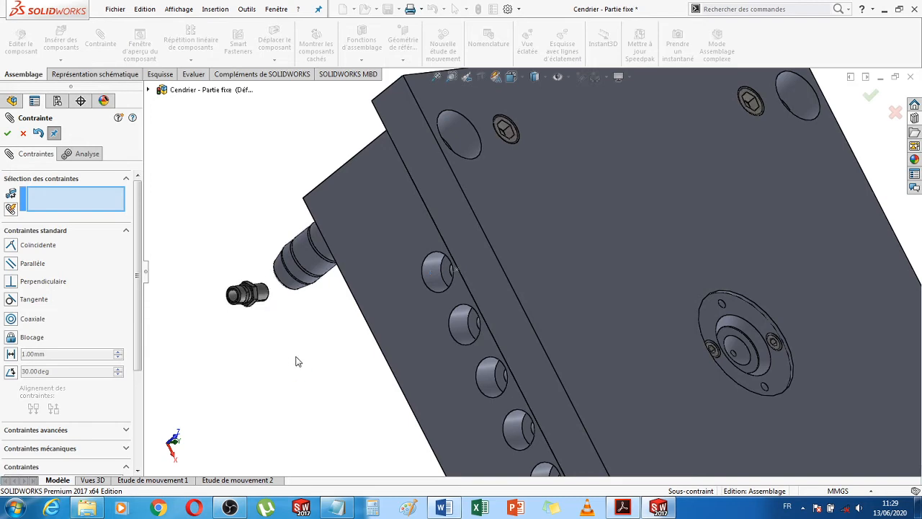
click(623, 508)
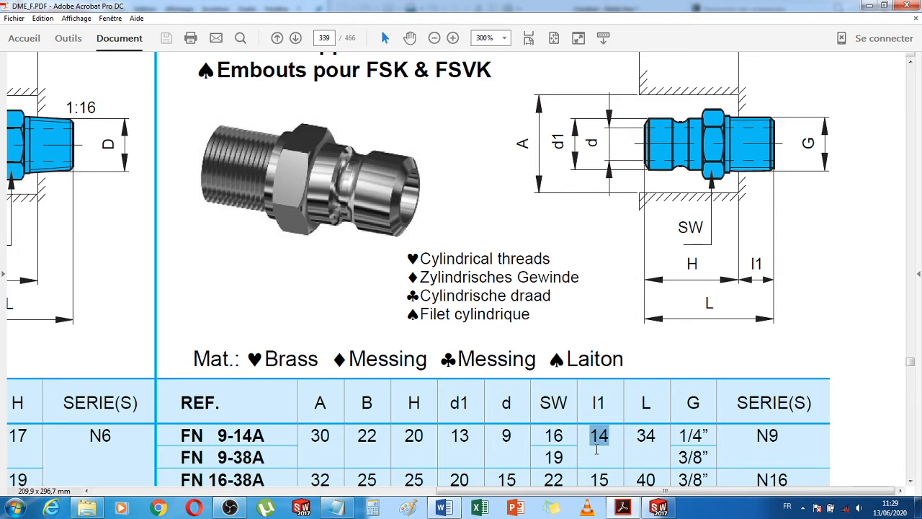
click(658, 508)
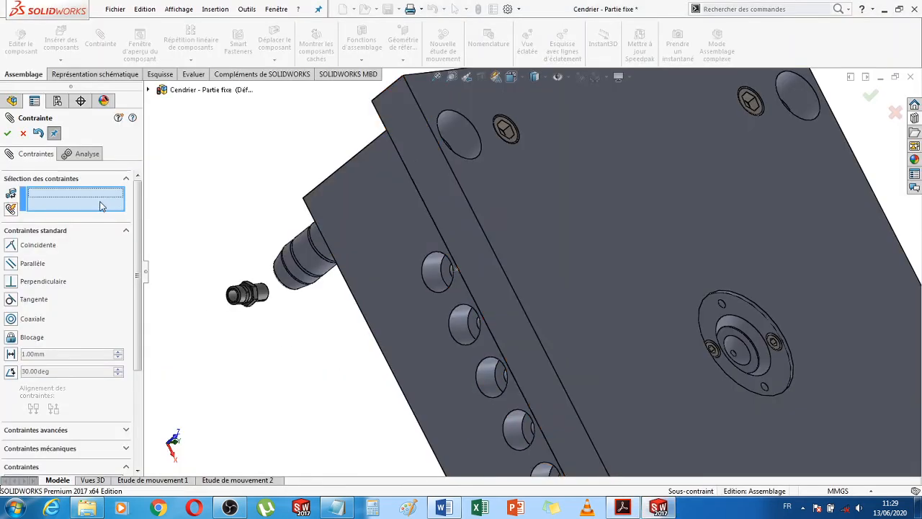
Mate the fitting's threaded-end face to the first recess's floor at a 14 mm distance, with the dimension reversed so the thread enters the hole
middle_drag(342, 366, 252, 319)
scroll(232, 330, down, 8)
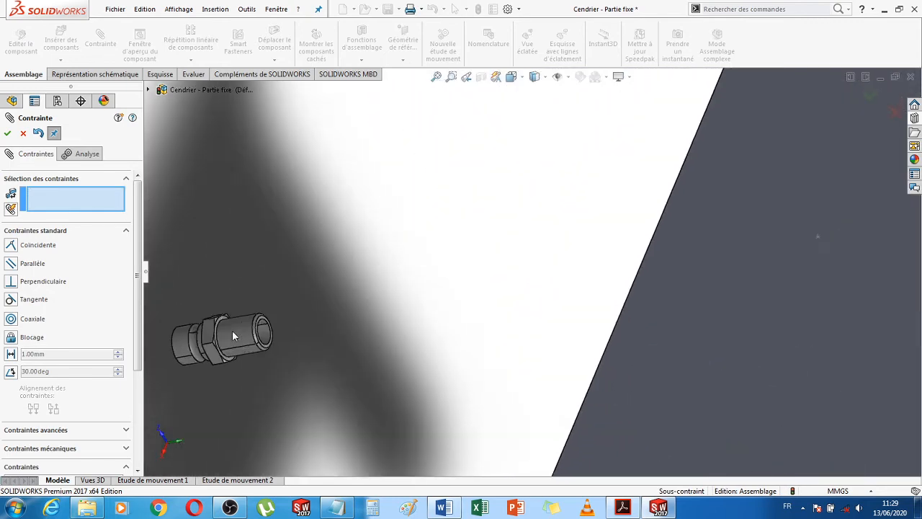
scroll(317, 341, down, 3)
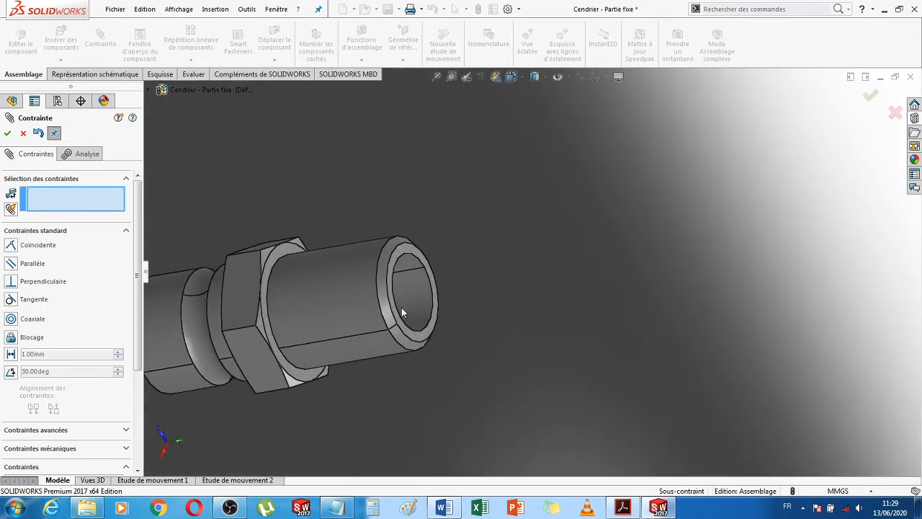
click(411, 250)
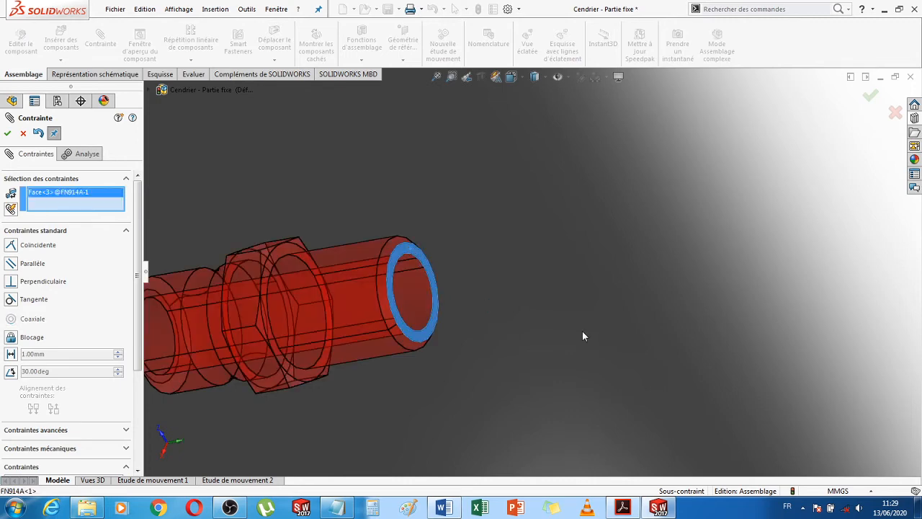
scroll(583, 331, up, 5)
scroll(582, 336, up, 5)
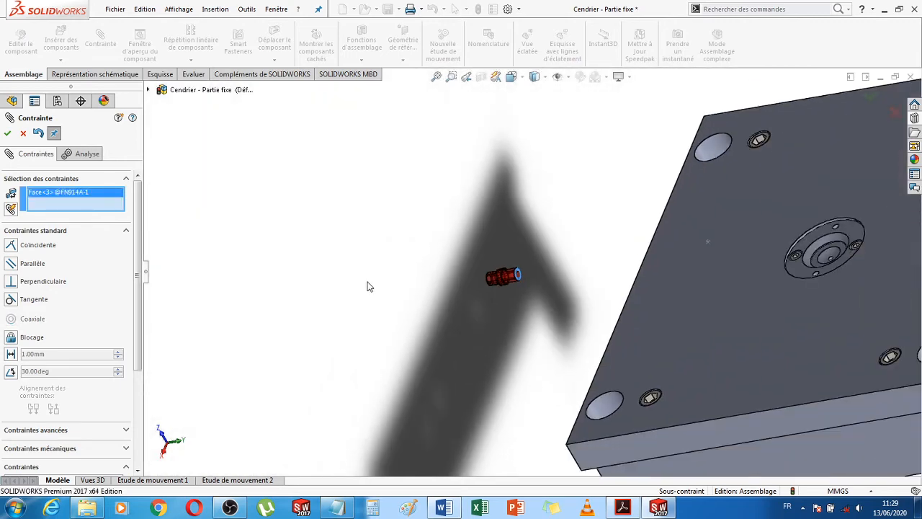
middle_drag(368, 284, 658, 250)
scroll(658, 250, down, 6)
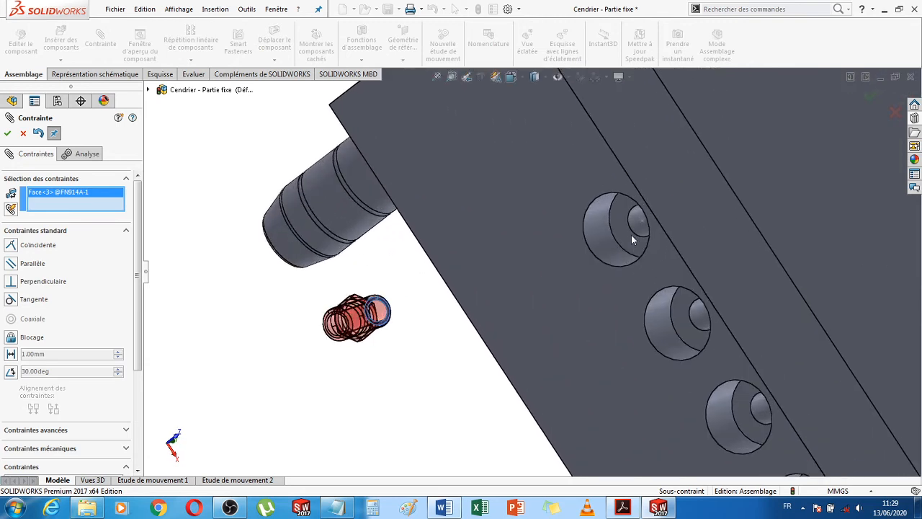
click(624, 237)
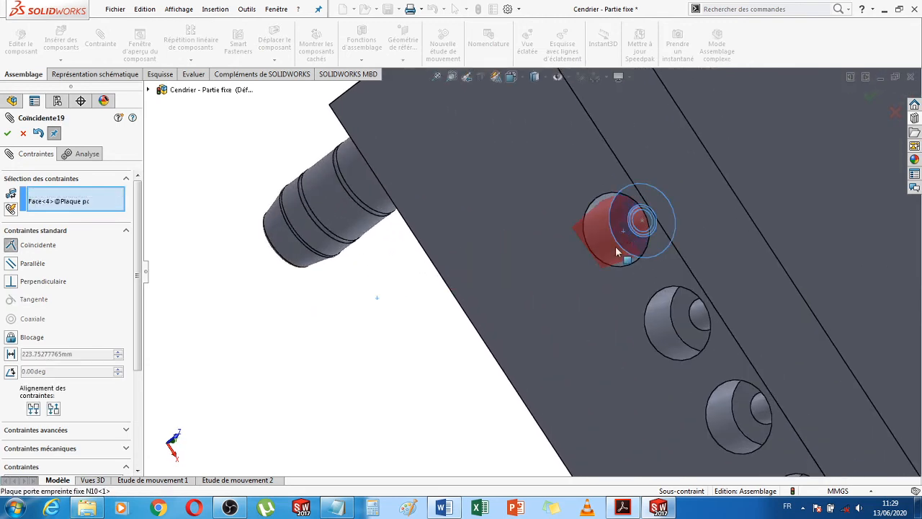
click(11, 354)
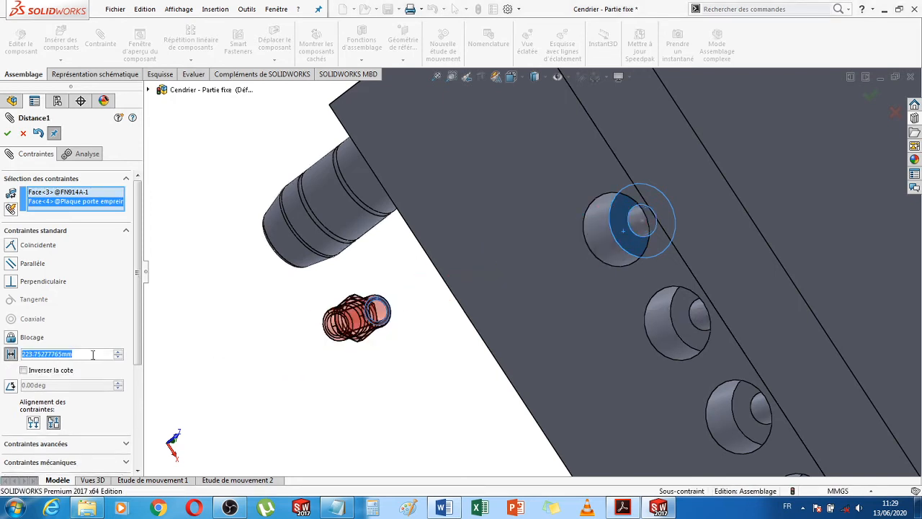
text(14)
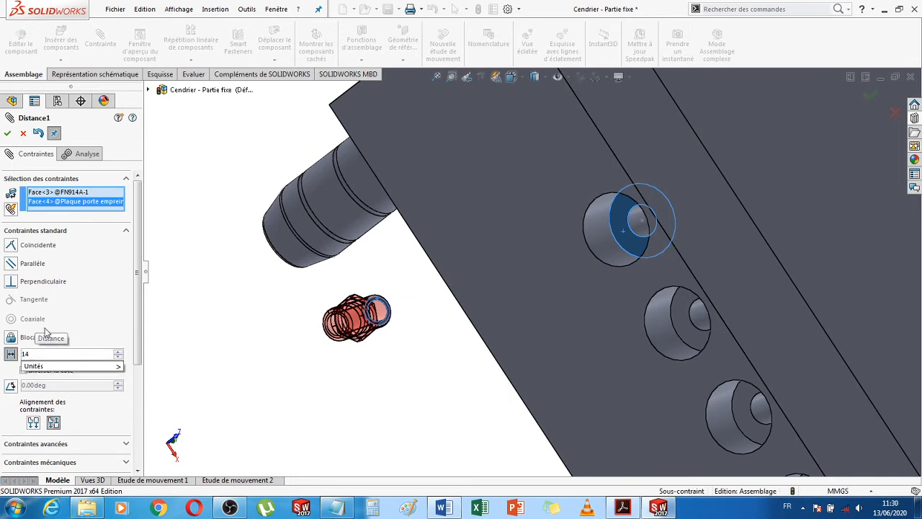
mouse_move(57, 368)
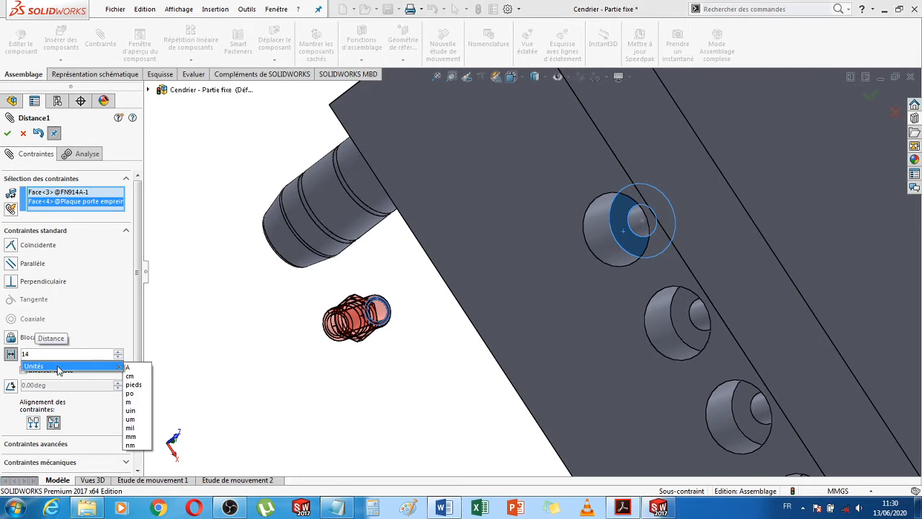
key(Return)
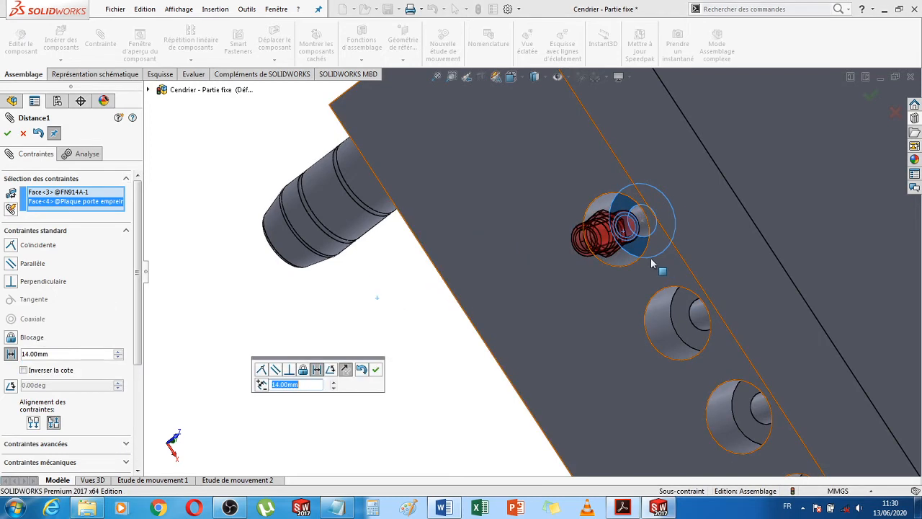
click(23, 370)
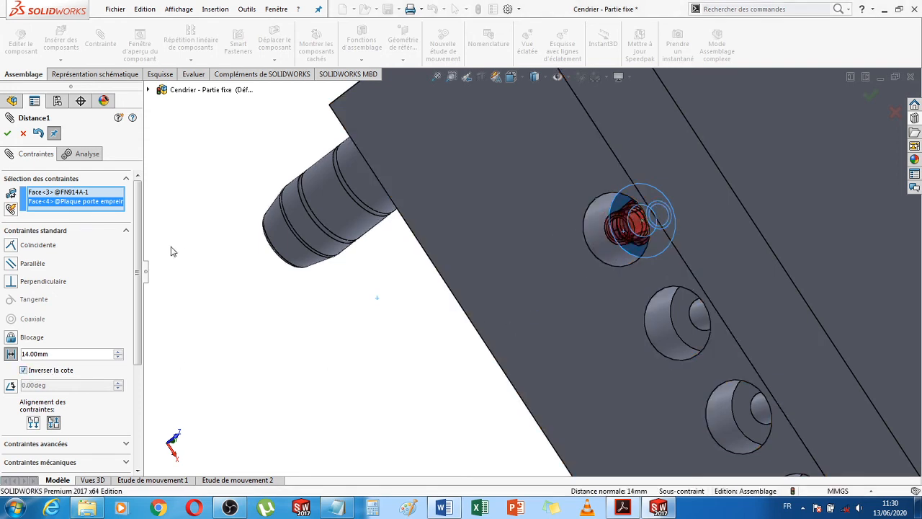
click(8, 134)
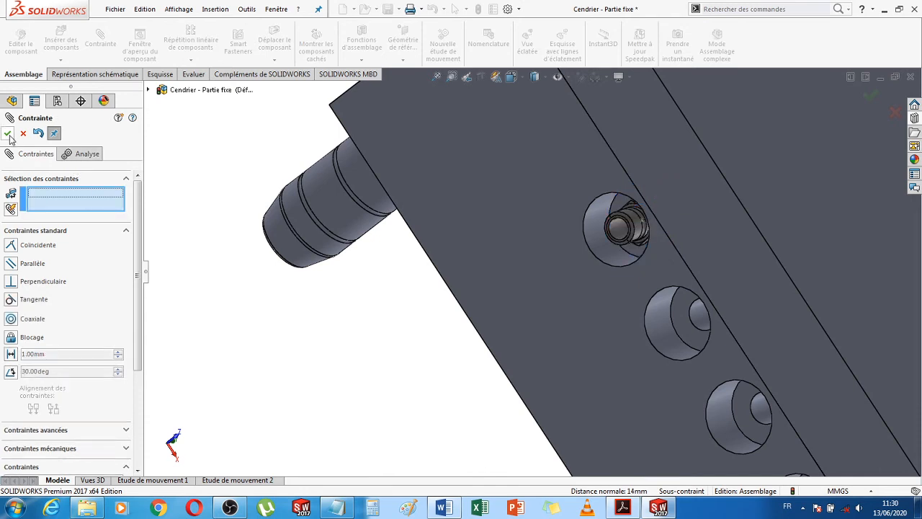
Examine how the fitting sits in the first recess from several angles and leave the Mate command
middle_drag(379, 369, 437, 341)
scroll(806, 214, down, 4)
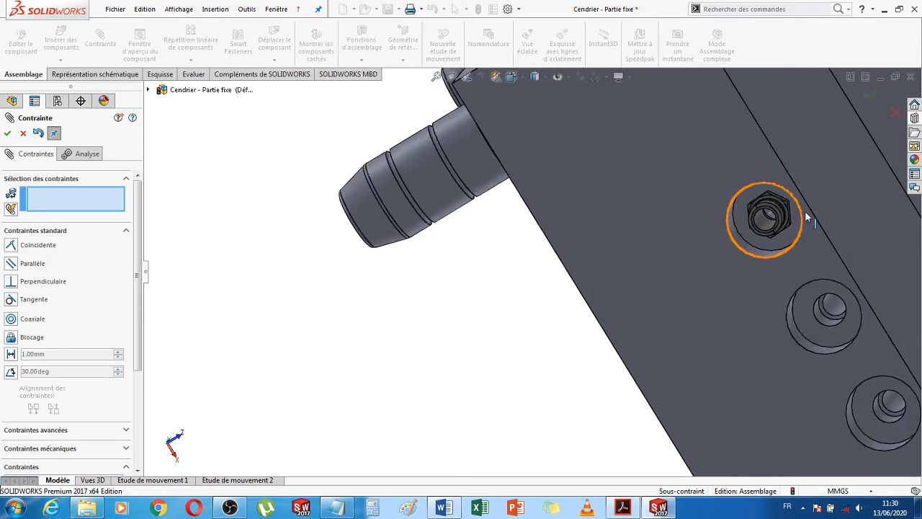
scroll(751, 242, down, 1)
middle_drag(728, 277, 735, 259)
scroll(661, 302, up, 5)
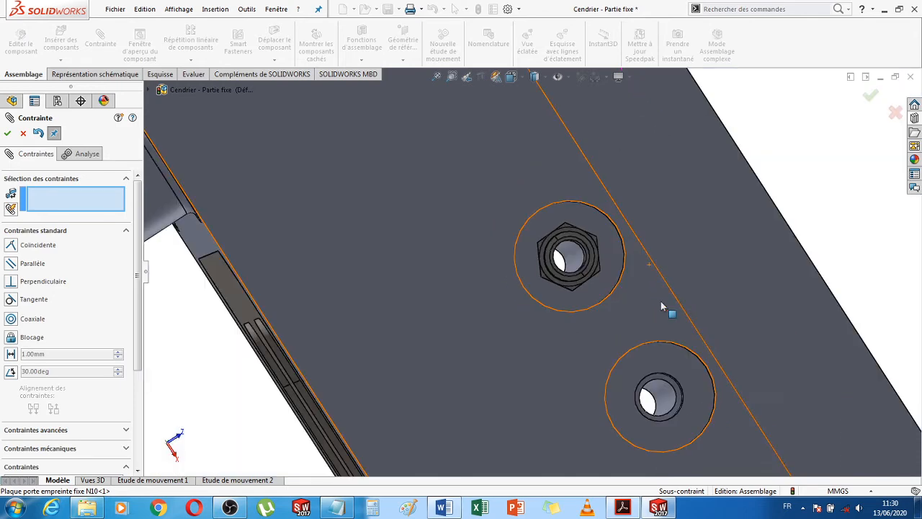
scroll(661, 301, up, 5)
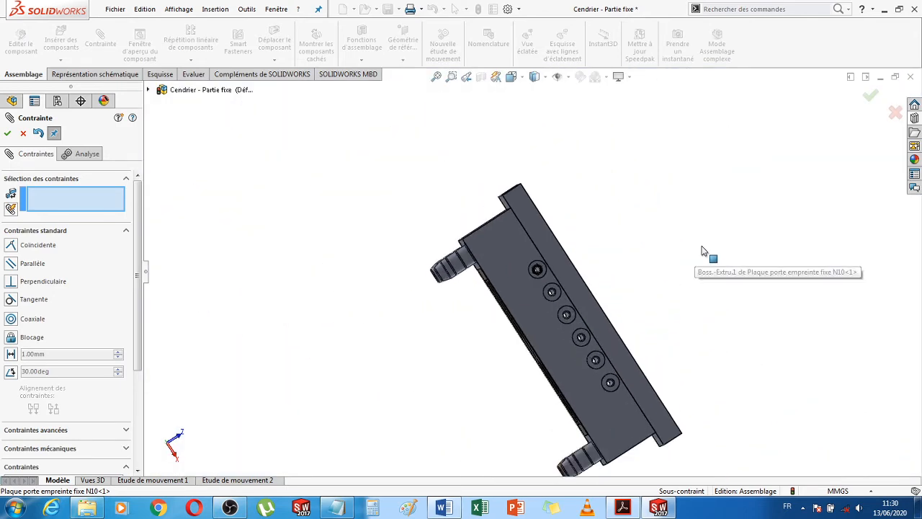
middle_drag(701, 246, 659, 245)
scroll(377, 320, down, 3)
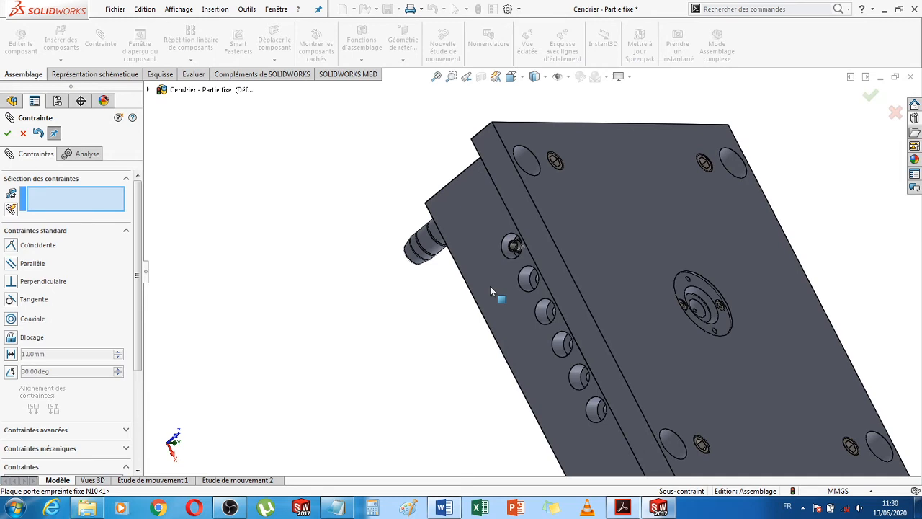
click(24, 136)
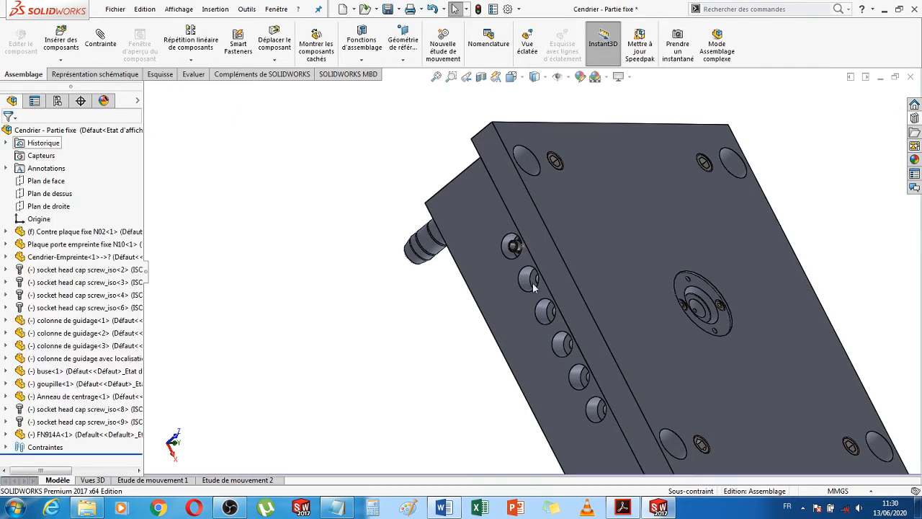
Copy the FN914A fitting with its mates, referencing the second recess's hole for the coaxial mate and its floor for the distance
scroll(540, 266, down, 8)
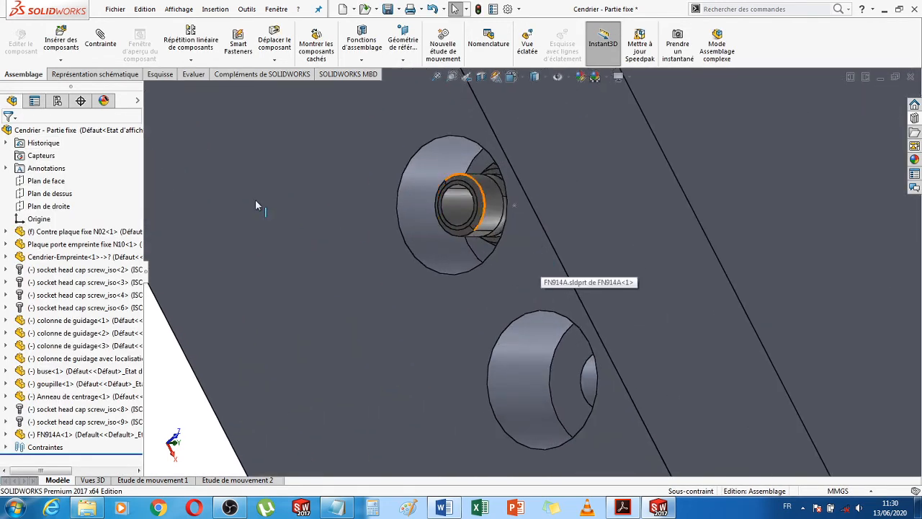
click(61, 60)
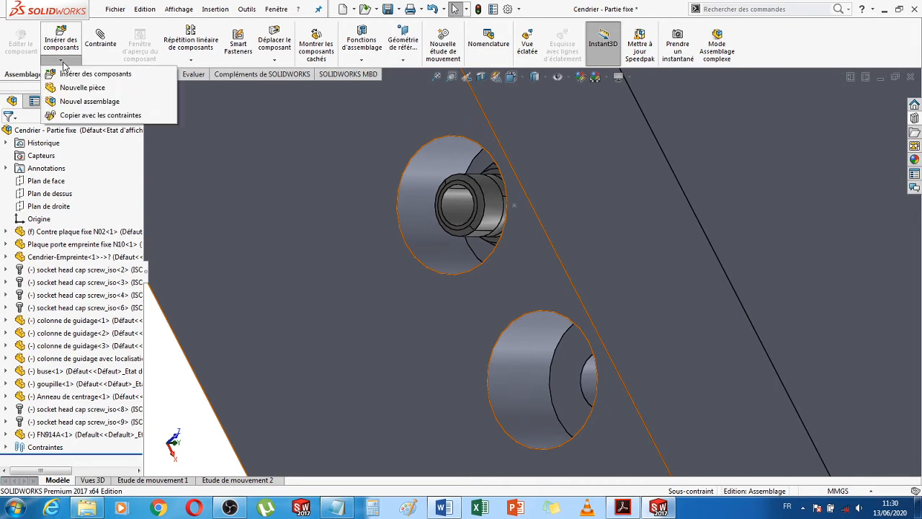
click(91, 116)
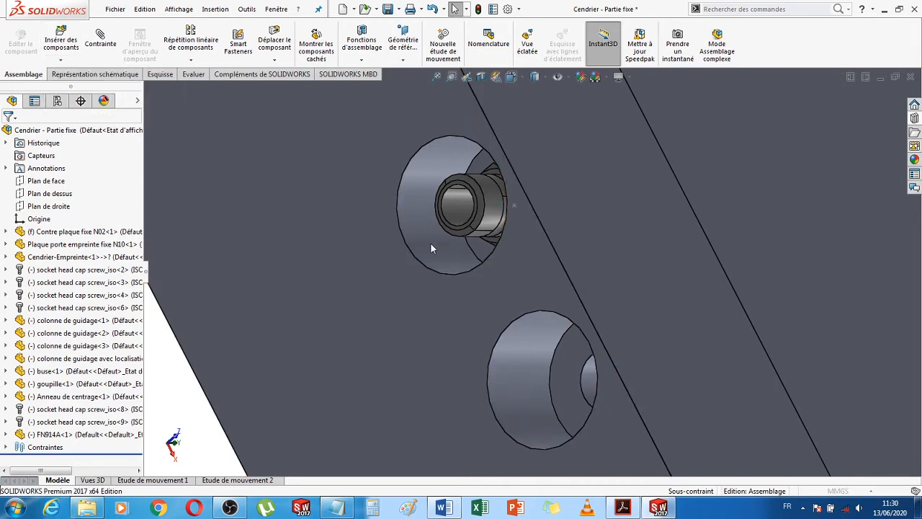
click(494, 213)
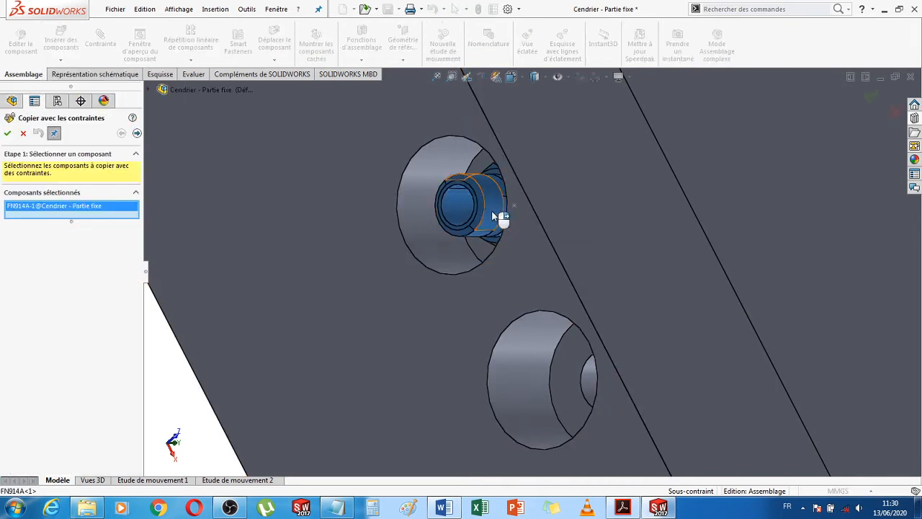
scroll(285, 324, up, 5)
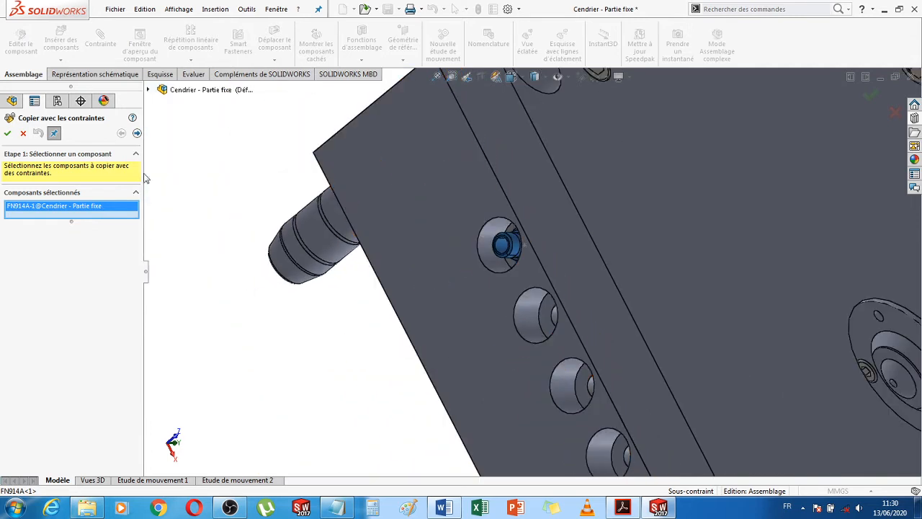
click(136, 134)
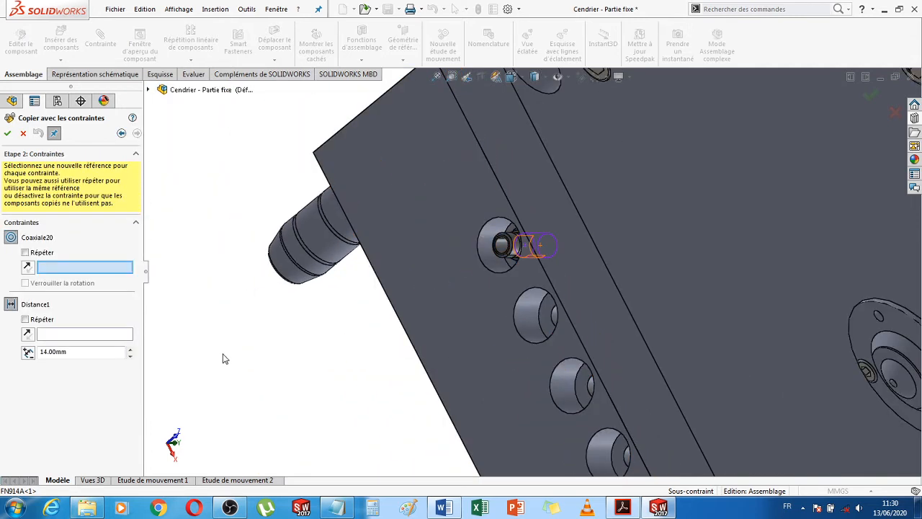
middle_drag(333, 394, 342, 390)
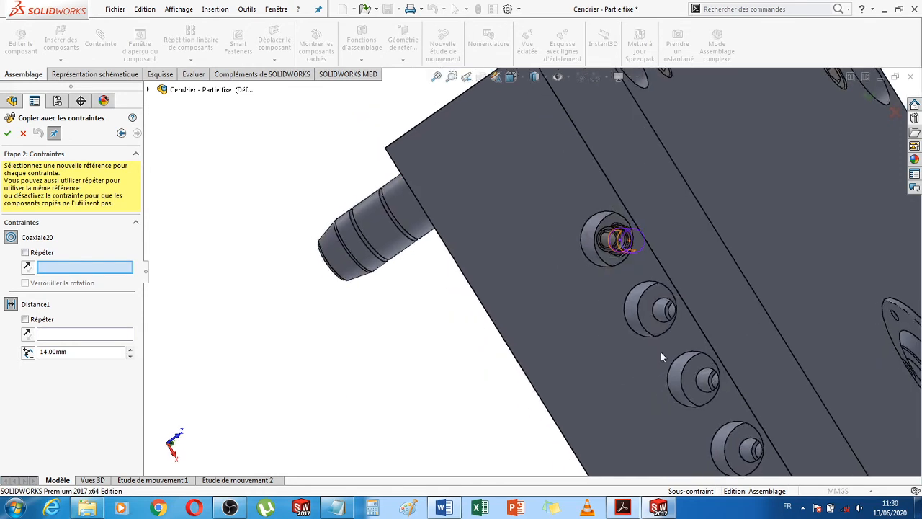
click(663, 313)
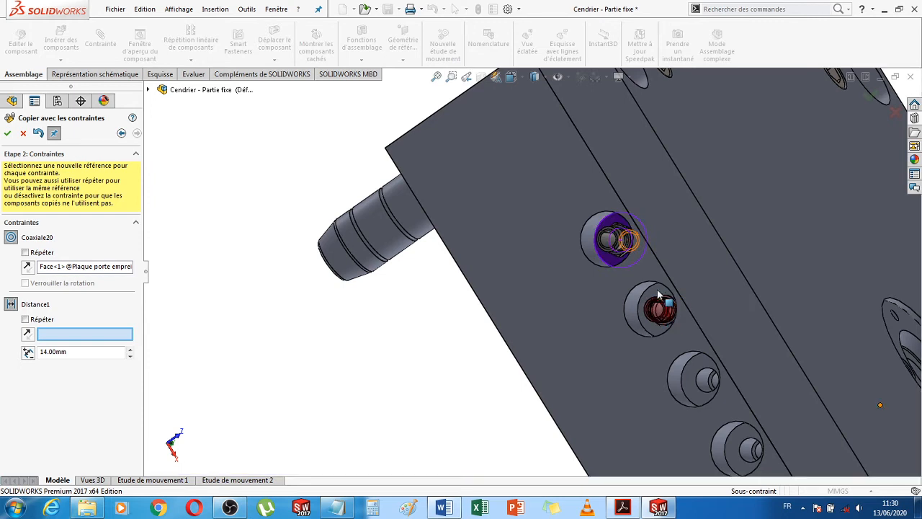
click(657, 289)
click(657, 289)
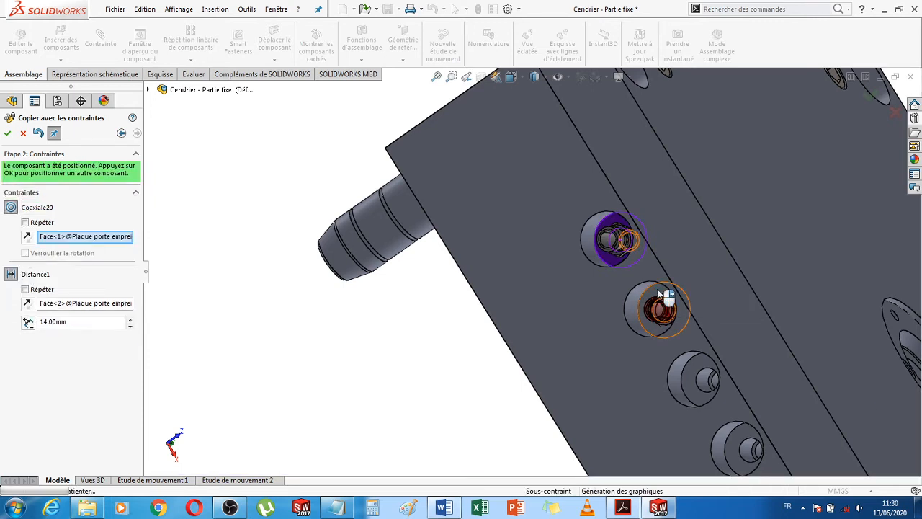
Reverse the direction of the copied 14 mm distance so the second fitting sits inside its recess, and accept the copy
click(26, 305)
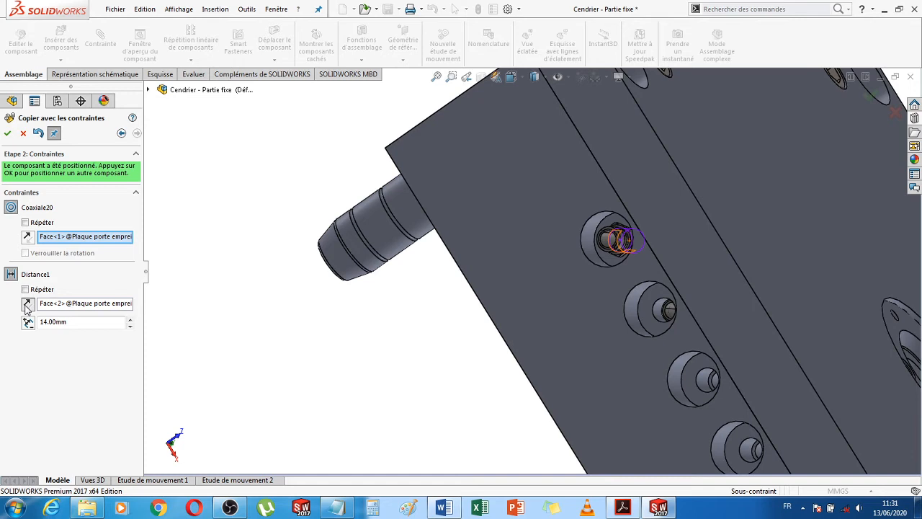
click(27, 305)
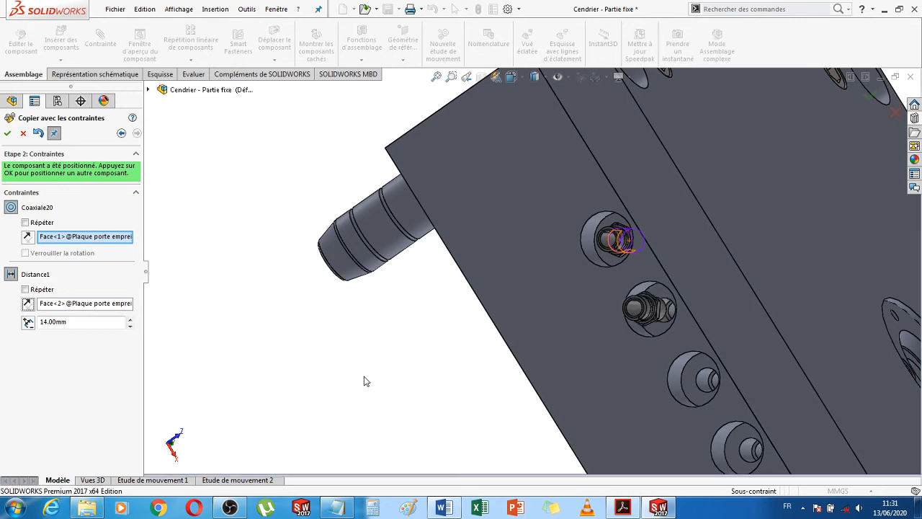
middle_drag(404, 396, 360, 387)
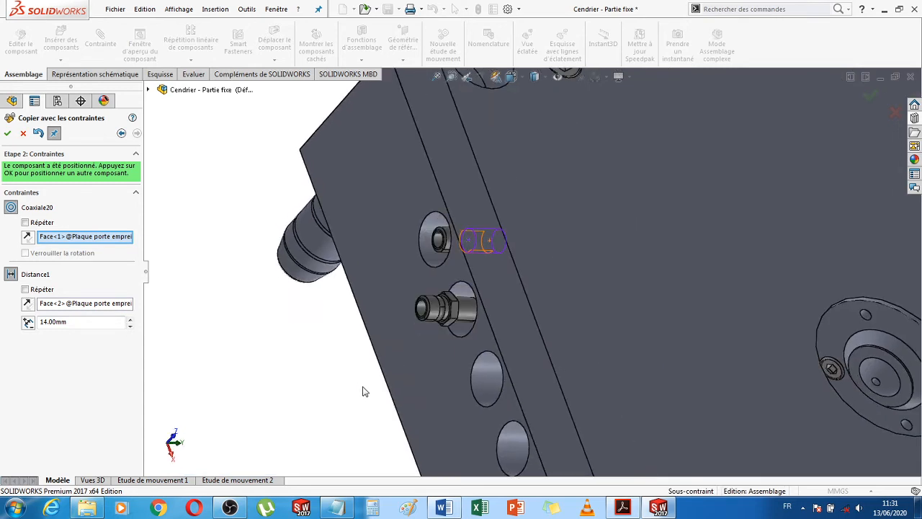
middle_drag(297, 380, 319, 368)
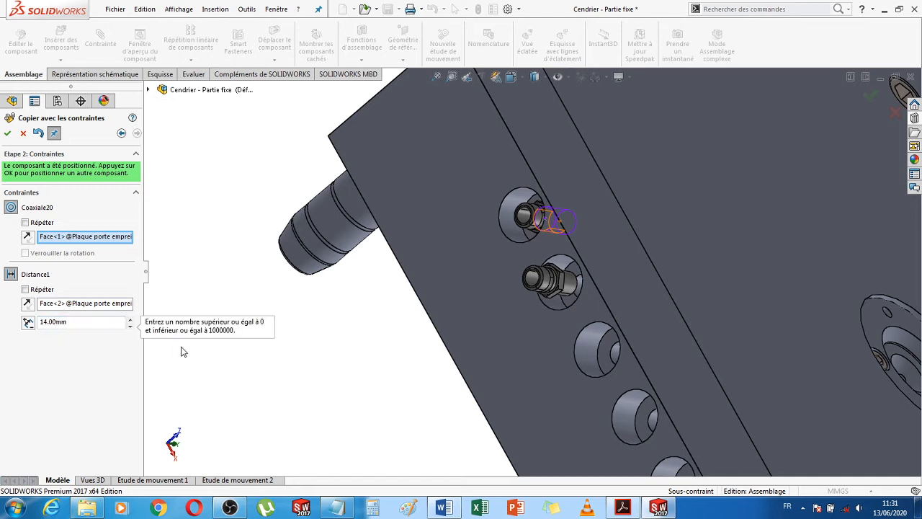
click(27, 323)
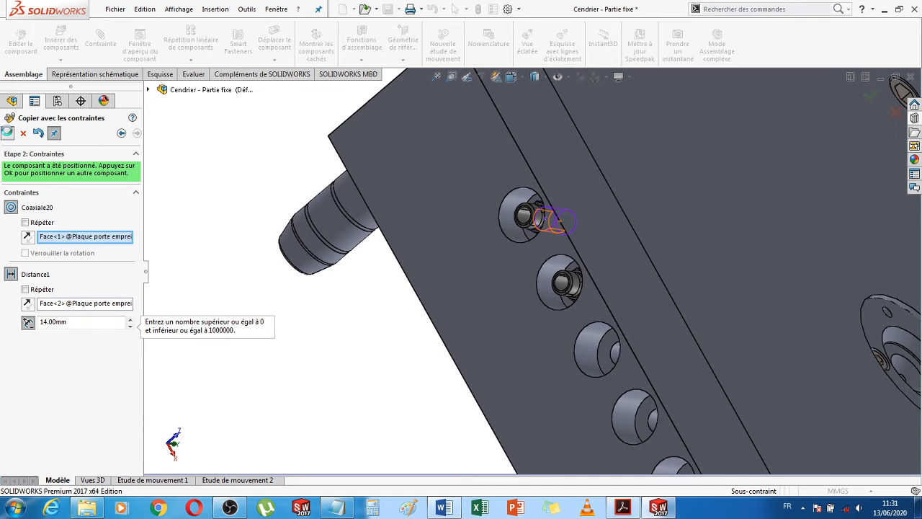
click(7, 133)
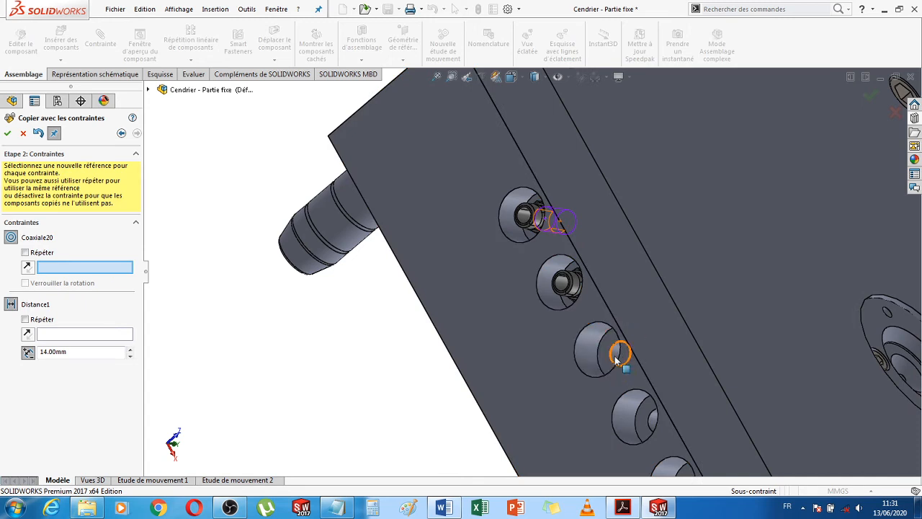
Copy the FN914A fitting into the third recess, using its hole for the coaxial mate and its floor for the 14 mm distance
scroll(613, 355, down, 2)
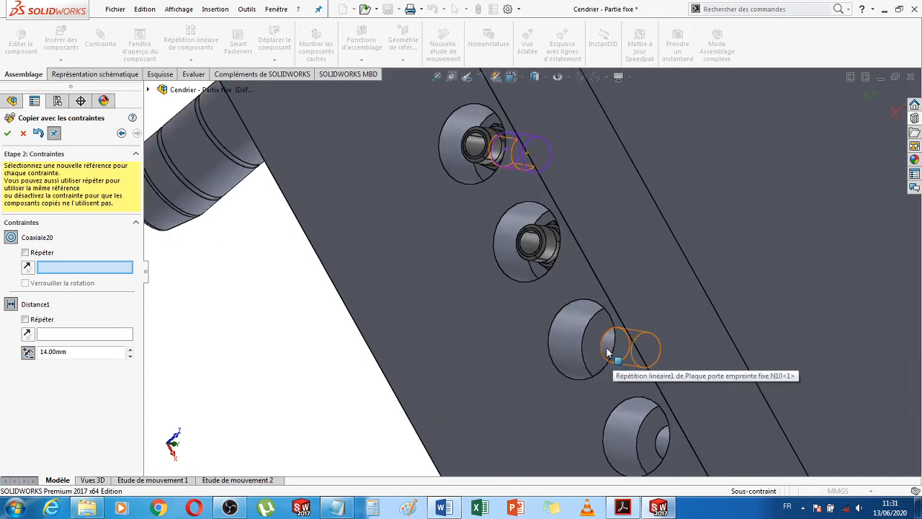
click(609, 348)
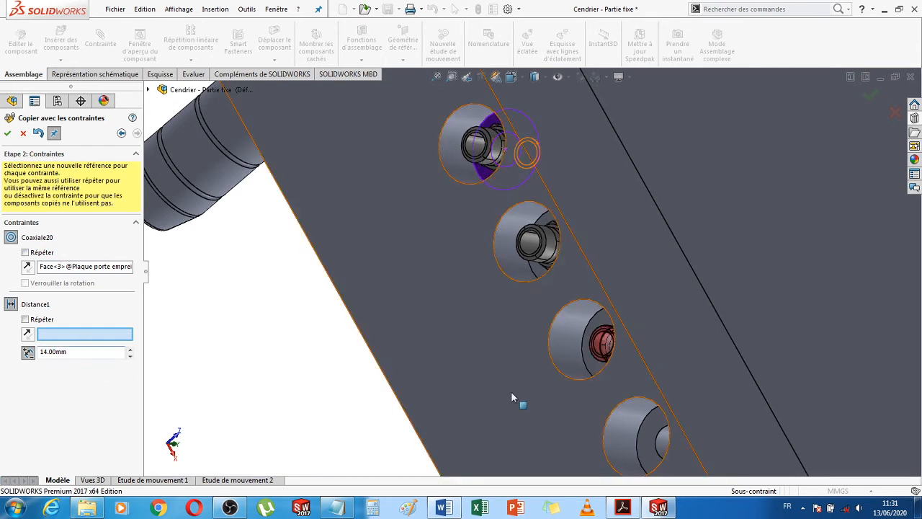
click(591, 368)
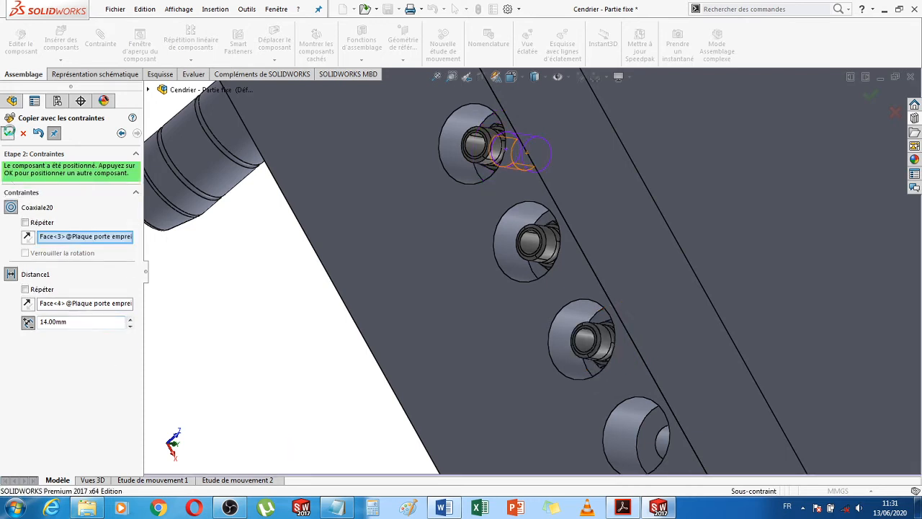
click(9, 132)
Place a fitting copy in the fourth recess, referencing its hole for the coaxial mate and its floor for the 14 mm distance
scroll(436, 419, up, 1)
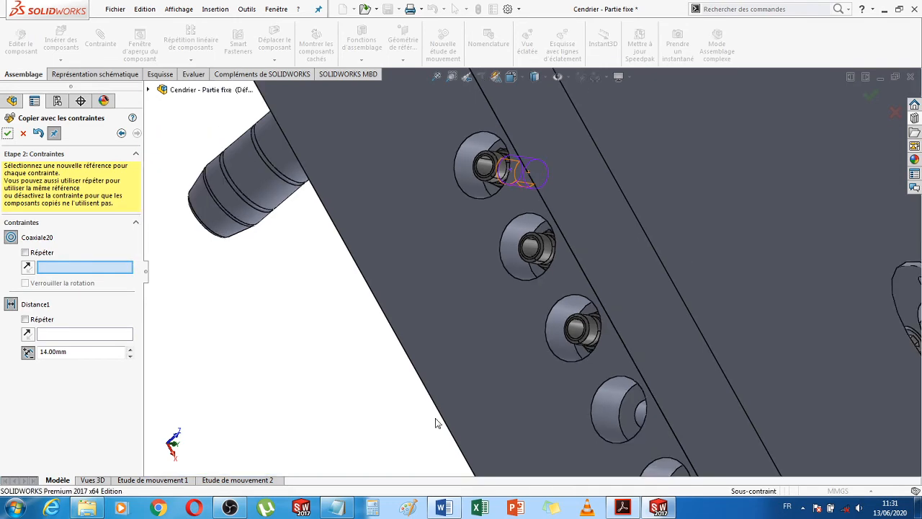
scroll(435, 424, up, 3)
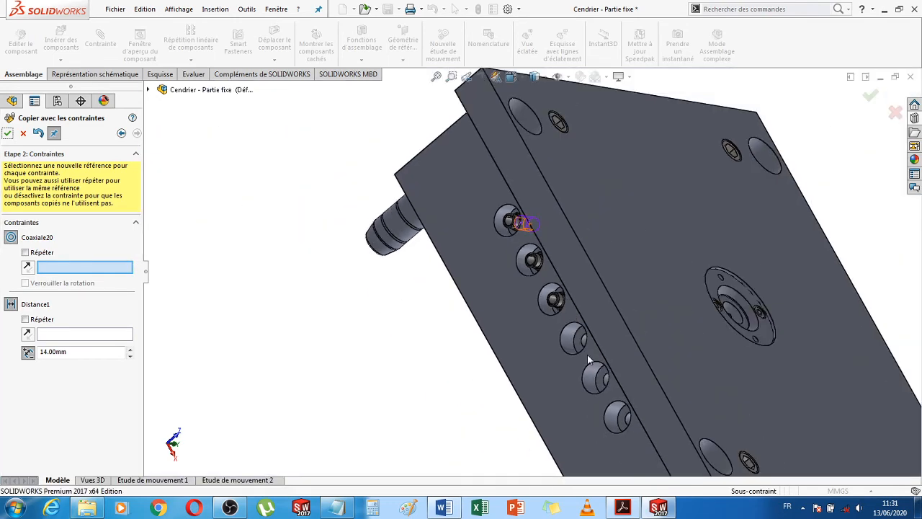
scroll(604, 358, down, 2)
scroll(602, 358, down, 1)
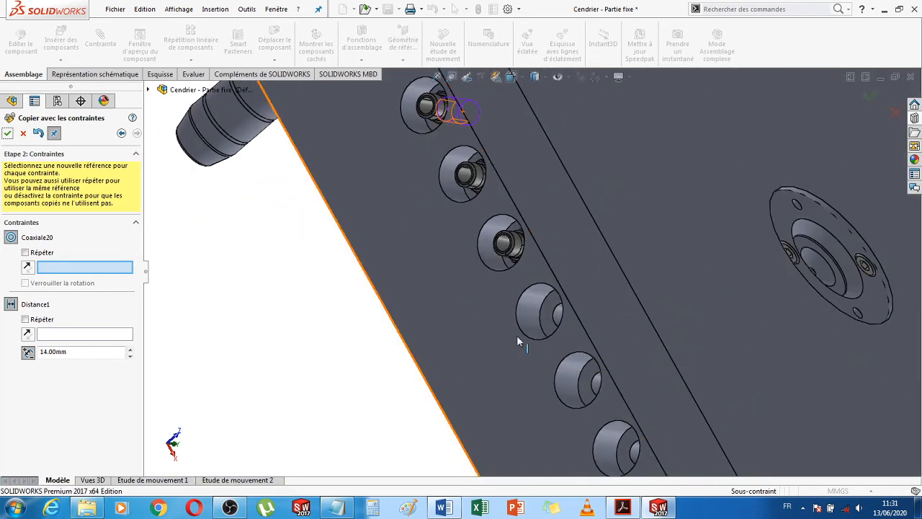
click(557, 319)
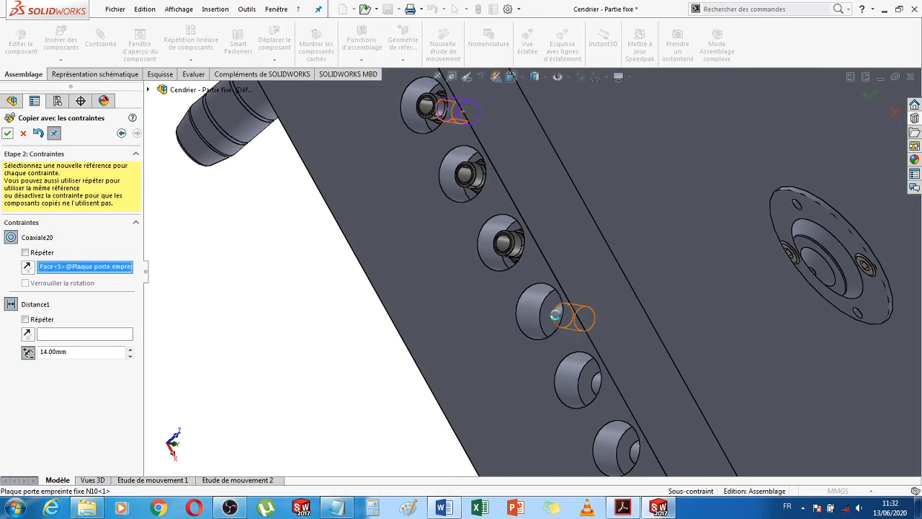
click(552, 299)
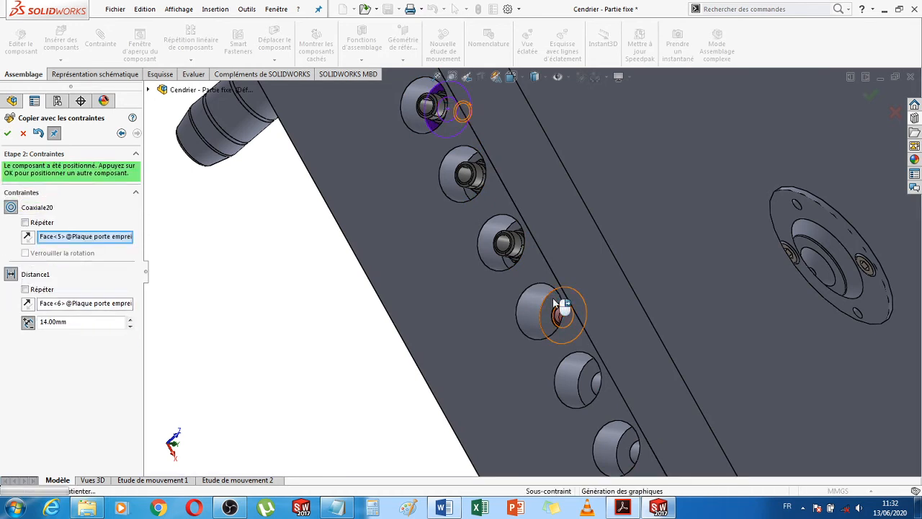
click(7, 133)
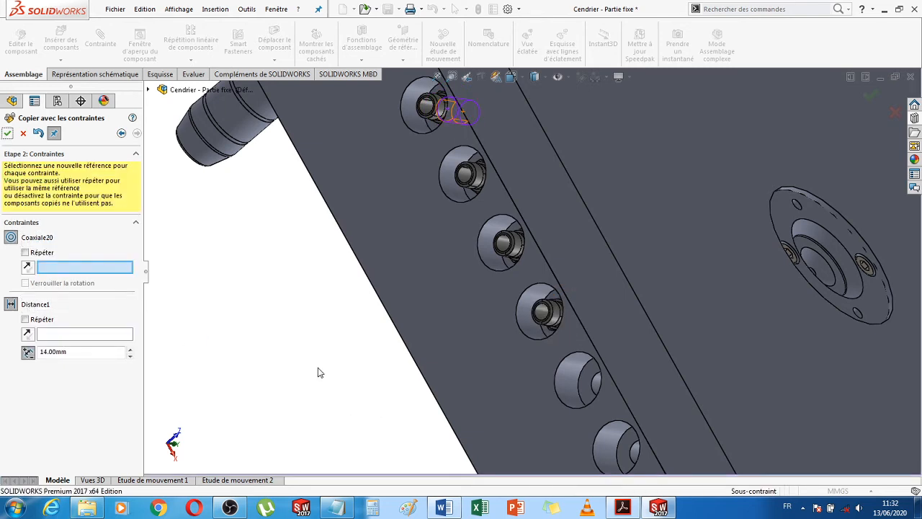
Add a fitting copy in the fifth recess, coaxial with its hole and 14 mm from its floor
key(f)
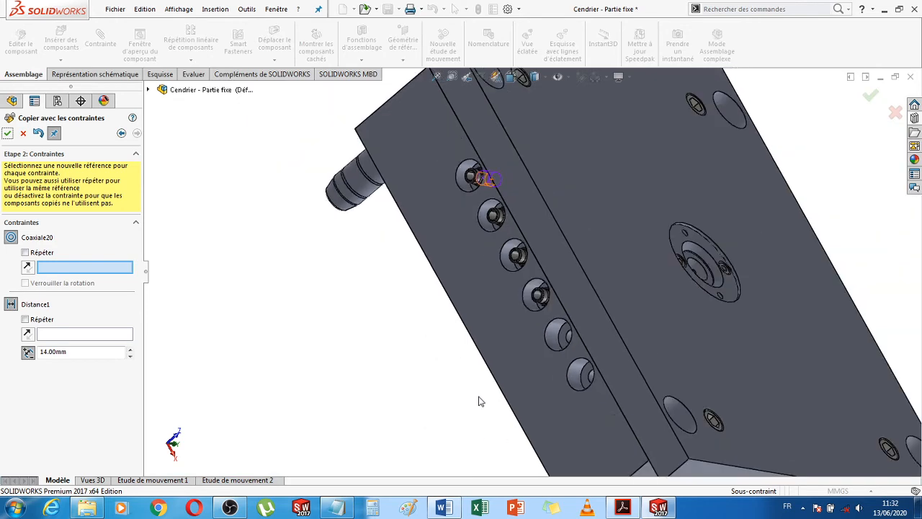
scroll(556, 341, down, 5)
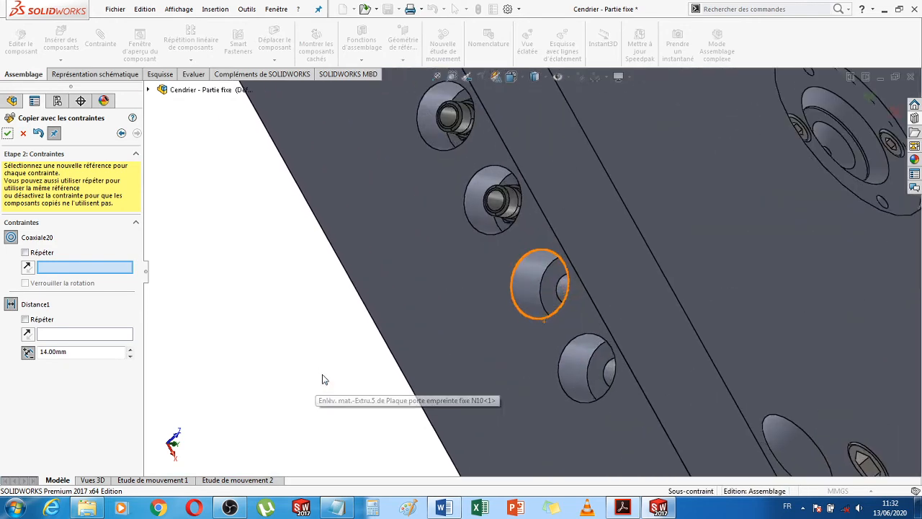
middle_drag(320, 382, 325, 379)
click(574, 294)
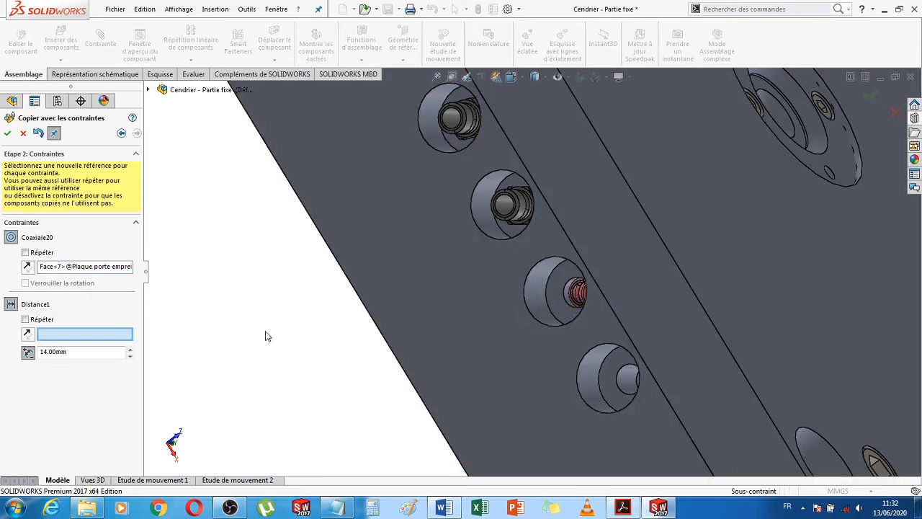
click(552, 300)
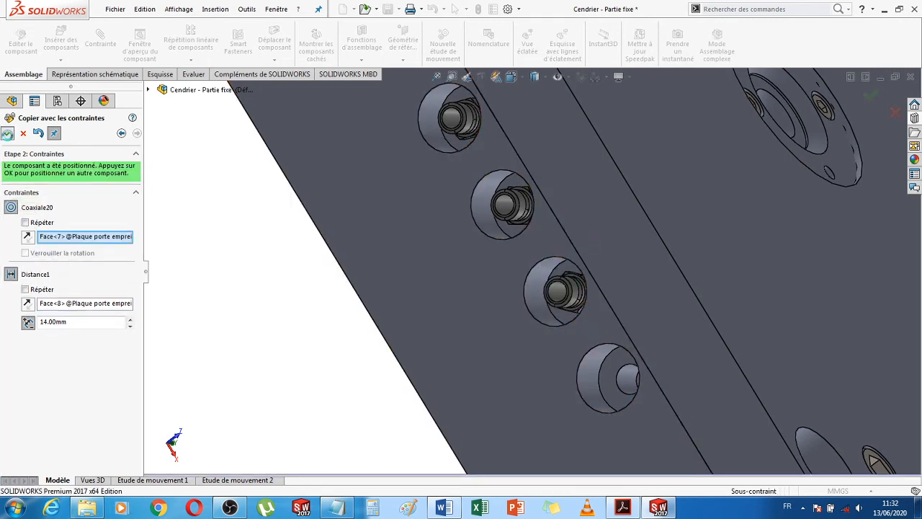
click(7, 134)
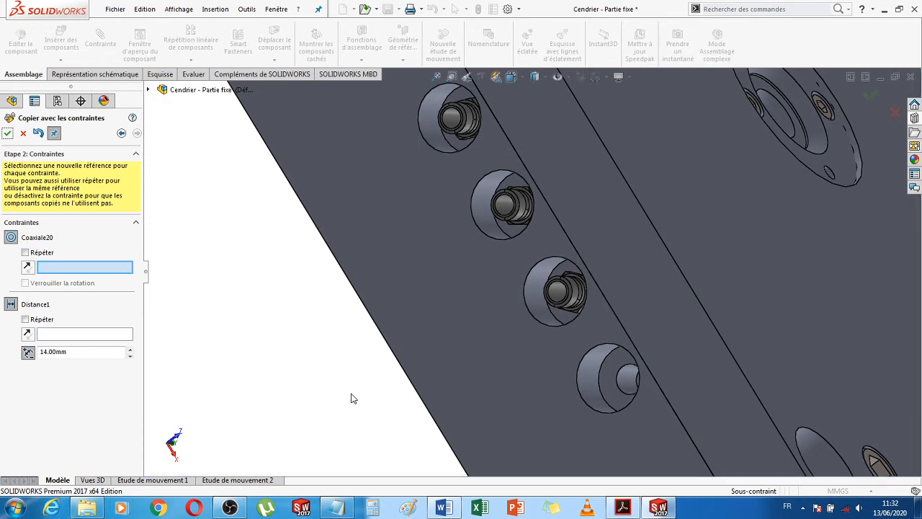
Copy the fitting into the sixth and last recess of this row, coaxial with its hole and 14 mm from its floor
click(627, 380)
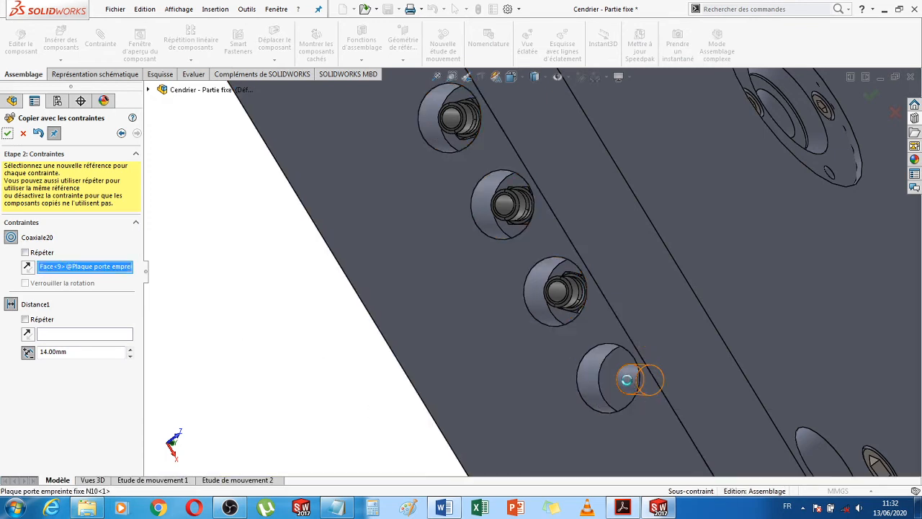
click(616, 367)
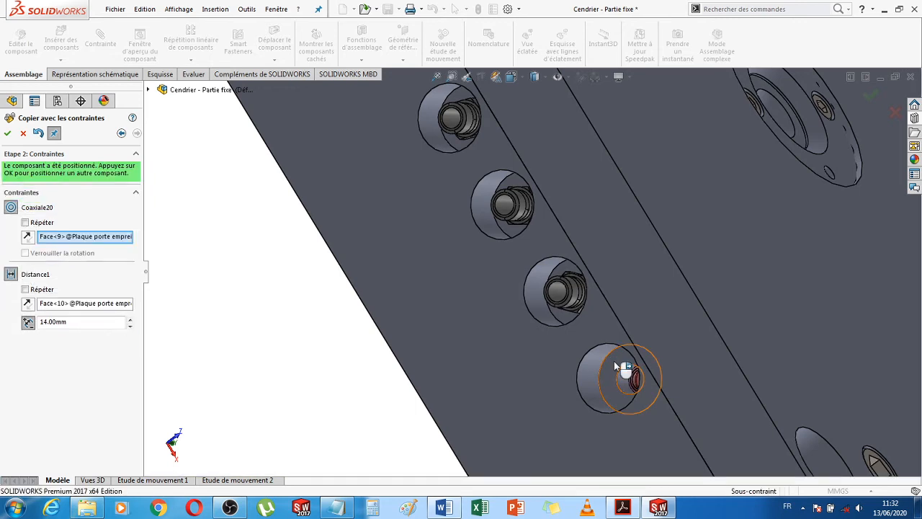
click(8, 133)
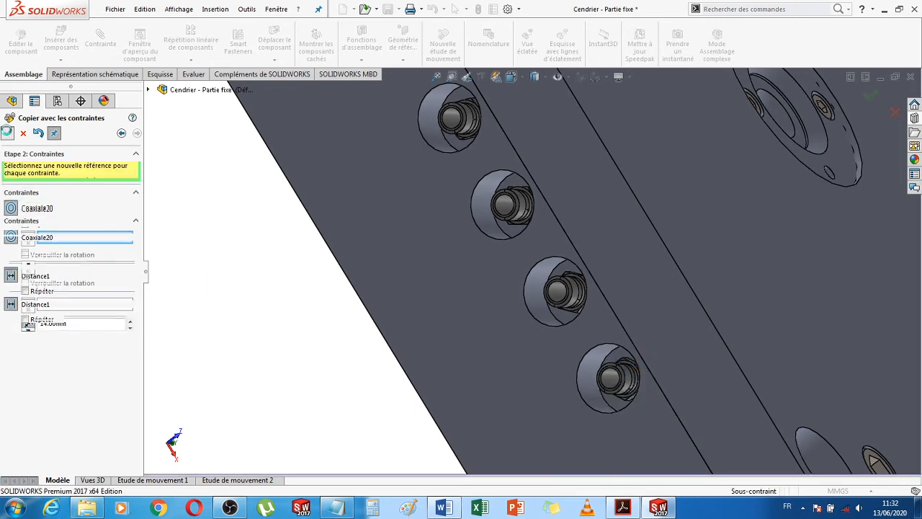
On the plate's opposite side, copy the fitting into the end recess nearest the brown guide pillar, referencing its hole and floor at 14 mm
scroll(384, 387, up, 3)
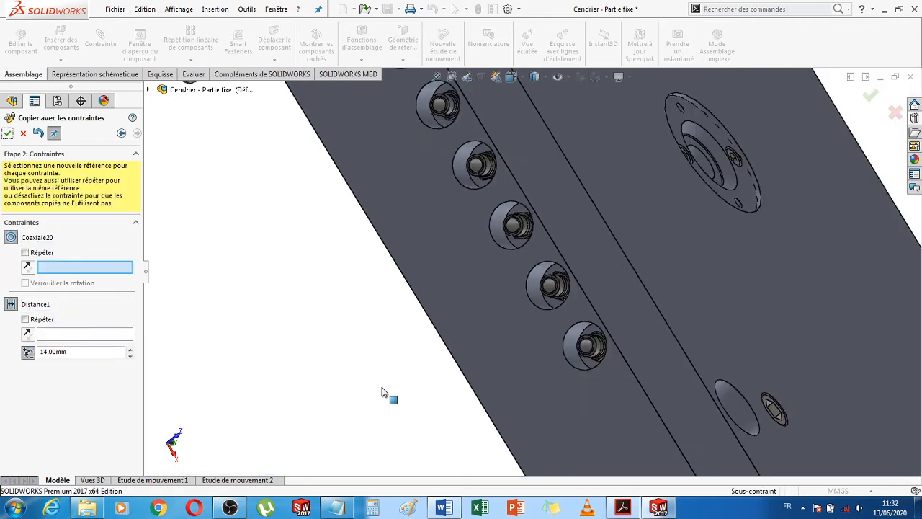
scroll(407, 394, up, 3)
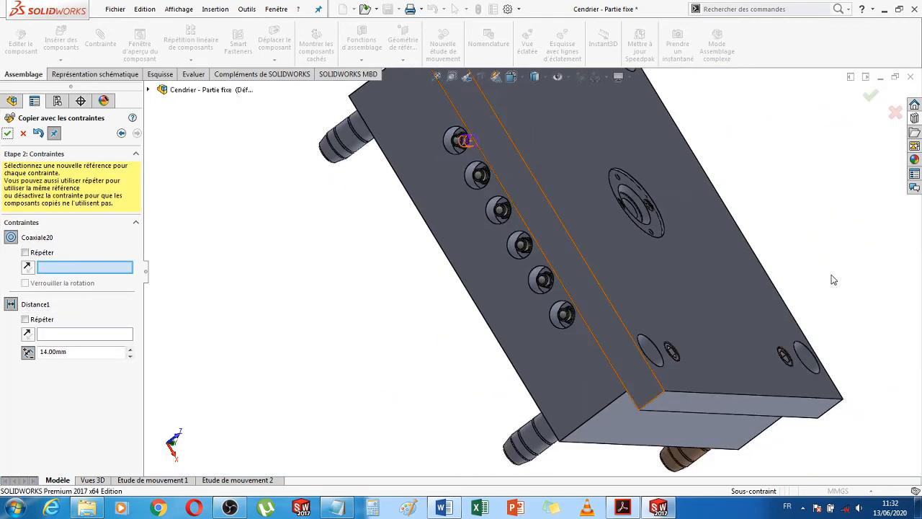
middle_drag(785, 276, 712, 380)
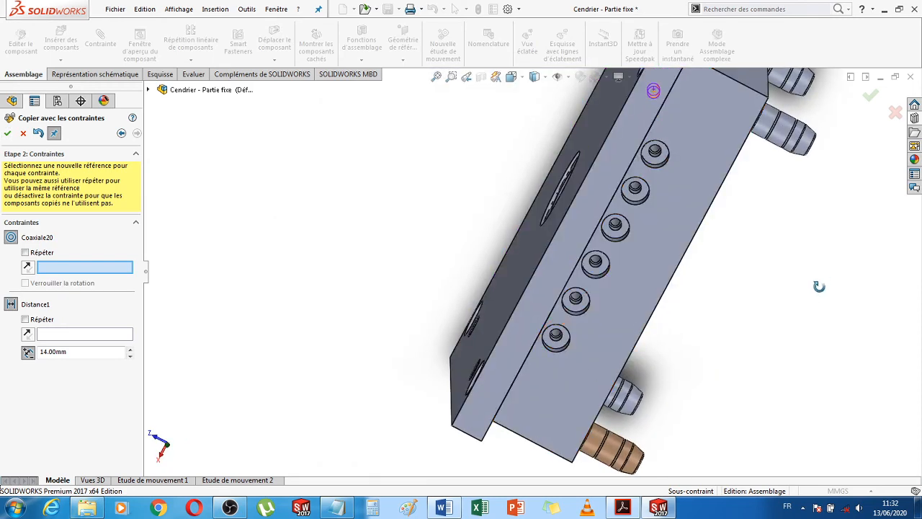
scroll(587, 343, down, 5)
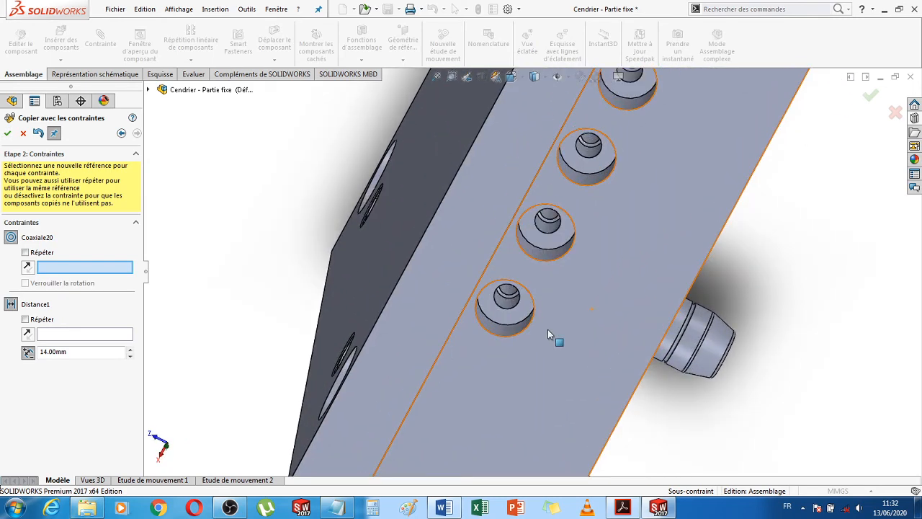
scroll(548, 331, down, 1)
click(490, 294)
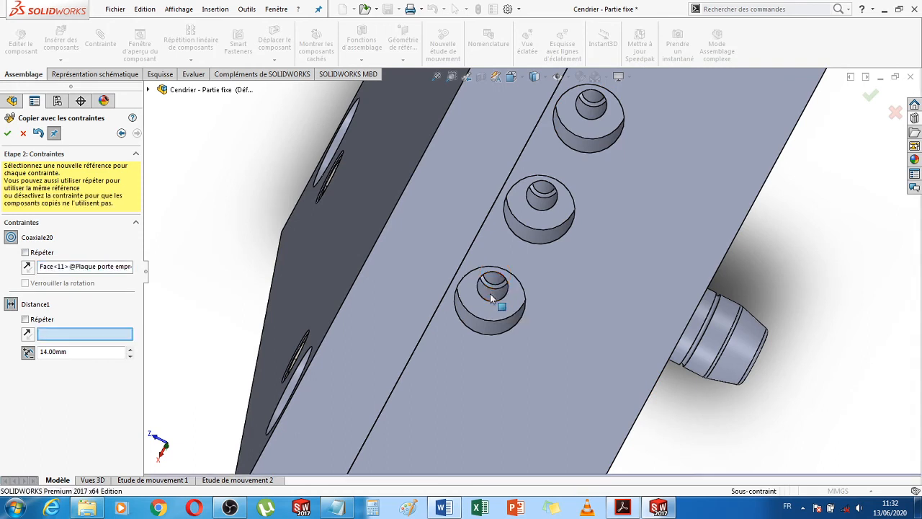
click(511, 309)
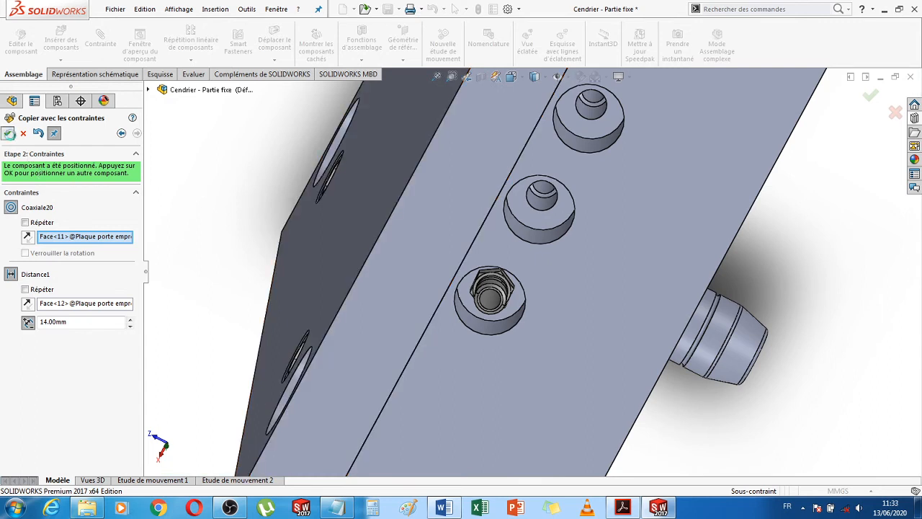
click(9, 133)
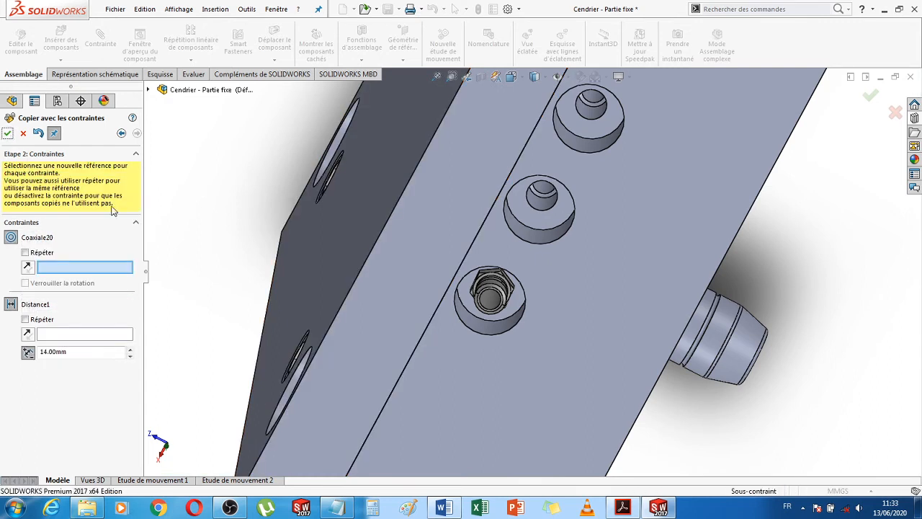
Copy the fitting into the opposite side's second recess from the brown pillar, coaxial with its hole and 14 mm from its floor
click(537, 203)
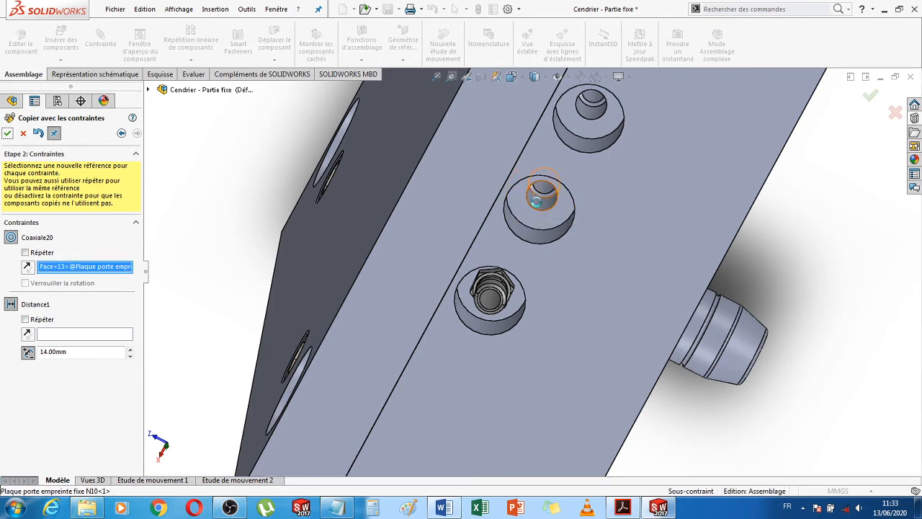
click(563, 219)
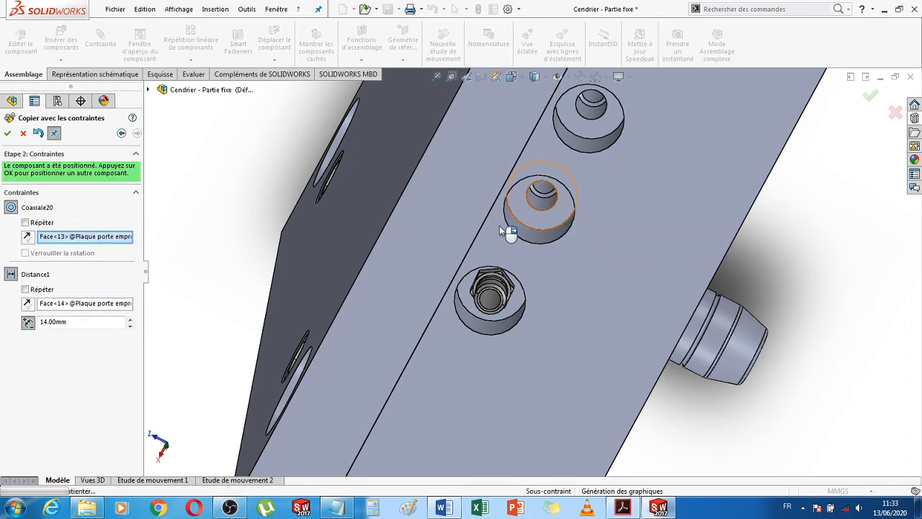
click(8, 134)
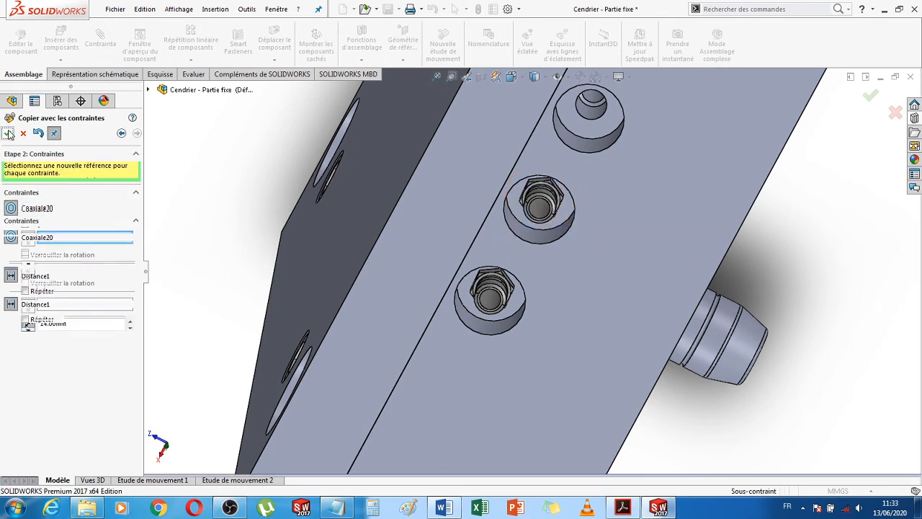
Place a fitting copy in the opposite side's third recess, referencing its hole for the coaxial mate and its floor for the 14 mm distance
scroll(681, 339, up, 2)
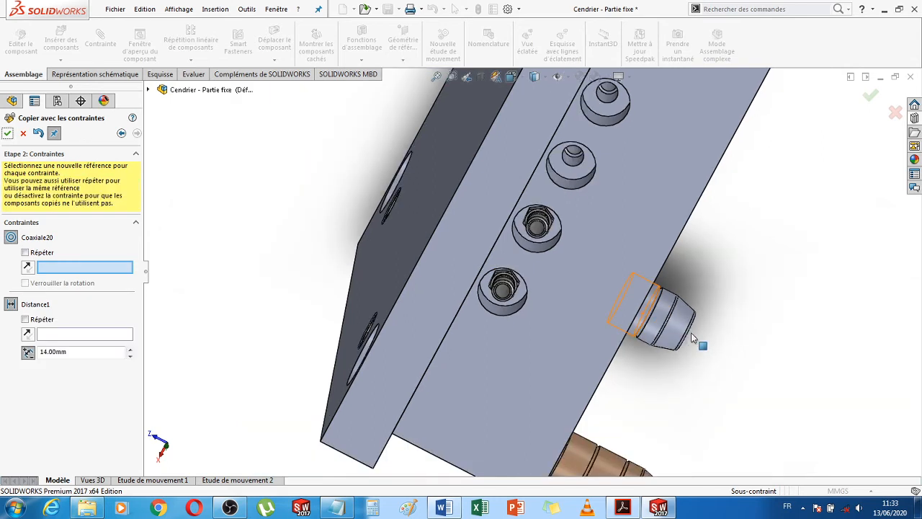
scroll(692, 338, up, 1)
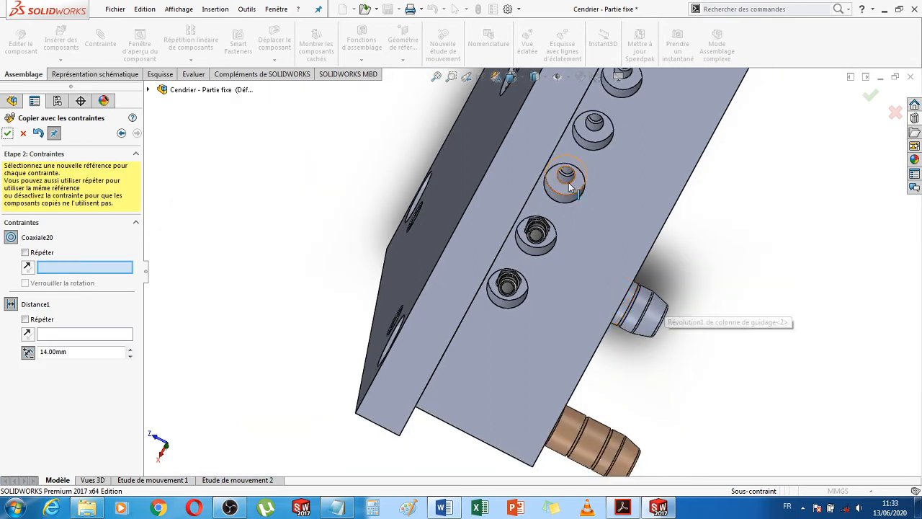
click(568, 184)
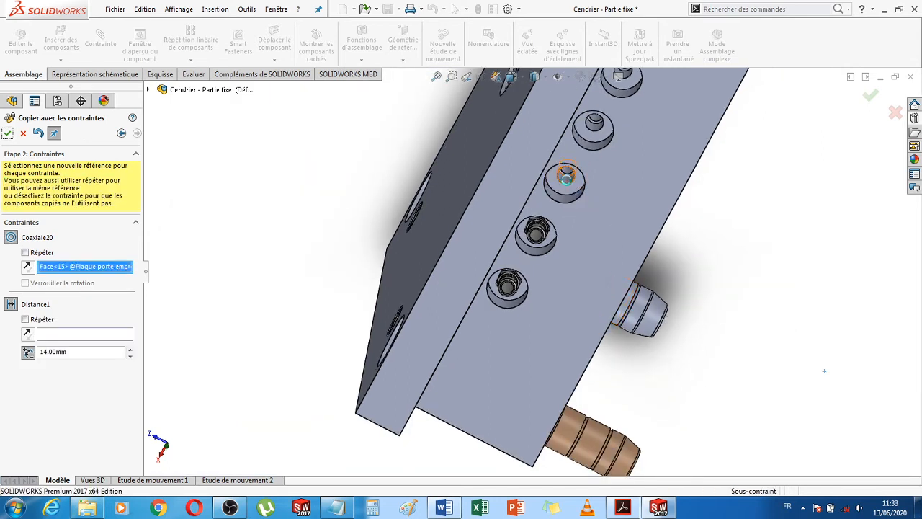
click(576, 189)
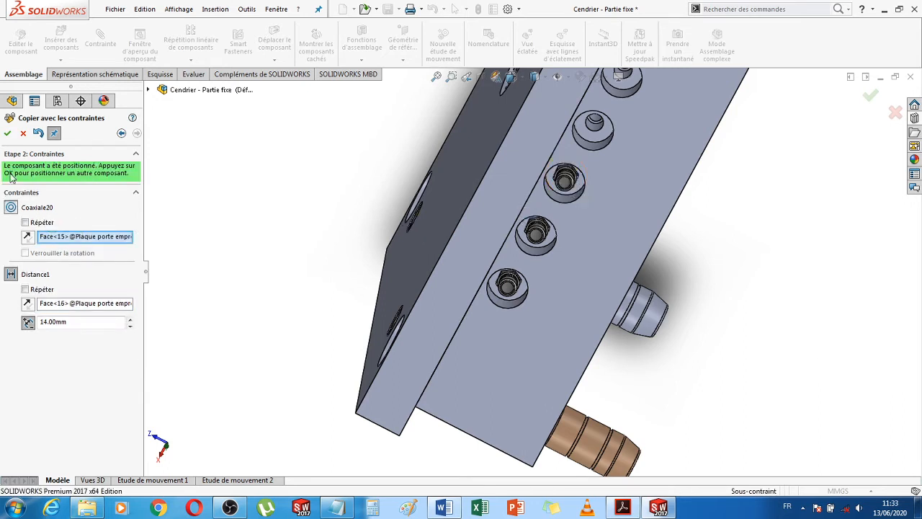
click(6, 133)
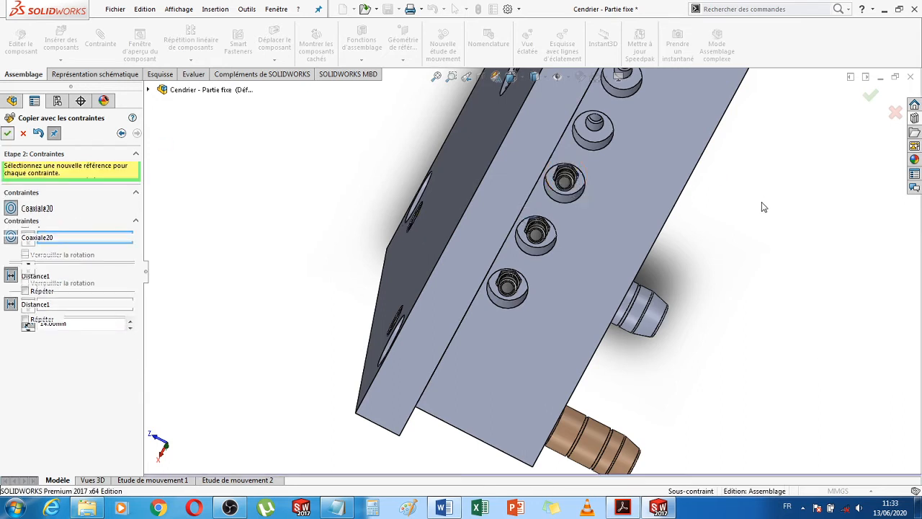
Copy the fitting into the opposite side's fourth recess from the brown pillar, coaxial with its hole and 14 mm from its floor
scroll(764, 205, up, 2)
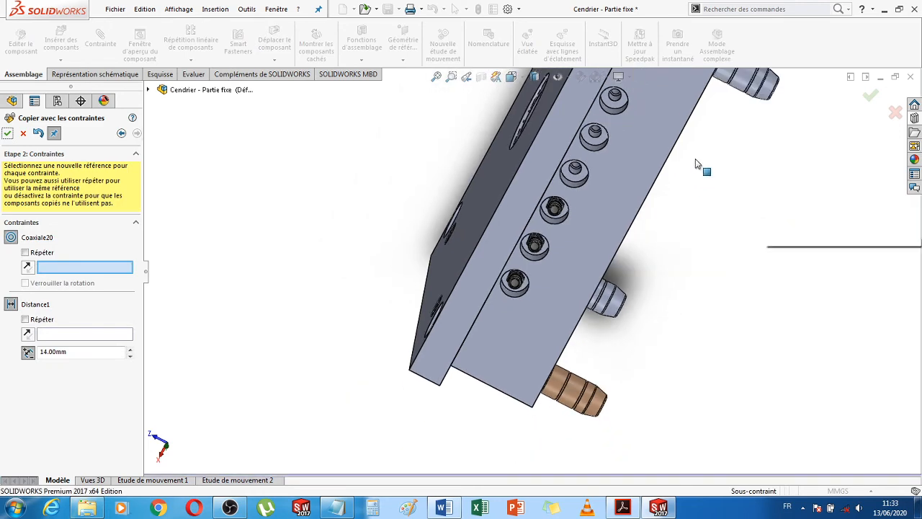
scroll(587, 173, down, 5)
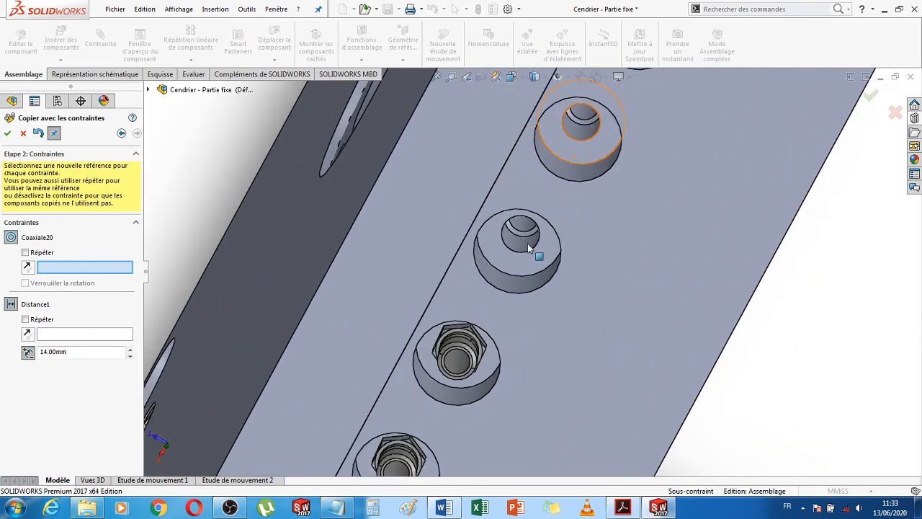
click(522, 245)
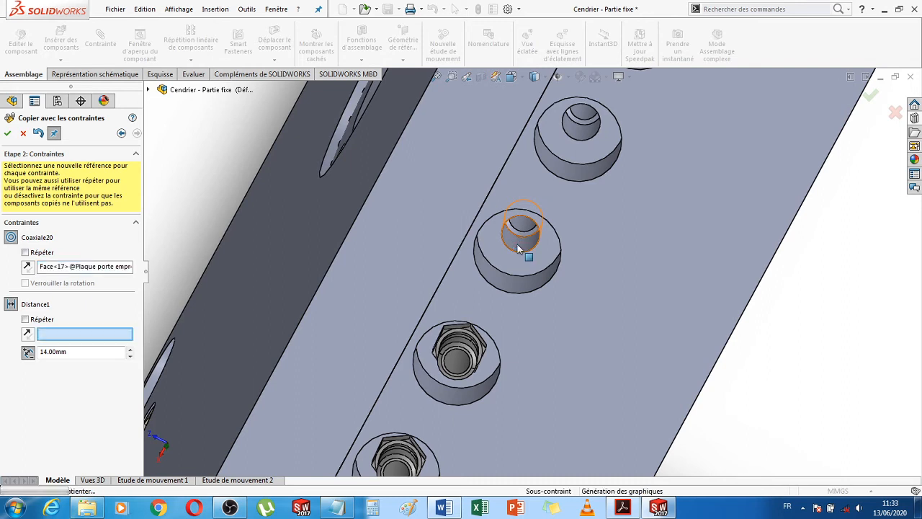
click(513, 265)
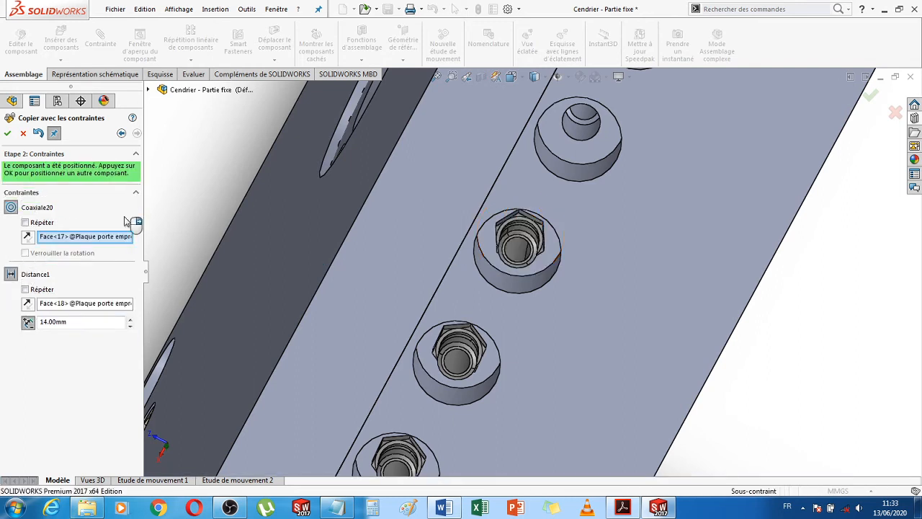
click(7, 133)
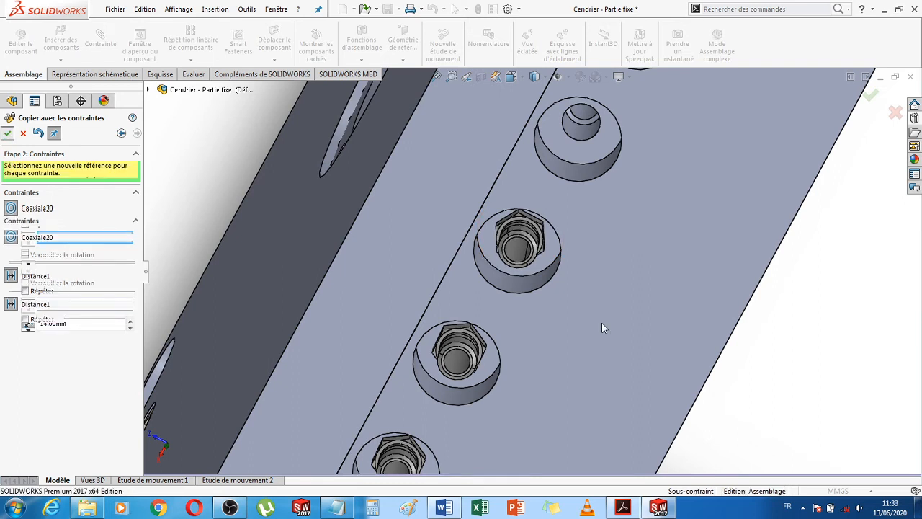
Place a fitting copy in the fifth recess of this side, using its hole and floor as references with the 14 mm distance
scroll(602, 323, up, 1)
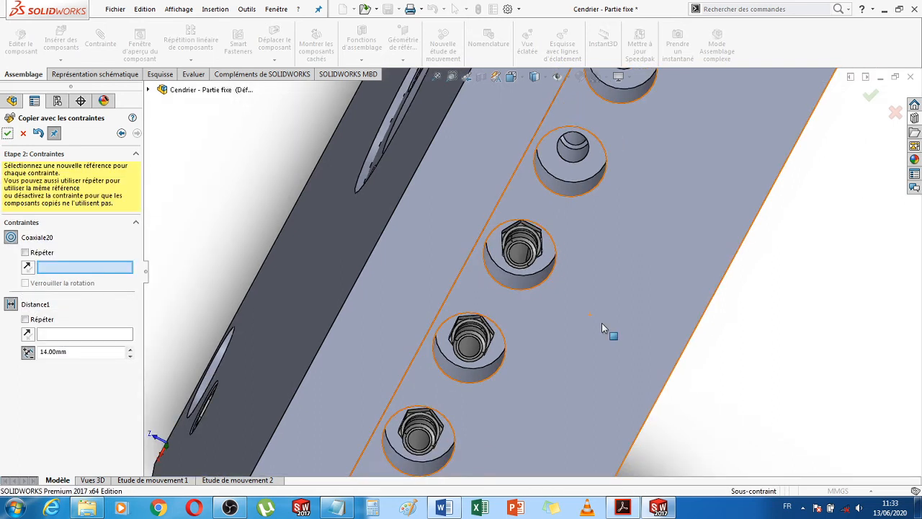
click(569, 153)
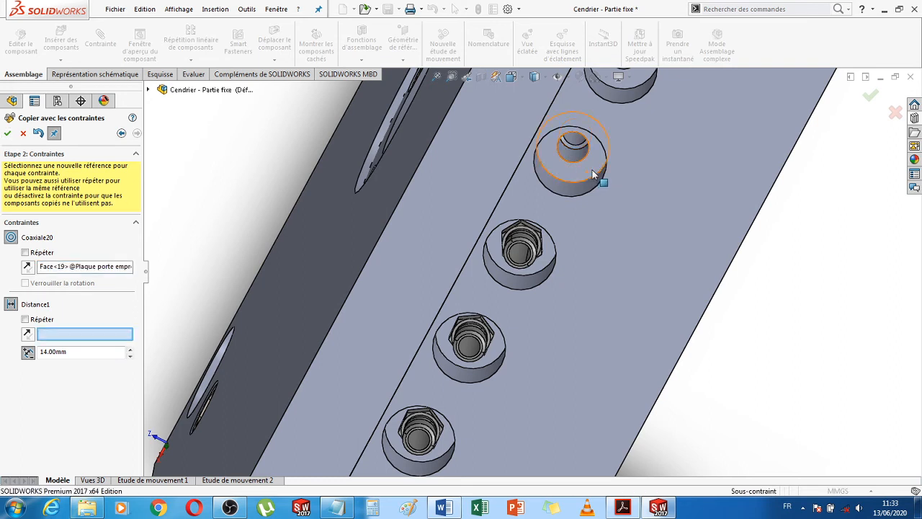
click(593, 174)
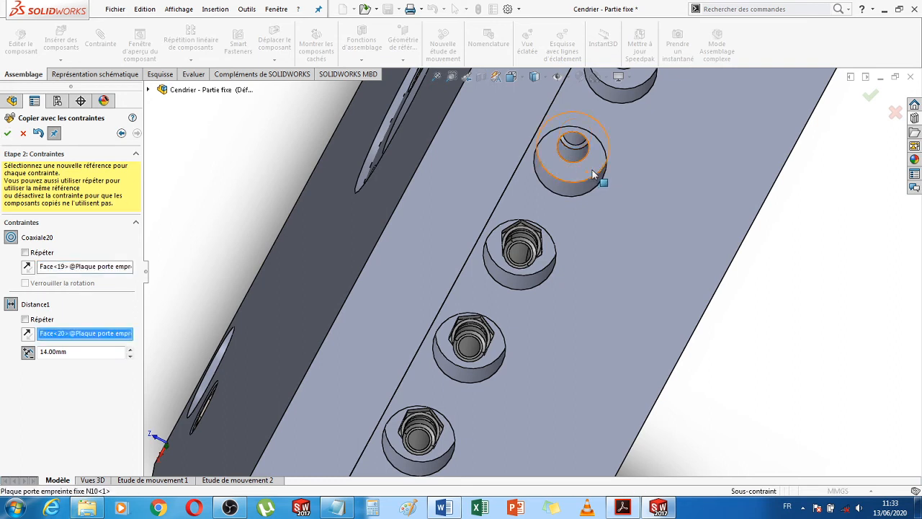
click(7, 134)
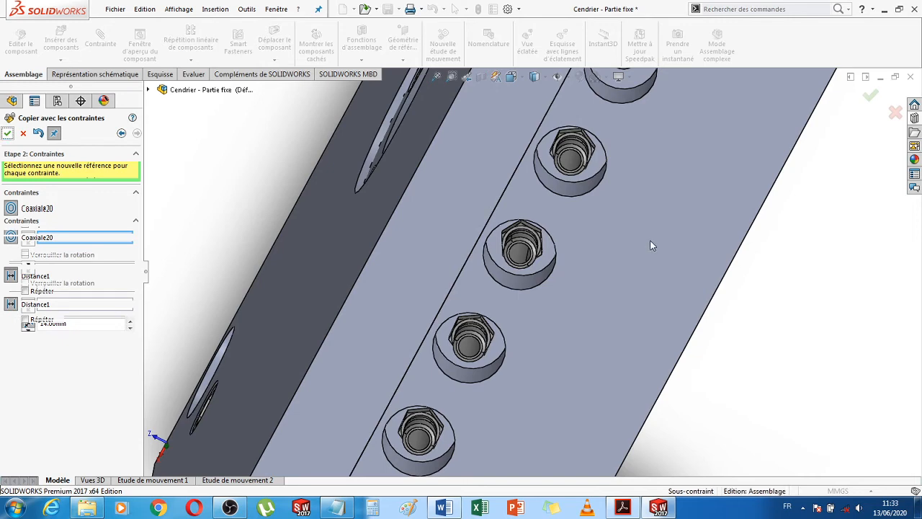
Copy the fitting into this side's sixth and last recess, coaxial and 14 mm from its floor, and end Copy with Mates
scroll(650, 240, up, 2)
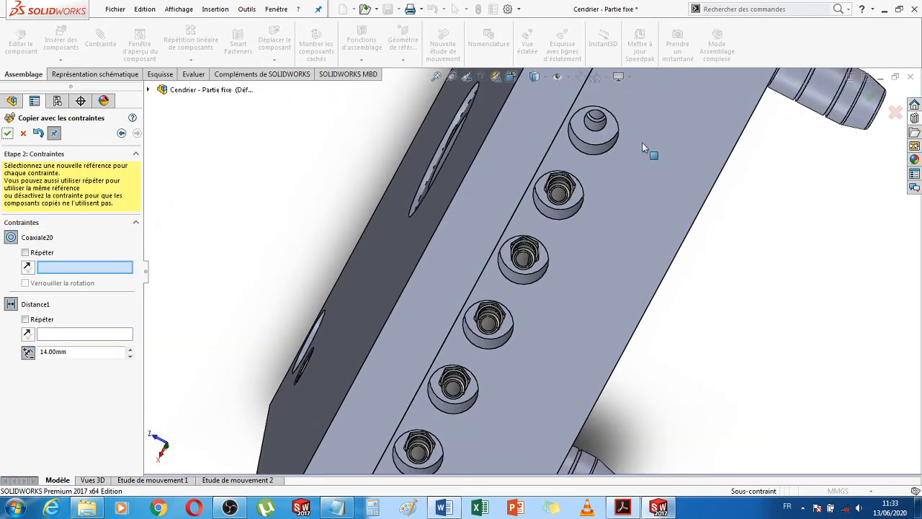
scroll(621, 122, down, 3)
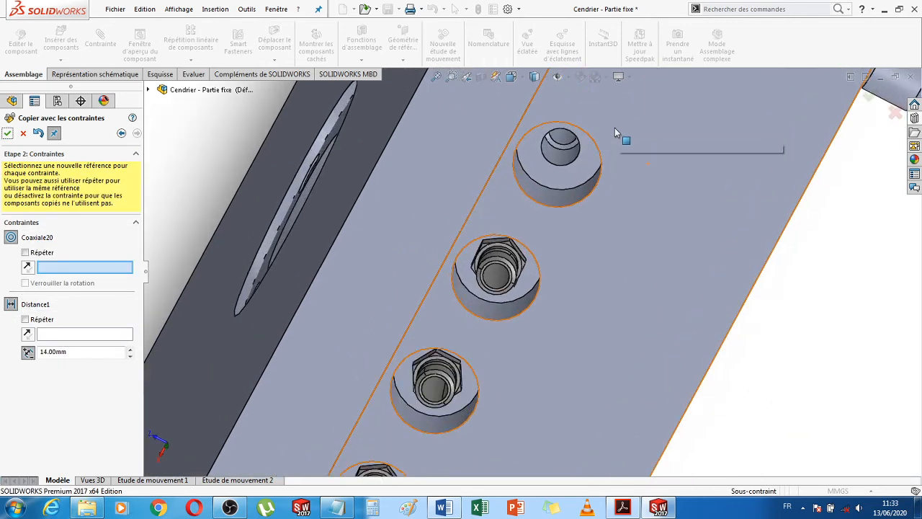
click(551, 156)
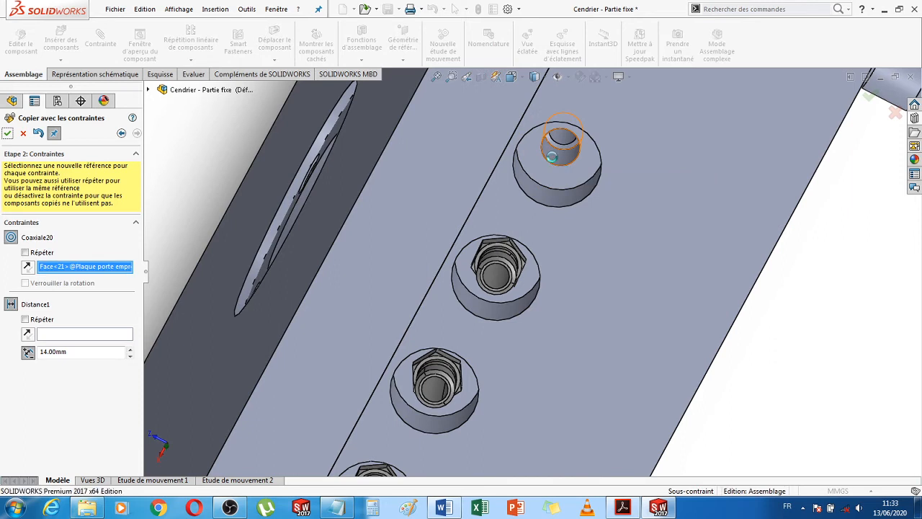
click(537, 175)
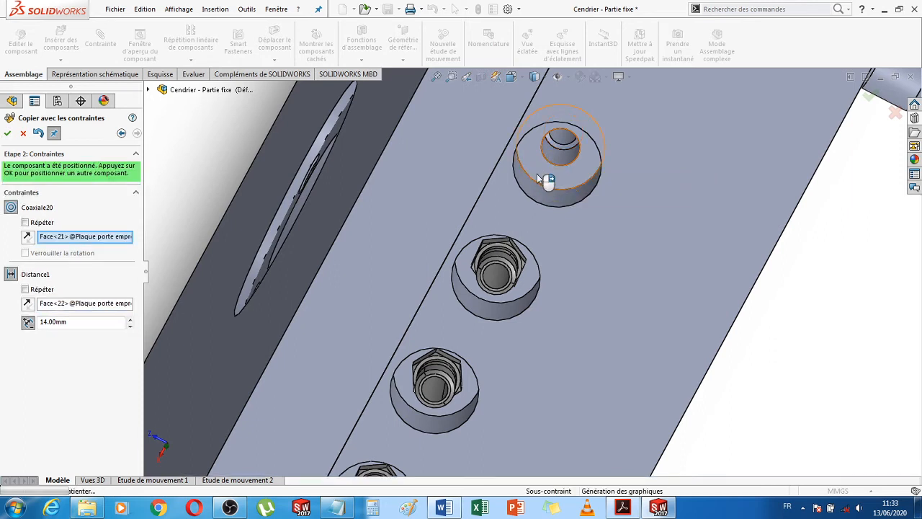
click(8, 133)
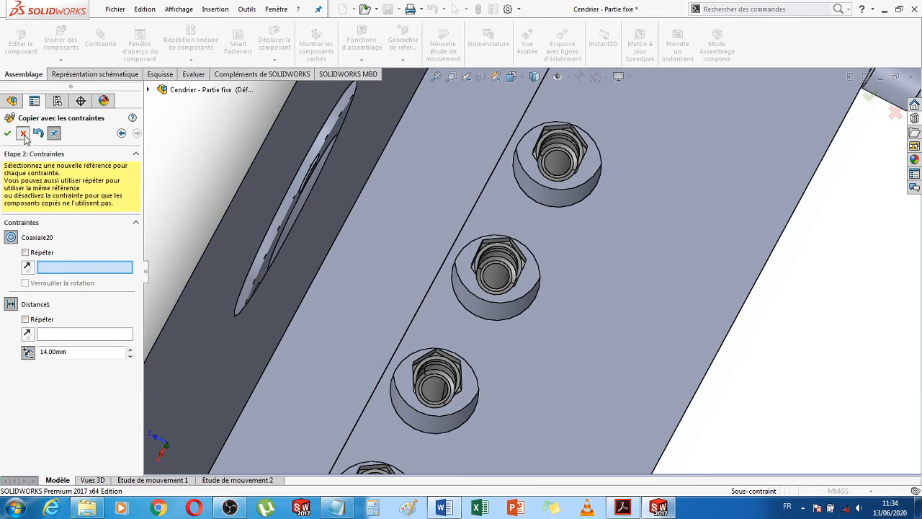
click(23, 134)
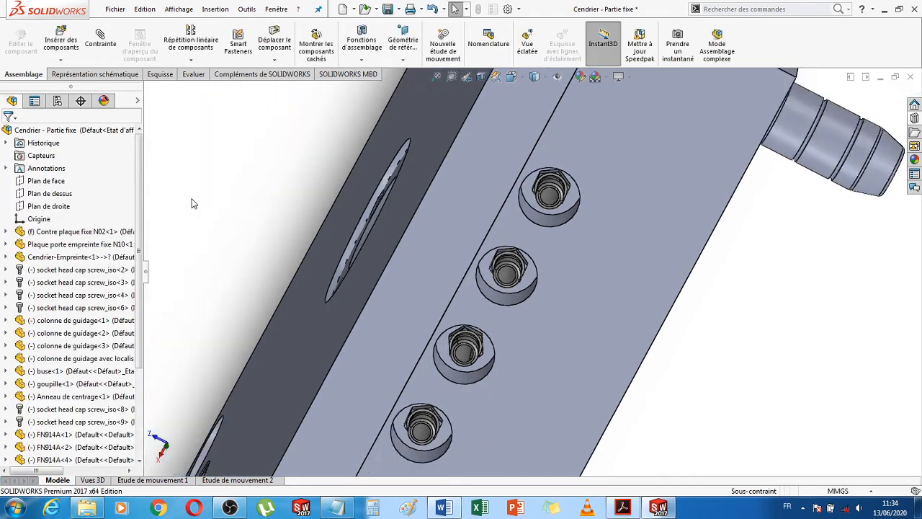
Inspect the fittings on the plate's sides and rebuild the fixed-half assembly
scroll(247, 233, up, 5)
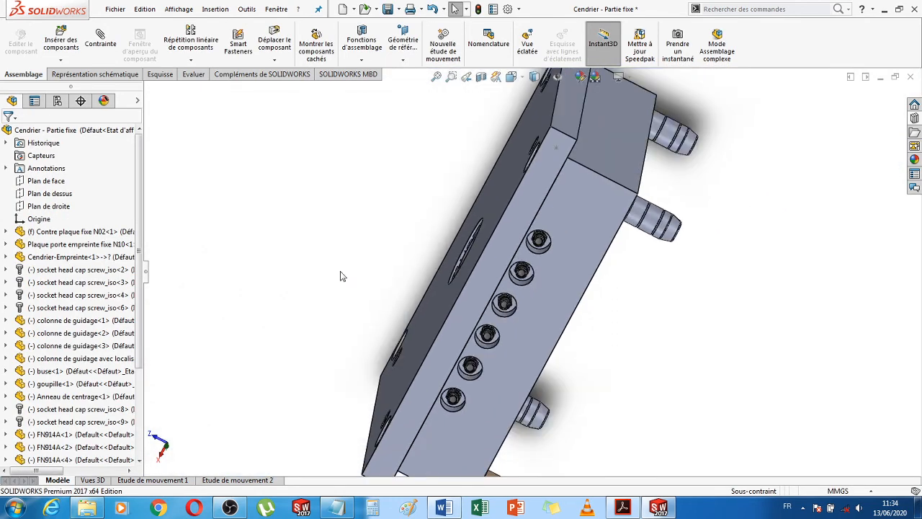
middle_drag(710, 323, 392, 308)
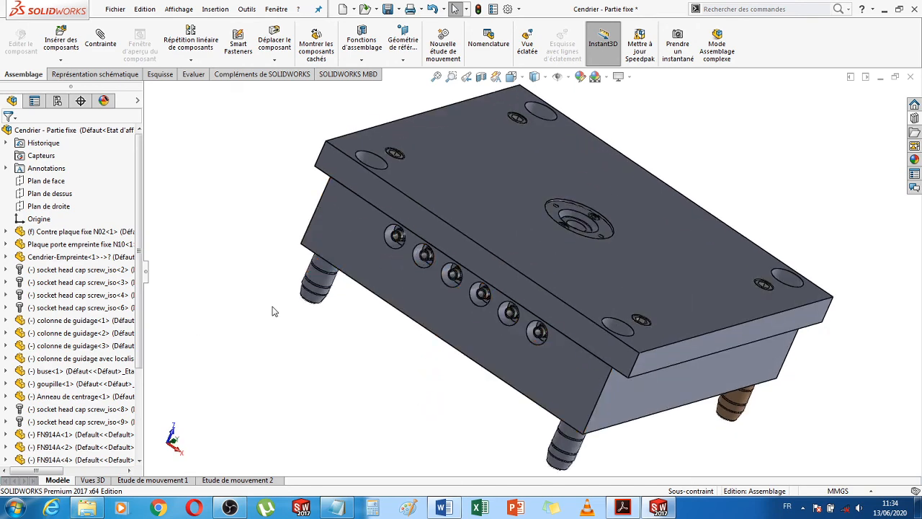
middle_drag(372, 395, 353, 417)
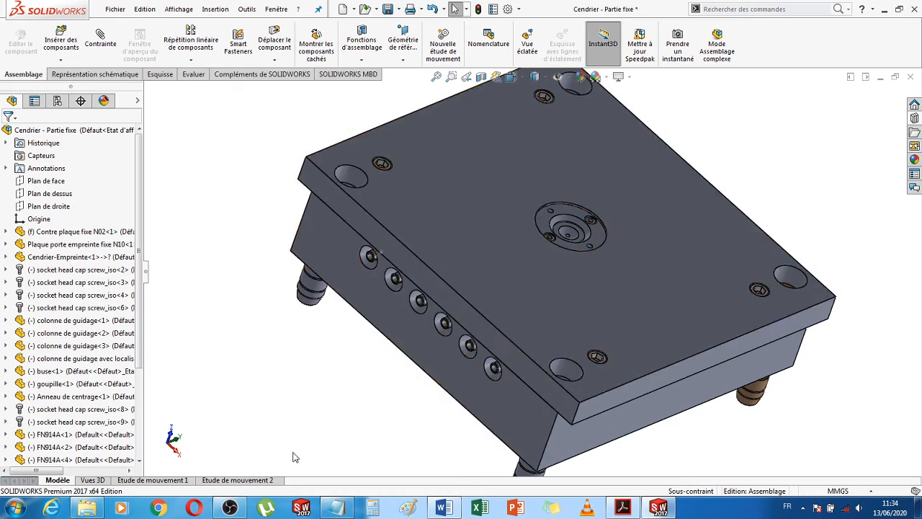
key(f)
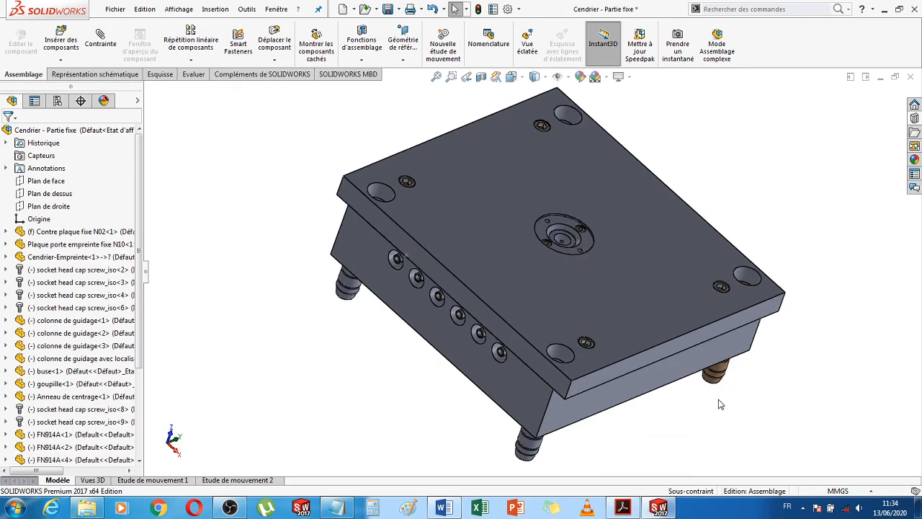
middle_drag(785, 358, 717, 354)
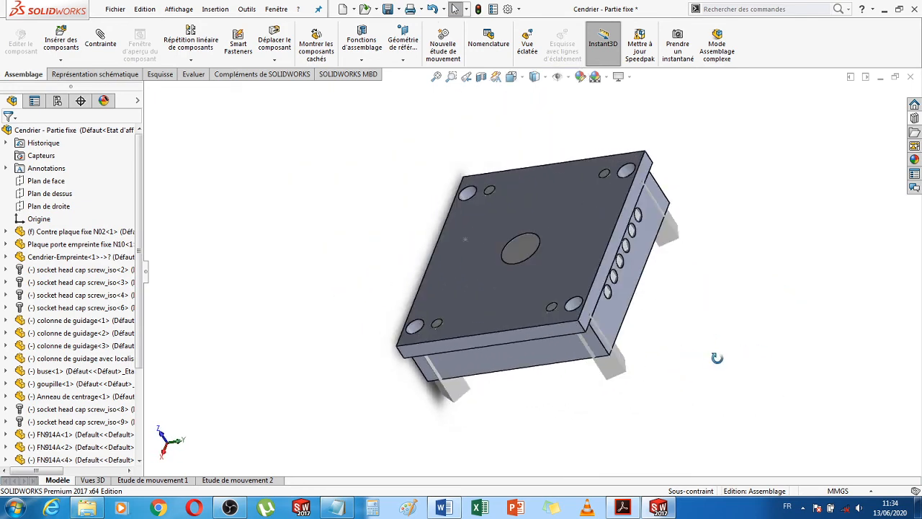
click(480, 9)
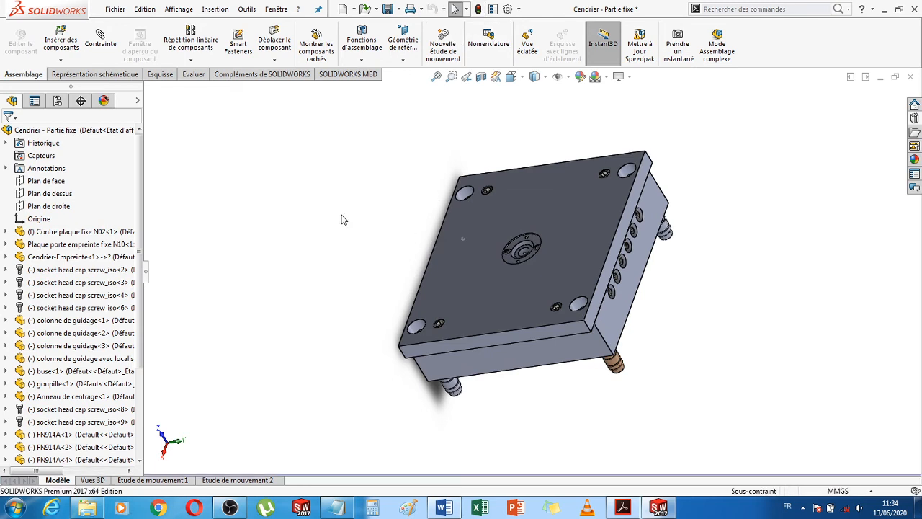
Close the Cendrier - Partie fixe assembly, saving all modified documents including buse.SLDPRT
middle_drag(343, 220, 396, 149)
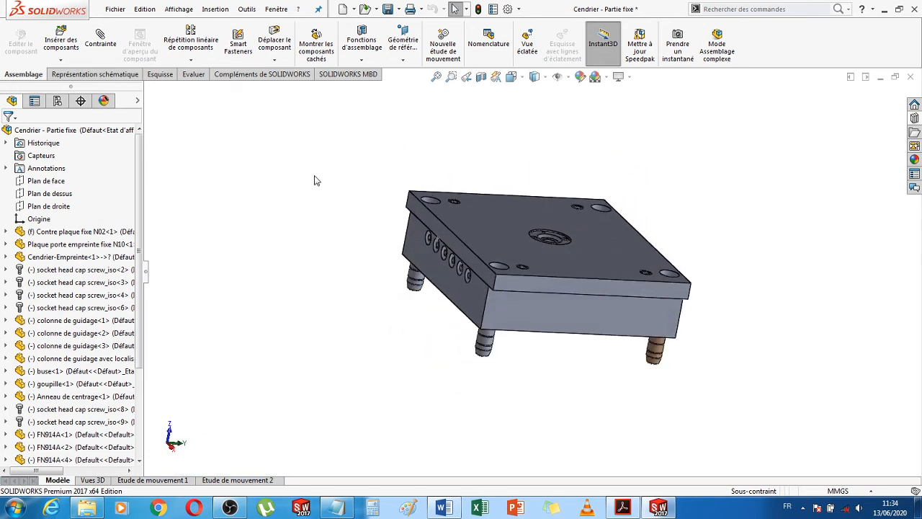
middle_drag(314, 180, 339, 181)
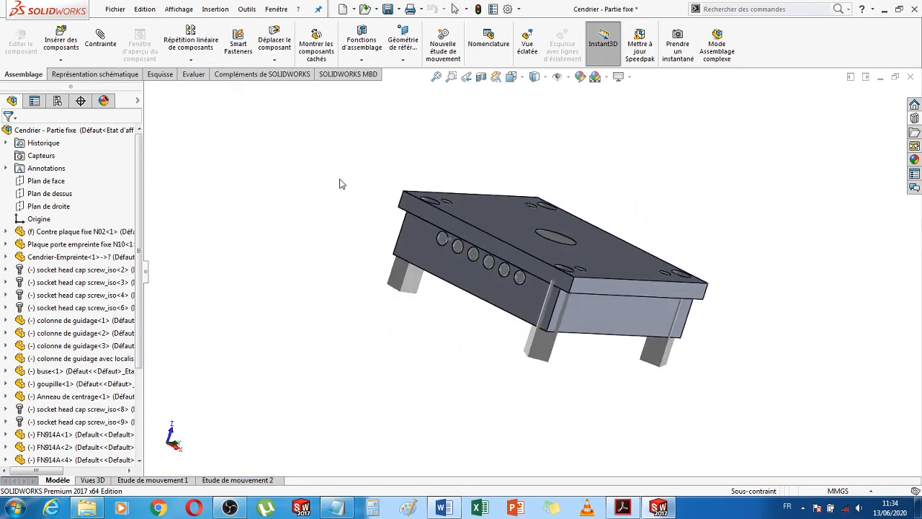
click(911, 78)
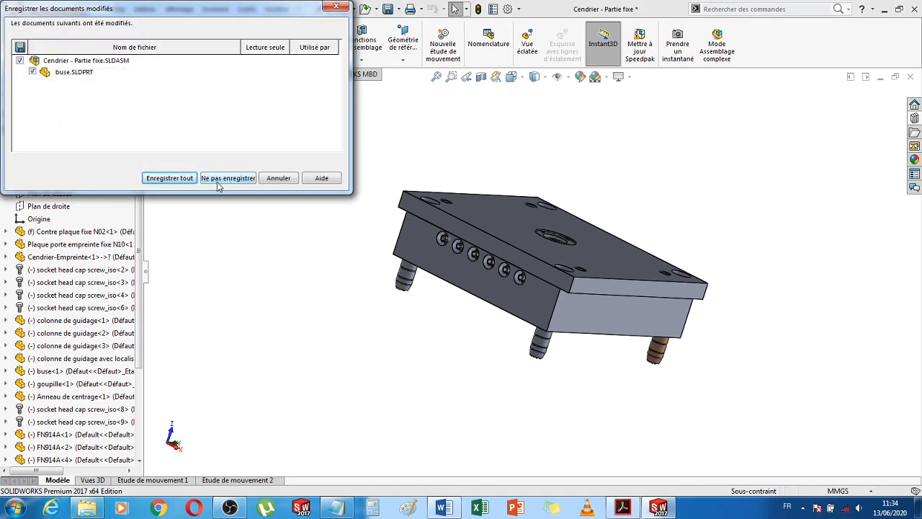
click(168, 180)
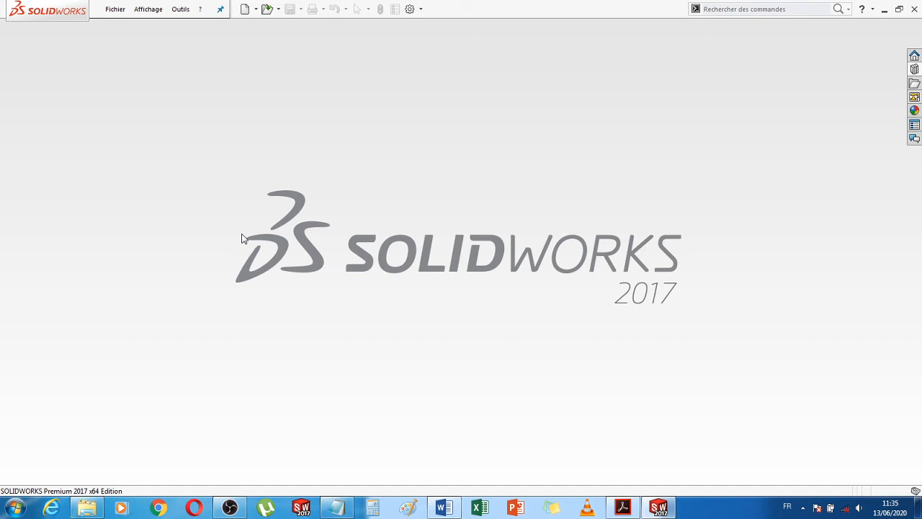
Create a new assembly and place the Cendrier - Partie fixe assembly in it as the first component
click(116, 9)
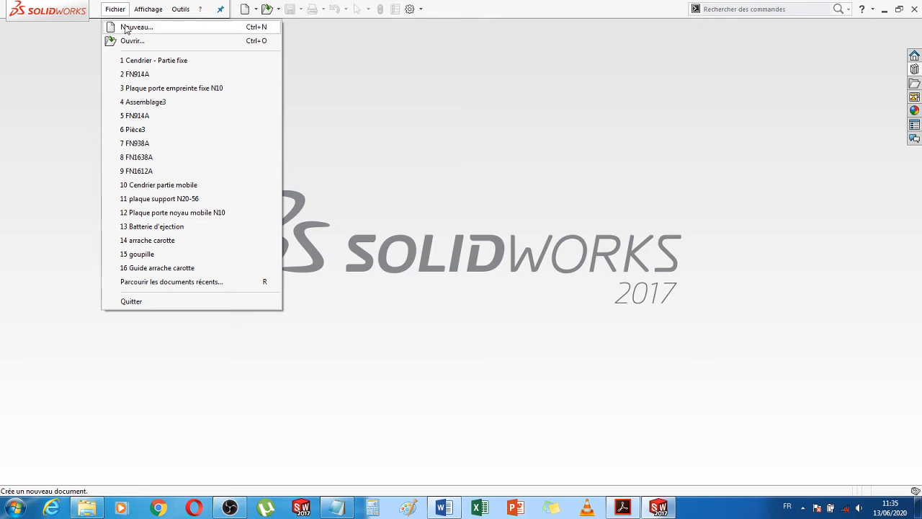
click(136, 27)
double_click(408, 296)
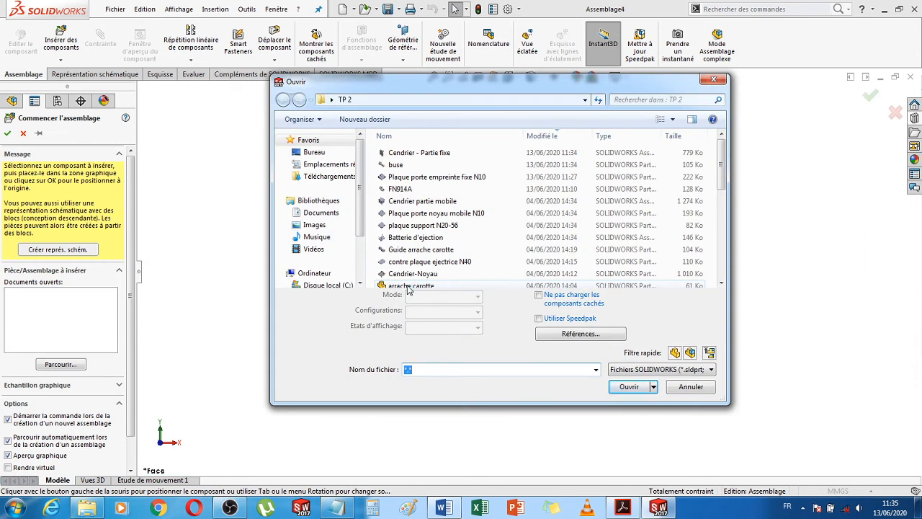
double_click(431, 153)
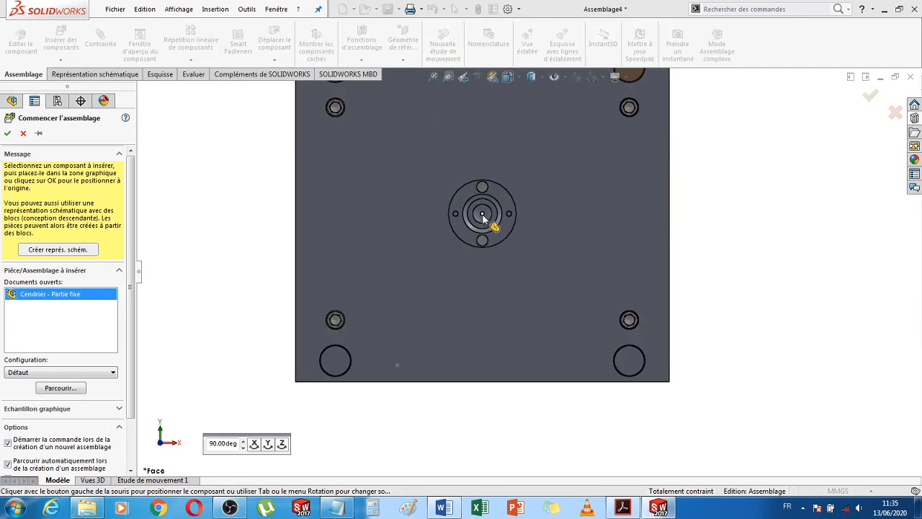
click(504, 262)
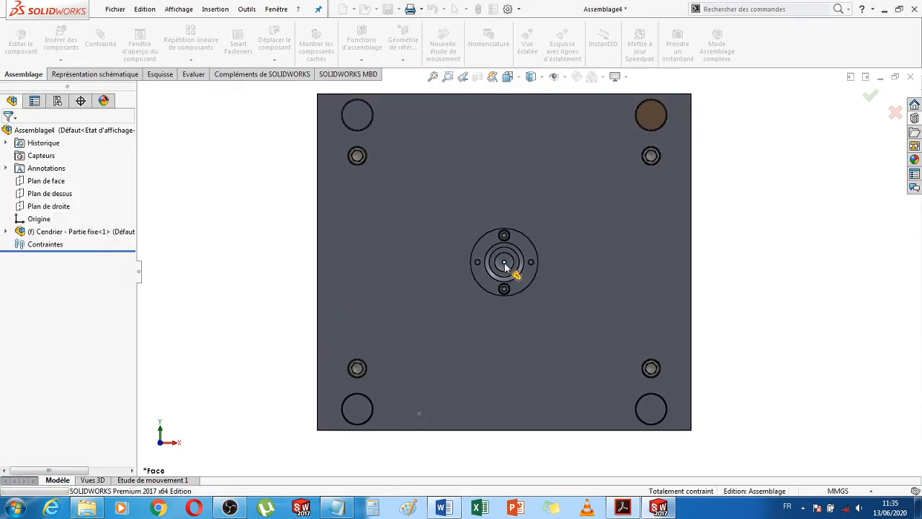
Insert the Cendrier partie mobile assembly beside the fixed half, turned twice by 90° about the Y axis
middle_drag(785, 336, 745, 245)
middle_drag(764, 327, 752, 279)
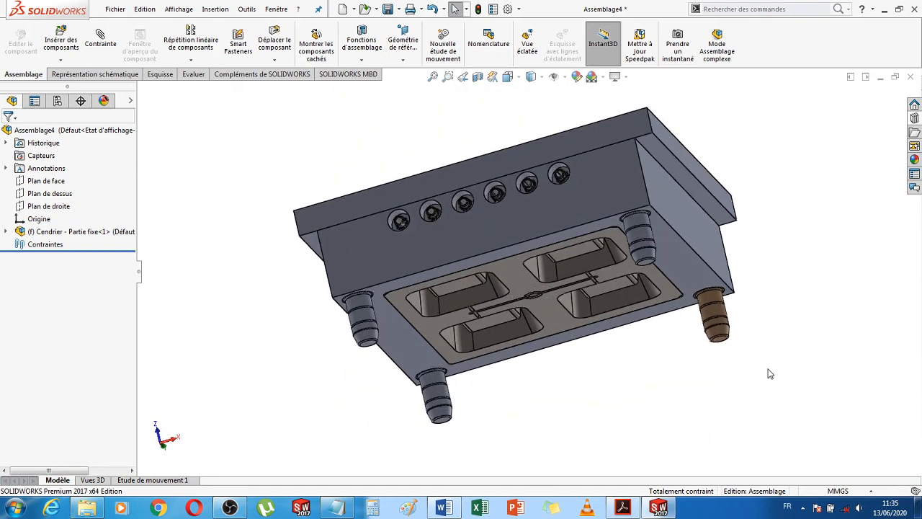
scroll(770, 373, up, 2)
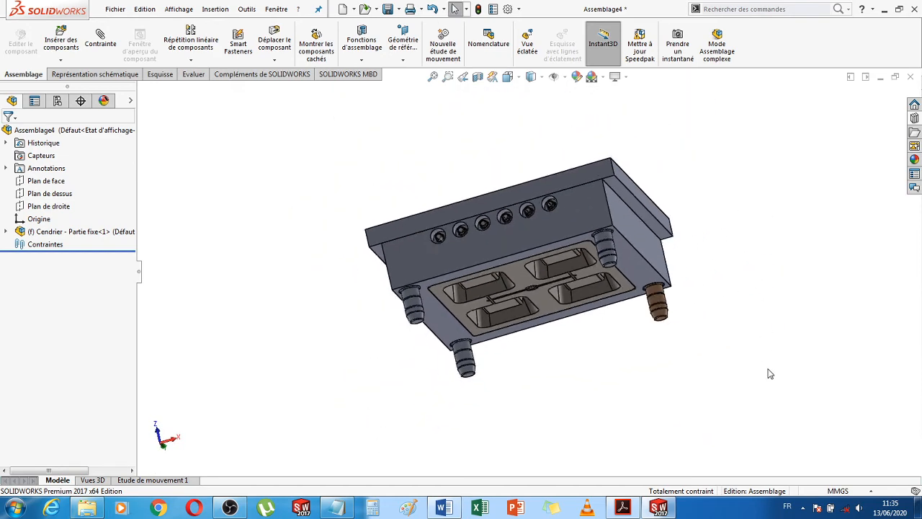
click(81, 33)
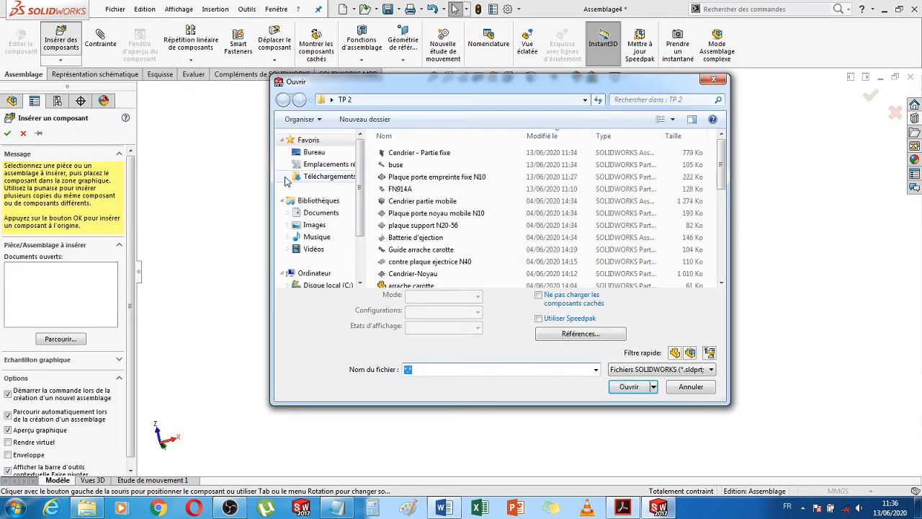
click(427, 153)
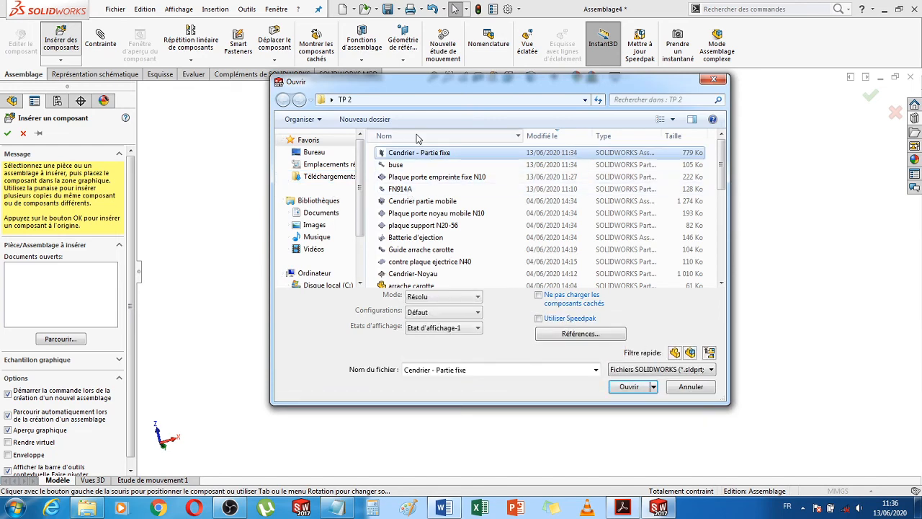
click(416, 137)
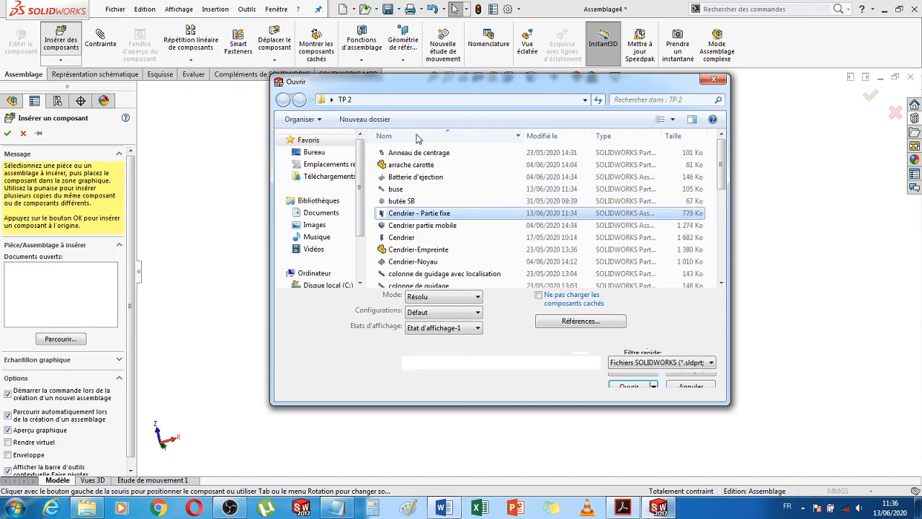
double_click(427, 226)
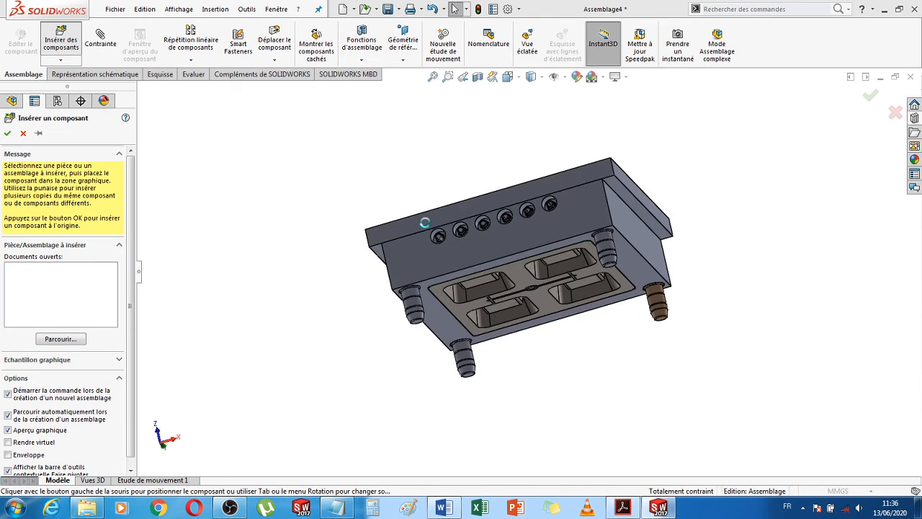
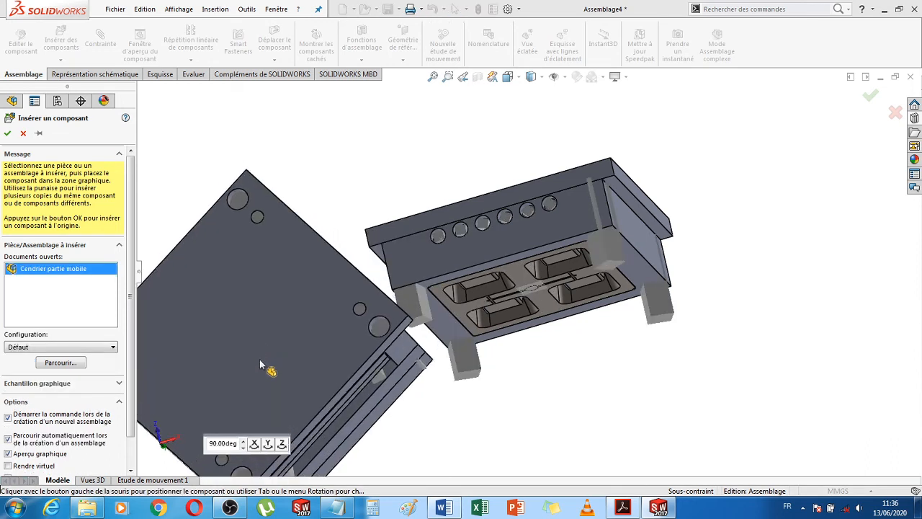
click(268, 444)
click(268, 444)
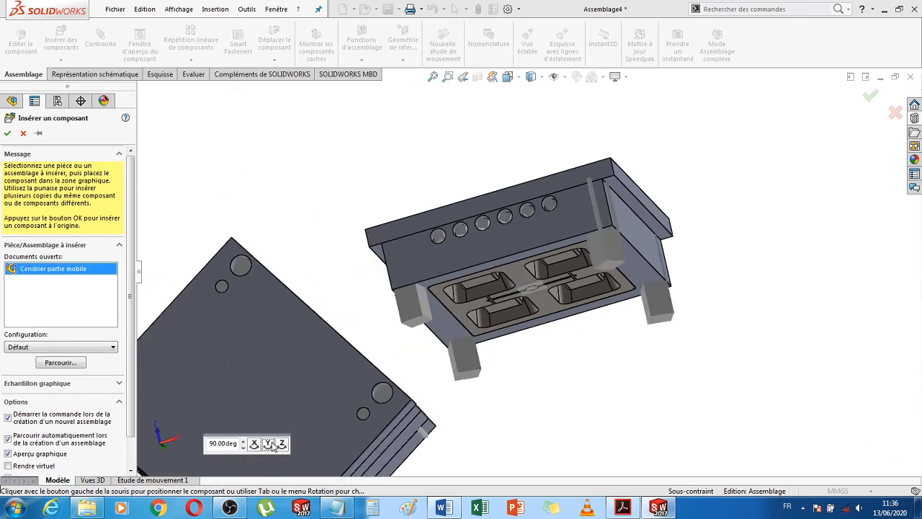
click(291, 390)
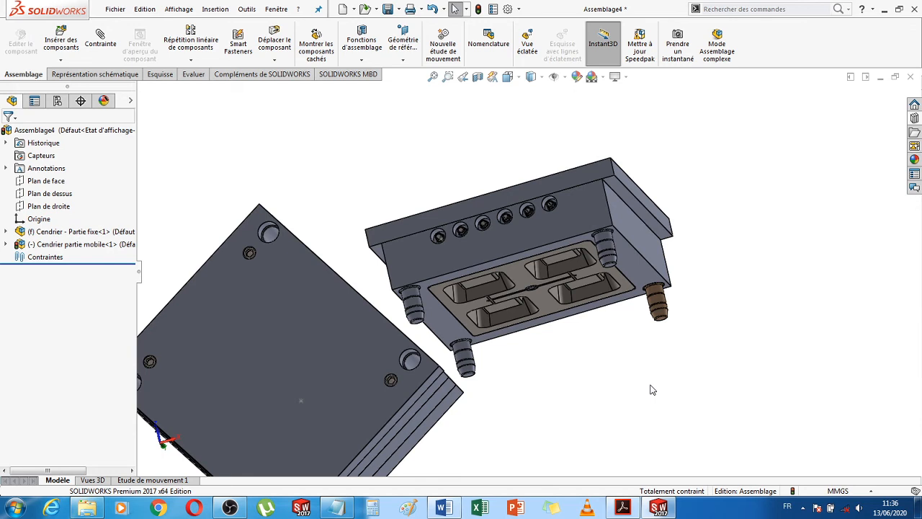
Open the Cendrier partie mobile subassembly, rebuild and close it, and accept rebuilding the parent assembly
scroll(652, 390, up, 1)
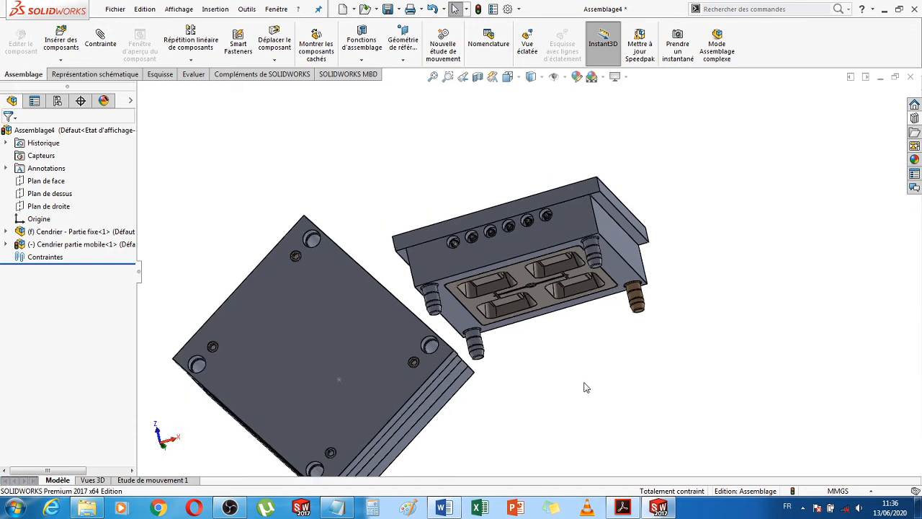
click(6, 245)
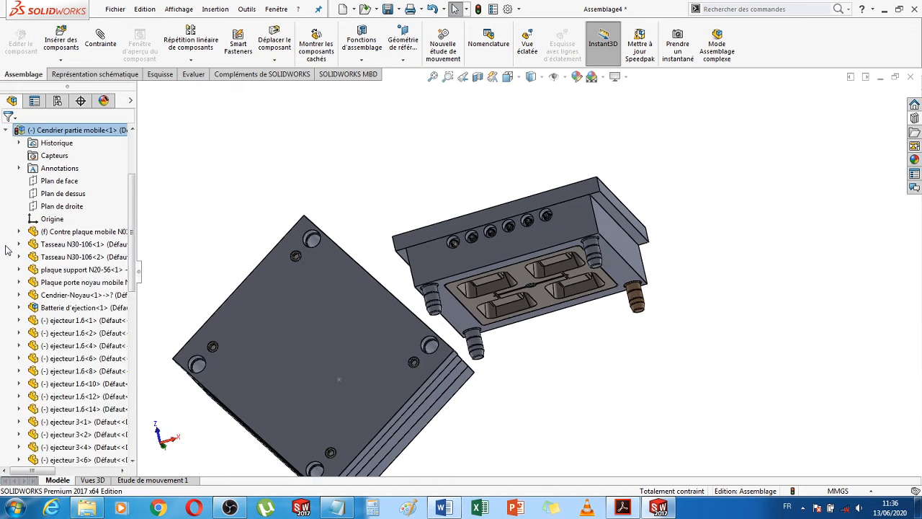
click(6, 130)
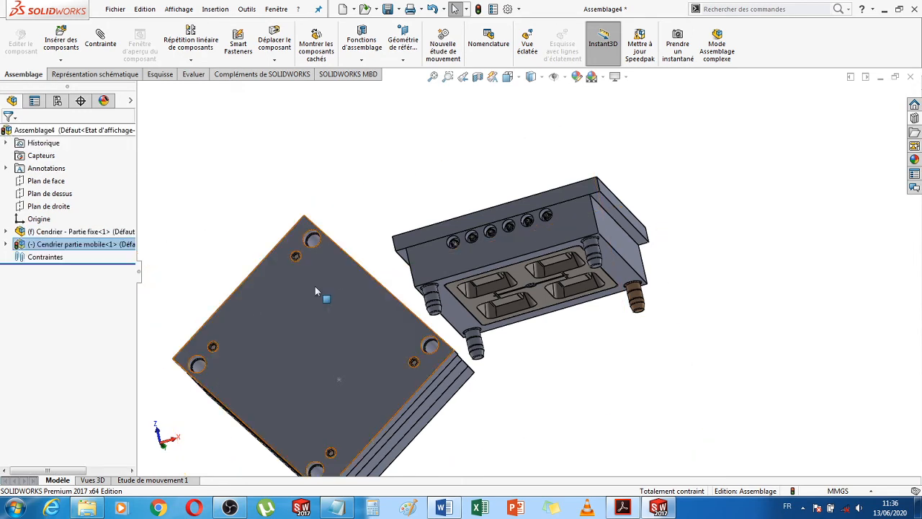
right_click(72, 249)
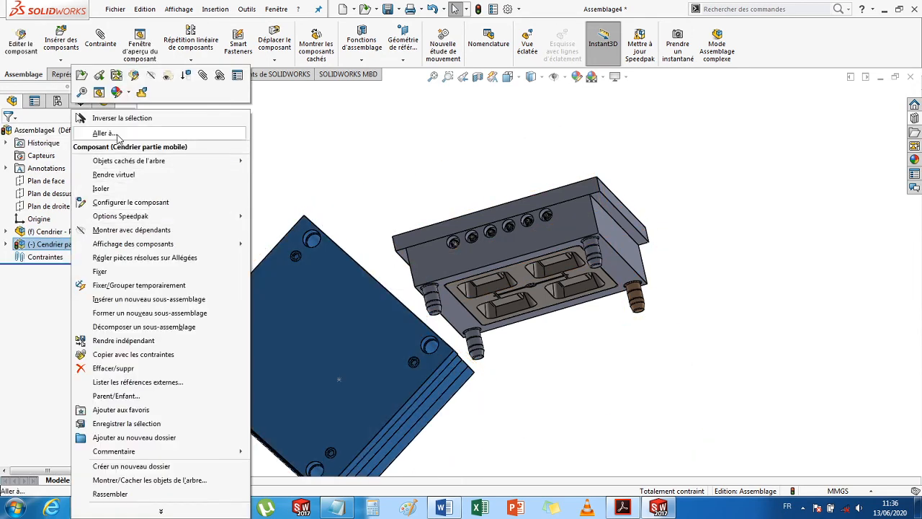
click(84, 79)
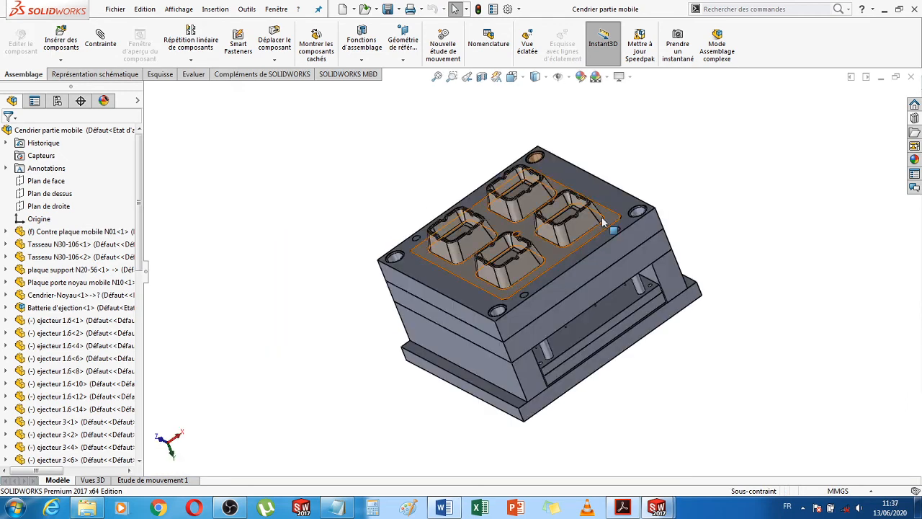
mouse_move(739, 165)
middle_down()
mouse_move(760, 191)
mouse_move(740, 166)
middle_up()
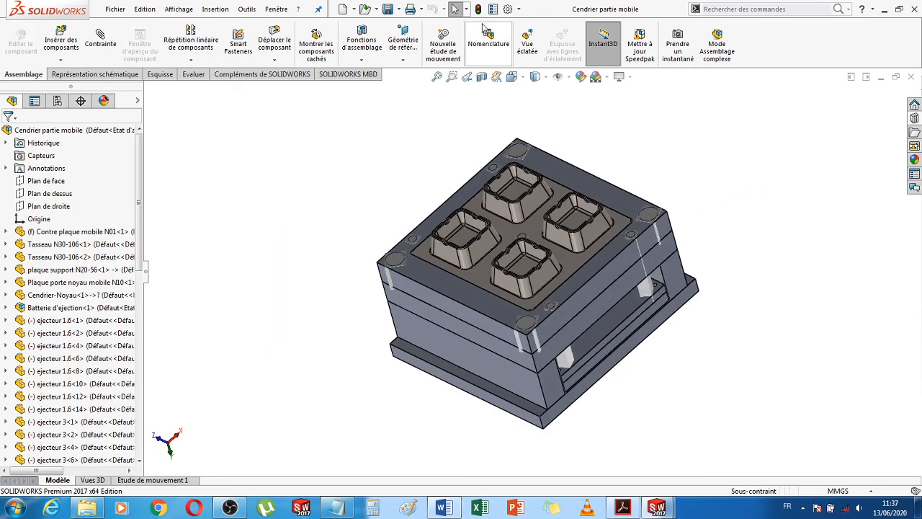
click(479, 9)
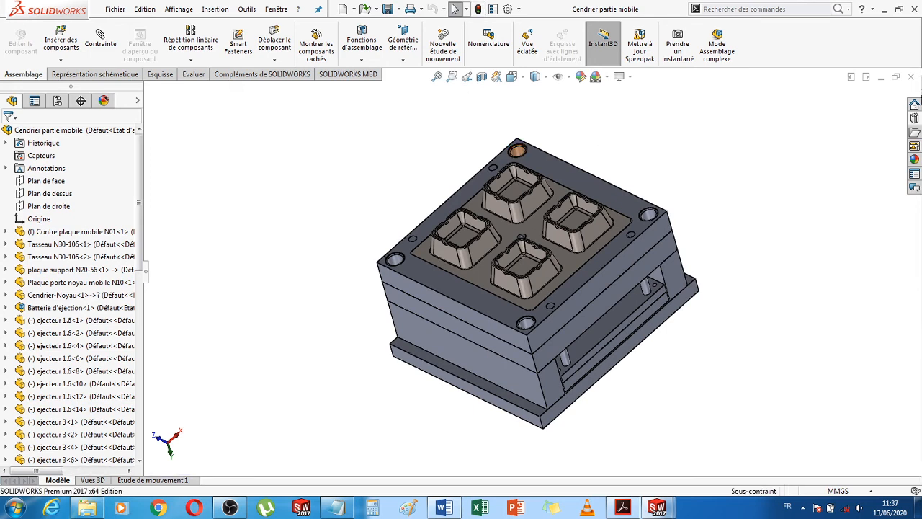
click(911, 78)
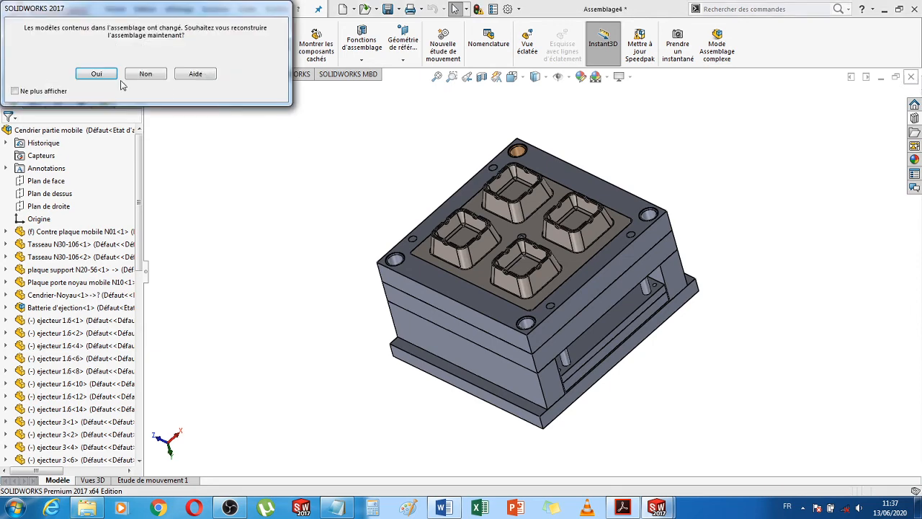
click(97, 74)
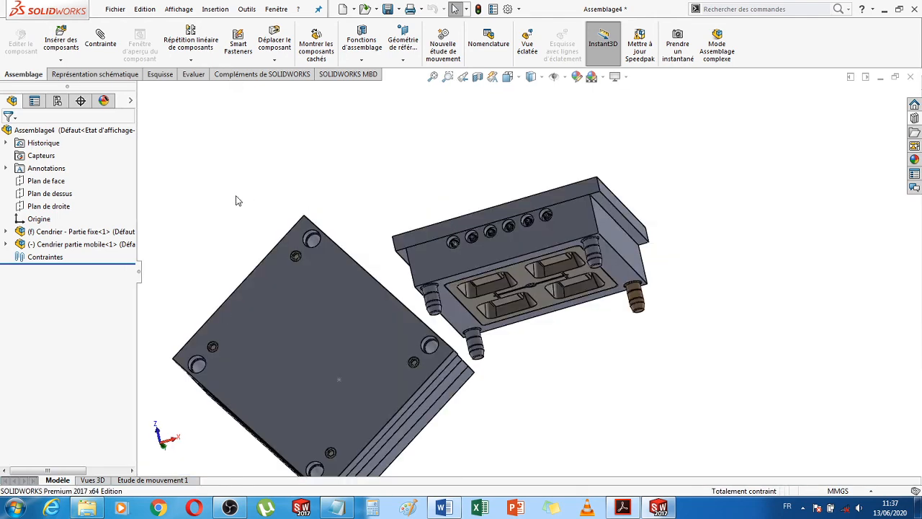
Add a parallel mate between the mobile half's core-side plate face and the fixed half's cavity-side plate face
middle_drag(302, 192, 607, 309)
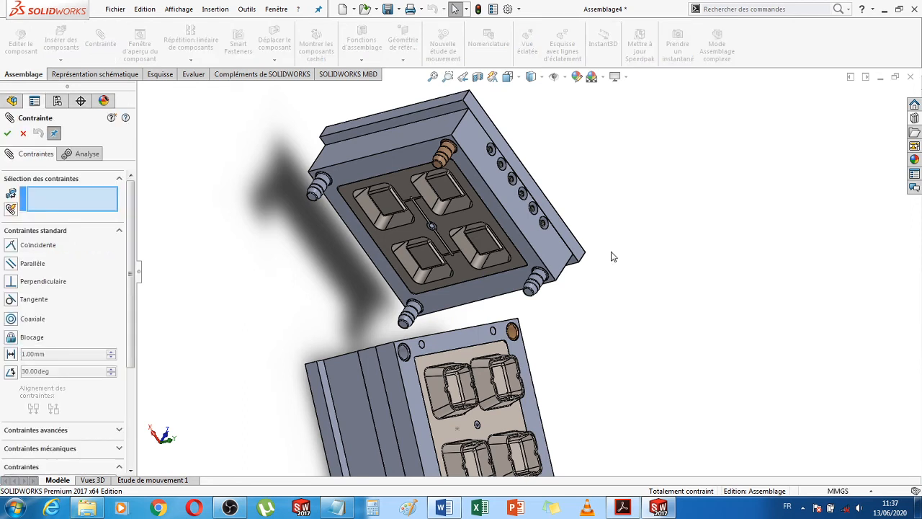
click(457, 344)
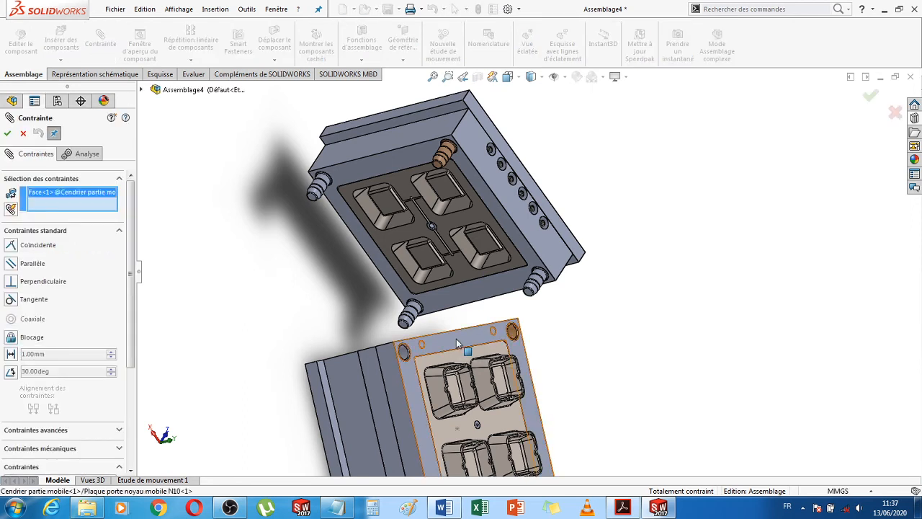
click(359, 163)
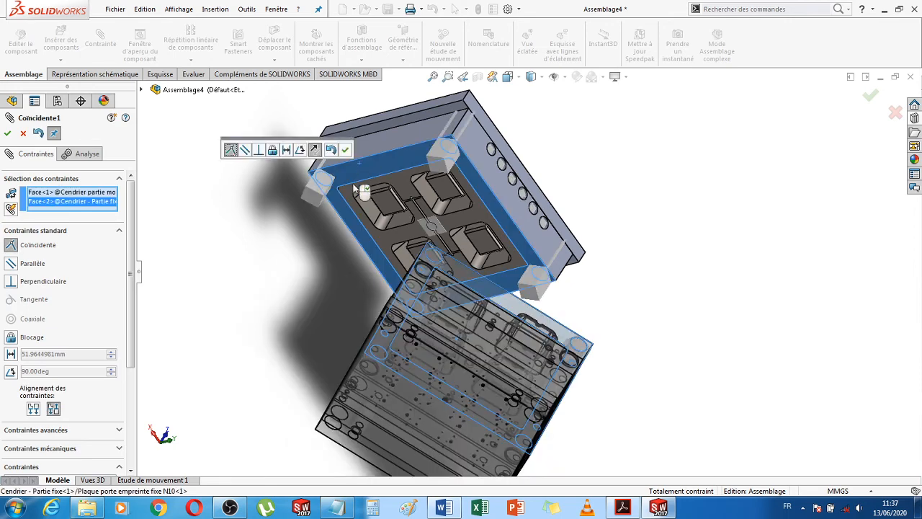
click(11, 264)
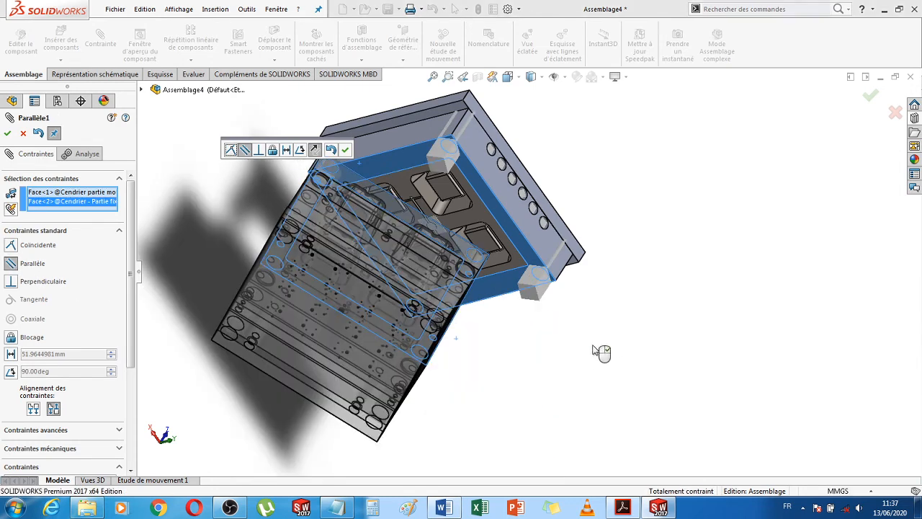
middle_drag(566, 385, 513, 398)
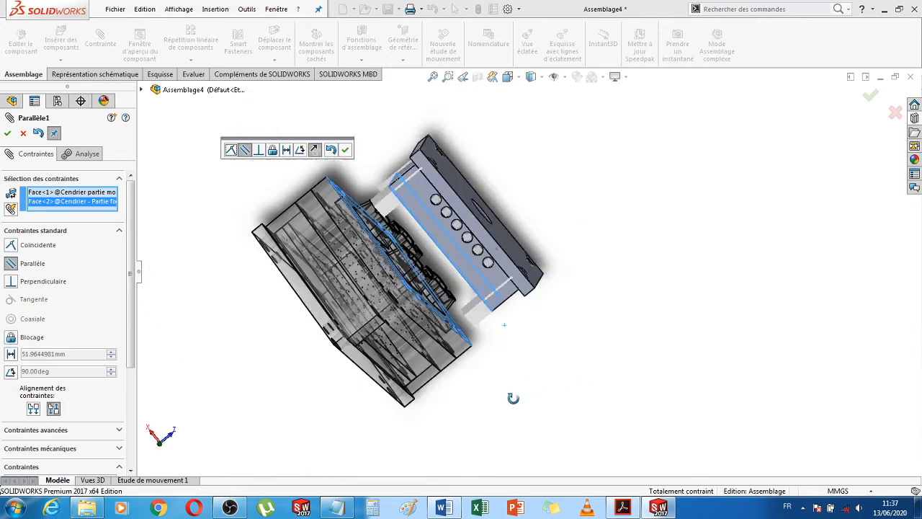
click(8, 133)
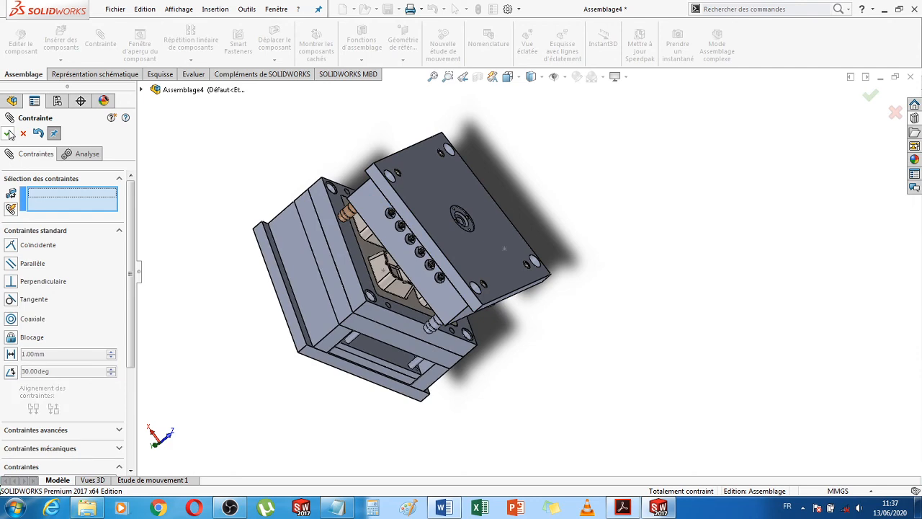
Add a coaxial mate between the fixed half's orange locating guide column and the mobile half's matching orange guide bore
middle_drag(642, 278, 540, 334)
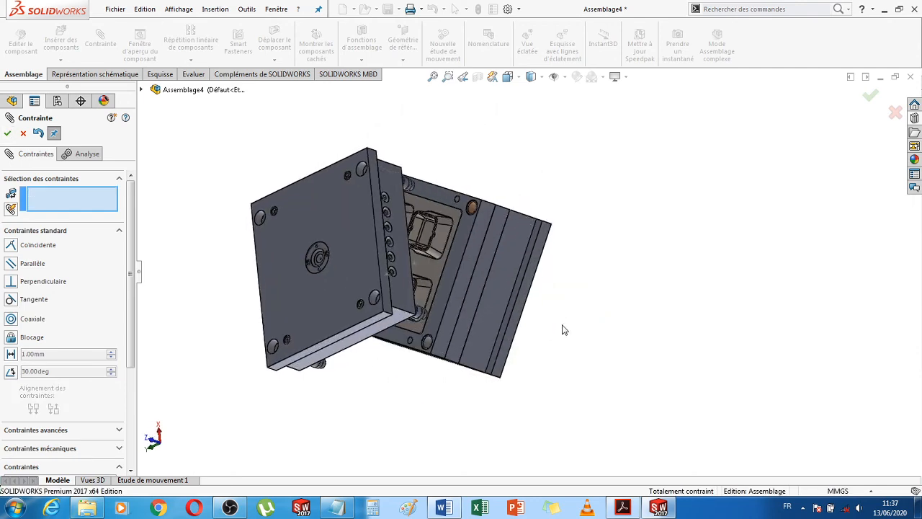
mouse_move(624, 310)
middle_down()
mouse_move(737, 250)
mouse_move(752, 264)
middle_up()
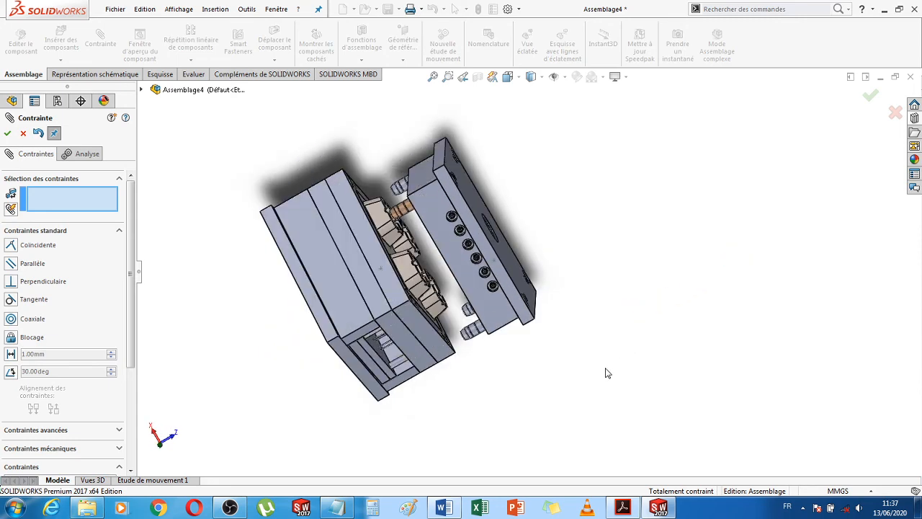
mouse_move(606, 372)
middle_down()
mouse_move(622, 381)
mouse_move(579, 374)
middle_up()
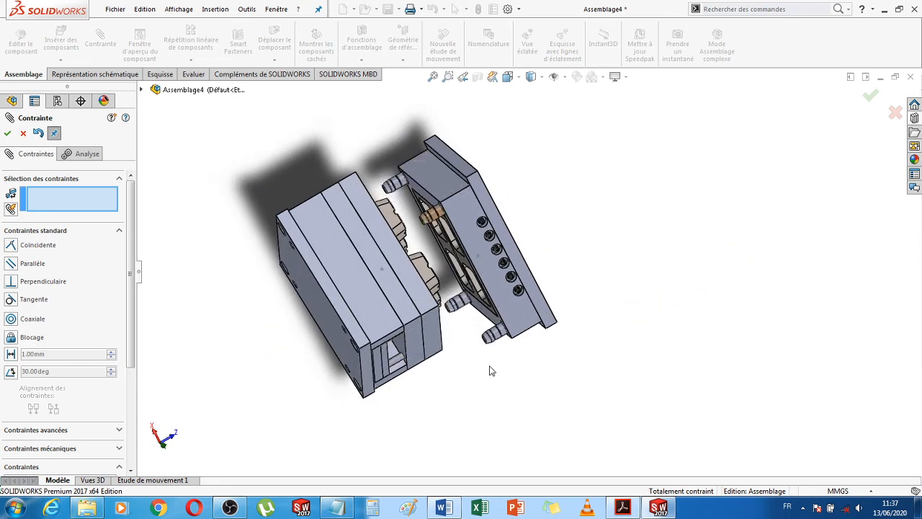
click(437, 221)
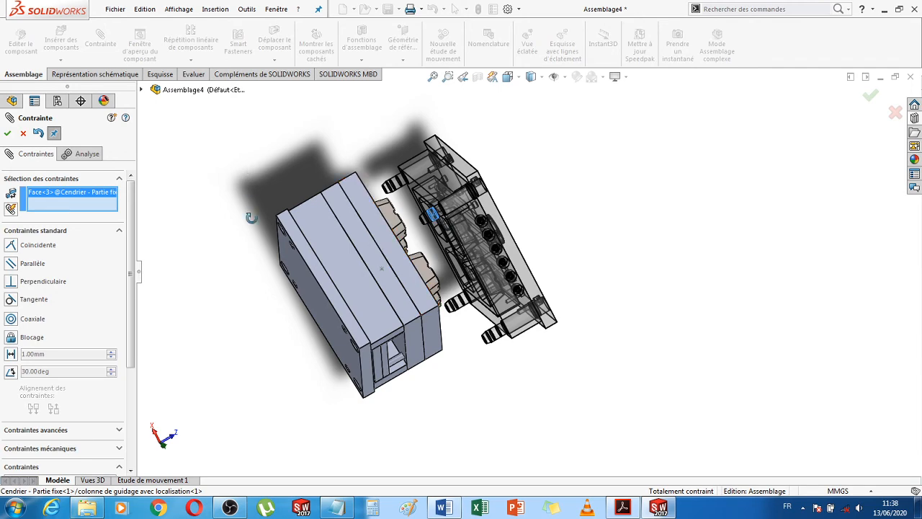
middle_drag(249, 214, 219, 317)
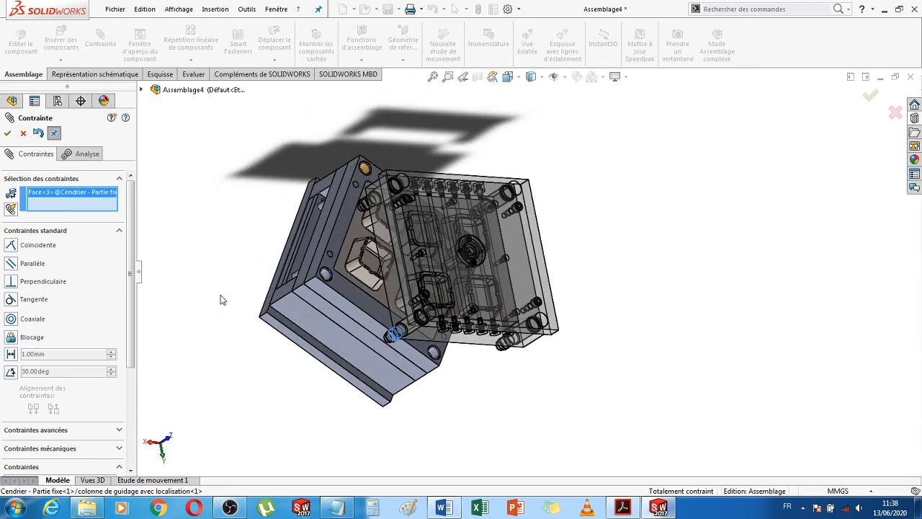
scroll(380, 166, down, 3)
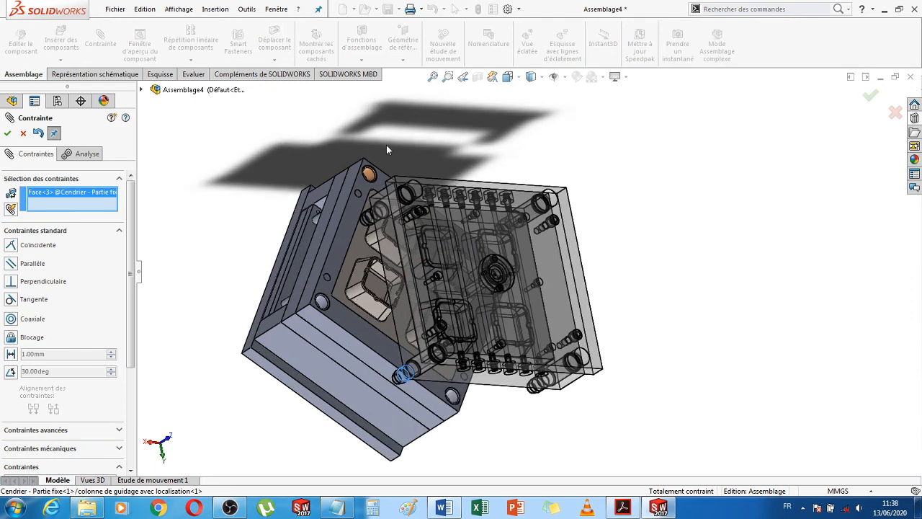
scroll(374, 193, down, 2)
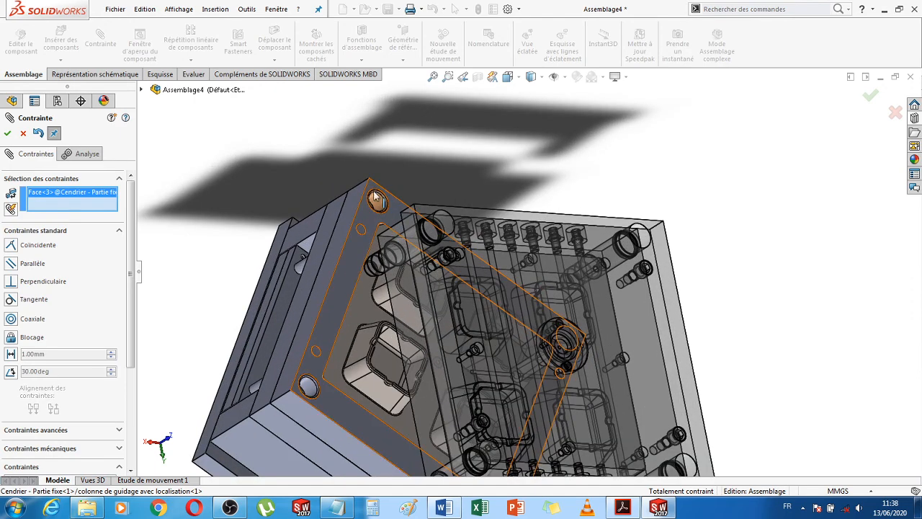
click(380, 204)
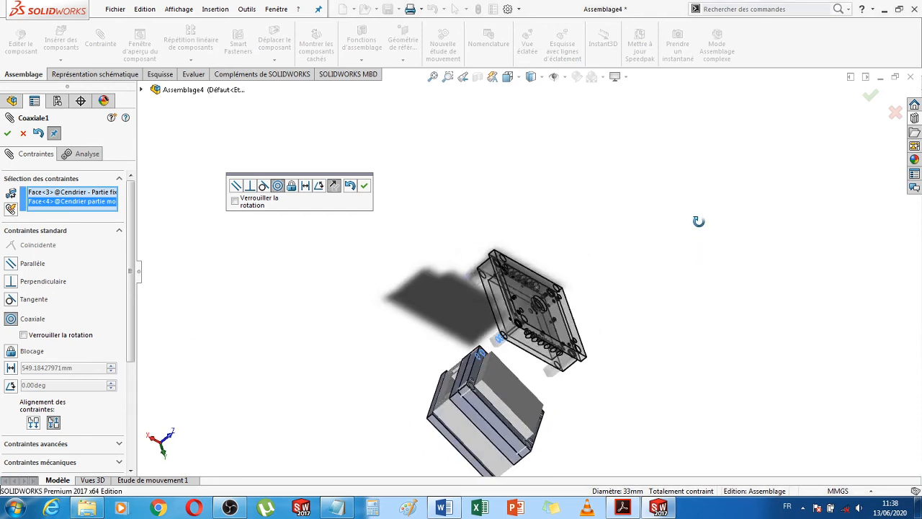
click(7, 134)
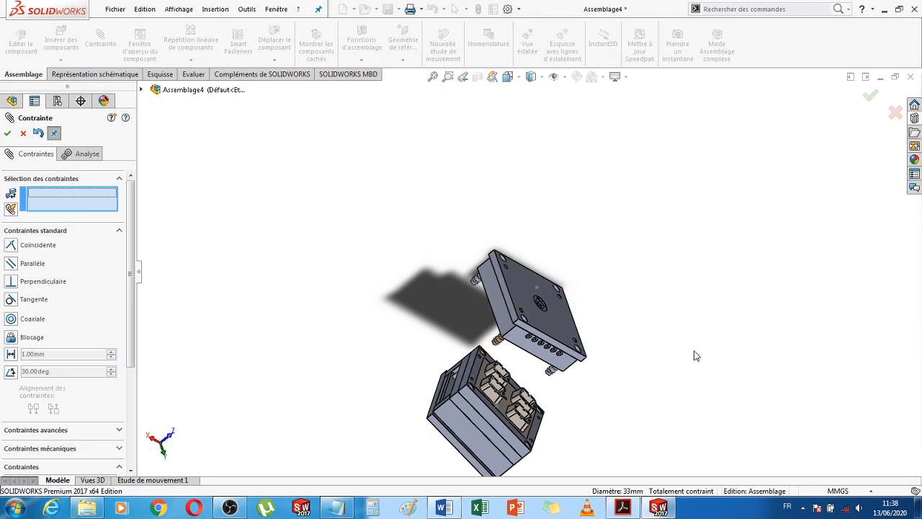
middle_drag(683, 348, 655, 333)
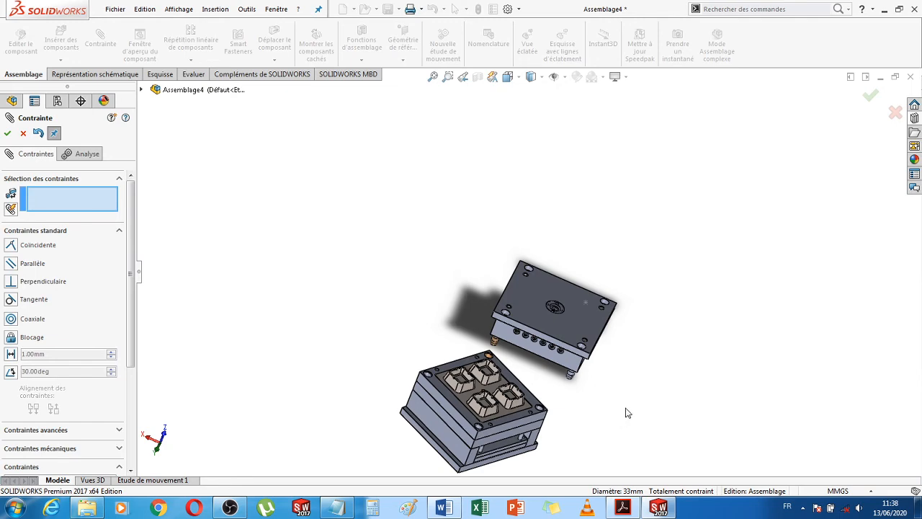
middle_drag(625, 413, 586, 426)
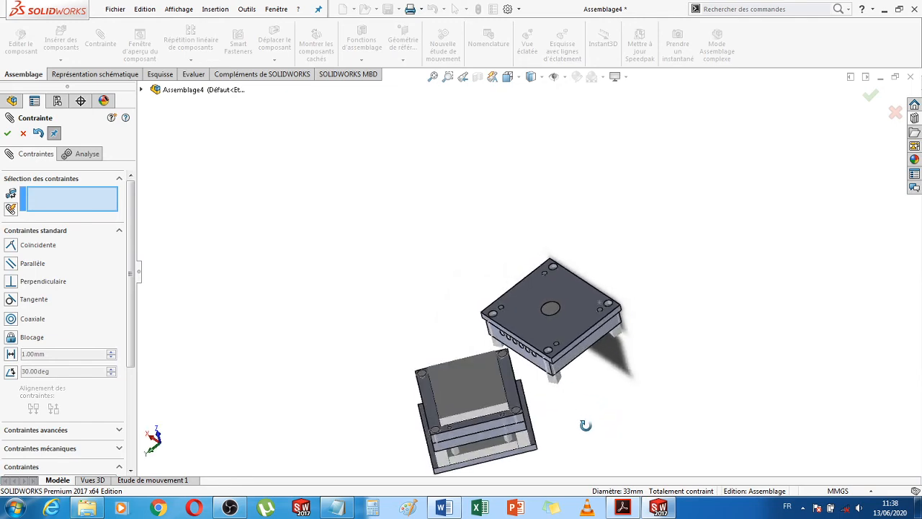
Swing the mobile half around the mated orange guide column to test its remaining freedom of movement
scroll(436, 431, down, 3)
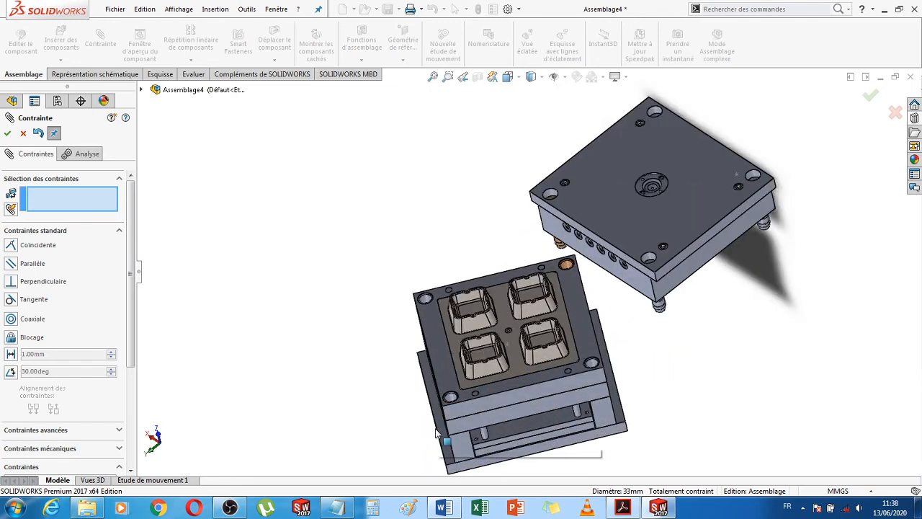
scroll(436, 431, down, 3)
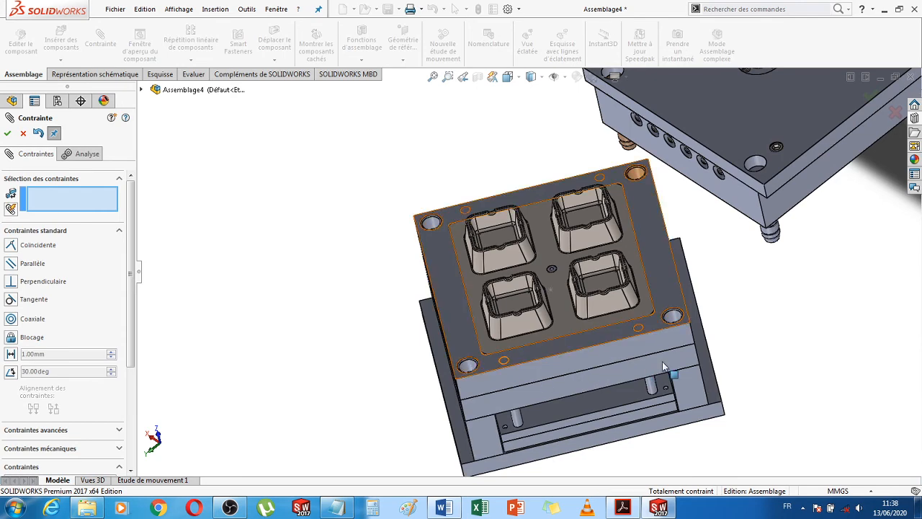
drag(662, 362, 921, 292)
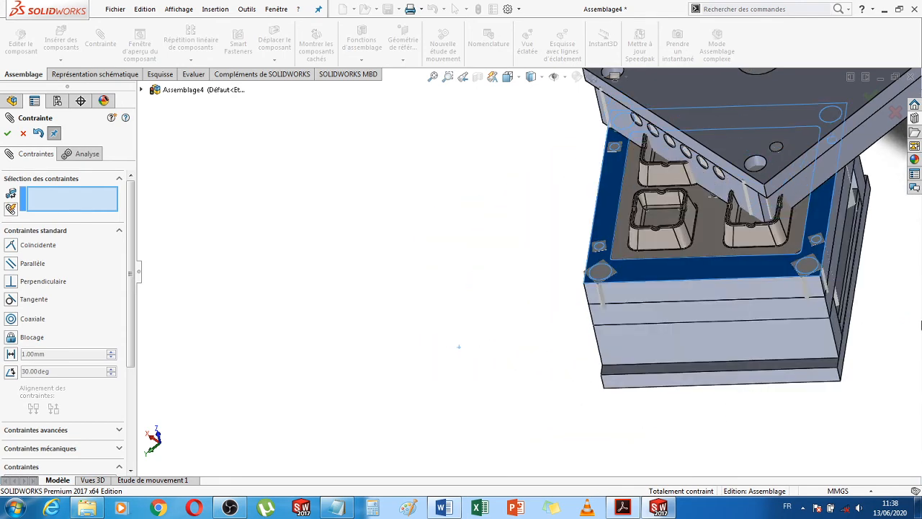
drag(920, 325, 513, 315)
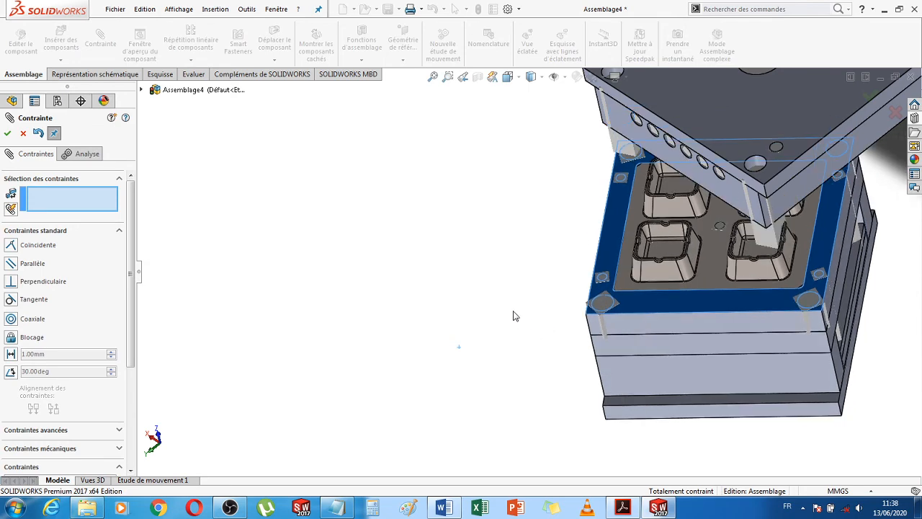
Add a coaxial mate between the fixed half's grey guide column colonne de guidage<3> and the mobile half's shouldered bushing douille épaulée FBC<1>
middle_drag(535, 328, 557, 376)
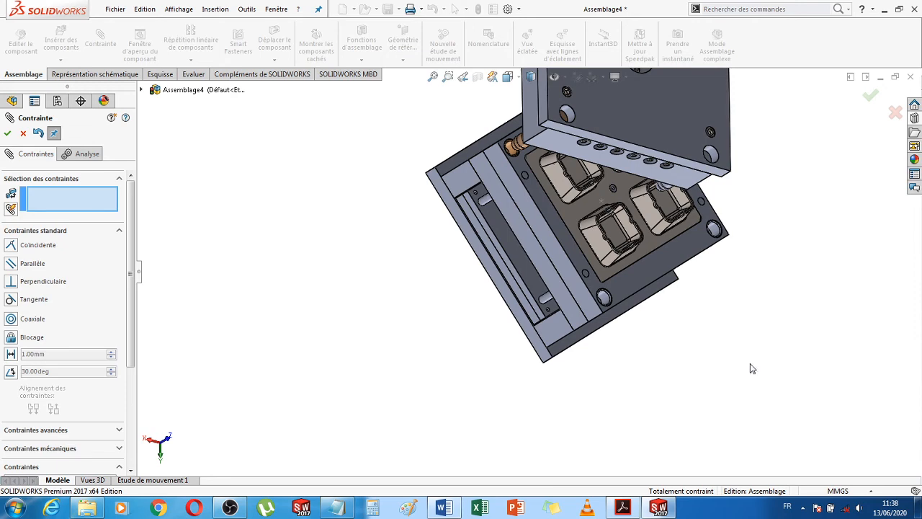
middle_drag(665, 389, 677, 362)
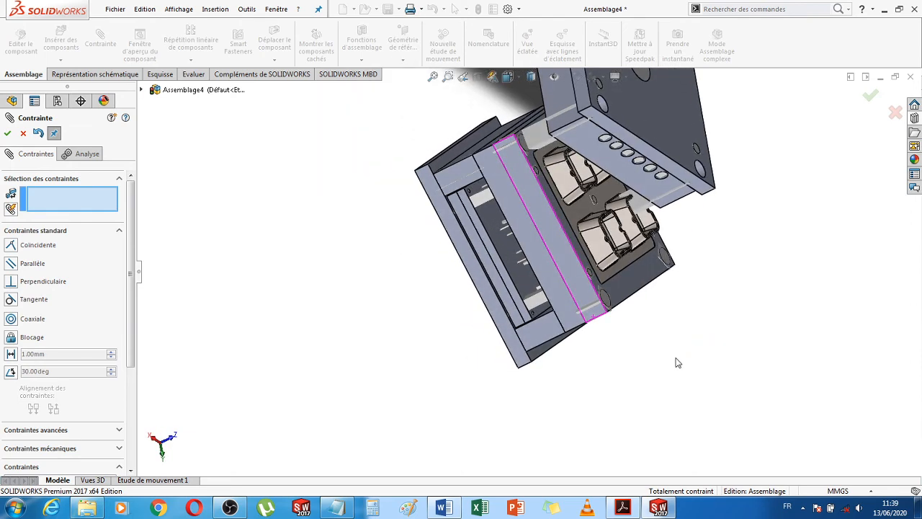
scroll(779, 287, up, 2)
scroll(651, 236, down, 2)
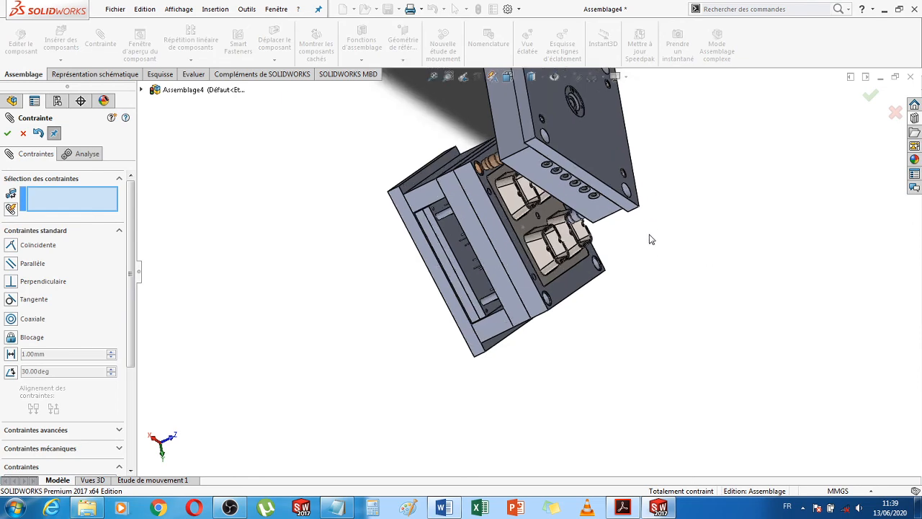
scroll(651, 227, down, 1)
middle_drag(677, 248, 677, 213)
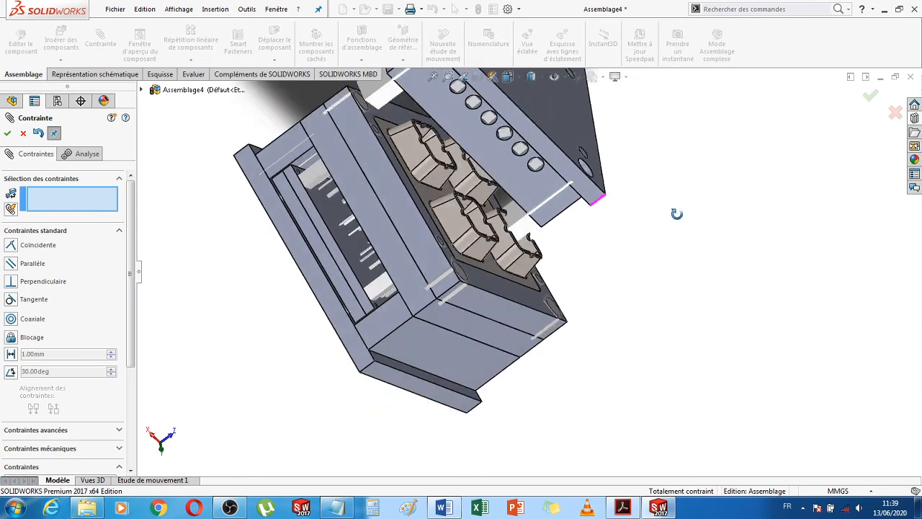
click(519, 221)
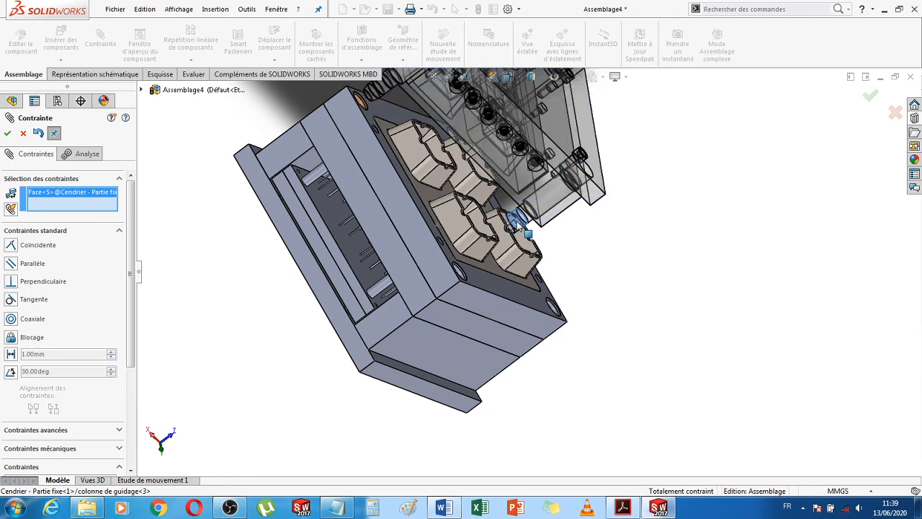
middle_drag(530, 232, 654, 337)
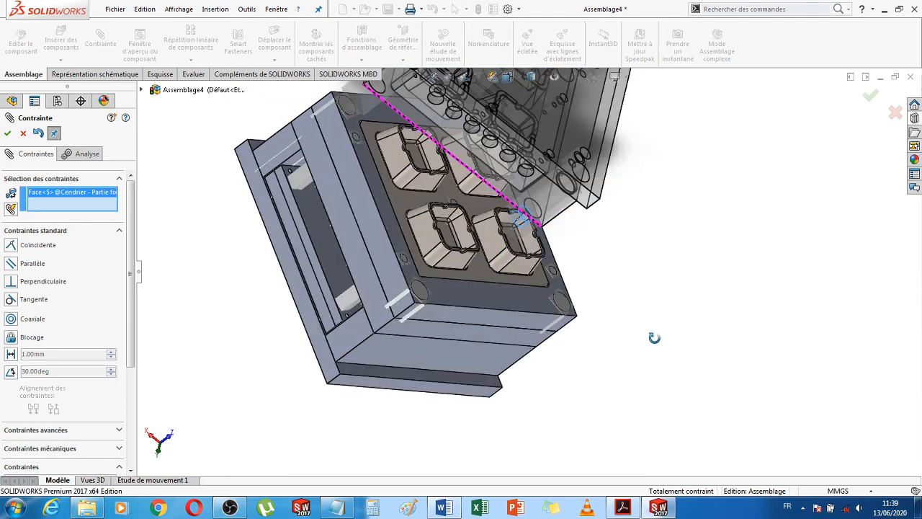
click(419, 293)
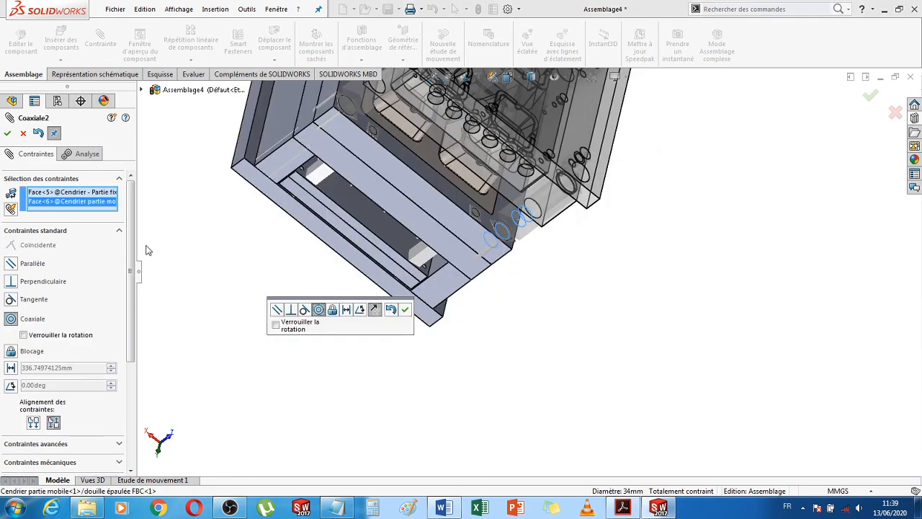
click(8, 134)
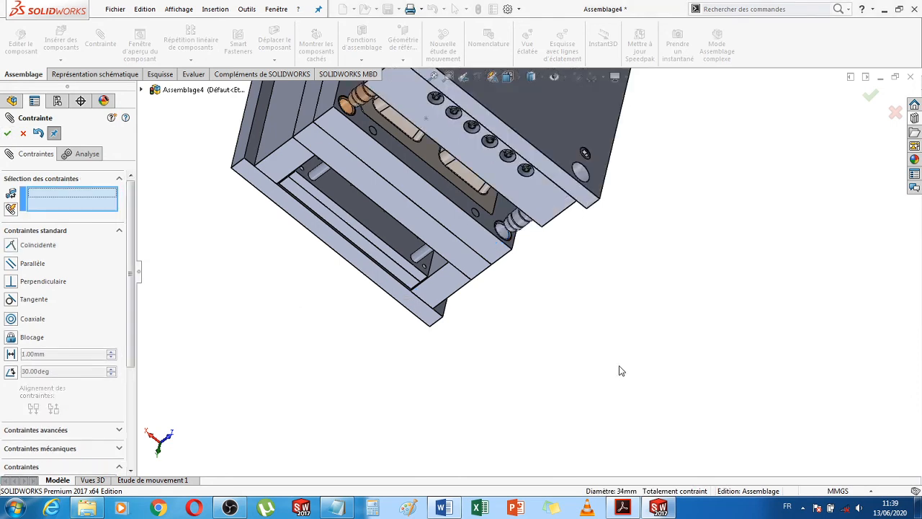
Examine the alignment of the two mold halves in the front, top and bottom standard views, and close the Mate command
scroll(619, 367, up, 4)
middle_drag(619, 362, 546, 175)
click(519, 75)
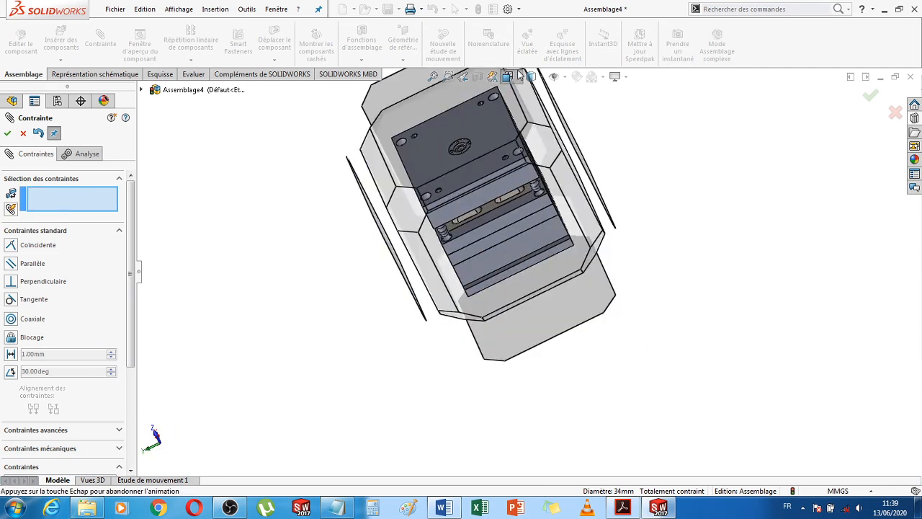
click(518, 78)
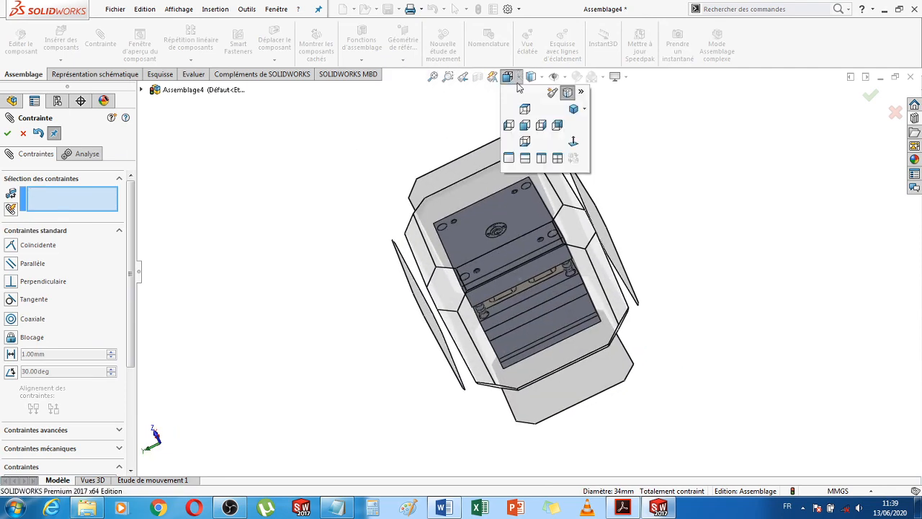
click(524, 125)
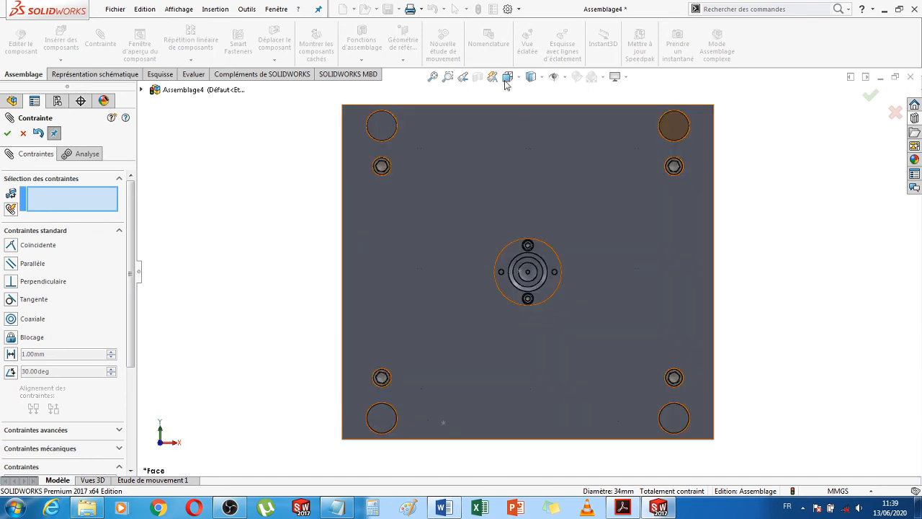
click(509, 79)
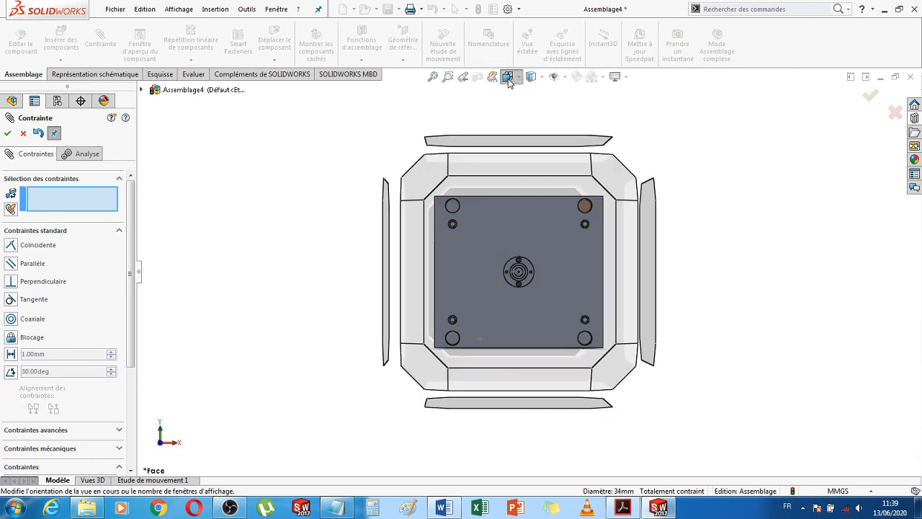
click(509, 79)
click(524, 109)
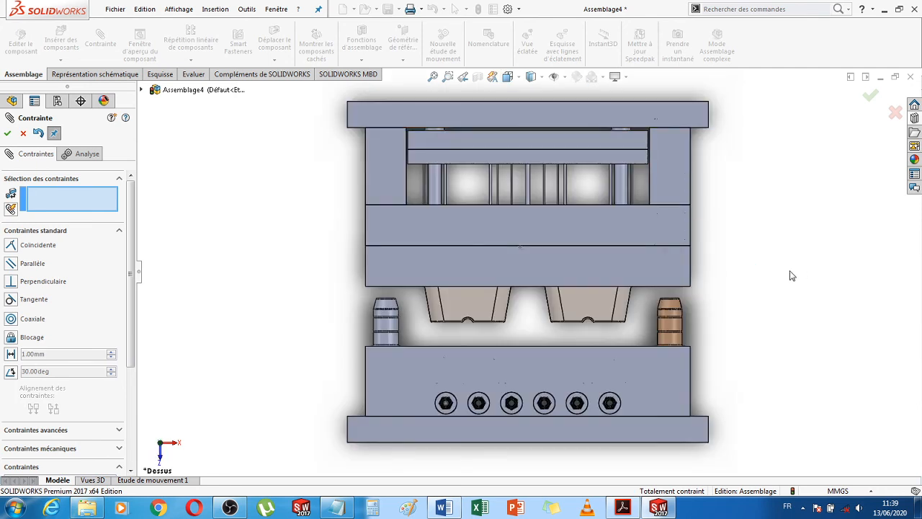
click(509, 78)
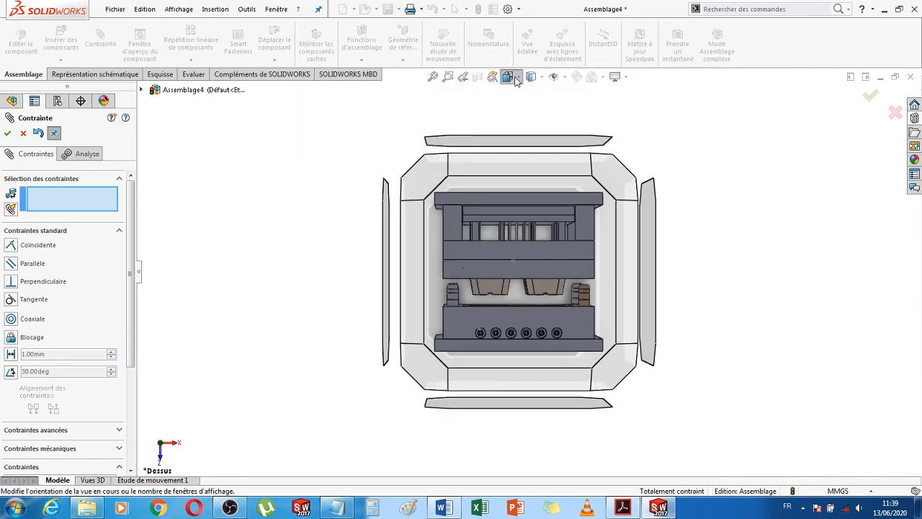
click(517, 77)
click(522, 144)
click(522, 142)
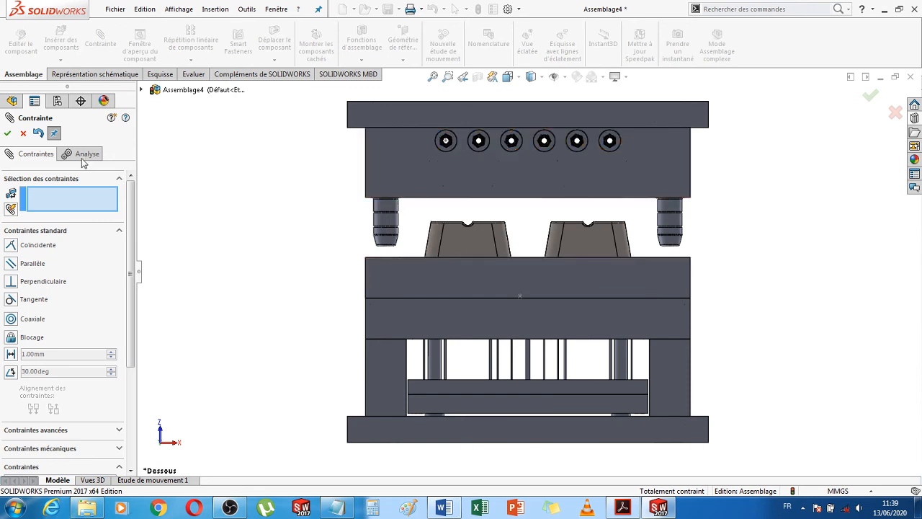
click(23, 134)
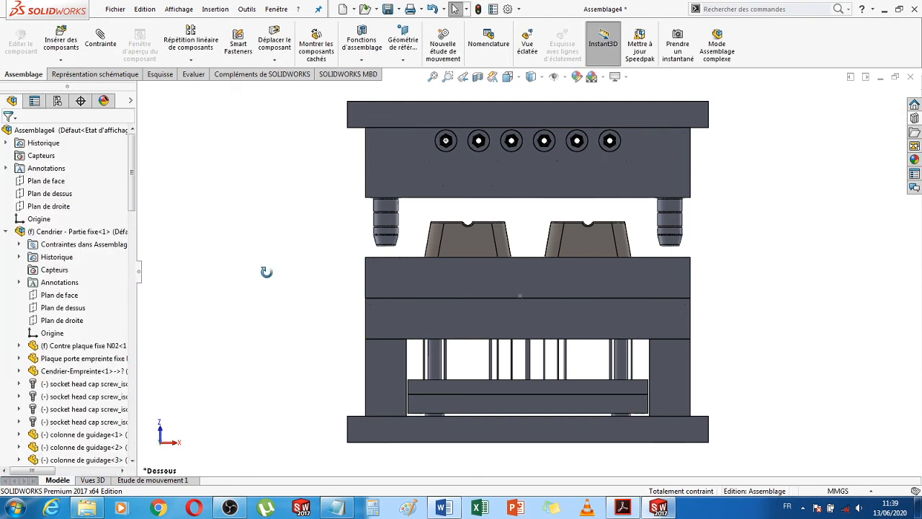
Start a distance mate between the parting face of Plaque porte empreinte fixe N10 and the end face of the mobile half's return pin repoussoir<6>
middle_drag(266, 272, 258, 307)
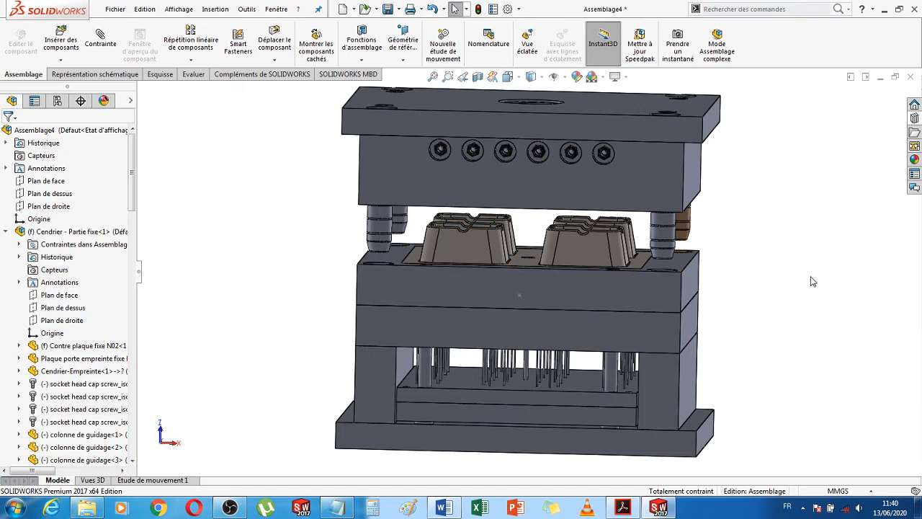
middle_drag(812, 281, 776, 185)
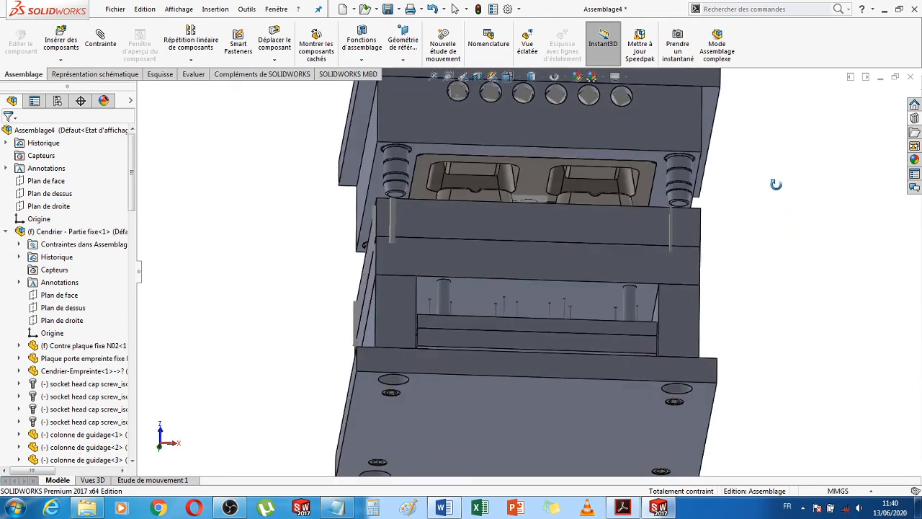
click(429, 149)
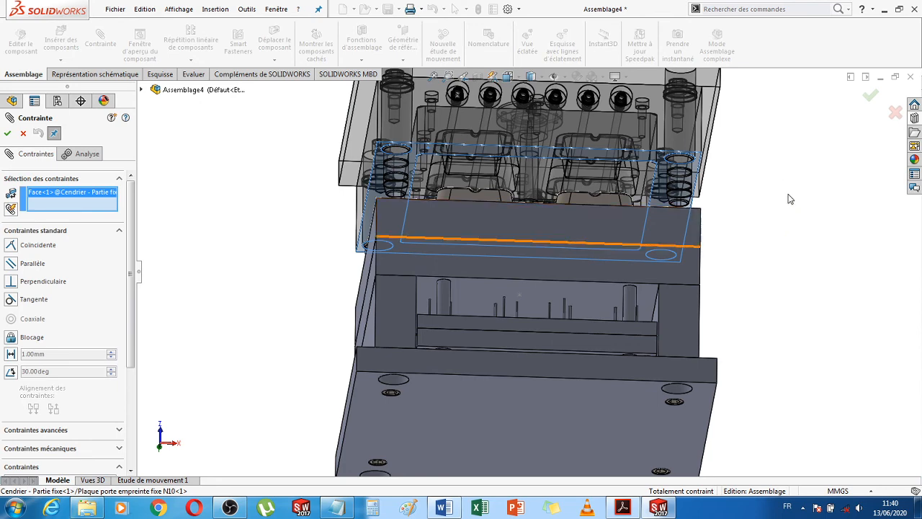
middle_drag(784, 260, 776, 346)
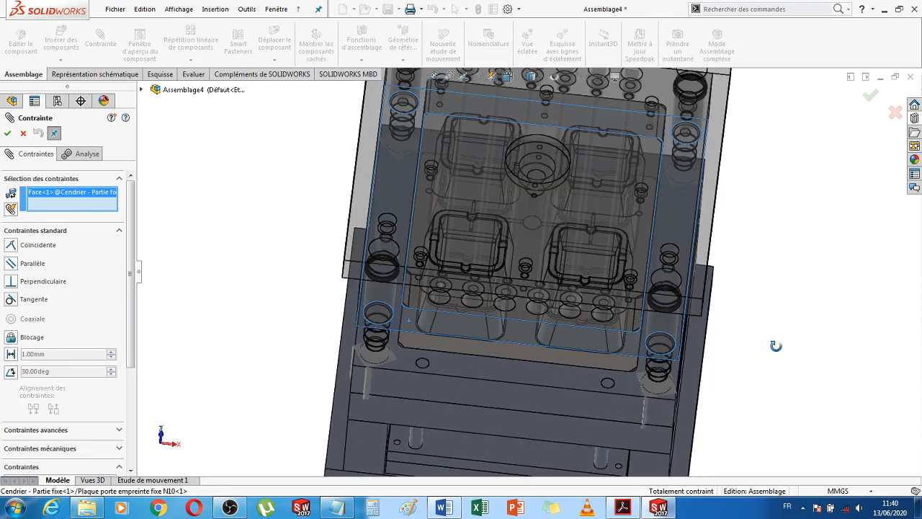
click(609, 386)
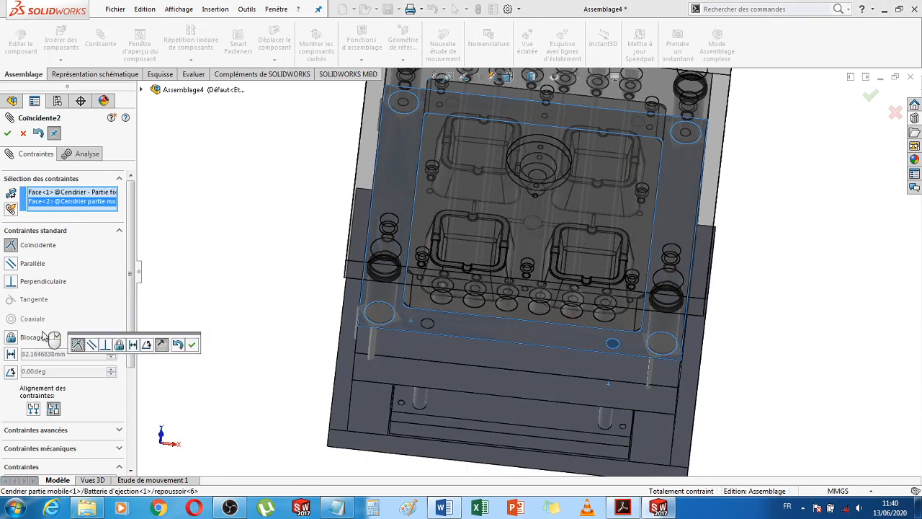
click(12, 354)
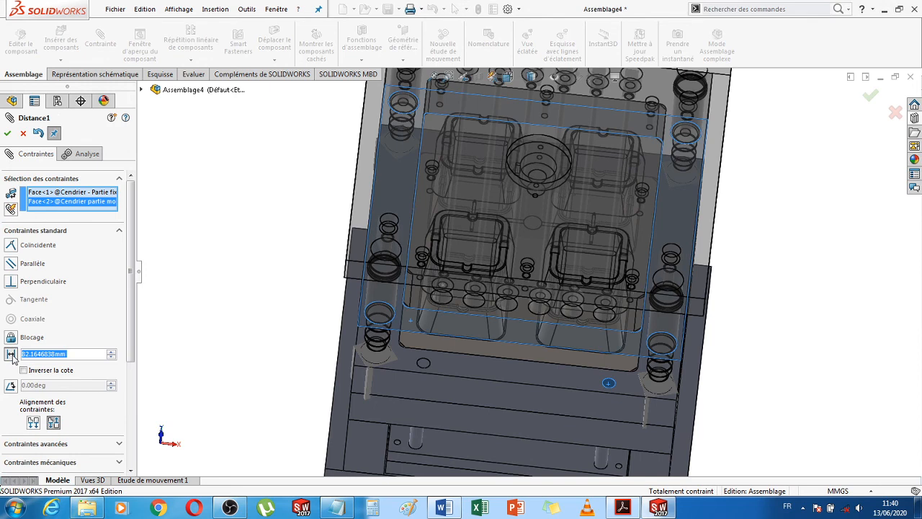
Turn the distance mate into an advanced limit mate with a 0 mm minimum and a 300 mm maximum, and accept it
drag(134, 352, 133, 379)
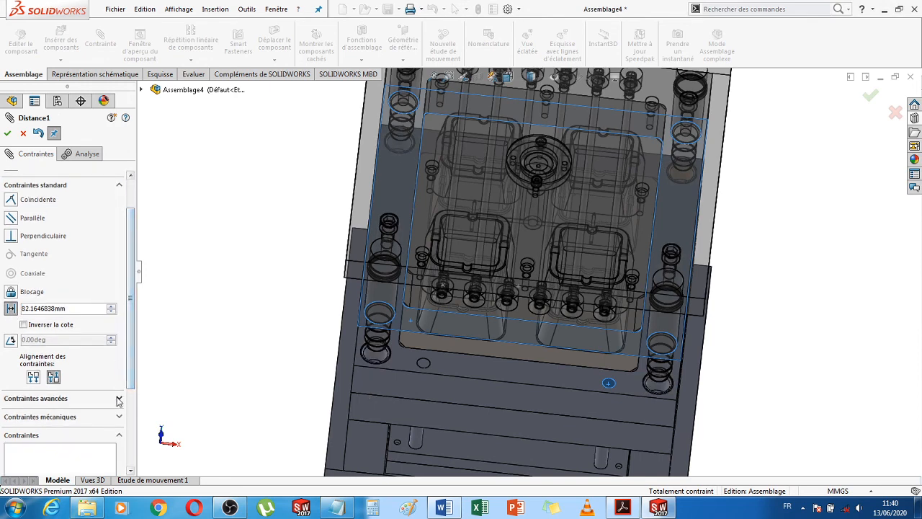
click(117, 399)
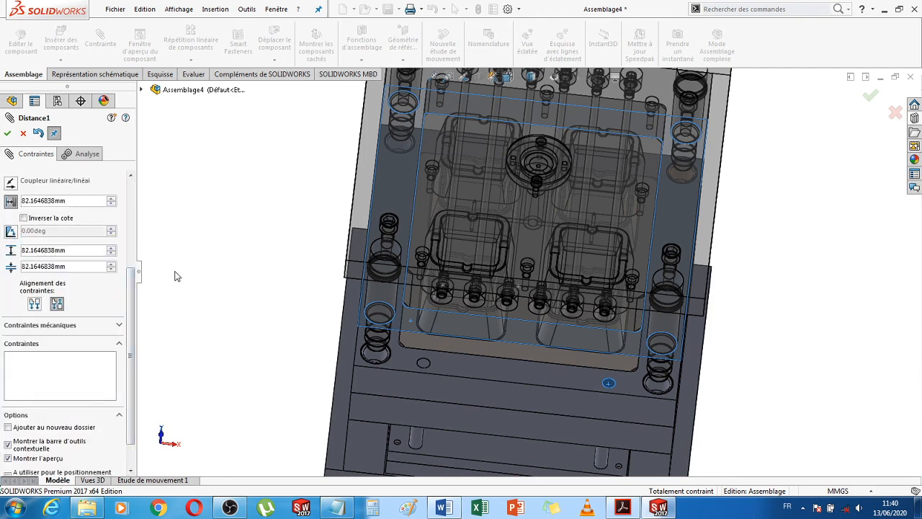
double_click(79, 266)
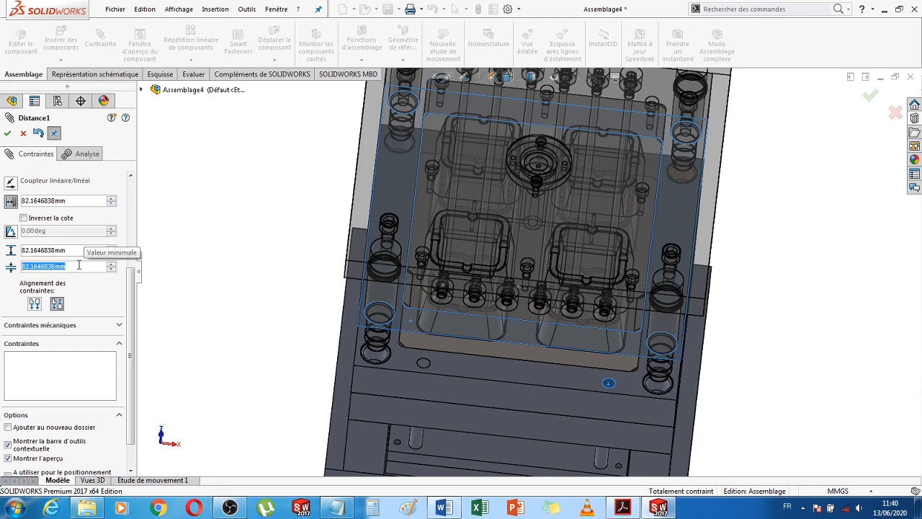
text(0)
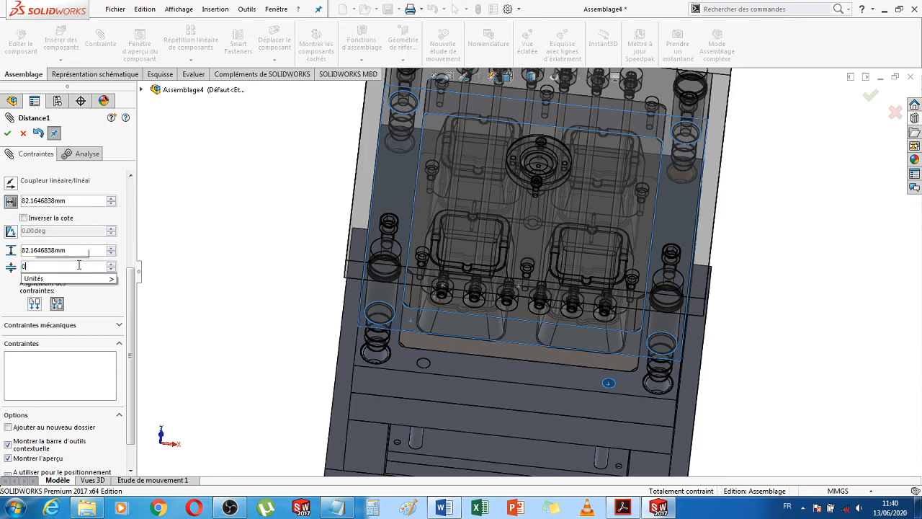
click(44, 250)
click(72, 251)
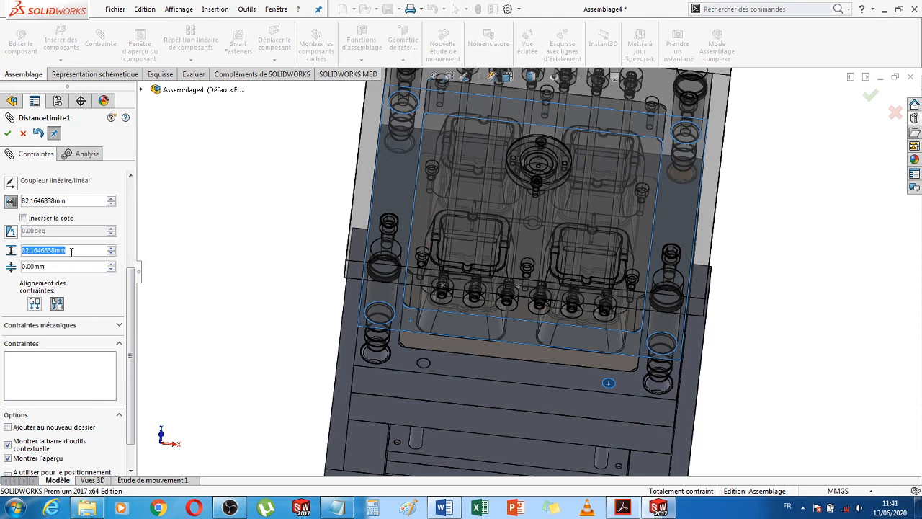
text(3)
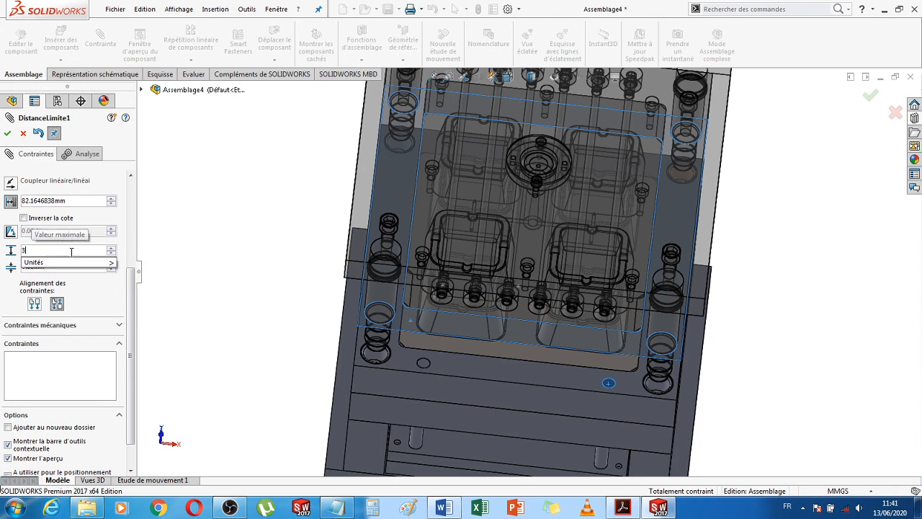
text(00)
key(Return)
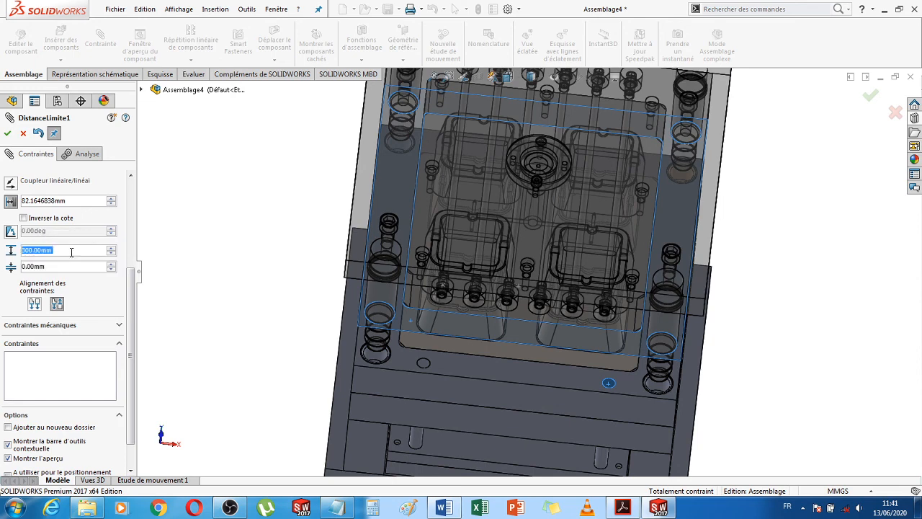
click(8, 134)
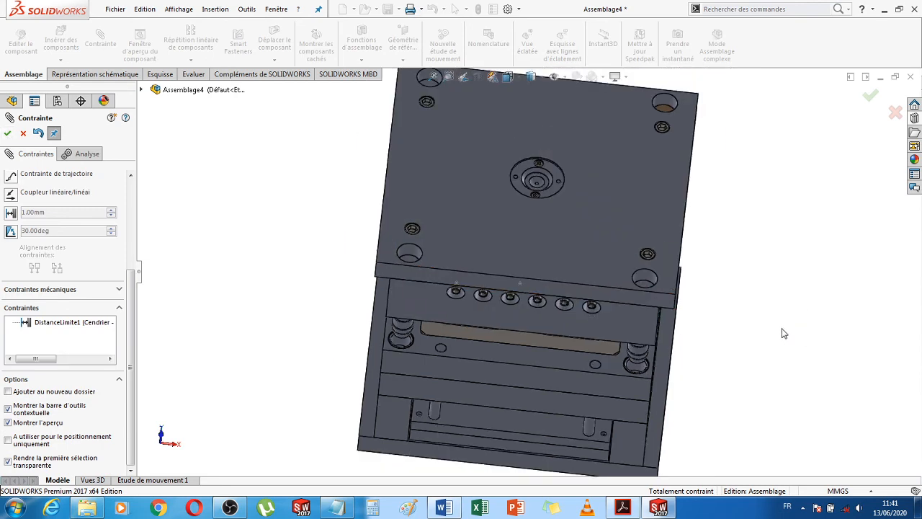
middle_drag(784, 333, 779, 214)
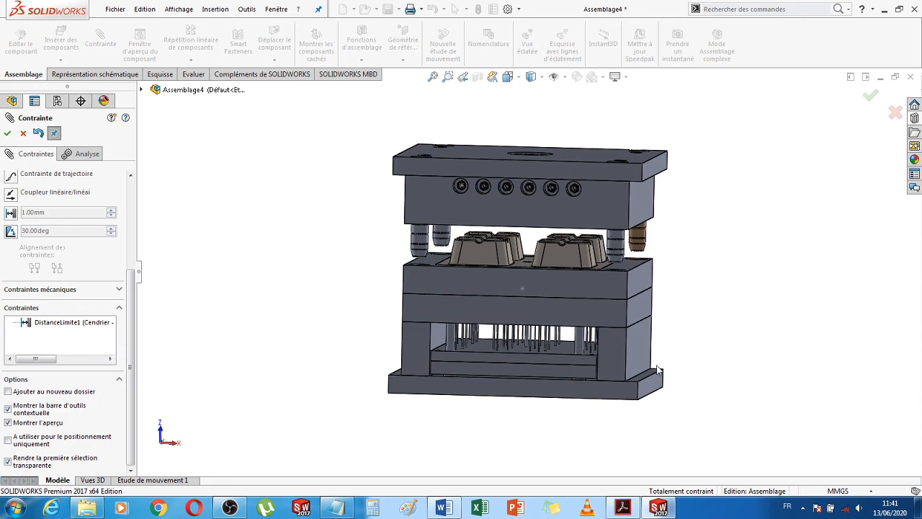
Test the limit mate by moving the mobile half away from the fixed half and back until the mold closes
click(610, 389)
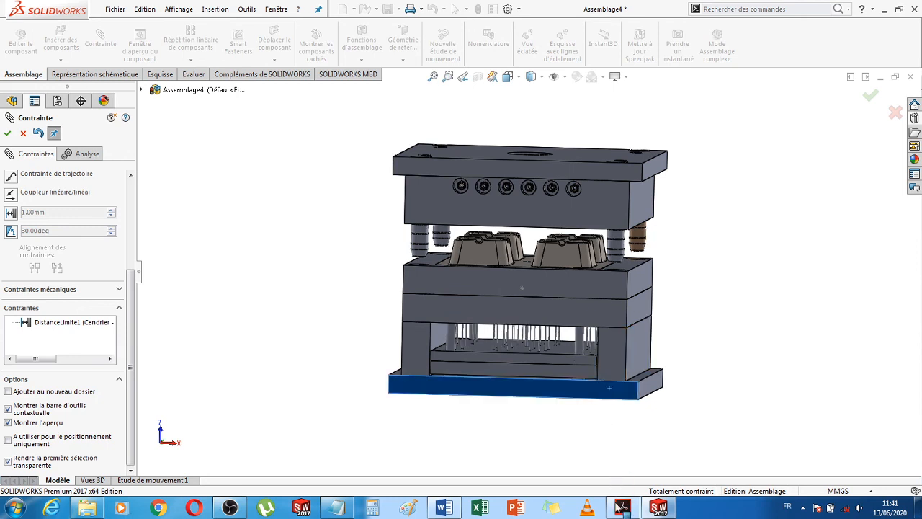
drag(618, 504, 617, 518)
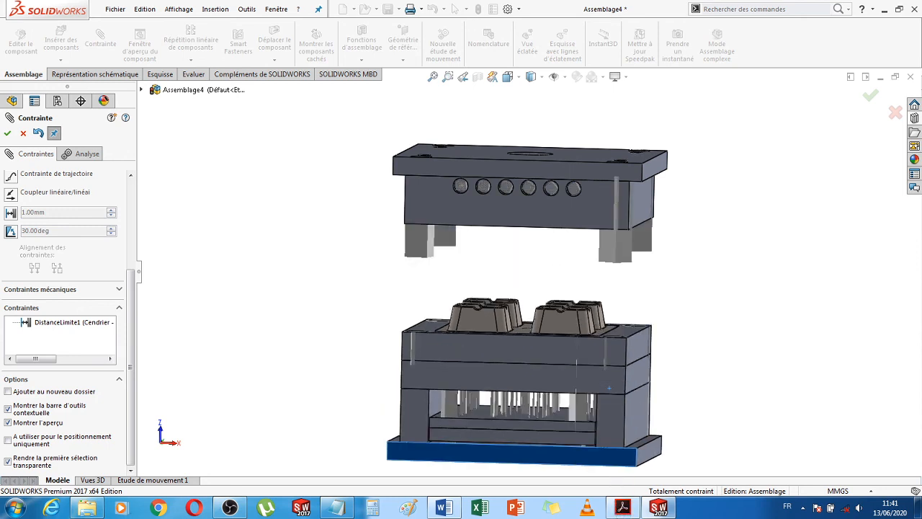
click(761, 348)
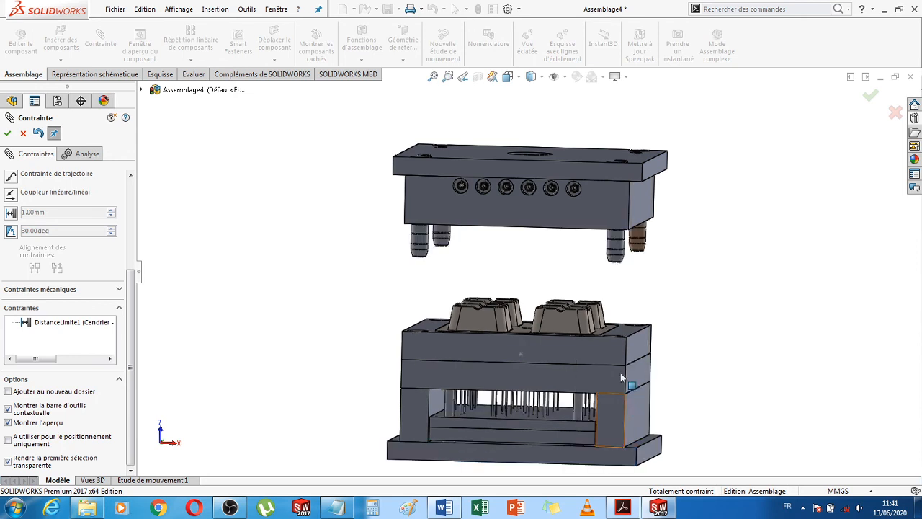
drag(621, 373, 636, 104)
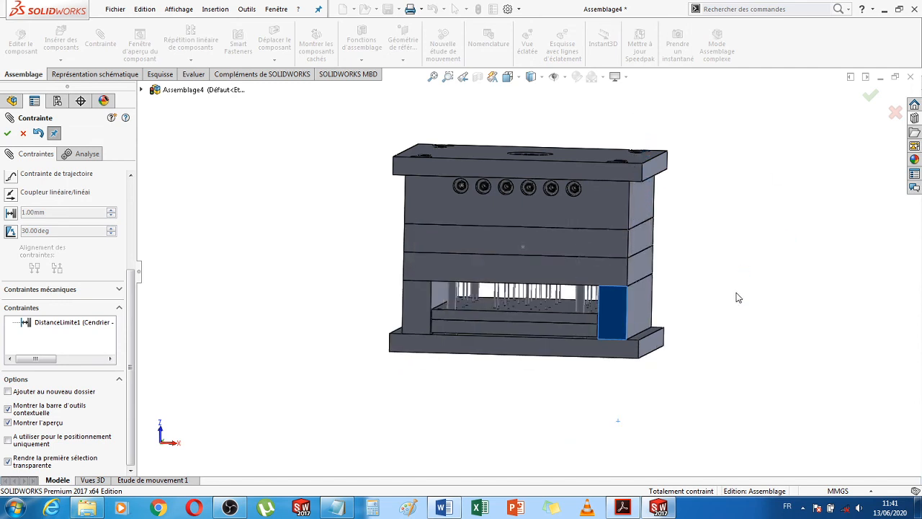
scroll(527, 387, down, 5)
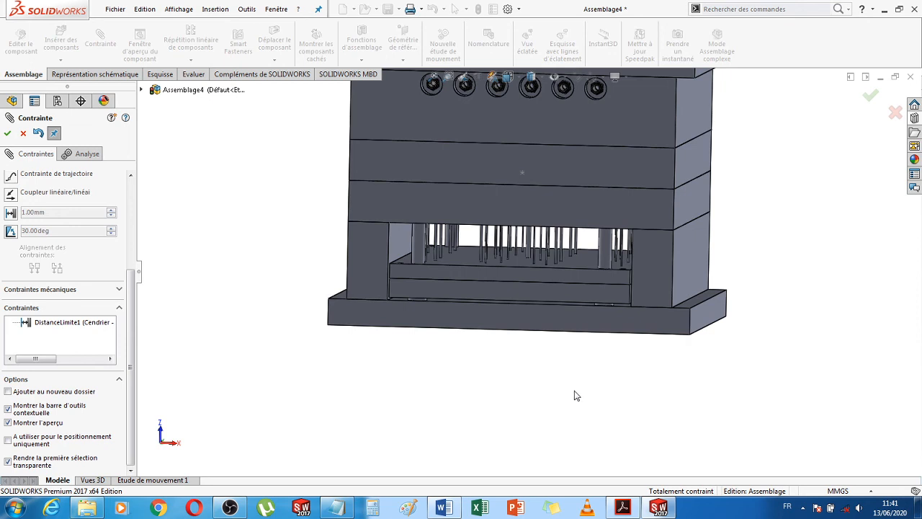
scroll(575, 395, up, 5)
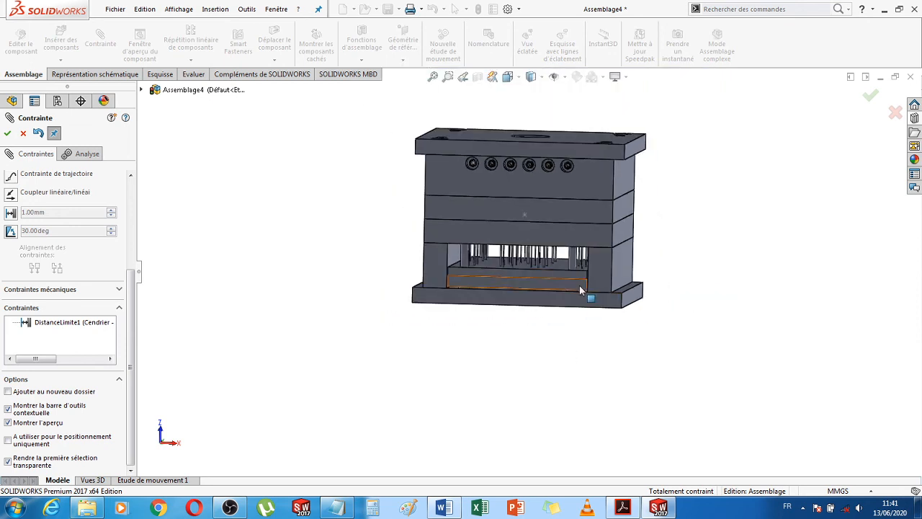
click(581, 291)
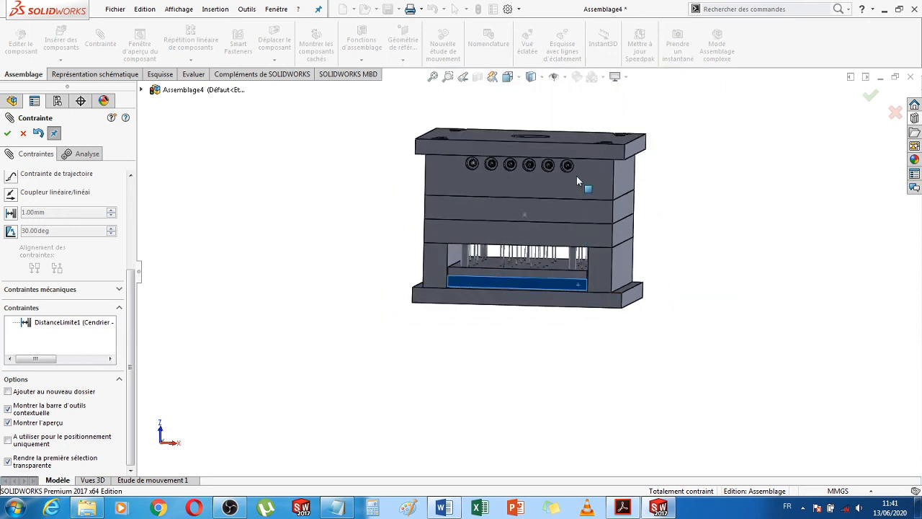
click(734, 327)
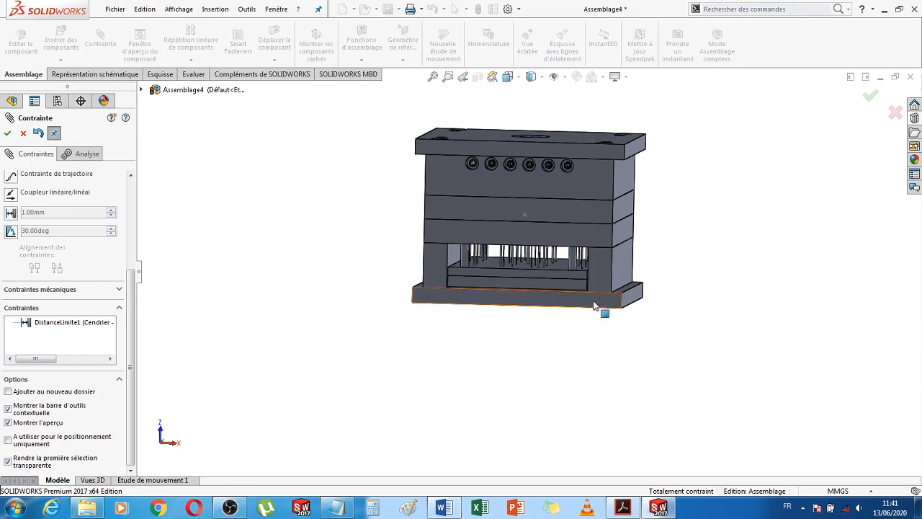
Separate the mobile half from the fixed half again to check the opening travel, and close the Mate command
drag(594, 361, 594, 418)
click(750, 355)
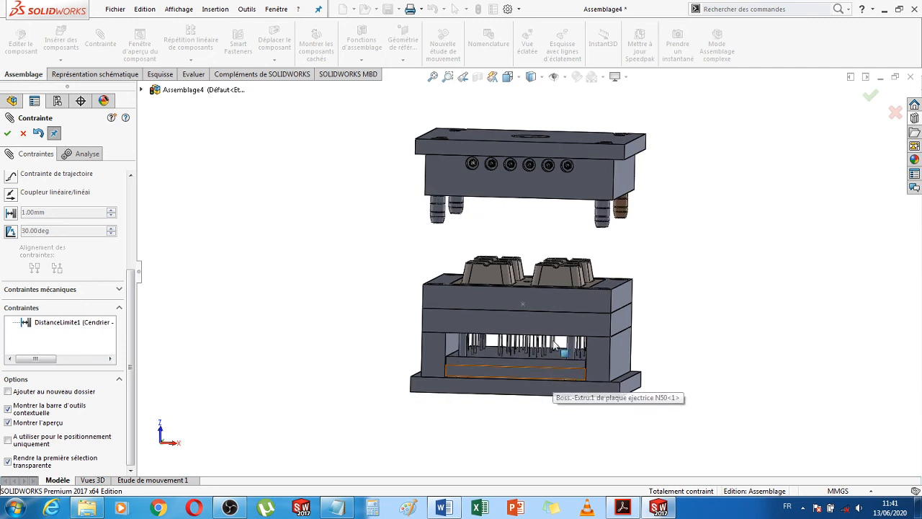
click(552, 374)
drag(553, 290, 570, 400)
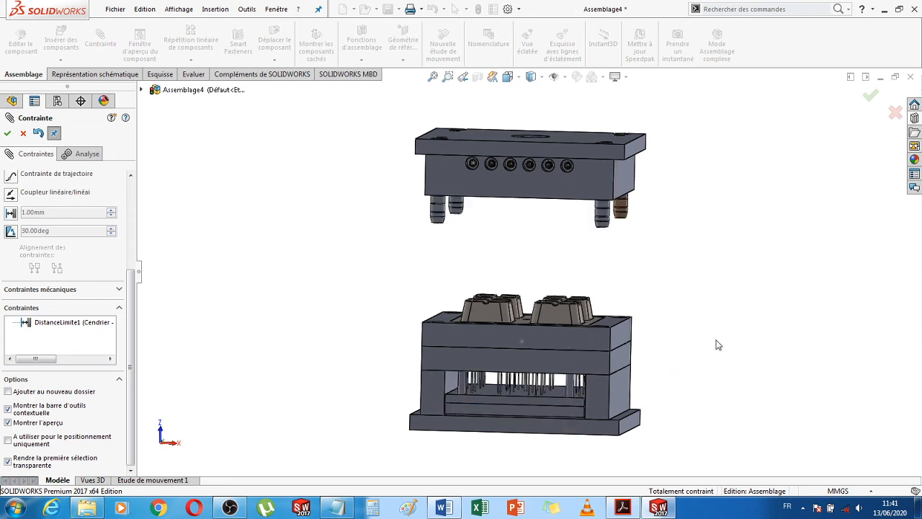
click(464, 391)
mouse_move(461, 322)
mouse_down()
mouse_move(461, 304)
mouse_move(467, 345)
mouse_move(775, 351)
mouse_up()
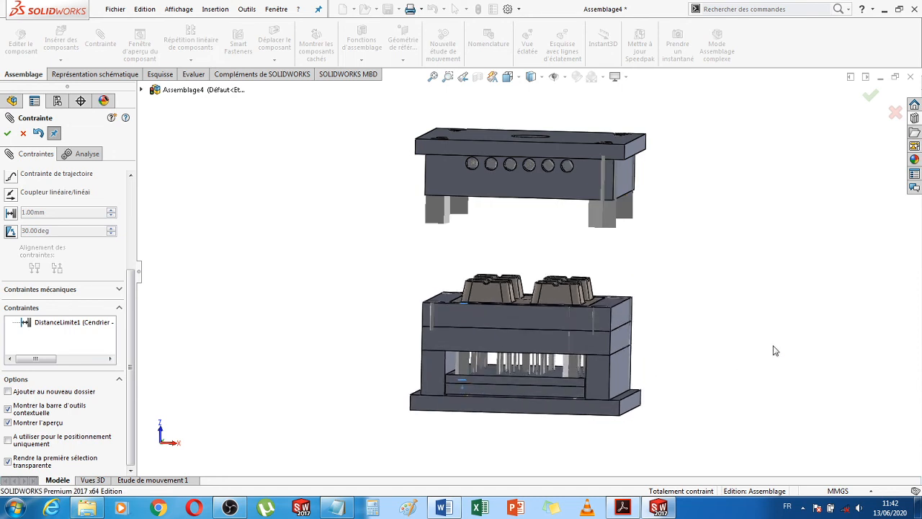
click(23, 134)
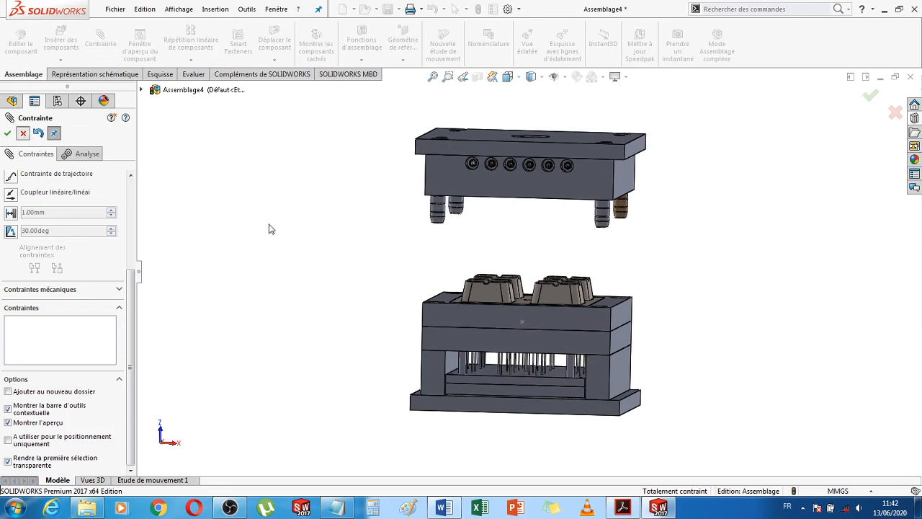
Slide the mobile half up against the fixed half to close the mold, and inspect the closed assembly from above
click(477, 388)
drag(475, 349, 483, 266)
drag(488, 233, 489, 192)
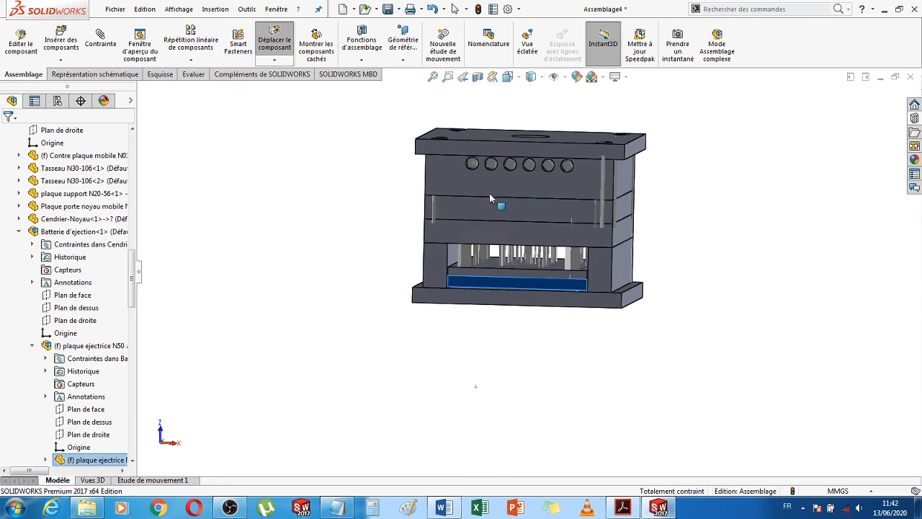
key(Escape)
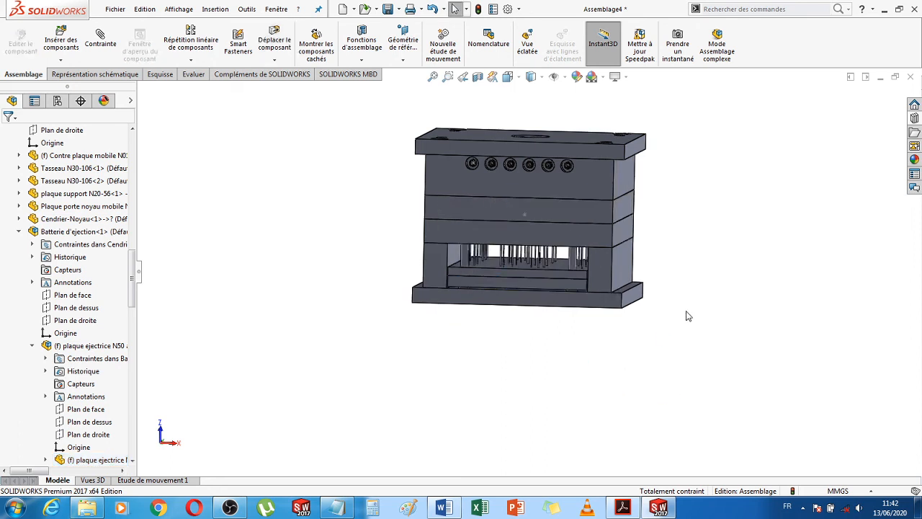
middle_drag(689, 316, 658, 241)
scroll(525, 230, up, 2)
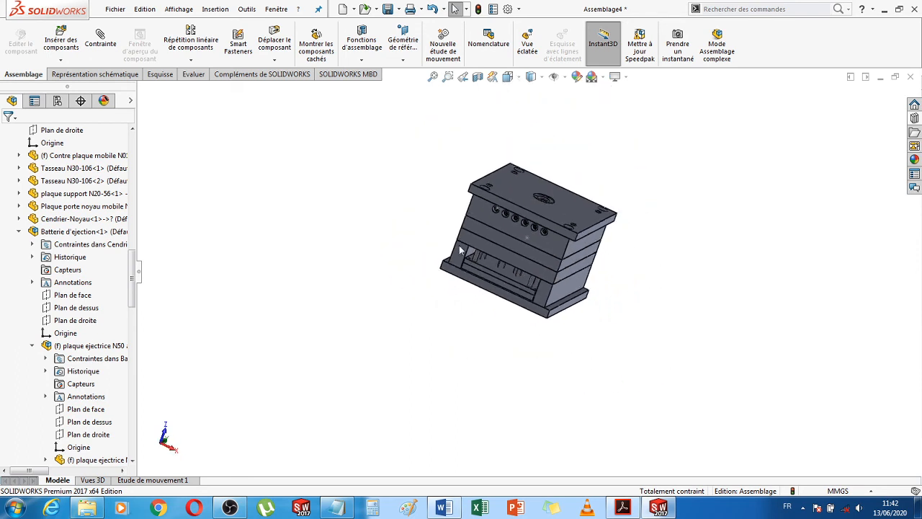
scroll(461, 249, down, 1)
scroll(578, 230, down, 2)
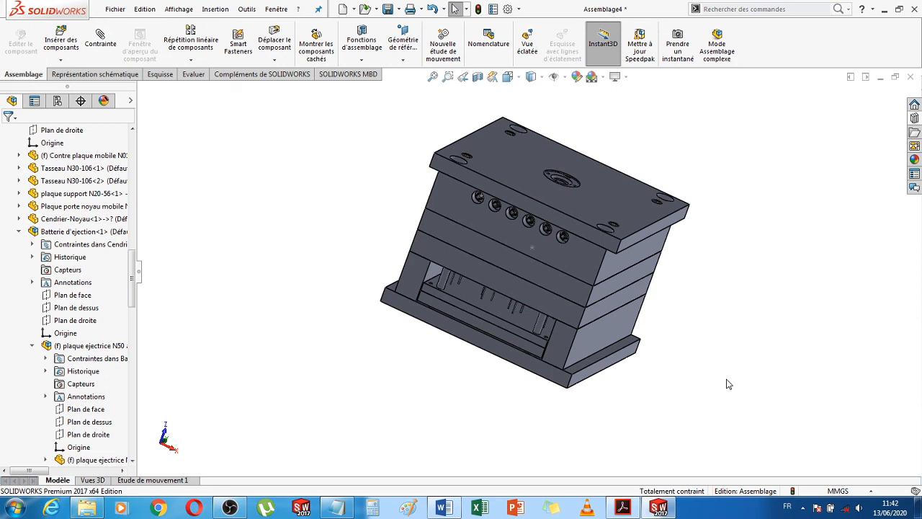
middle_drag(714, 405, 684, 416)
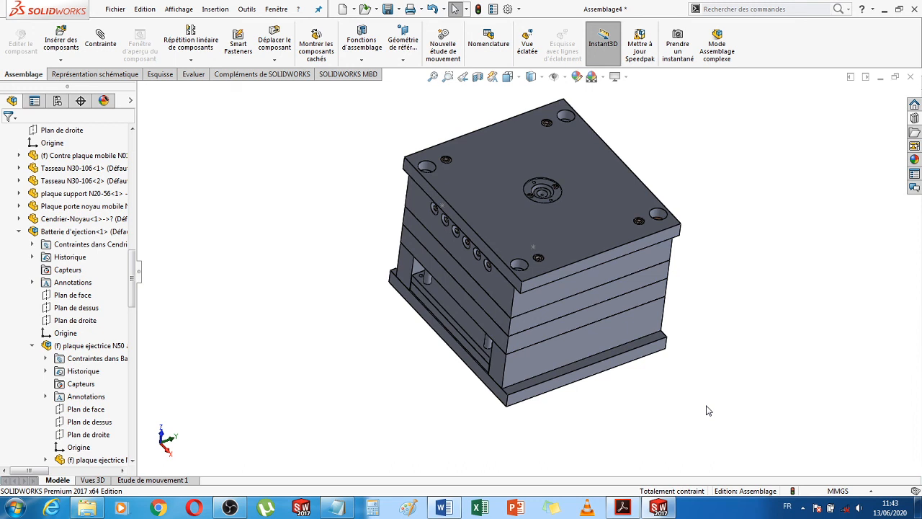
click(804, 508)
right_click(820, 431)
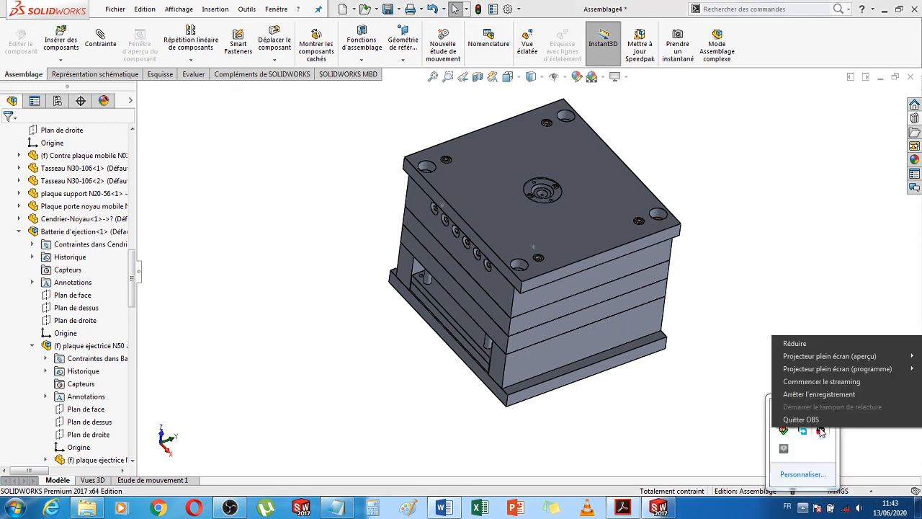